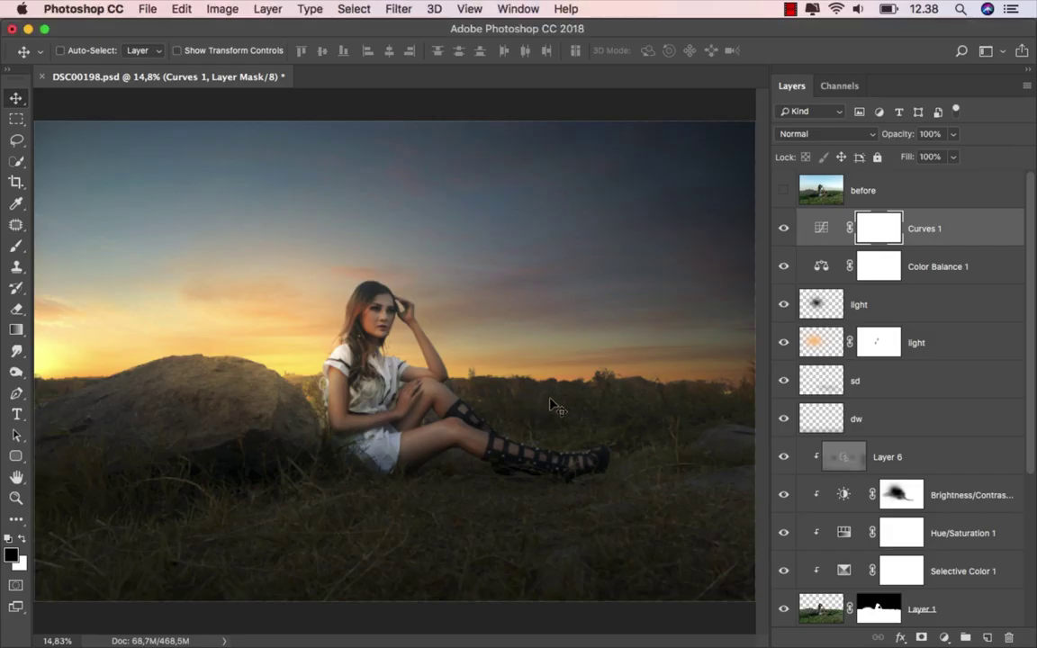
- Compare the graded sunset composite against the 'before' layer, then close DSC00198.psd
{"action": "left_click", "coordinate": [783, 191]}
{"action": "left_click", "coordinate": [783, 191]}
{"action": "left_click", "coordinate": [783, 192]}
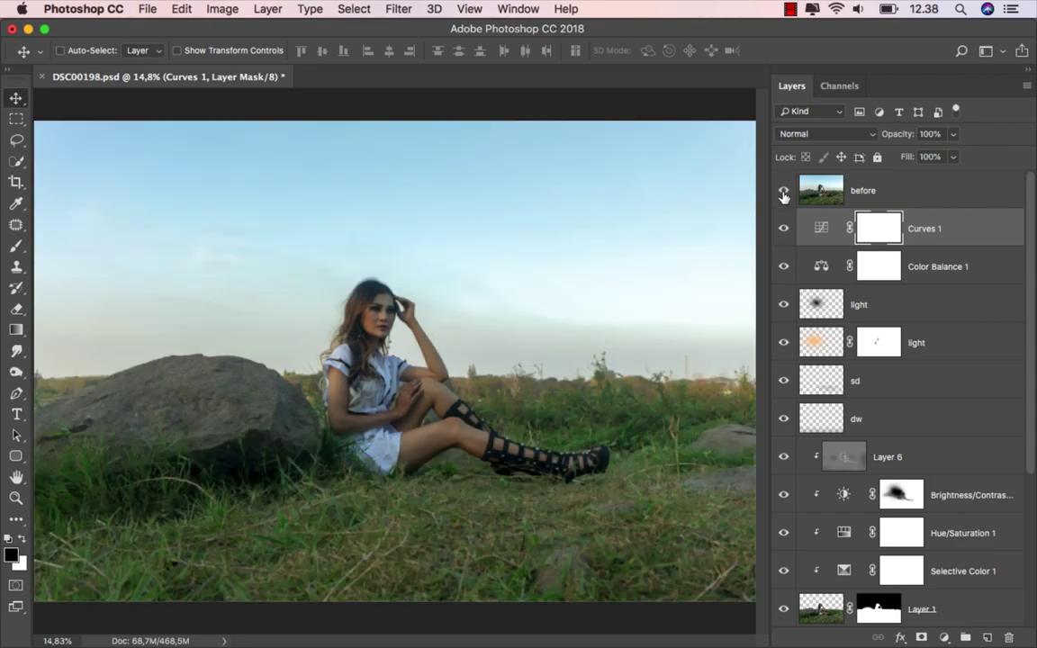
{"action": "left_click", "coordinate": [783, 192]}
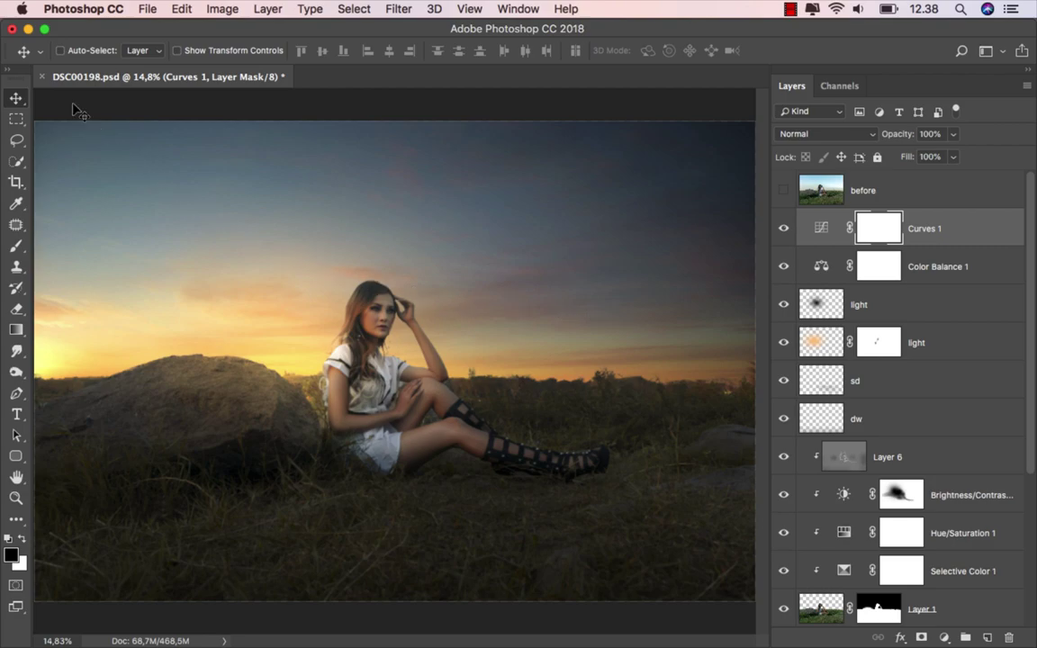
{"action": "left_click", "coordinate": [42, 77]}
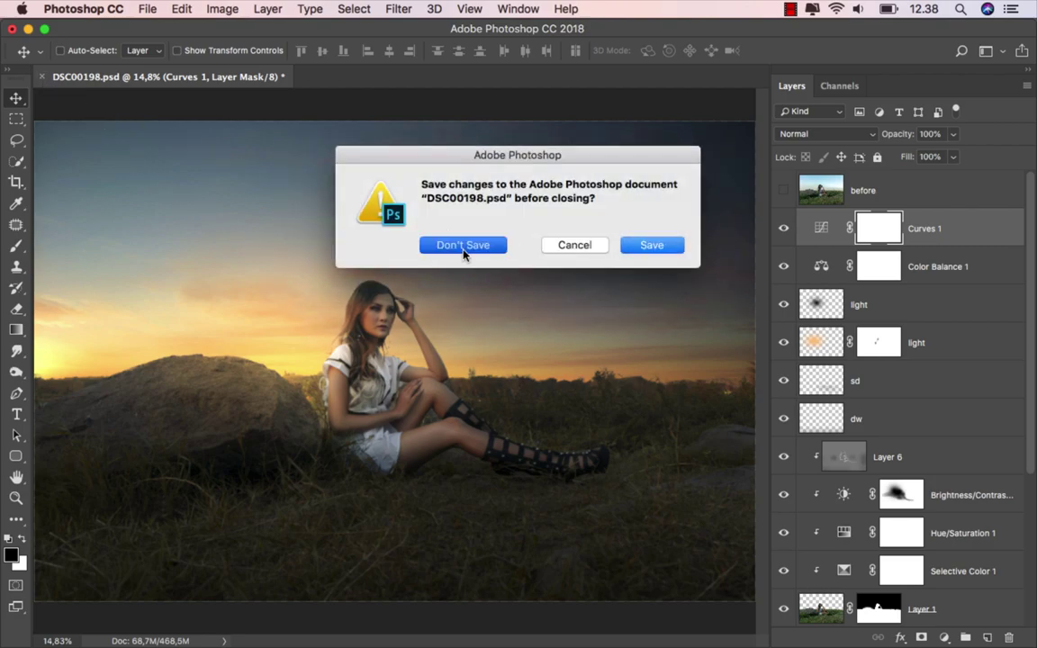
- Close the composite without saving and open DSC00198.ARW from Finder in Camera Raw
{"action": "left_click", "coordinate": [464, 254]}
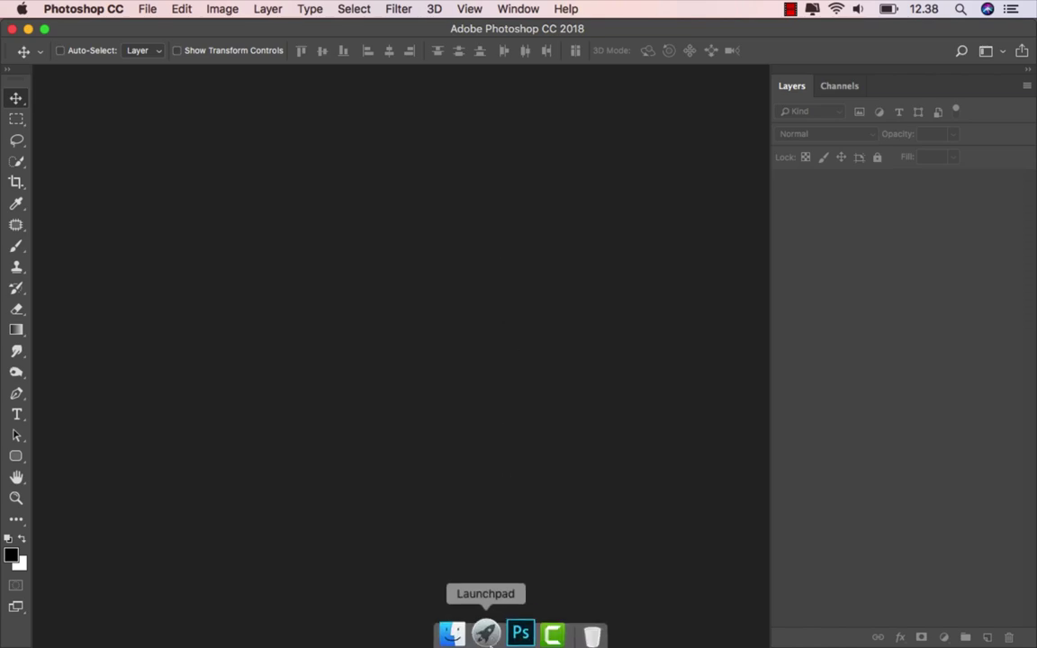
{"action": "left_click", "coordinate": [461, 631]}
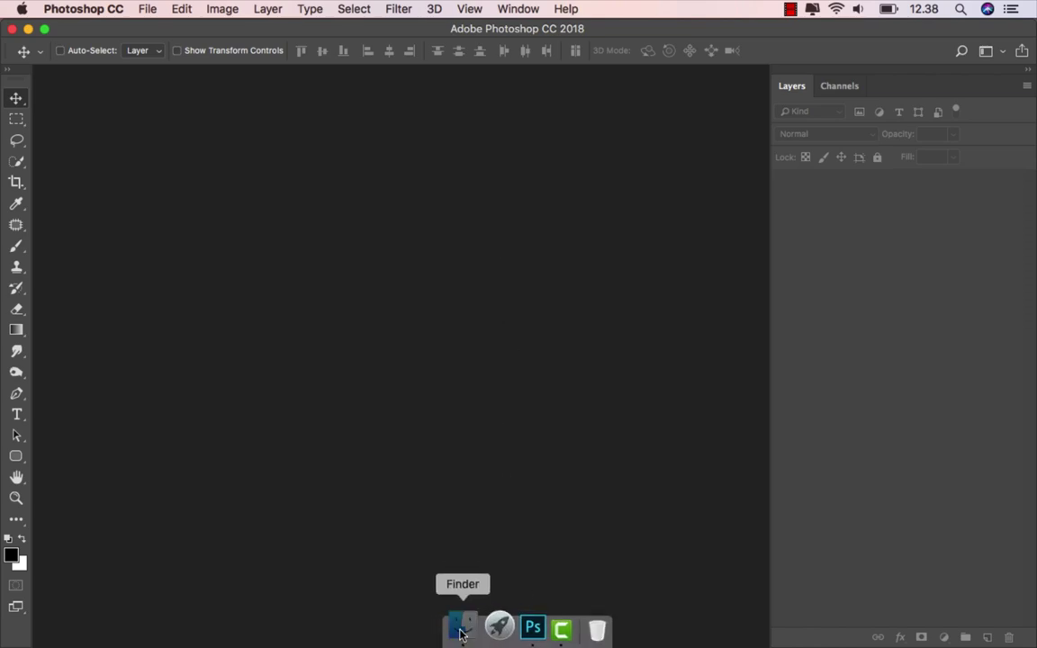
{"action": "mouse_move", "coordinate": [221, 154]}
{"action": "left_mouse_down"}
{"action": "mouse_move", "coordinate": [270, 224]}
{"action": "mouse_move", "coordinate": [428, 299]}
{"action": "left_mouse_up"}
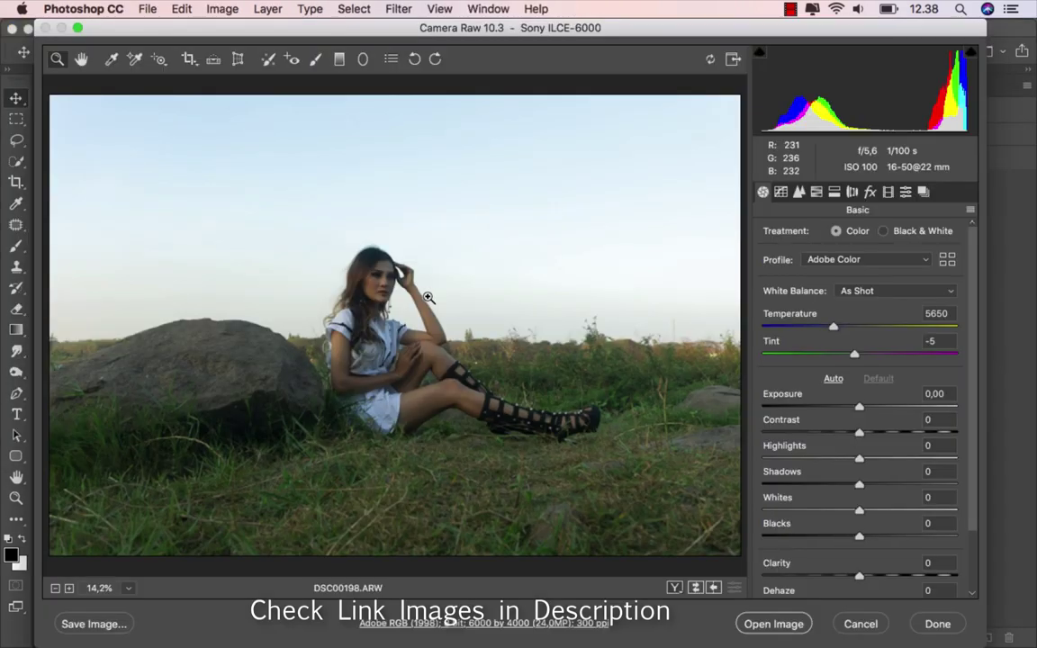
- Apply Auto tone in Camera Raw, check before/after, and open DSC00198.ARW in Photoshop
{"action": "left_click", "coordinate": [834, 380]}
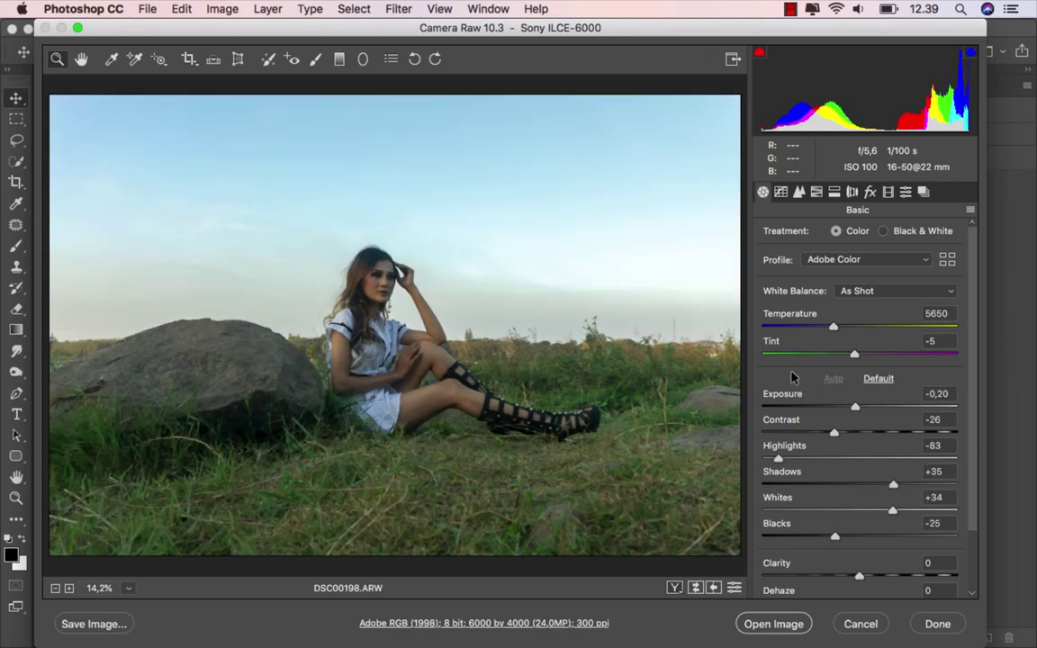
{"action": "left_click", "coordinate": [696, 588]}
{"action": "left_click", "coordinate": [696, 588]}
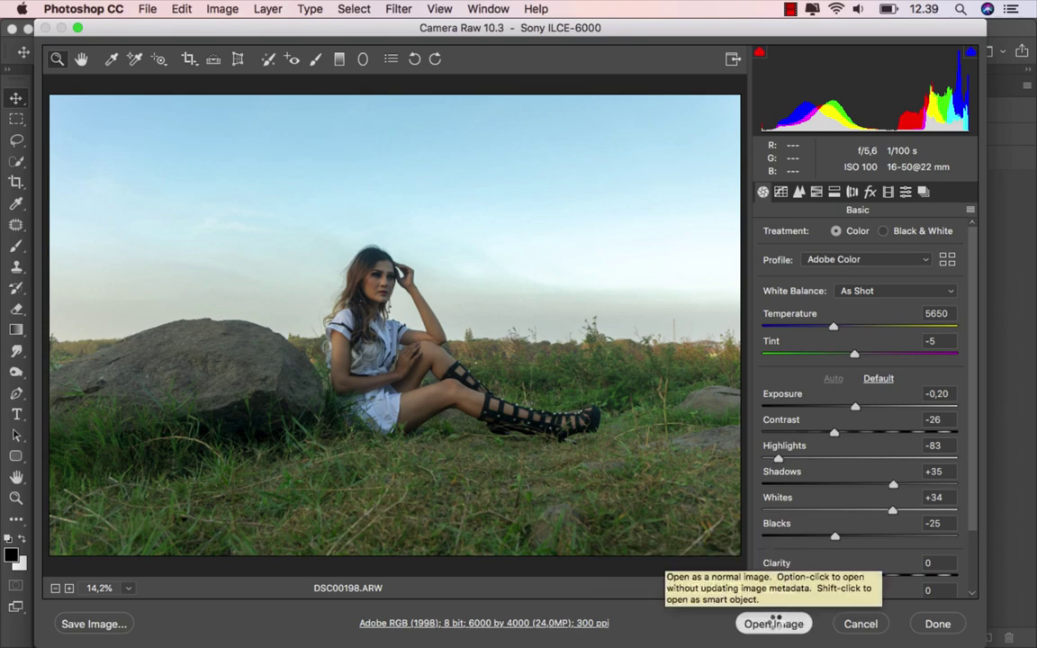
{"action": "left_click", "coordinate": [776, 623]}
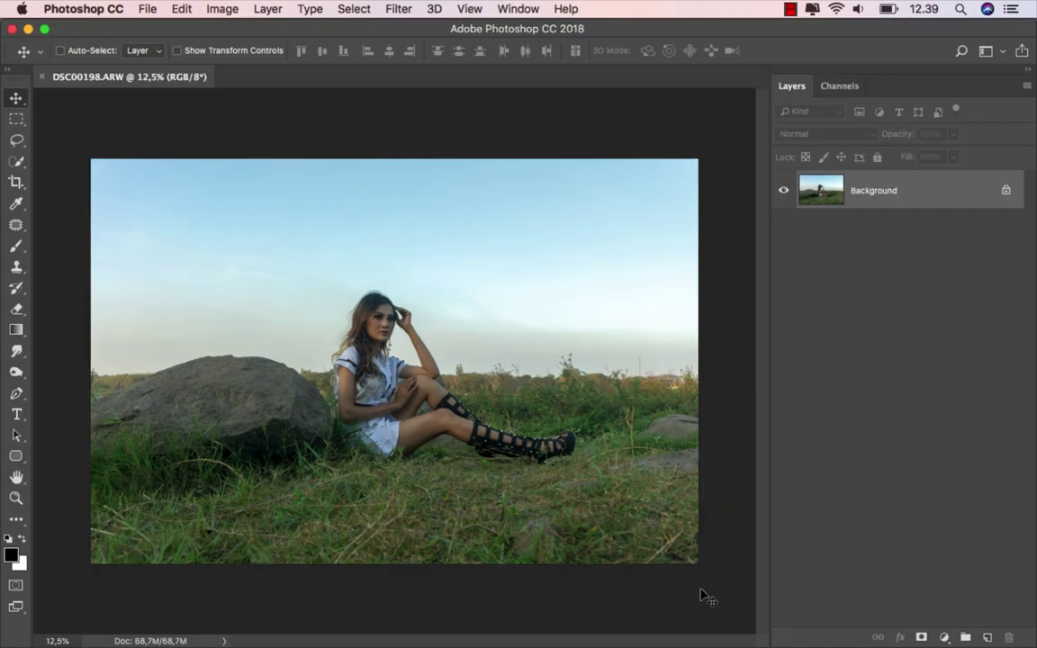
- Quick-select the large rock on the left and the grass and ground
{"action": "key", "text": "super+0"}
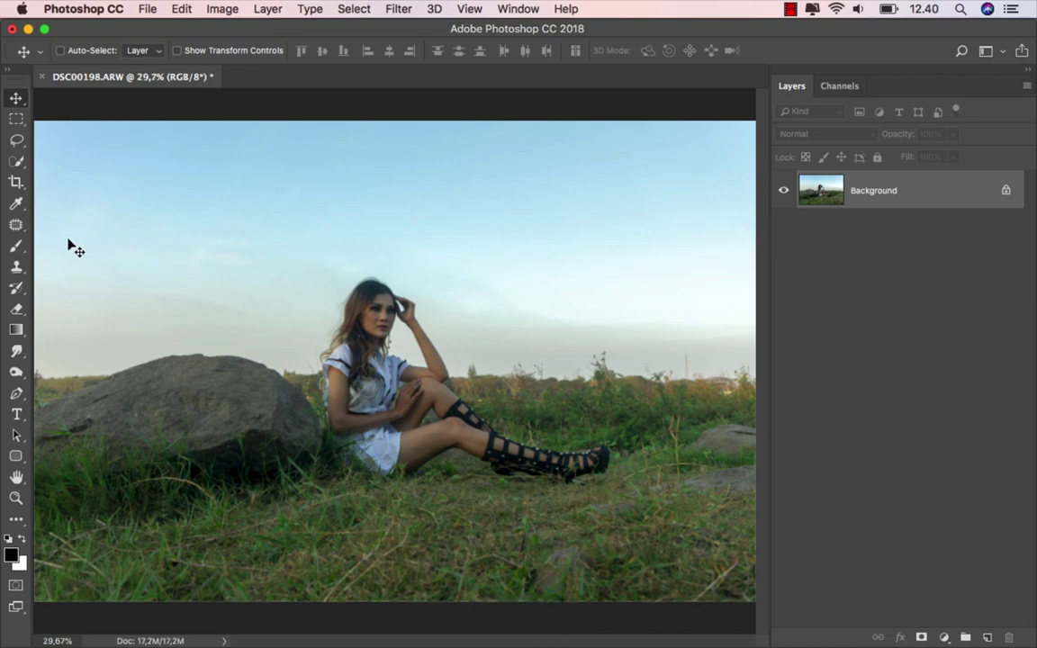
{"action": "left_click", "coordinate": [17, 163]}
{"action": "left_click", "coordinate": [68, 162]}
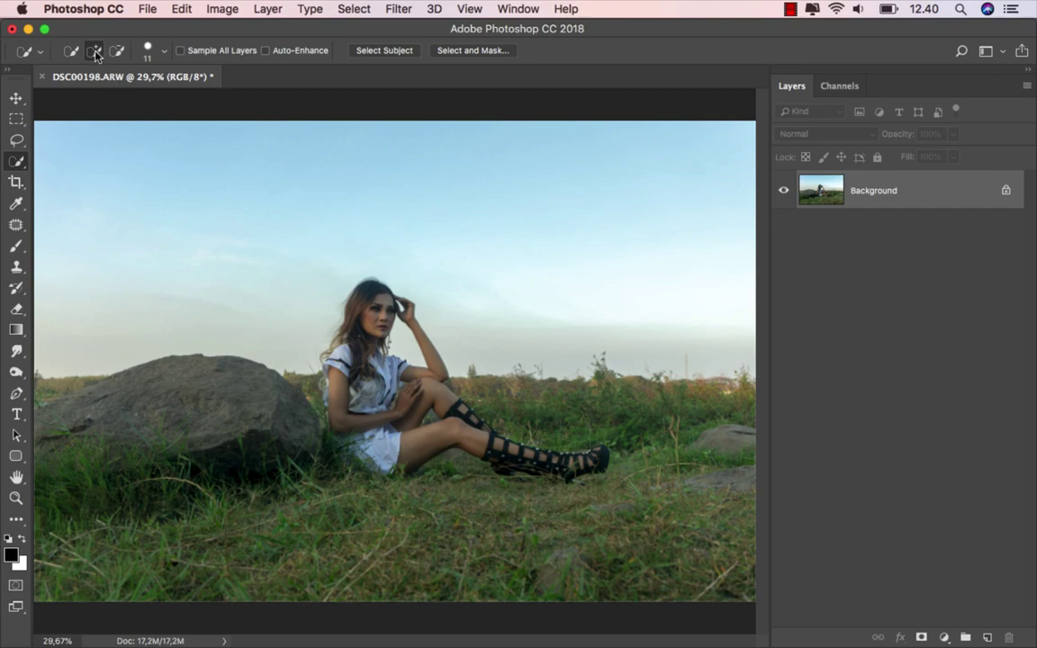
{"action": "mouse_move", "coordinate": [42, 380]}
{"action": "left_mouse_down"}
{"action": "mouse_move", "coordinate": [292, 516]}
{"action": "mouse_move", "coordinate": [333, 450]}
{"action": "mouse_move", "coordinate": [365, 321]}
{"action": "mouse_move", "coordinate": [378, 310]}
{"action": "mouse_move", "coordinate": [401, 306]}
{"action": "mouse_move", "coordinate": [419, 387]}
{"action": "left_mouse_up"}
{"action": "mouse_move", "coordinate": [423, 346]}
{"action": "left_mouse_down"}
{"action": "mouse_move", "coordinate": [595, 387]}
{"action": "mouse_move", "coordinate": [716, 520]}
{"action": "left_mouse_up"}
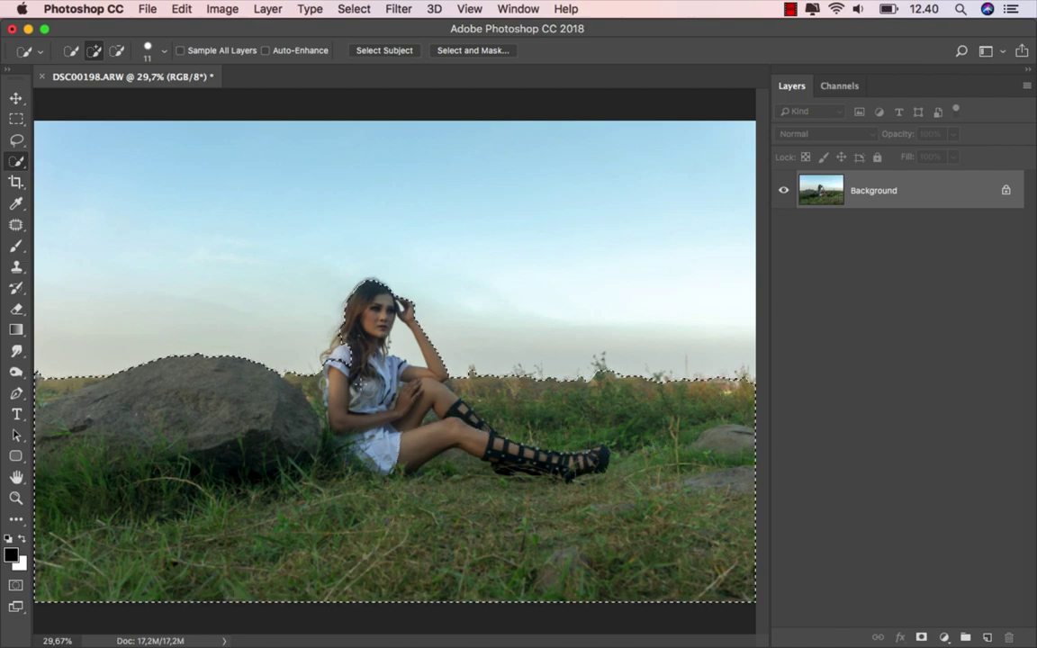
- Zoom in on the woman's head and subtract the sky gap between hand and forehead
{"action": "scroll", "coordinate": [360, 346], "scroll_direction": "up", "scroll_amount": 2}
{"action": "scroll", "coordinate": [360, 346], "scroll_direction": "up", "scroll_amount": 3}
{"action": "scroll", "coordinate": [367, 346], "scroll_direction": "up", "scroll_amount": 2}
{"action": "scroll", "coordinate": [367, 347], "scroll_direction": "up", "scroll_amount": 1}
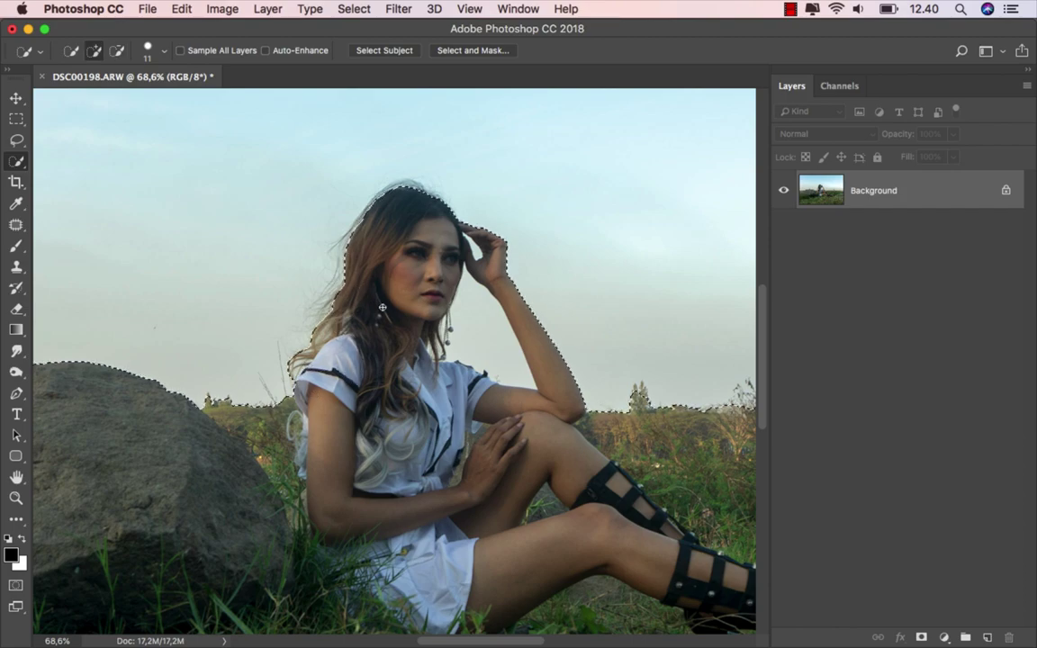
{"action": "scroll", "coordinate": [451, 326], "scroll_direction": "up", "scroll_amount": 1}
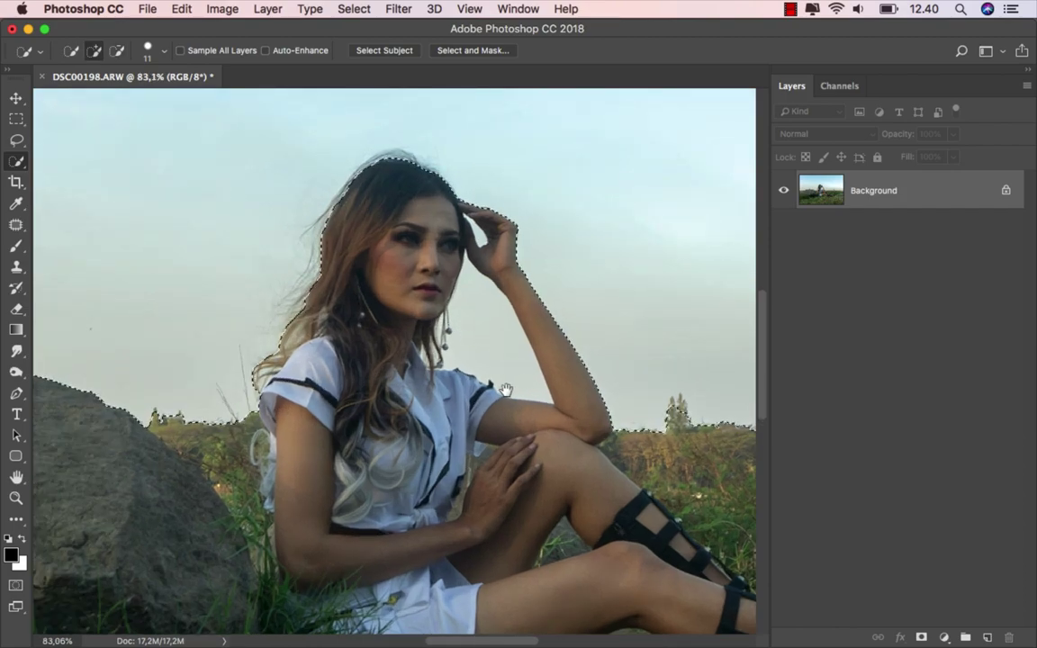
{"action": "mouse_move", "coordinate": [498, 442]}
{"action": "left_mouse_down"}
{"action": "mouse_move", "coordinate": [430, 410]}
{"action": "mouse_move", "coordinate": [429, 474]}
{"action": "left_mouse_up"}
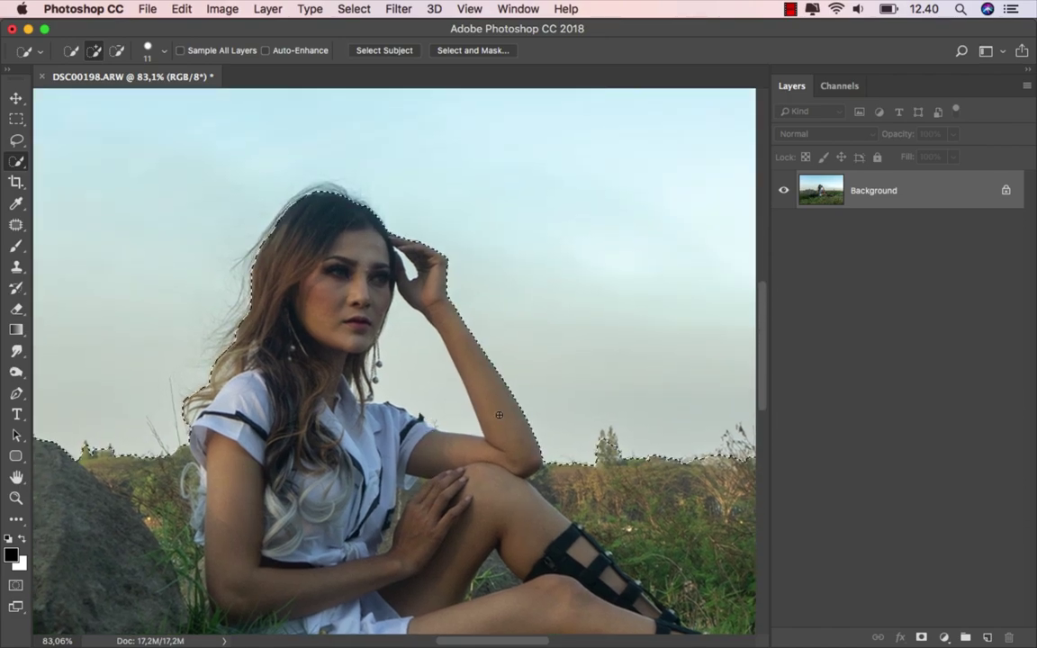
{"action": "scroll", "coordinate": [331, 291], "scroll_direction": "up", "scroll_amount": 1}
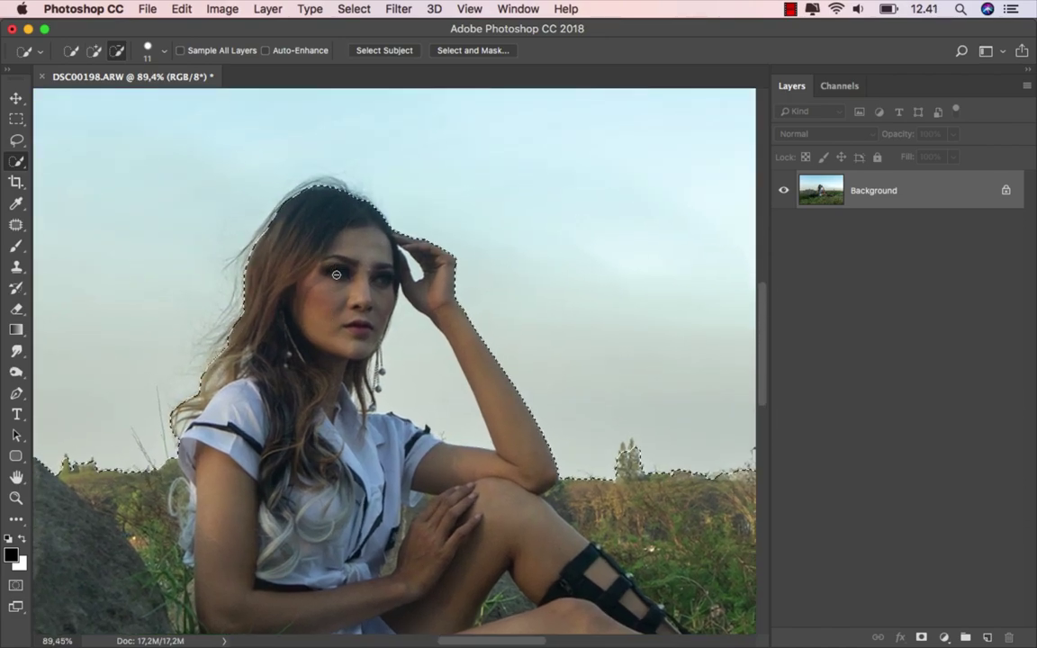
{"action": "scroll", "coordinate": [338, 301], "scroll_direction": "up", "scroll_amount": 1}
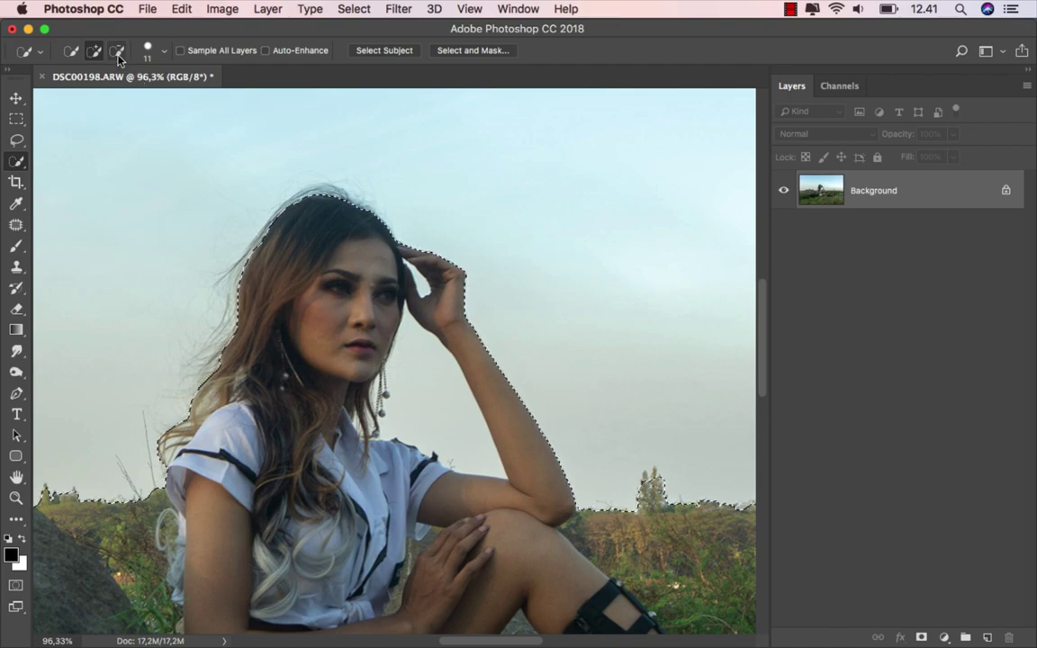
{"action": "scroll", "coordinate": [410, 281], "scroll_direction": "up", "scroll_amount": 1}
{"action": "scroll", "coordinate": [423, 290], "scroll_direction": "up", "scroll_amount": 1}
{"action": "scroll", "coordinate": [430, 295], "scroll_direction": "down", "scroll_amount": 1}
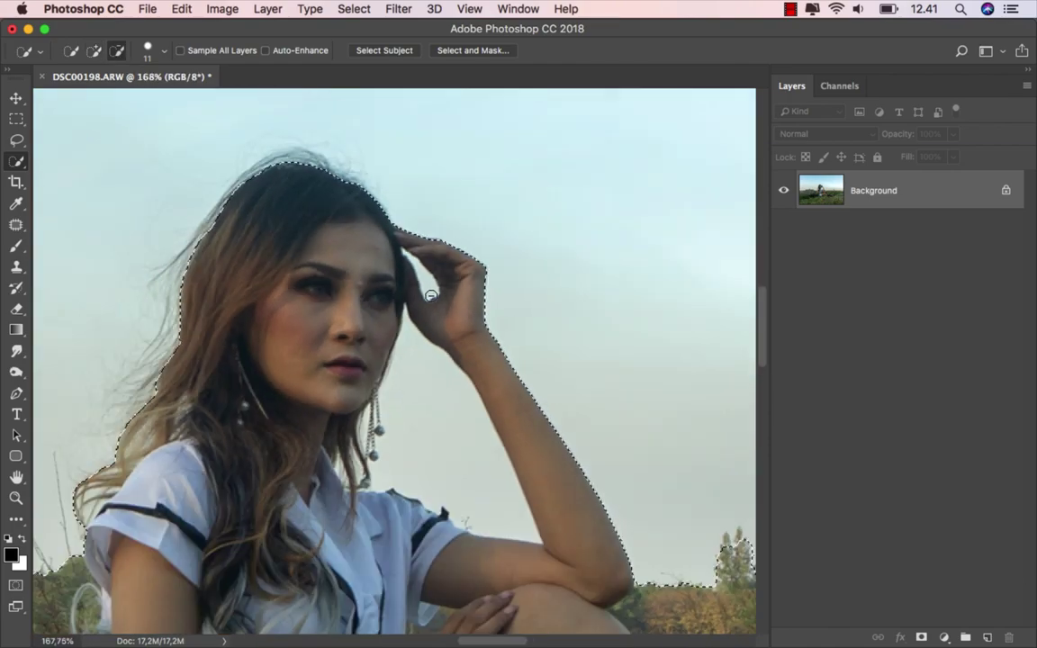
{"action": "scroll", "coordinate": [432, 290], "scroll_direction": "down", "scroll_amount": 1}
{"action": "key", "text": "["}
{"action": "key", "text": "["}
{"action": "key", "text": "["}
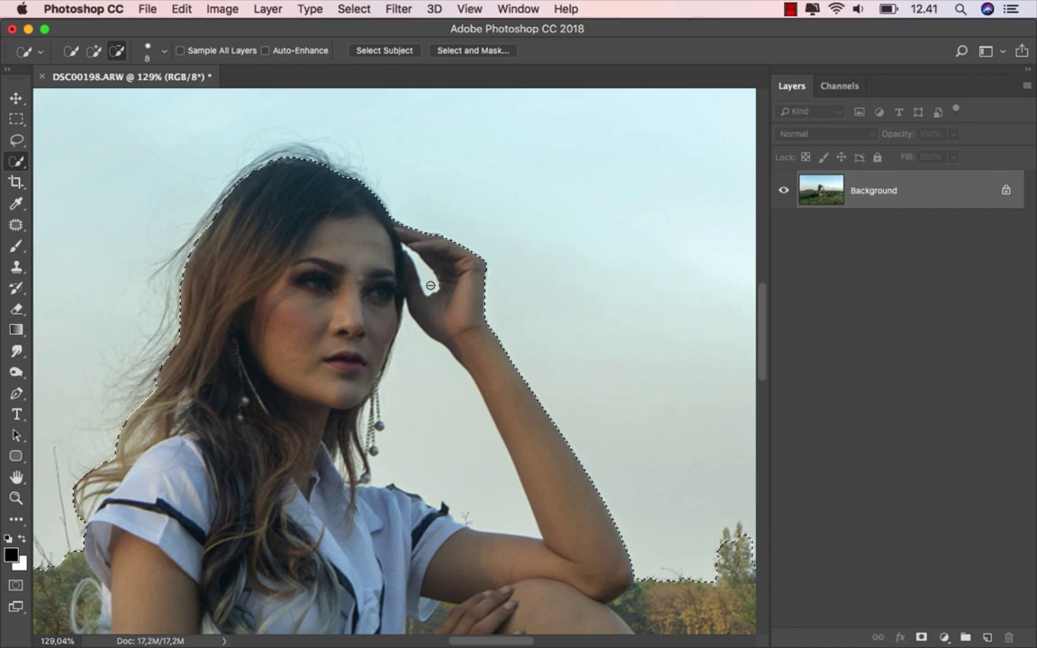
{"action": "left_click_drag", "start_coordinate": [434, 286], "coordinate": [423, 272]}
- With a smaller brush, subtract the sky between arm and body and the stray patch
{"action": "key", "text": "bracketleft"}
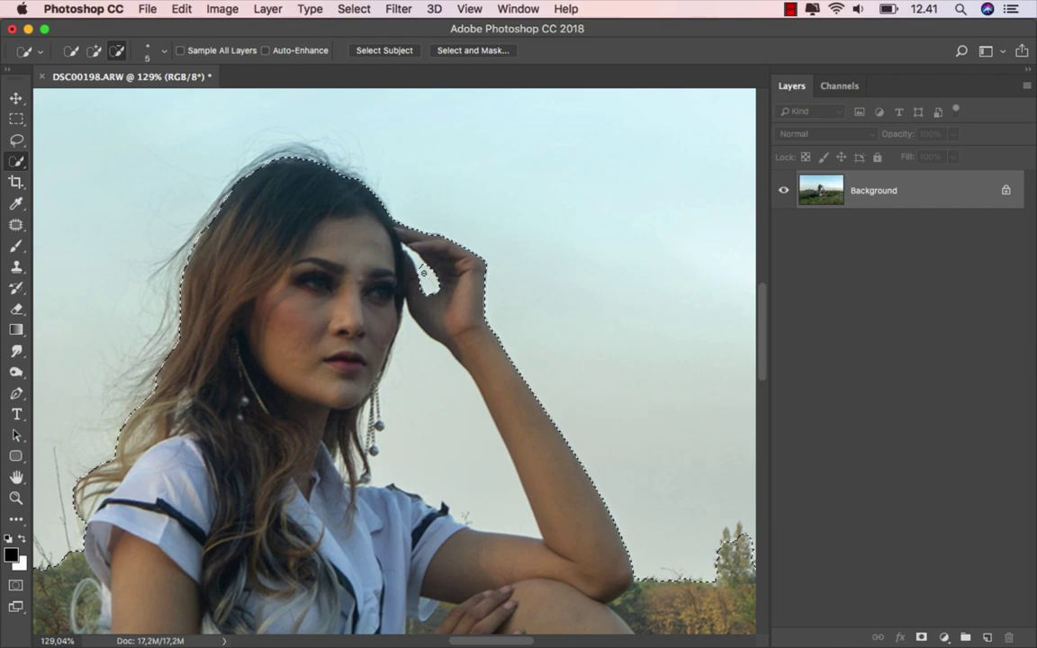
{"action": "key", "text": "bracketleft"}
{"action": "key", "text": "bracketleft"}
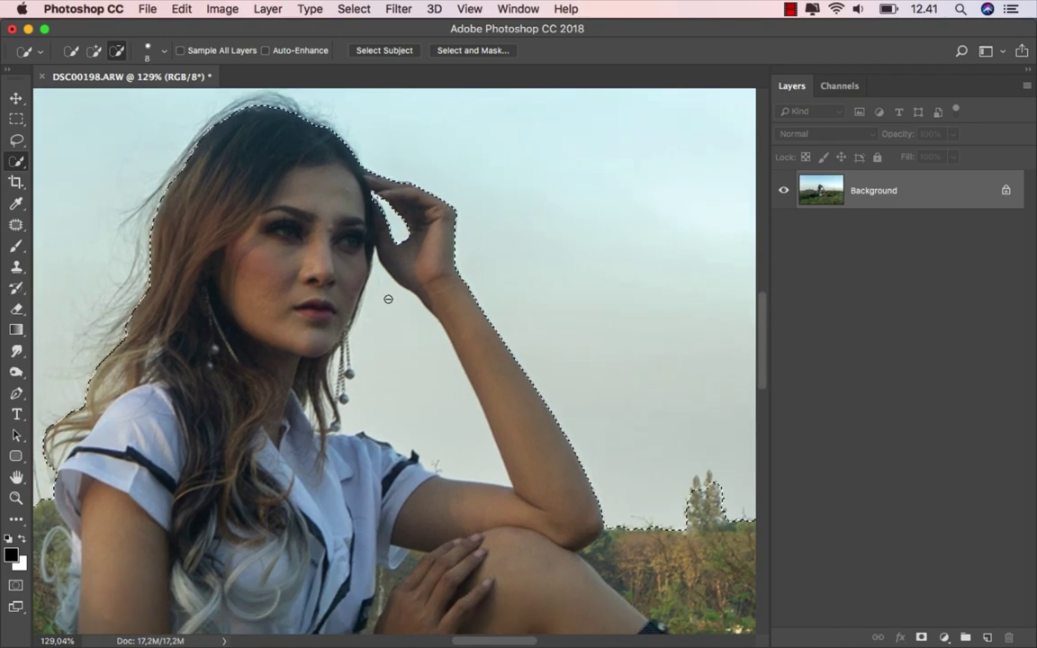
{"action": "left_click_drag", "start_coordinate": [405, 301], "coordinate": [448, 410]}
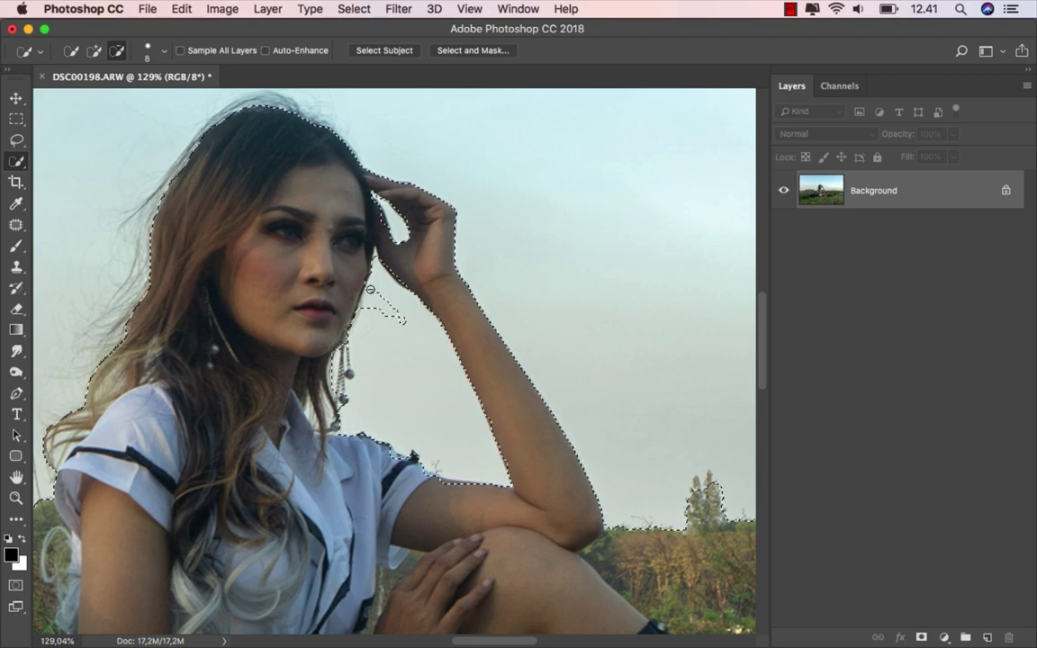
{"action": "left_click_drag", "start_coordinate": [398, 322], "coordinate": [379, 296]}
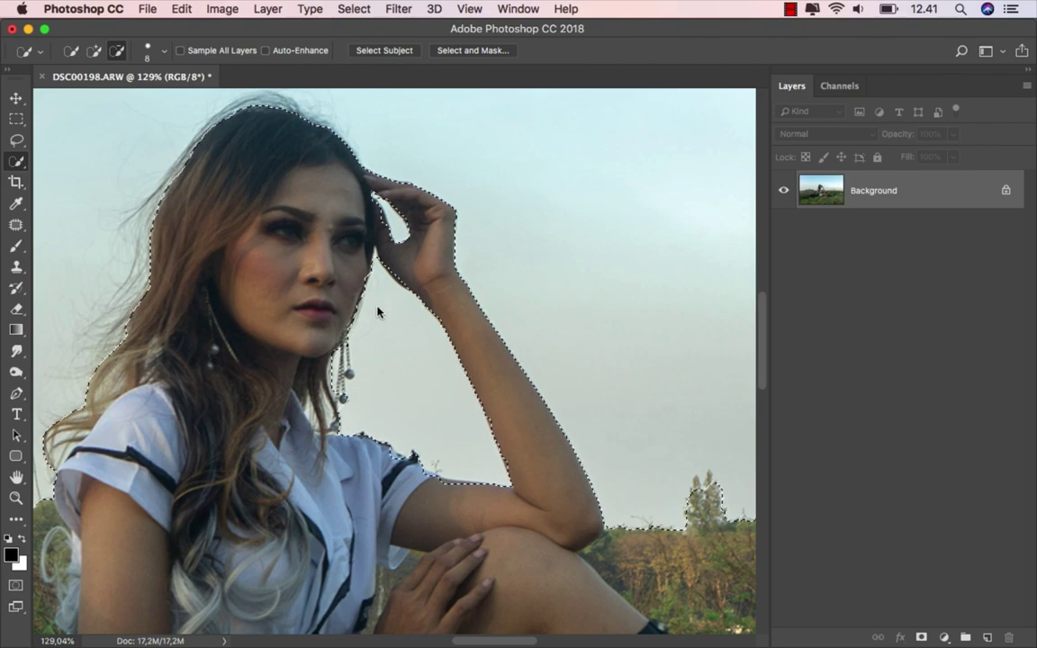
- Trim the sky around the dangling earring and add the earring back into the selection
{"action": "scroll", "coordinate": [347, 378], "scroll_direction": "up", "scroll_amount": 2}
{"action": "scroll", "coordinate": [337, 386], "scroll_direction": "up", "scroll_amount": 2}
{"action": "scroll", "coordinate": [324, 394], "scroll_direction": "up", "scroll_amount": 2}
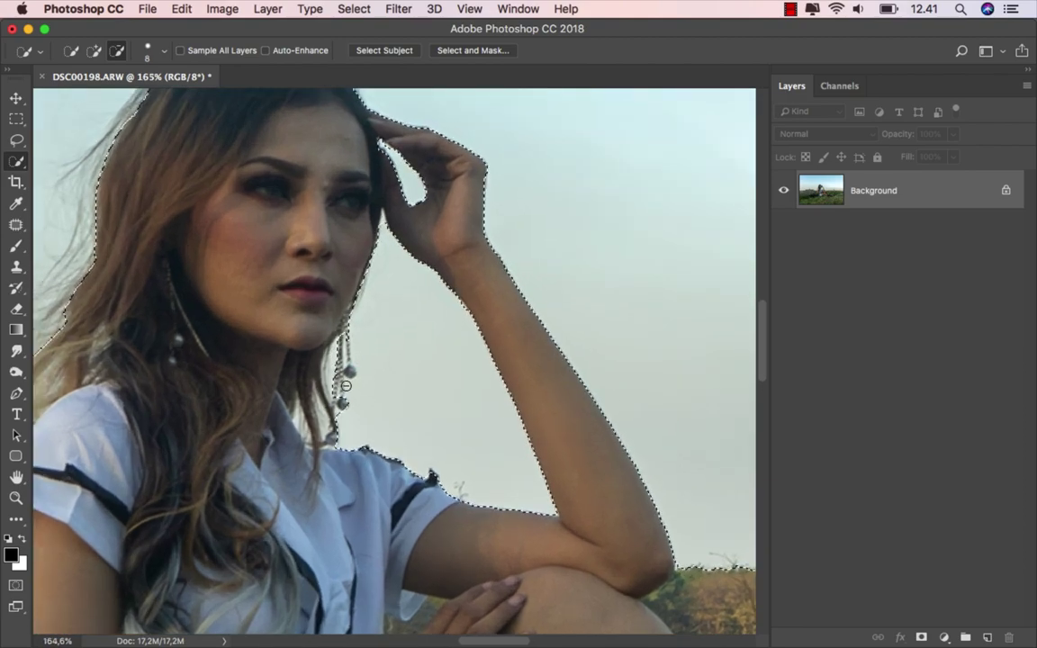
{"action": "left_click_drag", "start_coordinate": [318, 400], "coordinate": [355, 401]}
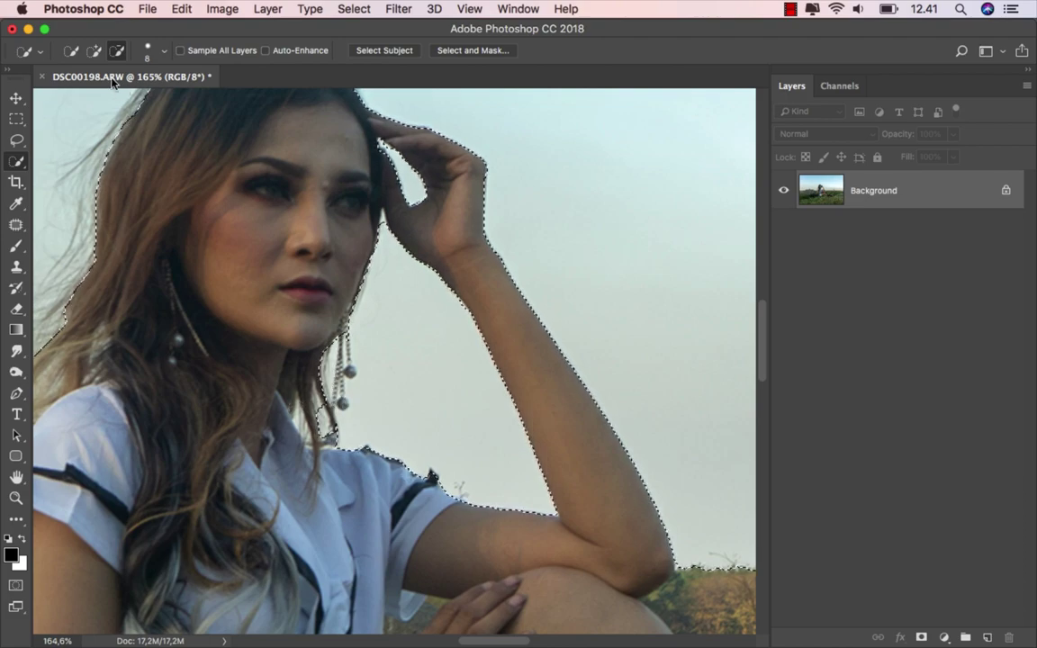
{"action": "left_click", "coordinate": [94, 49]}
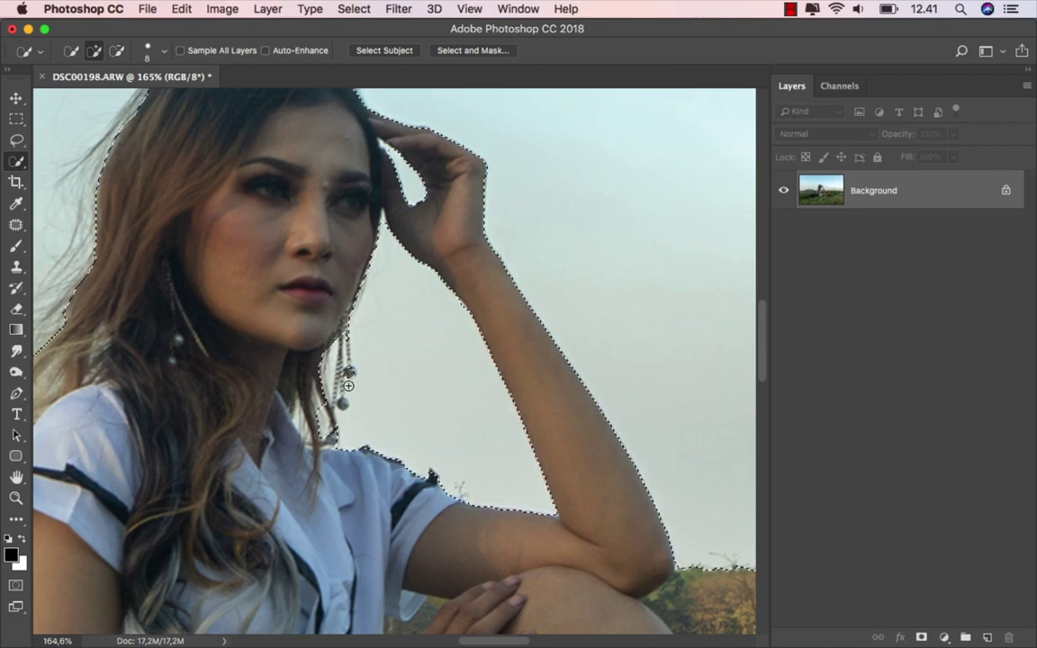
{"action": "left_click_drag", "start_coordinate": [338, 365], "coordinate": [342, 397]}
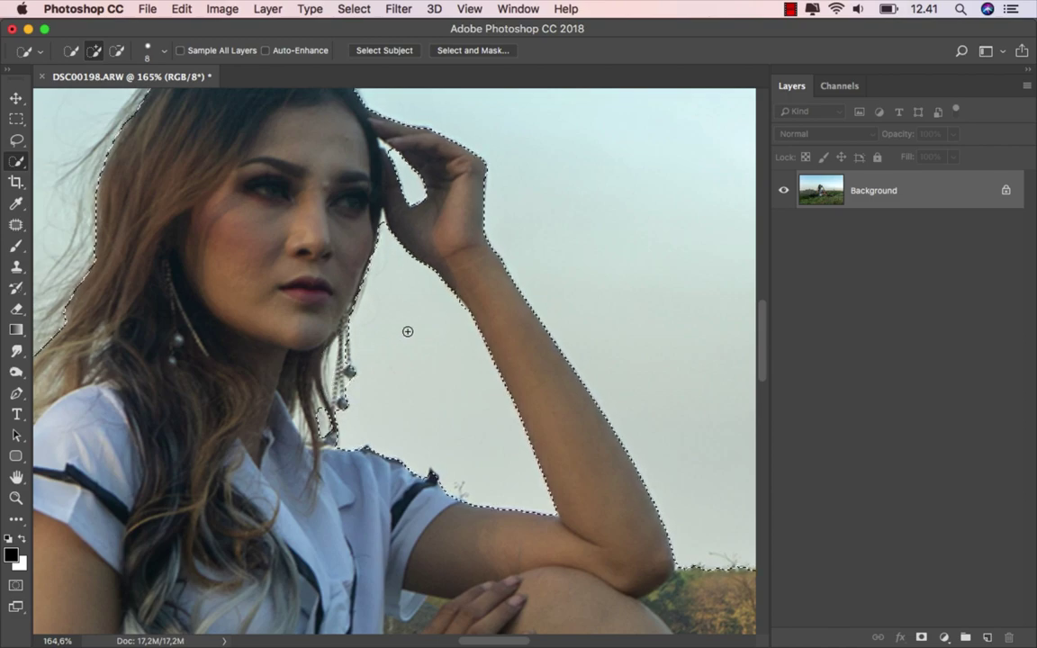
{"action": "key", "text": "super+0"}
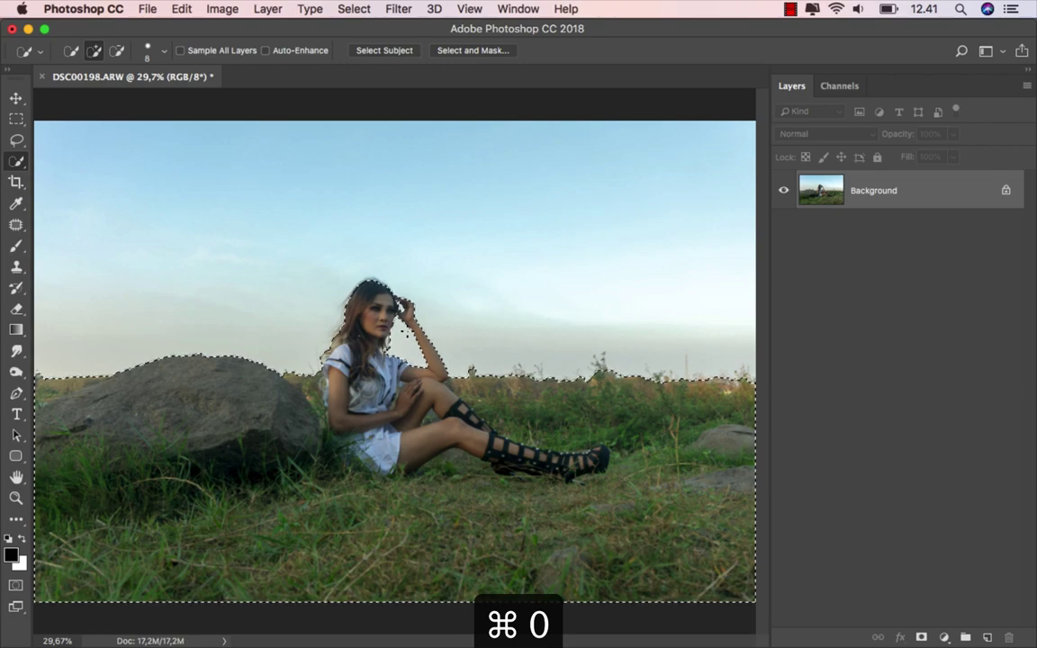
{"action": "left_click", "coordinate": [472, 52]}
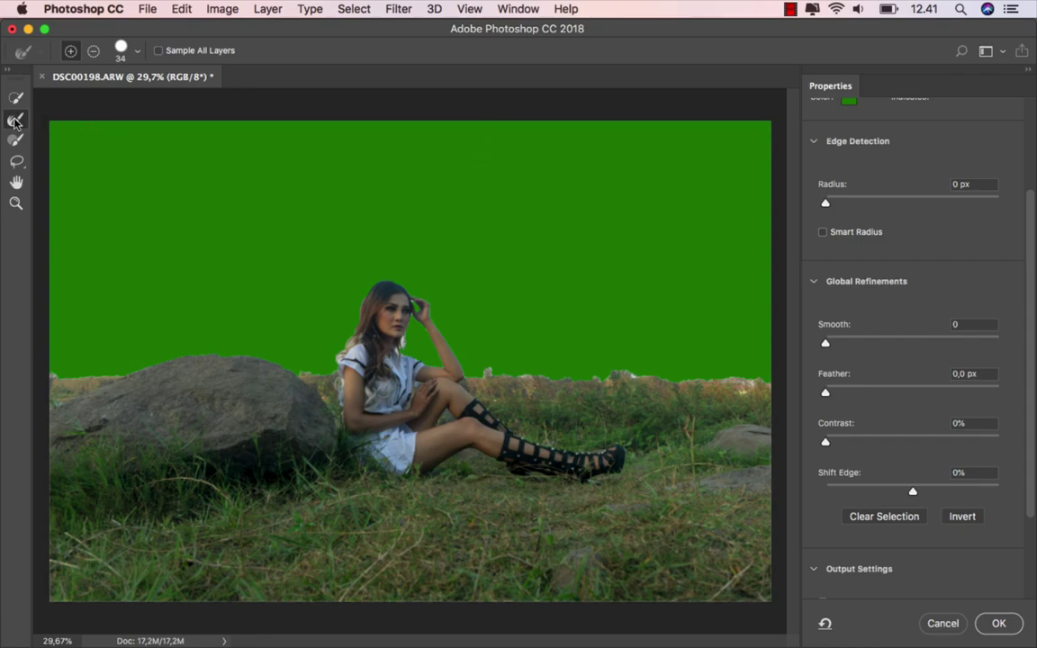
{"action": "left_click", "coordinate": [912, 491]}
{"action": "left_click_drag", "start_coordinate": [825, 393], "coordinate": [828, 393]}
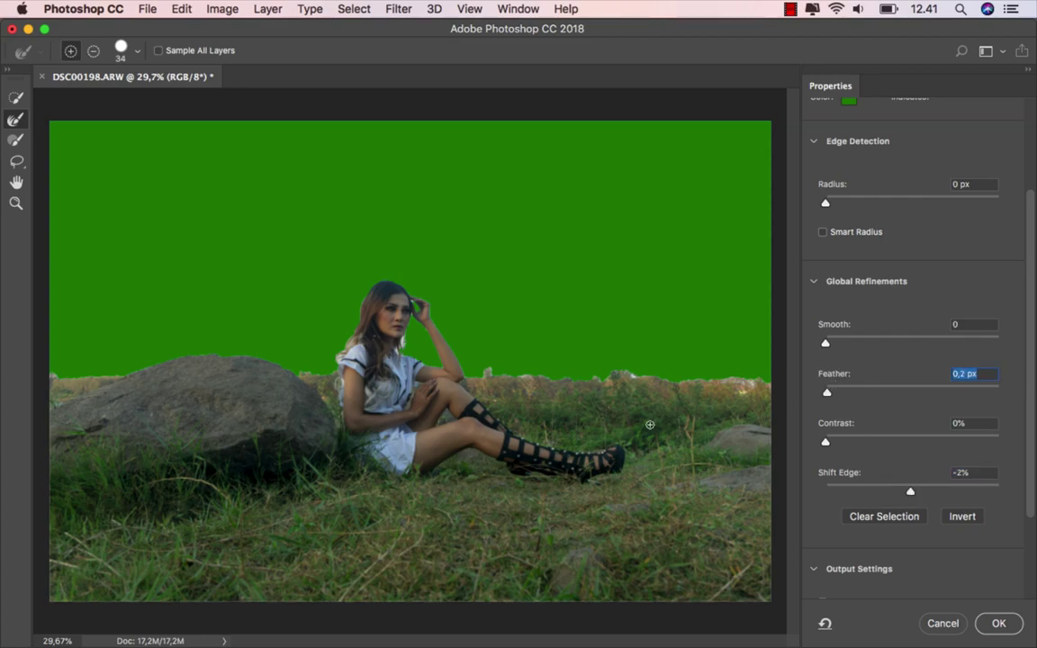
{"action": "scroll", "coordinate": [89, 377], "scroll_direction": "up", "scroll_amount": 3}
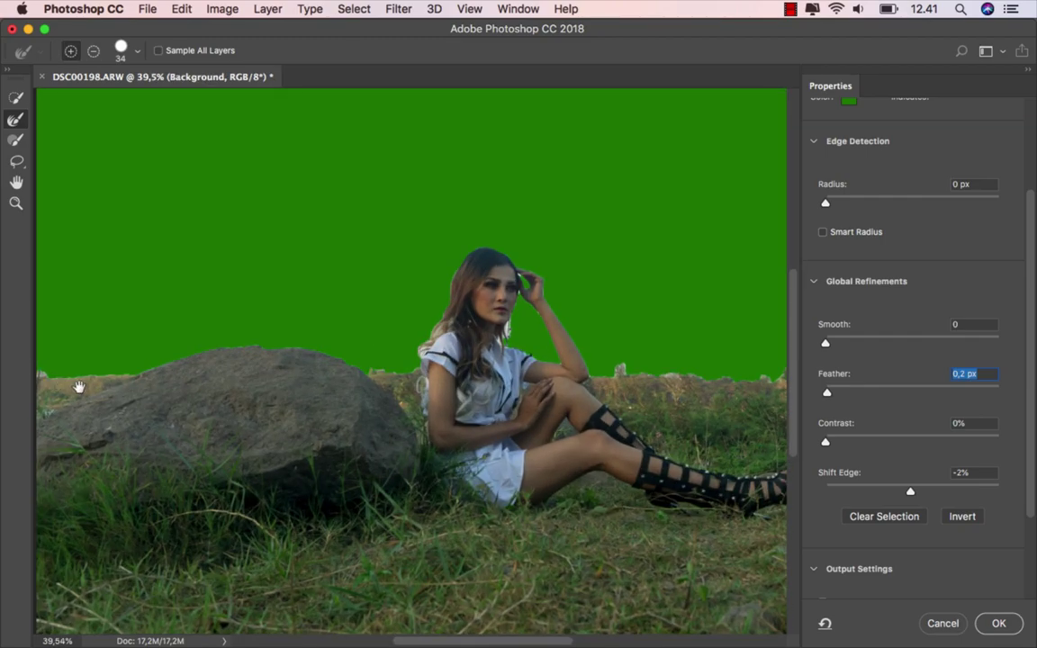
{"action": "scroll", "coordinate": [116, 391], "scroll_direction": "up", "scroll_amount": 2}
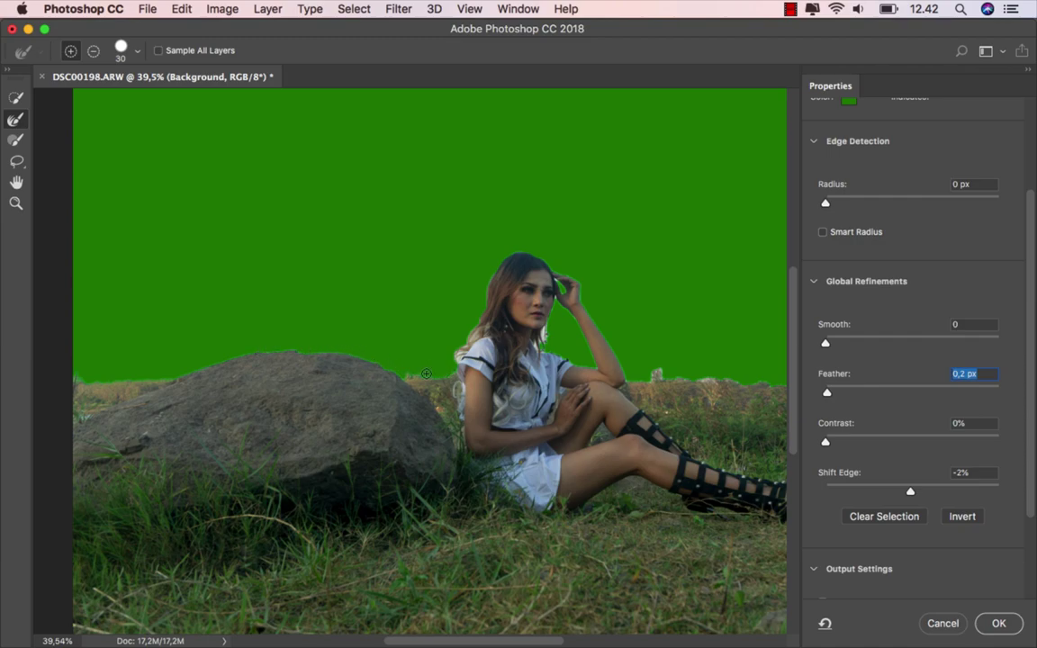
- Zoom along the grass horizon with a smaller Refine Edge Brush, panning to the bushes
{"action": "scroll", "coordinate": [469, 364], "scroll_direction": "up", "scroll_amount": 3}
{"action": "scroll", "coordinate": [470, 364], "scroll_direction": "up", "scroll_amount": 3}
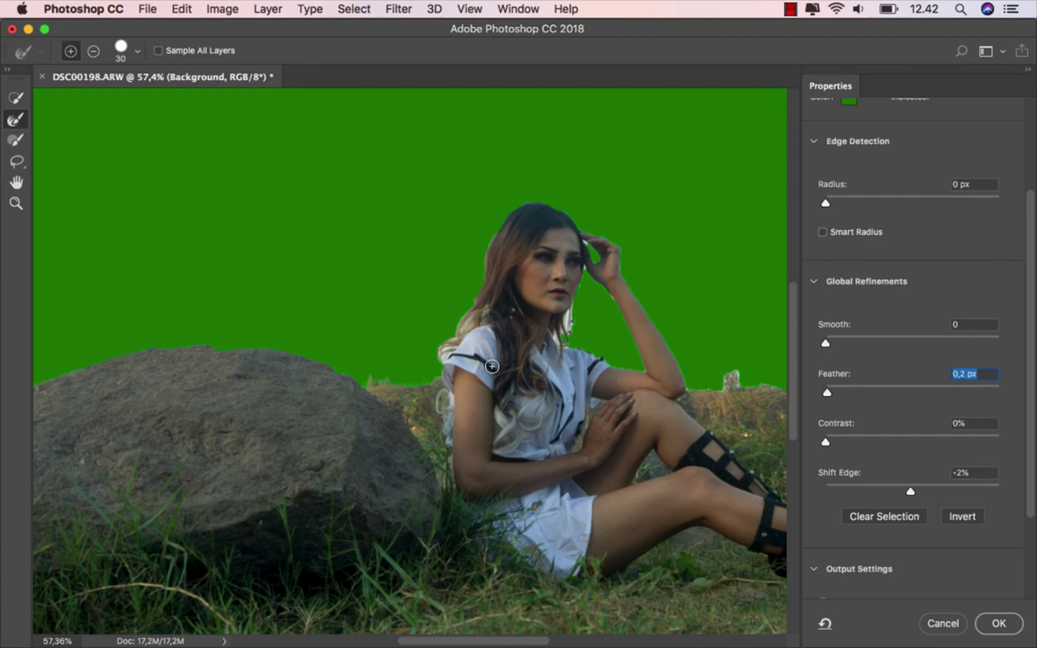
{"action": "scroll", "coordinate": [396, 387], "scroll_direction": "right", "scroll_amount": 2}
{"action": "scroll", "coordinate": [390, 382], "scroll_direction": "up", "scroll_amount": 1}
{"action": "scroll", "coordinate": [297, 423], "scroll_direction": "right", "scroll_amount": 5}
{"action": "scroll", "coordinate": [279, 432], "scroll_direction": "up", "scroll_amount": 2}
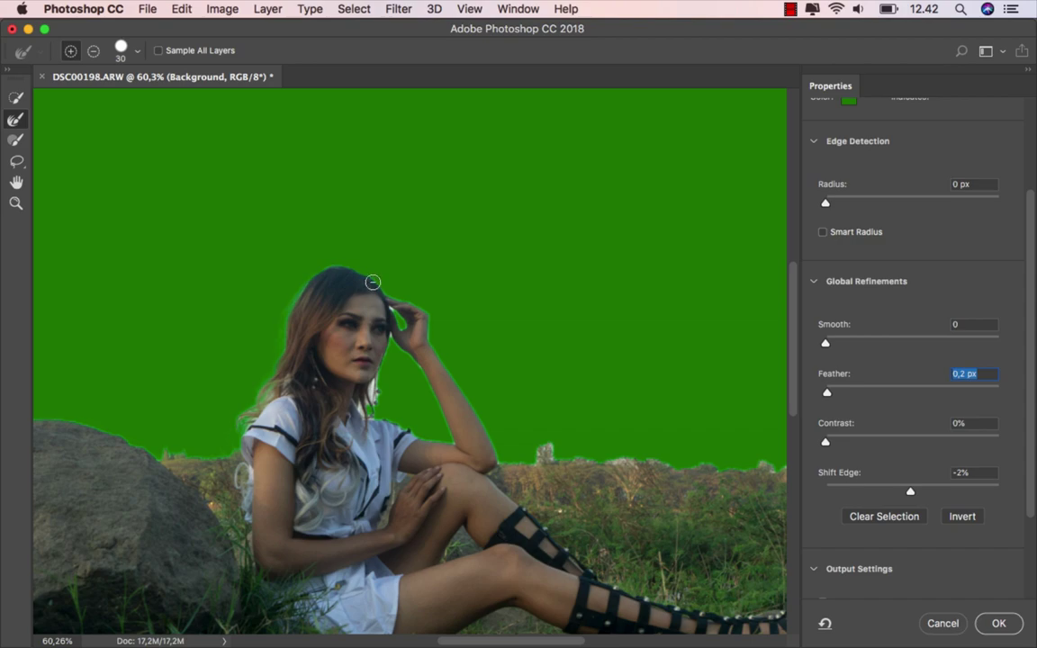
{"action": "scroll", "coordinate": [372, 281], "scroll_direction": "up", "scroll_amount": 2}
{"action": "key", "text": "bracketleft"}
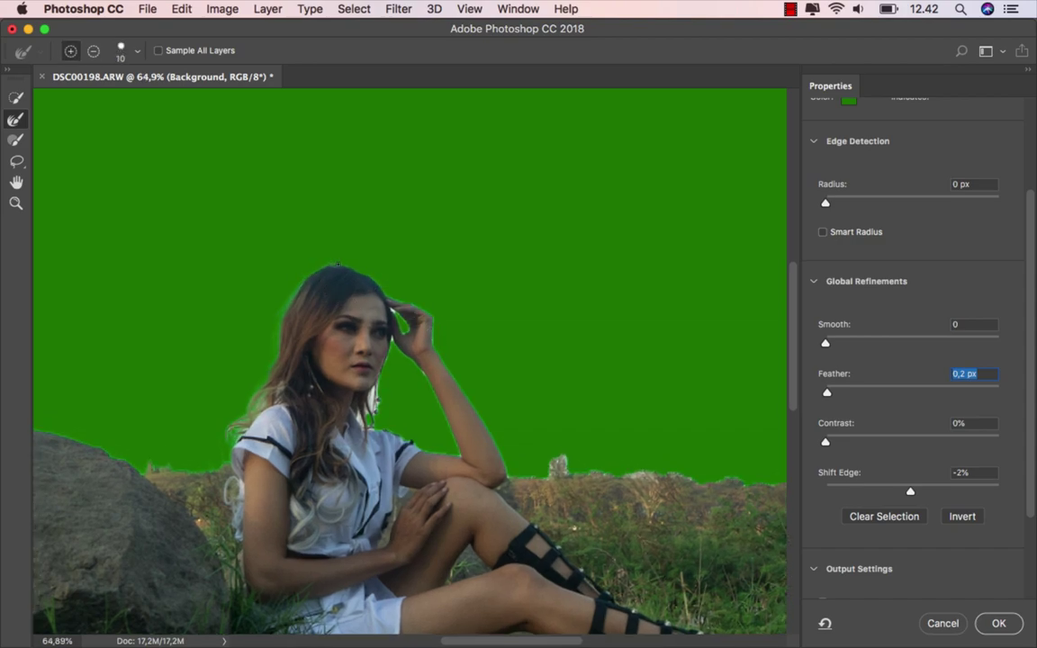
{"action": "scroll", "coordinate": [335, 273], "scroll_direction": "up", "scroll_amount": 5}
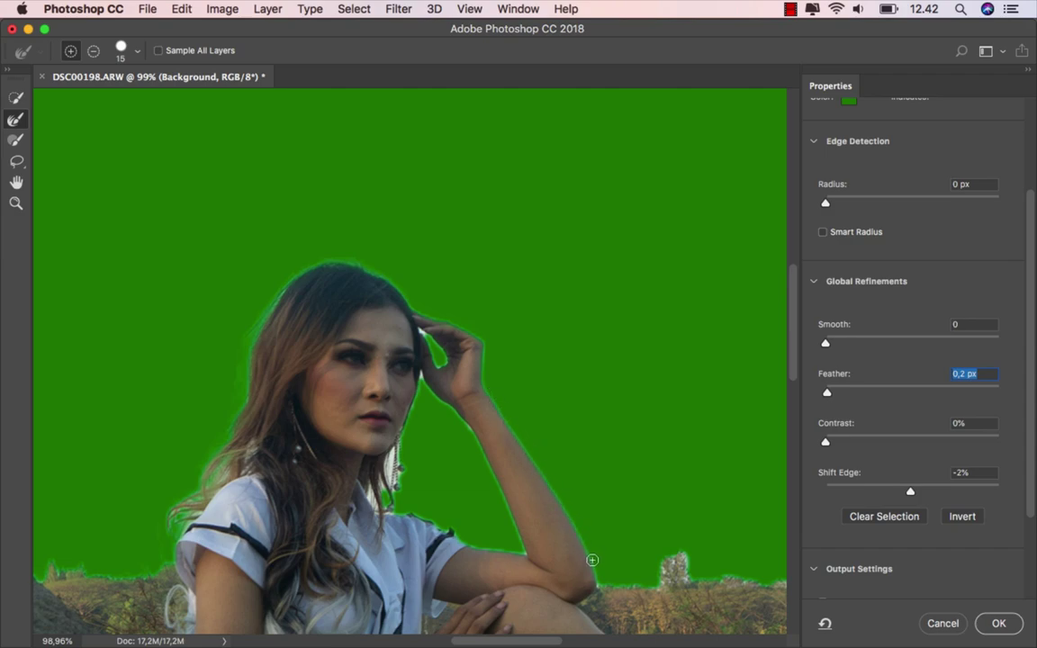
{"action": "scroll", "coordinate": [533, 497], "scroll_direction": "up", "scroll_amount": 2}
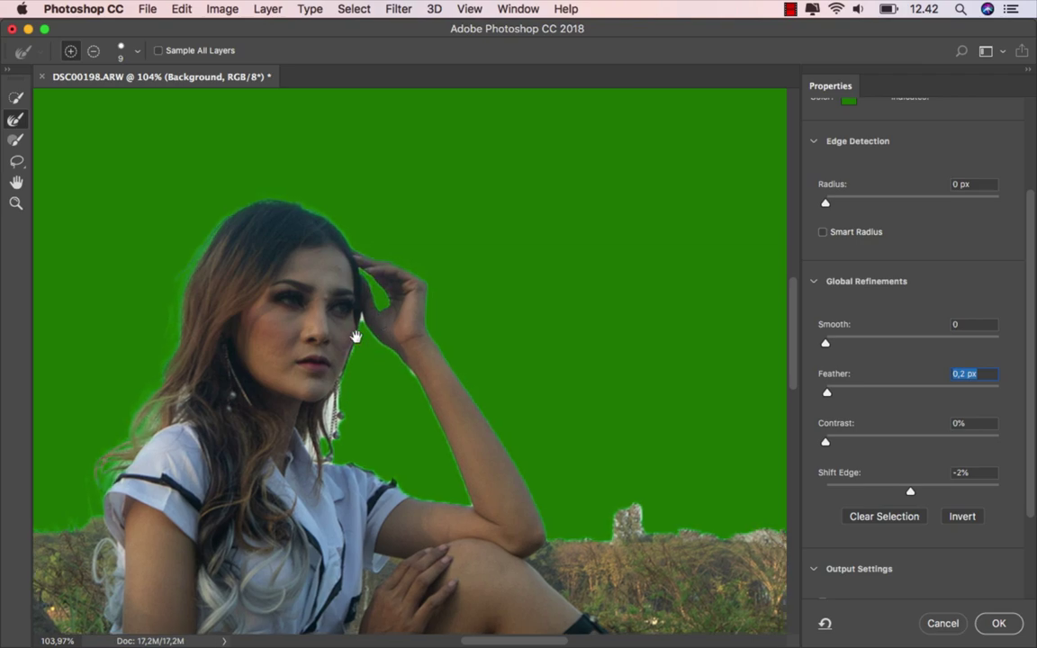
{"action": "scroll", "coordinate": [342, 329], "scroll_direction": "down", "scroll_amount": 3}
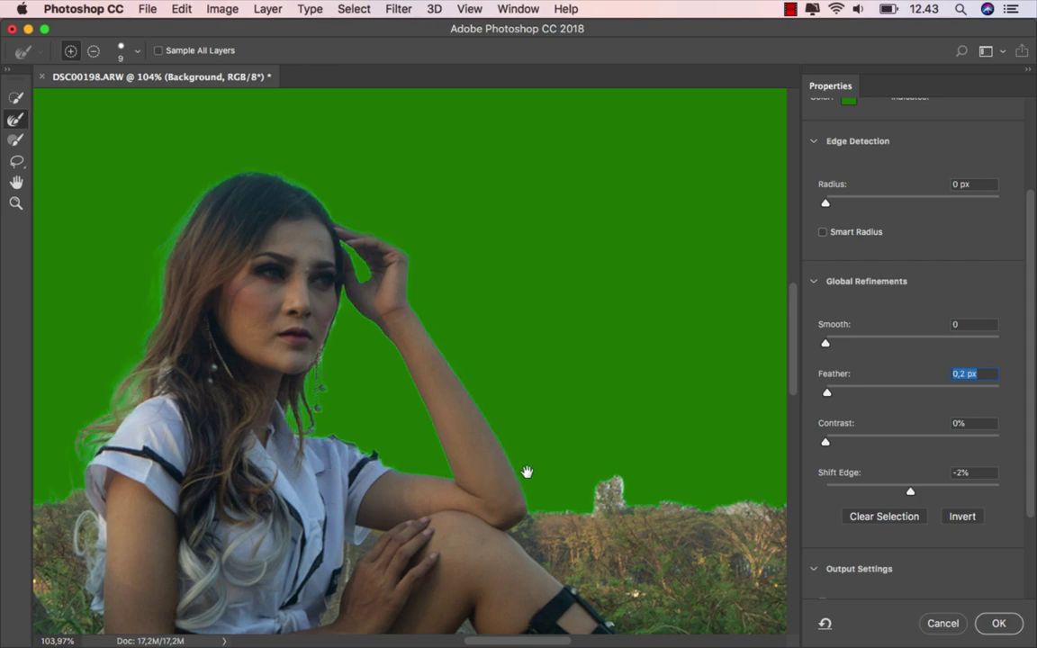
{"action": "left_click_drag", "start_coordinate": [528, 473], "coordinate": [292, 413]}
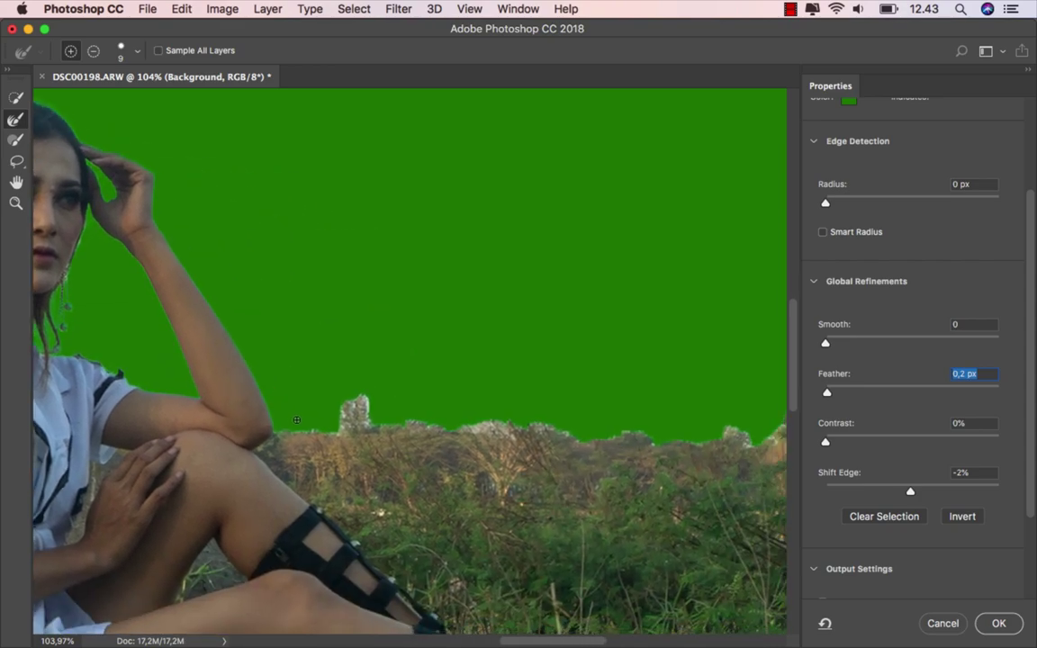
{"action": "scroll", "coordinate": [297, 419], "scroll_direction": "down", "scroll_amount": 3}
{"action": "scroll", "coordinate": [284, 423], "scroll_direction": "right", "scroll_amount": 3}
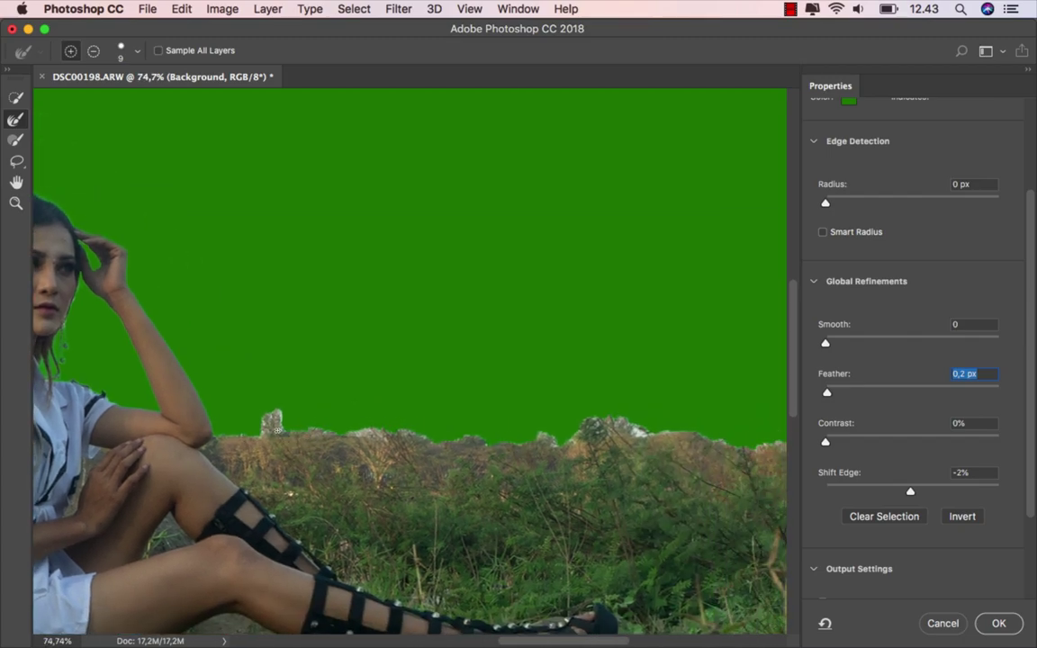
- Refine away the small grey horizon structure and the light patch on the grass edge
{"action": "key", "text": "bracketright"}
{"action": "key", "text": "bracketright"}
{"action": "left_click_drag", "start_coordinate": [267, 408], "coordinate": [282, 411]}
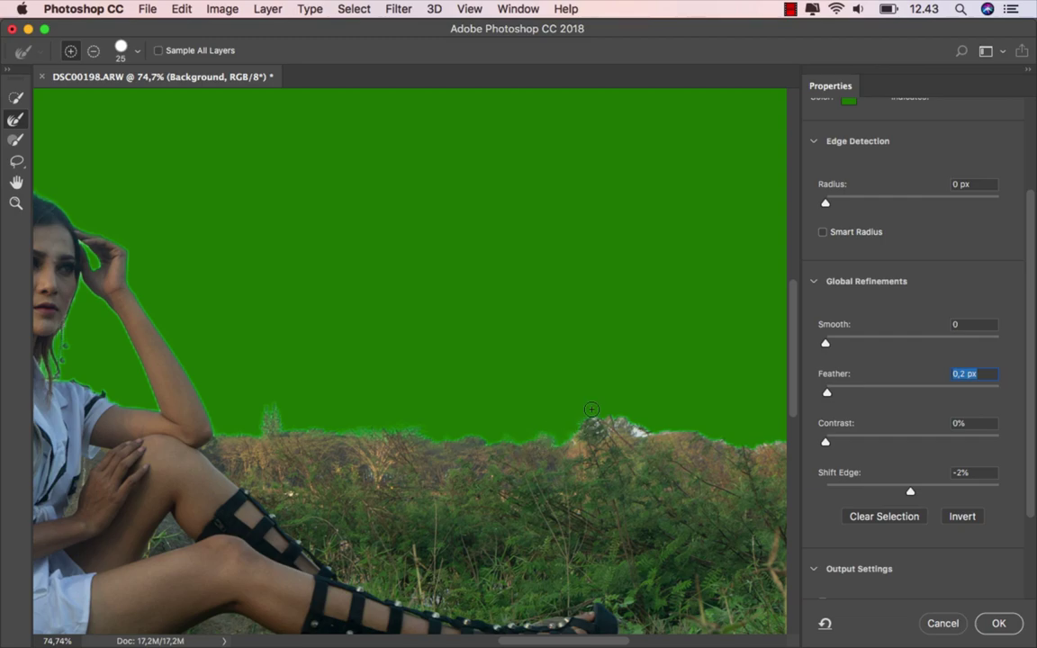
{"action": "mouse_move", "coordinate": [633, 418]}
{"action": "left_mouse_down"}
{"action": "mouse_move", "coordinate": [650, 438]}
{"action": "mouse_move", "coordinate": [246, 408]}
{"action": "mouse_move", "coordinate": [411, 398]}
{"action": "mouse_move", "coordinate": [542, 409]}
{"action": "mouse_move", "coordinate": [592, 392]}
{"action": "mouse_move", "coordinate": [532, 401]}
{"action": "left_mouse_up"}
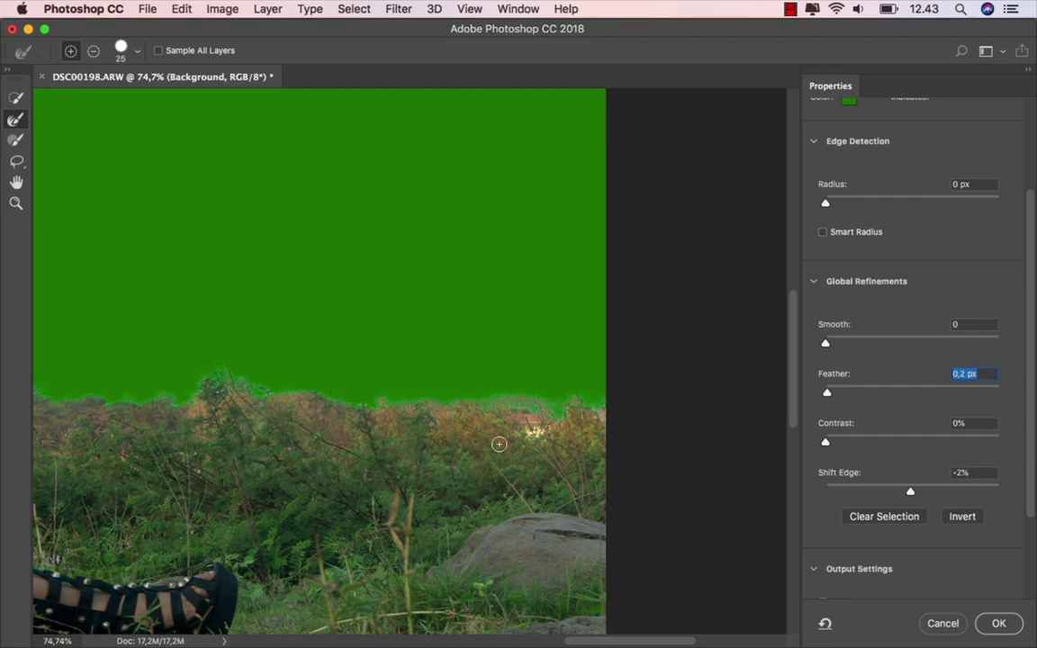
{"action": "scroll", "coordinate": [500, 452], "scroll_direction": "down", "scroll_amount": 3}
{"action": "scroll", "coordinate": [501, 451], "scroll_direction": "down", "scroll_amount": 2}
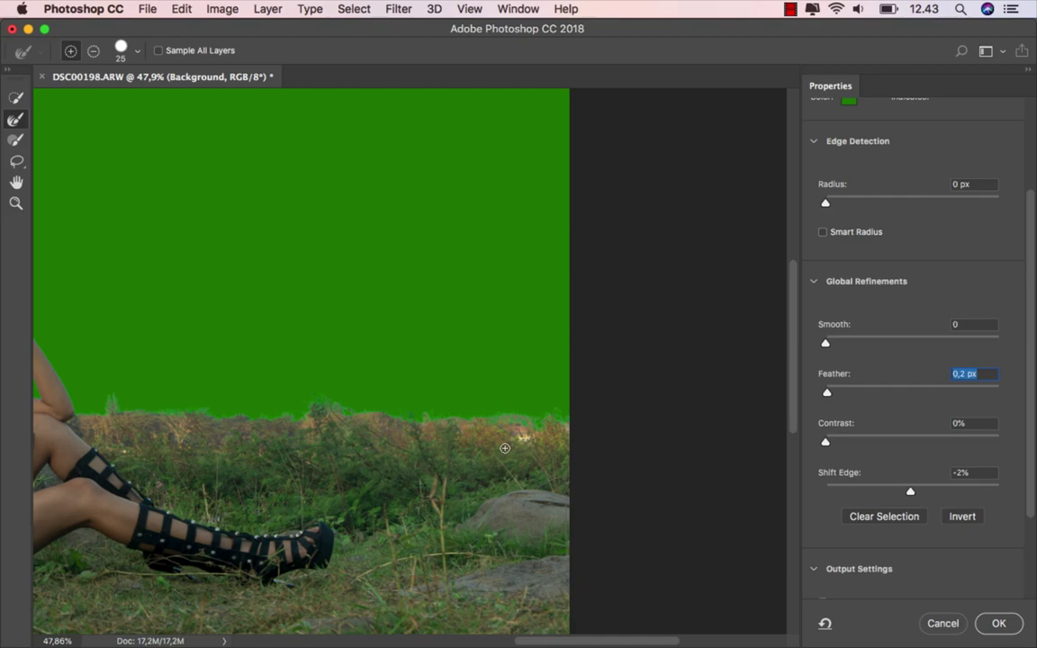
{"action": "key", "text": "super+0"}
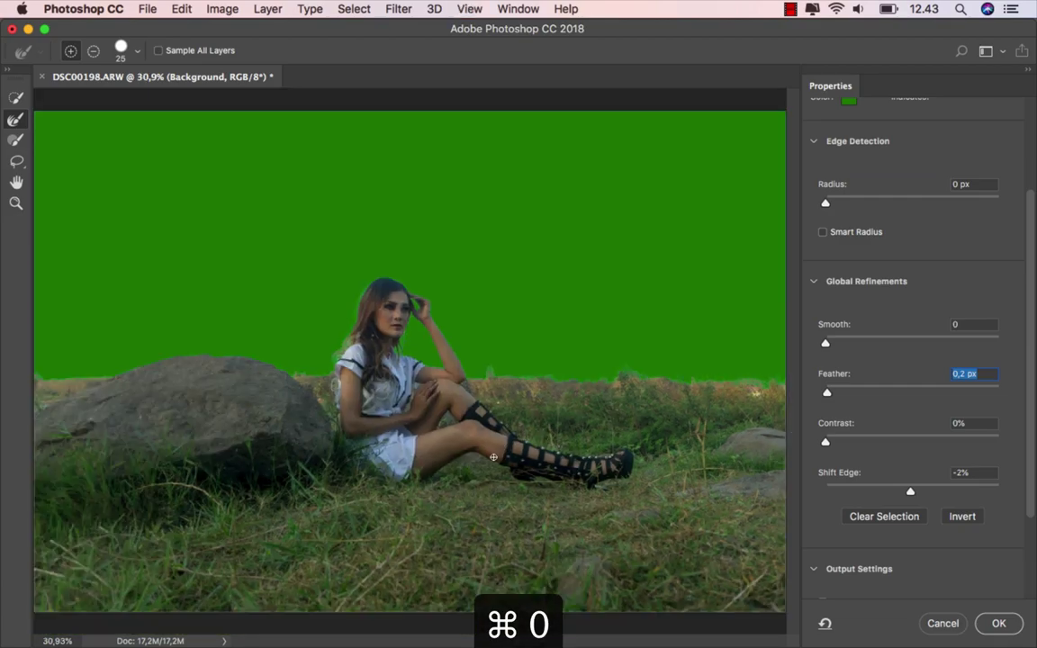
- Accept Select and Mask and add a layer mask hiding the sky on Layer 0
{"action": "left_click", "coordinate": [992, 622]}
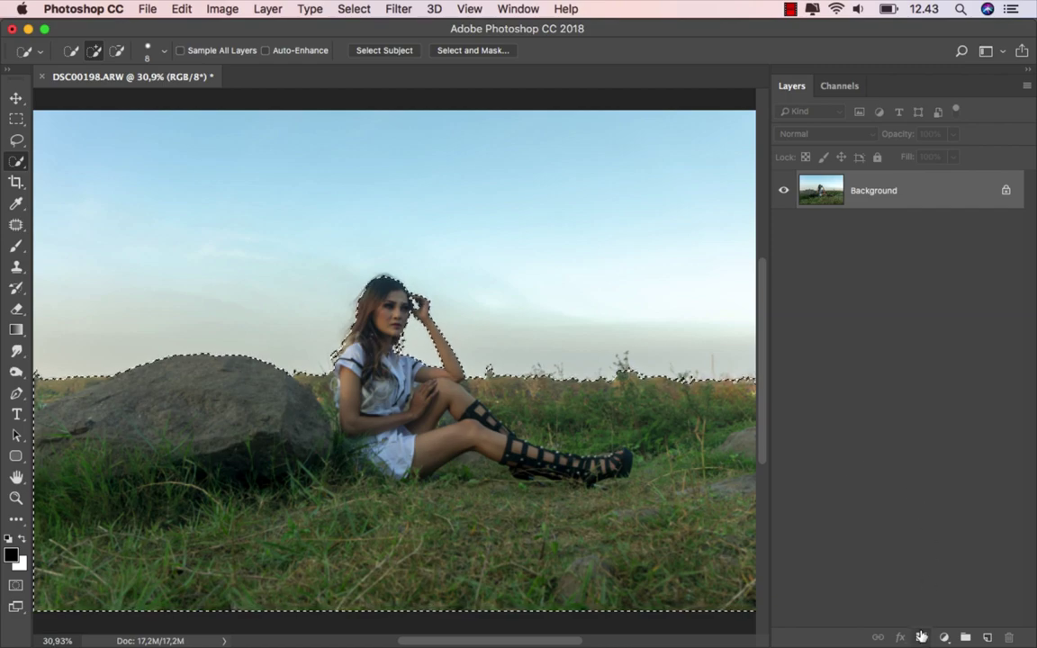
{"action": "left_click", "coordinate": [921, 637]}
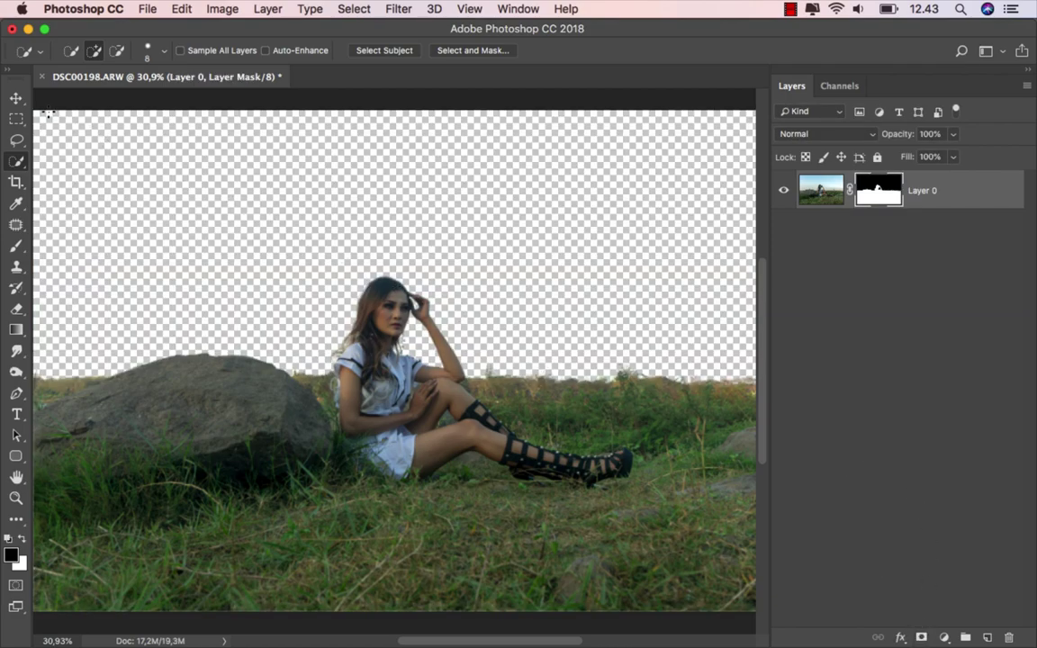
{"action": "left_click", "coordinate": [16, 97]}
{"action": "left_click", "coordinate": [821, 190]}
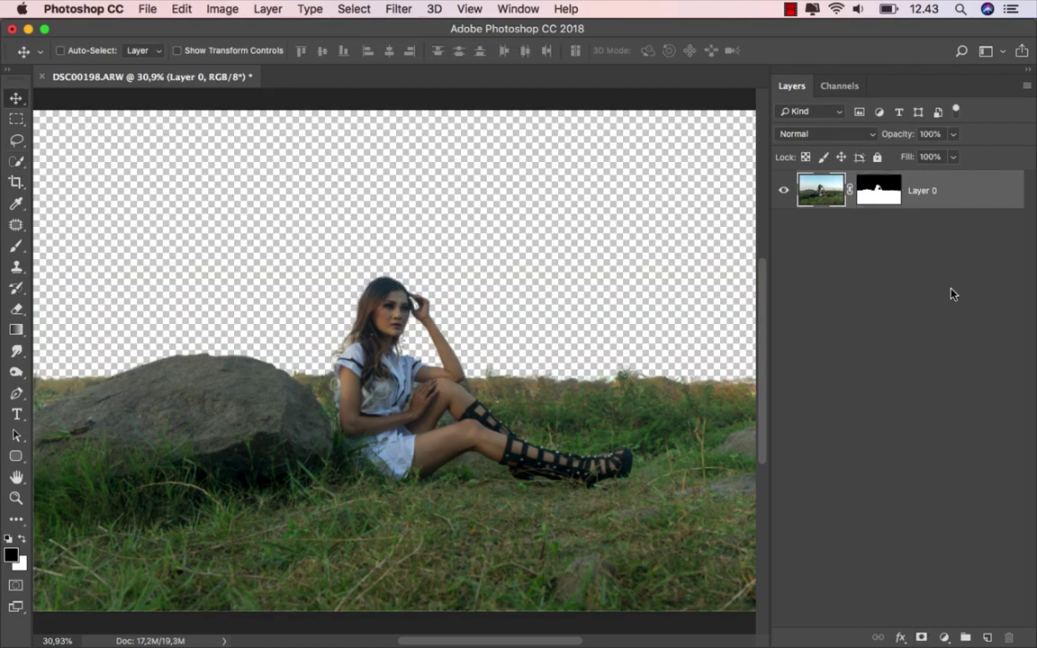
- Add a neutral grey Solid Color fill layer and place it below Layer 0
{"action": "left_click", "coordinate": [944, 638]}
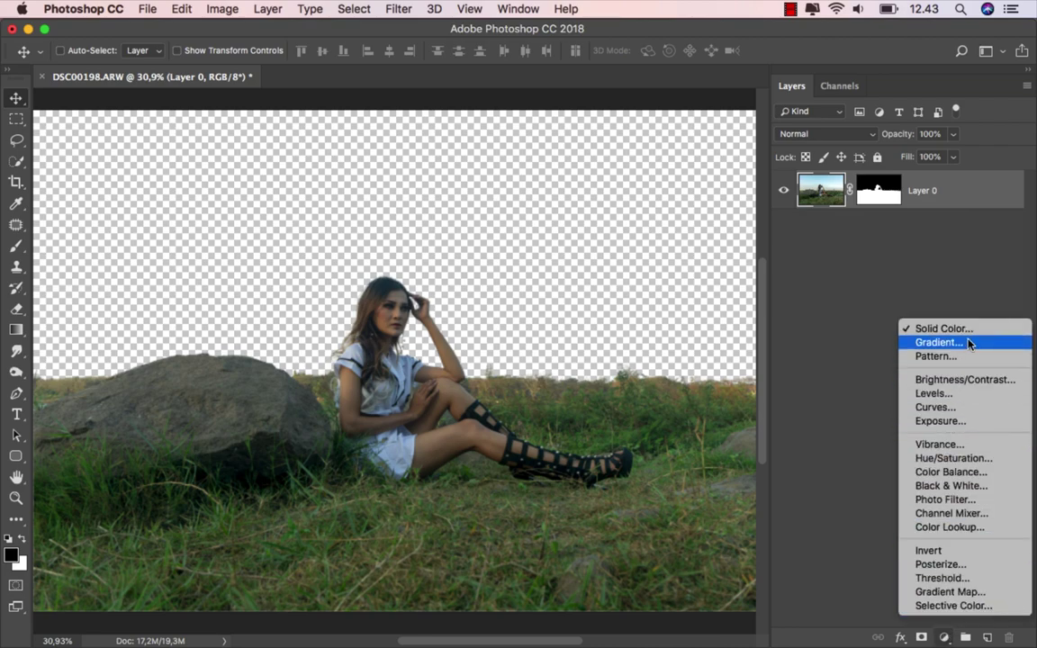
{"action": "left_click", "coordinate": [944, 328]}
{"action": "left_click", "coordinate": [622, 410]}
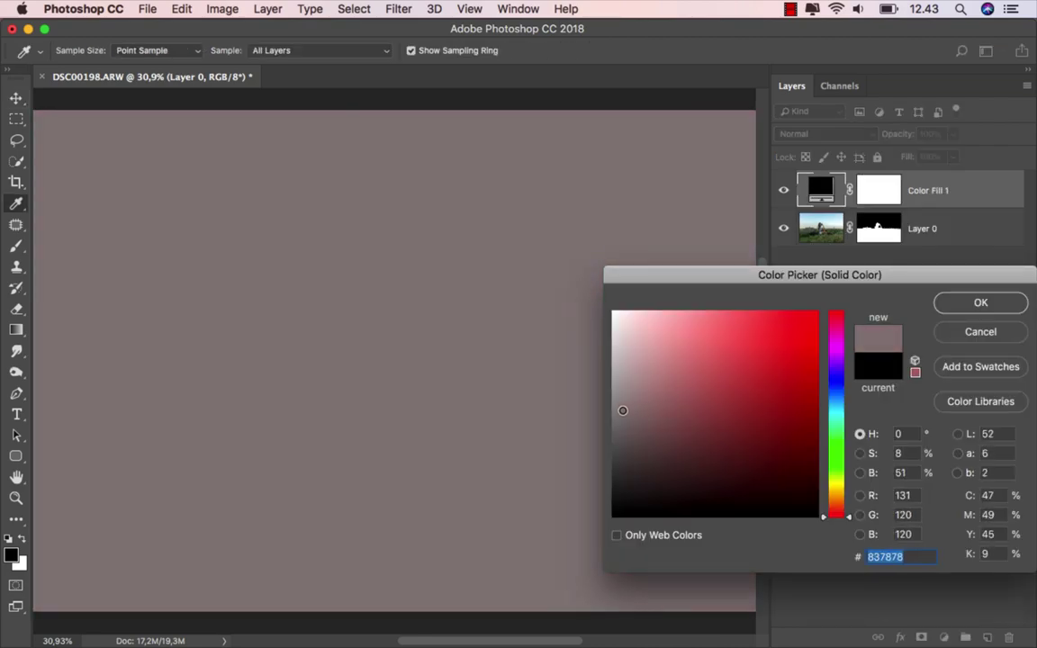
{"action": "left_click_drag", "start_coordinate": [622, 410], "coordinate": [594, 428]}
{"action": "left_click", "coordinate": [980, 303]}
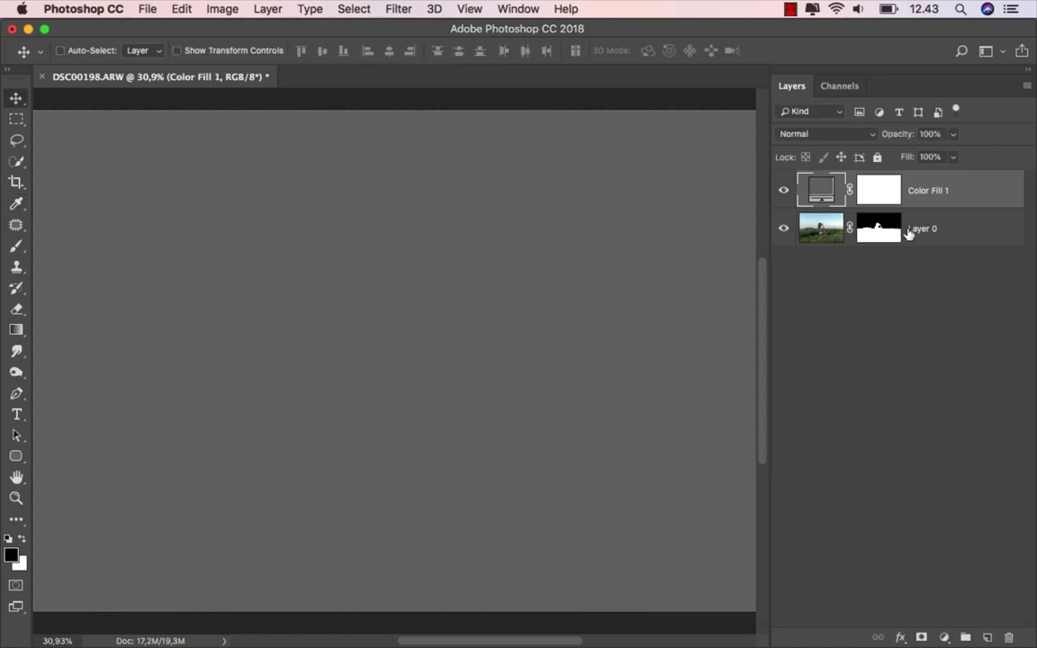
{"action": "left_click_drag", "start_coordinate": [916, 200], "coordinate": [914, 264]}
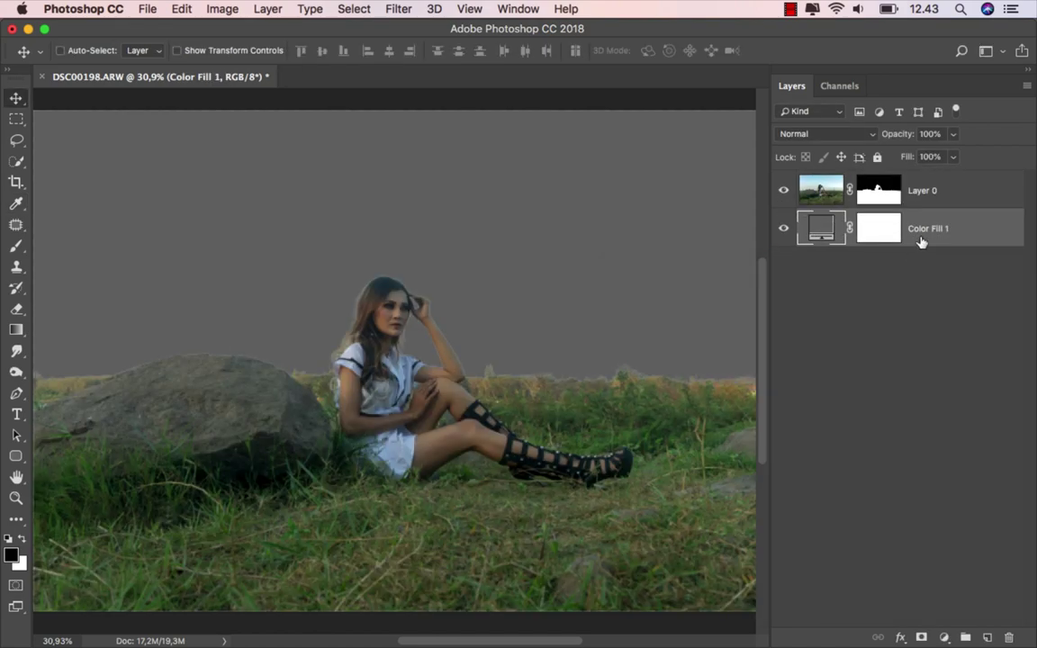
- Apply Layer 0's mask permanently
{"action": "left_click", "coordinate": [879, 197]}
{"action": "right_click", "coordinate": [880, 196]}
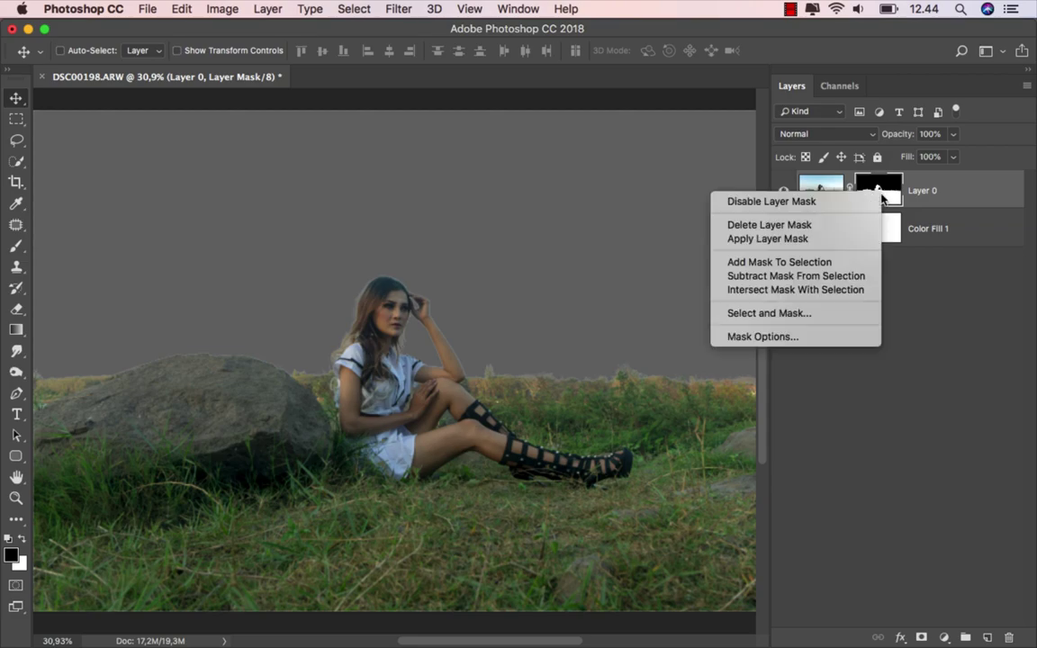
{"action": "left_click", "coordinate": [834, 315]}
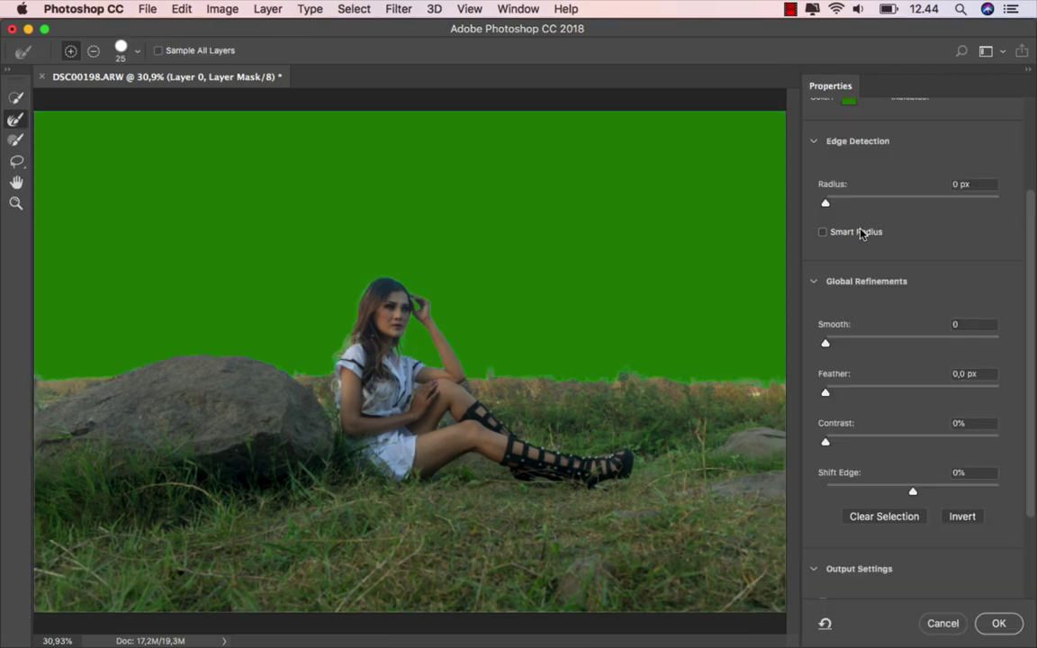
{"action": "left_click", "coordinate": [943, 623]}
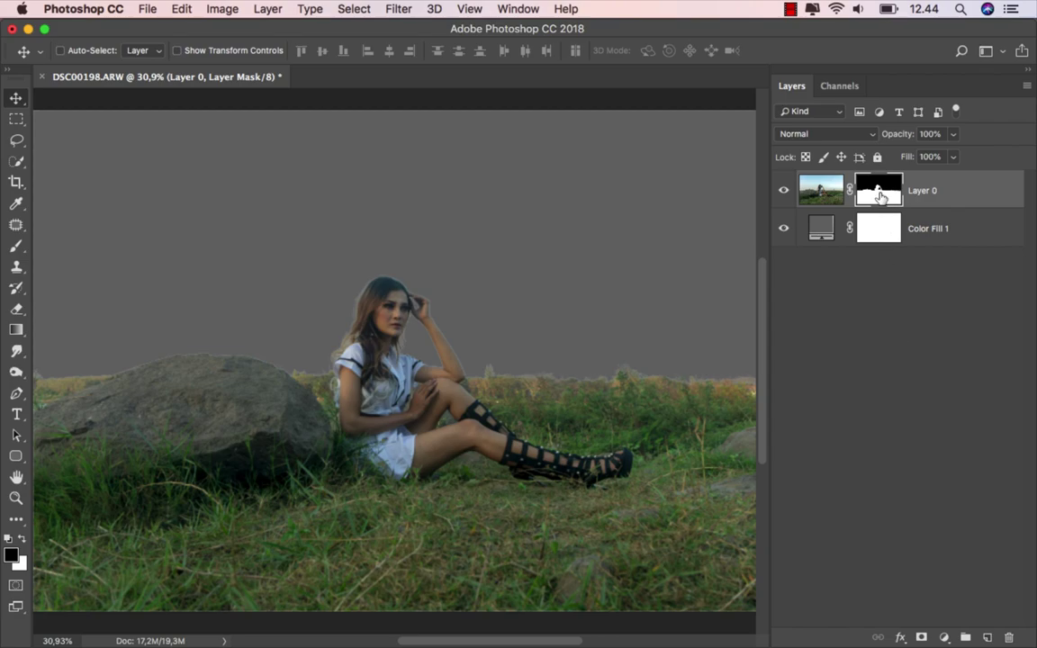
{"action": "right_click", "coordinate": [878, 189]}
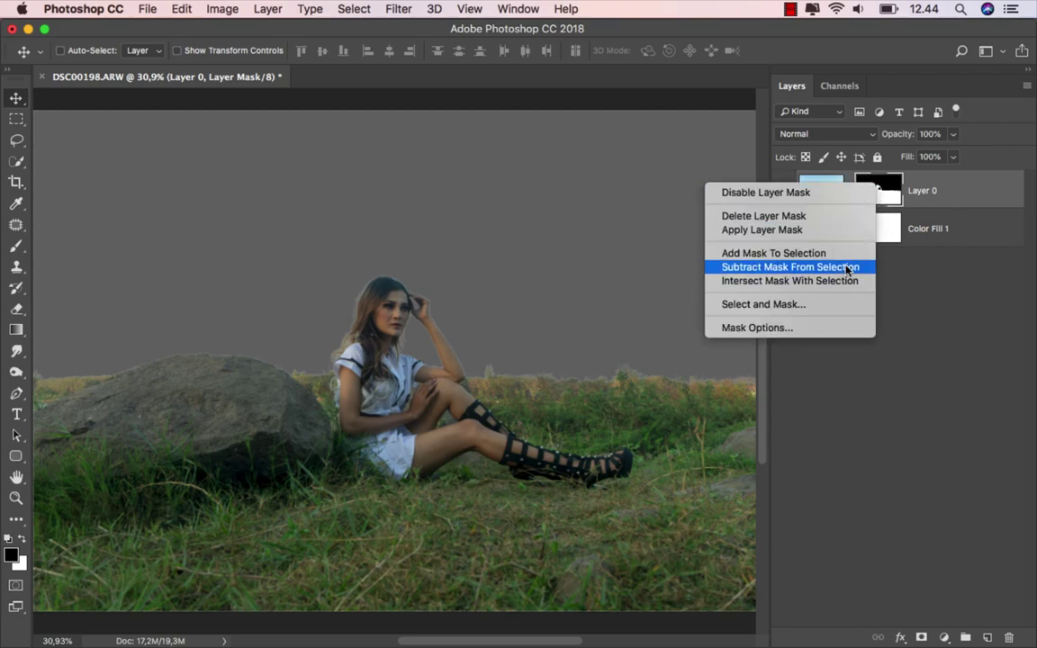
{"action": "left_click", "coordinate": [880, 200]}
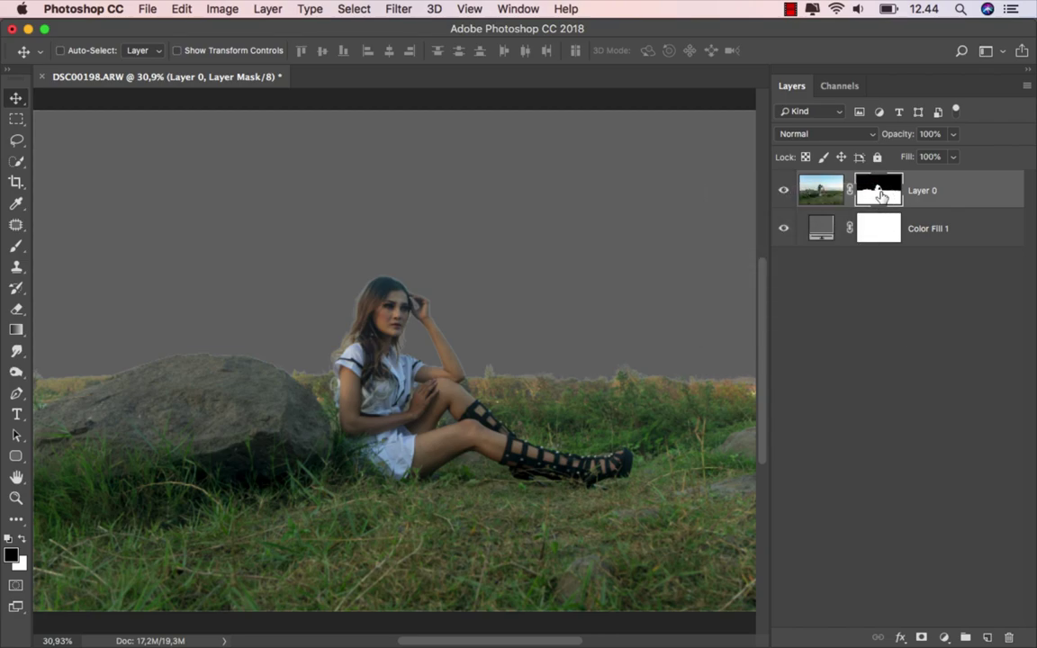
{"action": "right_click", "coordinate": [879, 194]}
{"action": "left_click", "coordinate": [843, 233]}
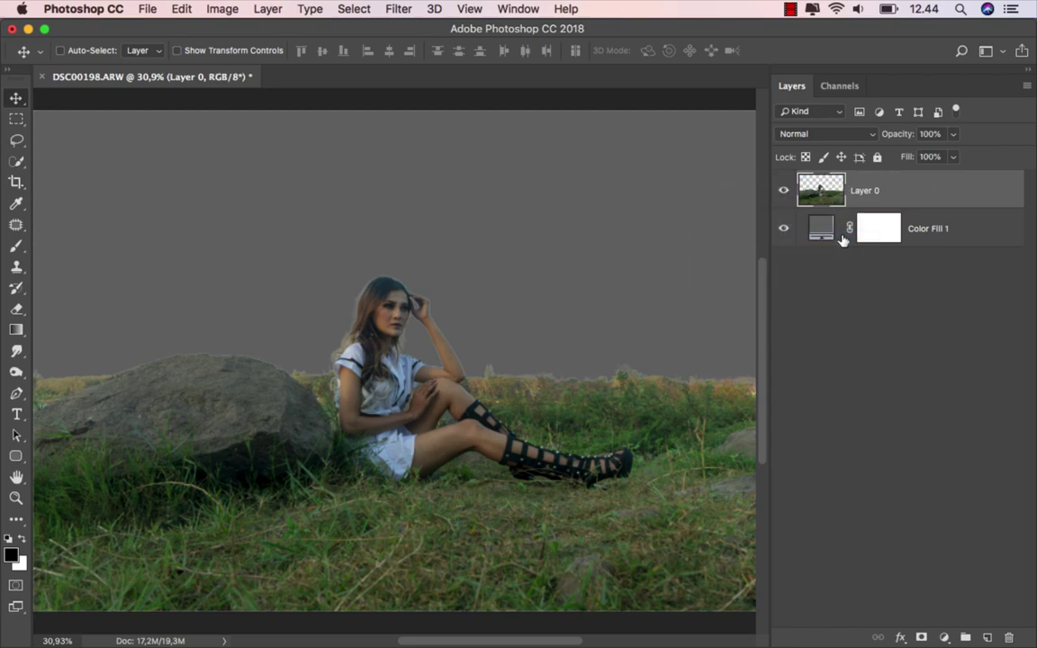
- Rename Layer 0 to 'model'
{"action": "double_click", "coordinate": [876, 191]}
{"action": "type", "text": "model"}
{"action": "key", "text": "Return"}
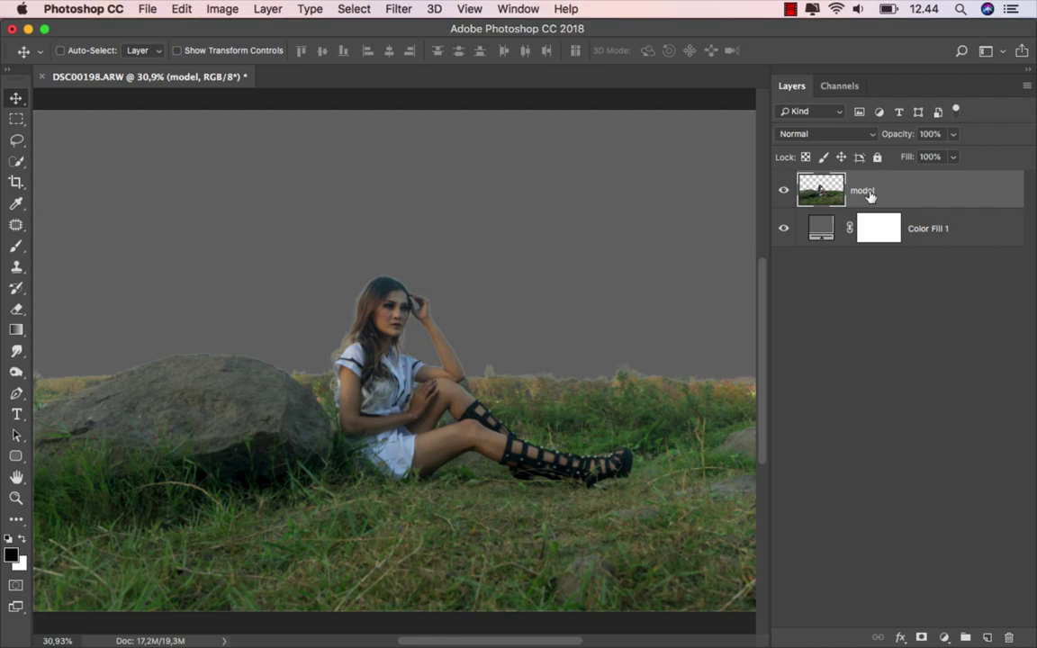
- Load the model layer as a selection, contract it by 2 px, and mask the layer
{"action": "key", "text": "super"}
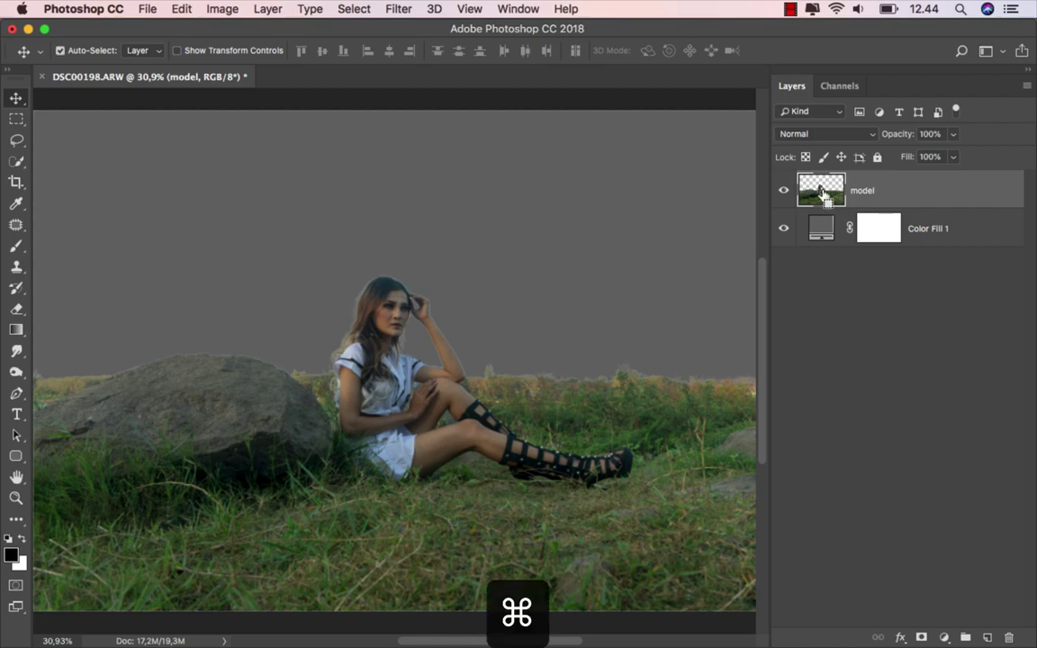
{"action": "left_click", "coordinate": [823, 194], "text": "super"}
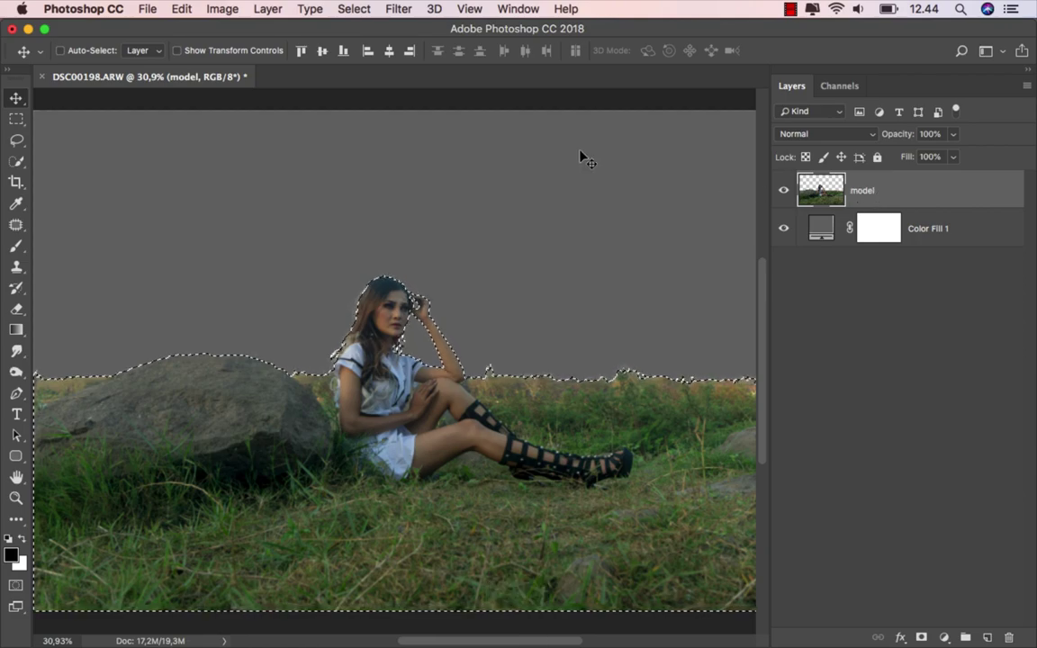
{"action": "left_click", "coordinate": [354, 9]}
{"action": "mouse_move", "coordinate": [365, 242]}
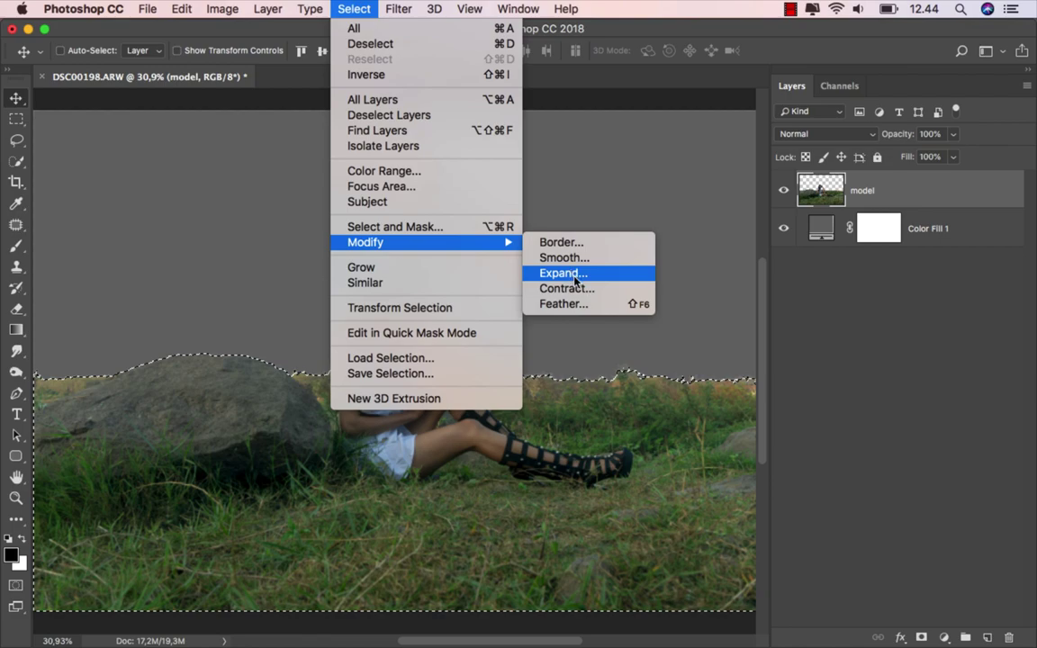
{"action": "left_click", "coordinate": [563, 288]}
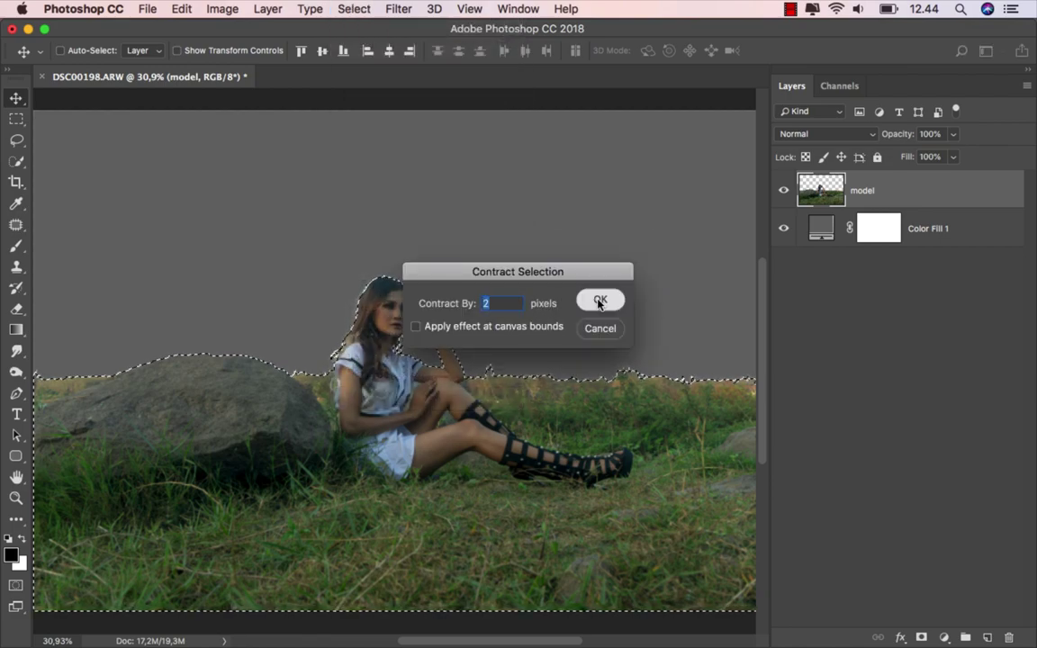
{"action": "left_click", "coordinate": [601, 299]}
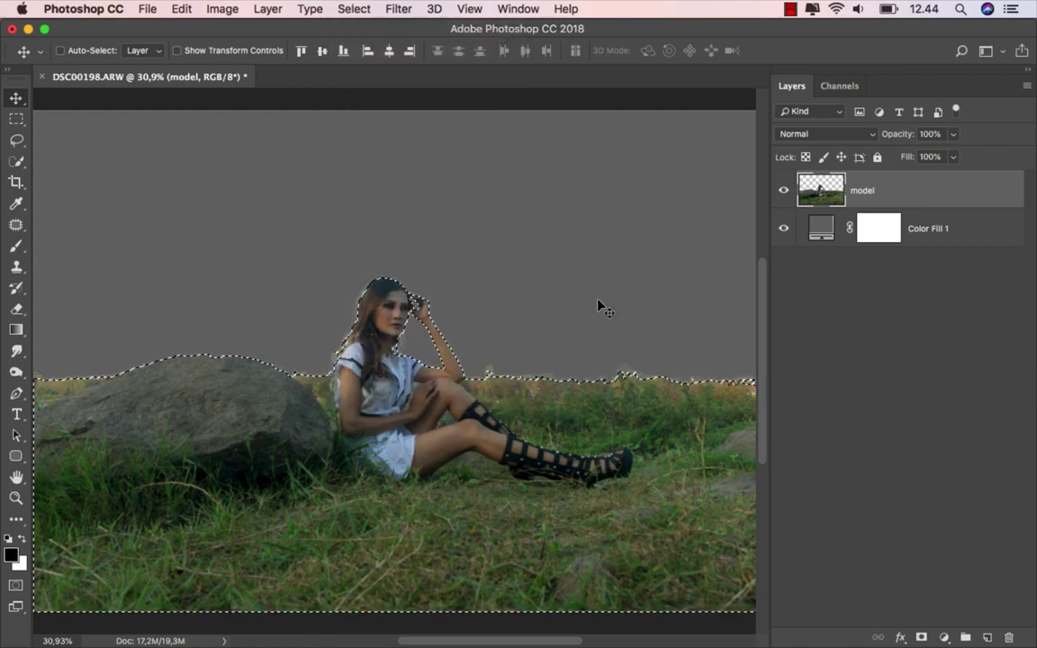
{"action": "left_click", "coordinate": [921, 637]}
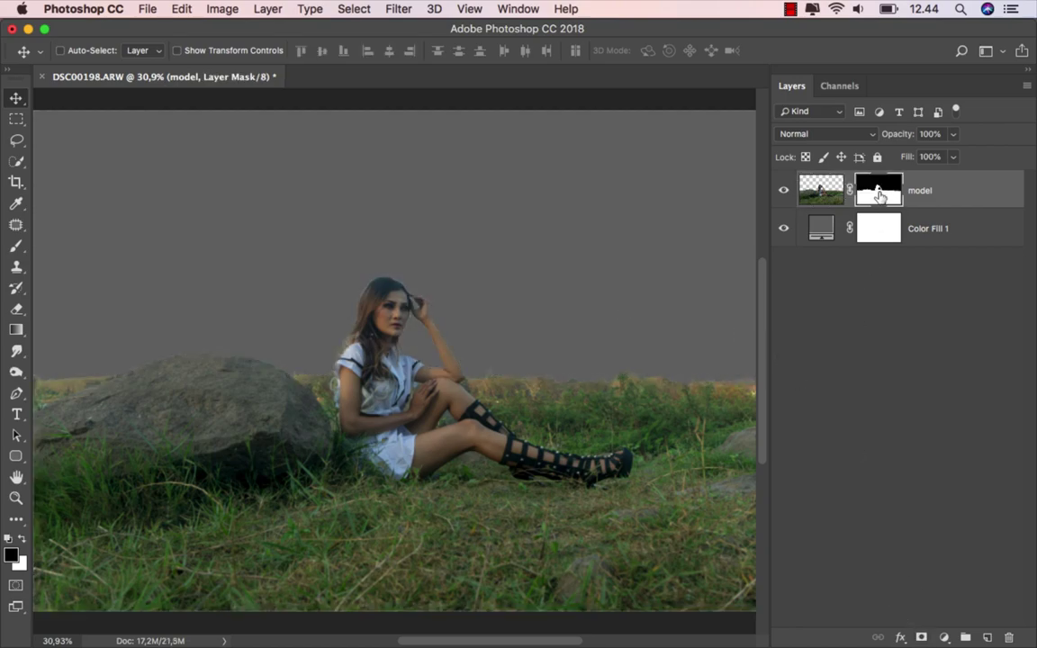
- Check and apply the model's mask, then place the sunset JPG from Finder
{"action": "right_click", "coordinate": [880, 195]}
{"action": "left_click", "coordinate": [864, 195]}
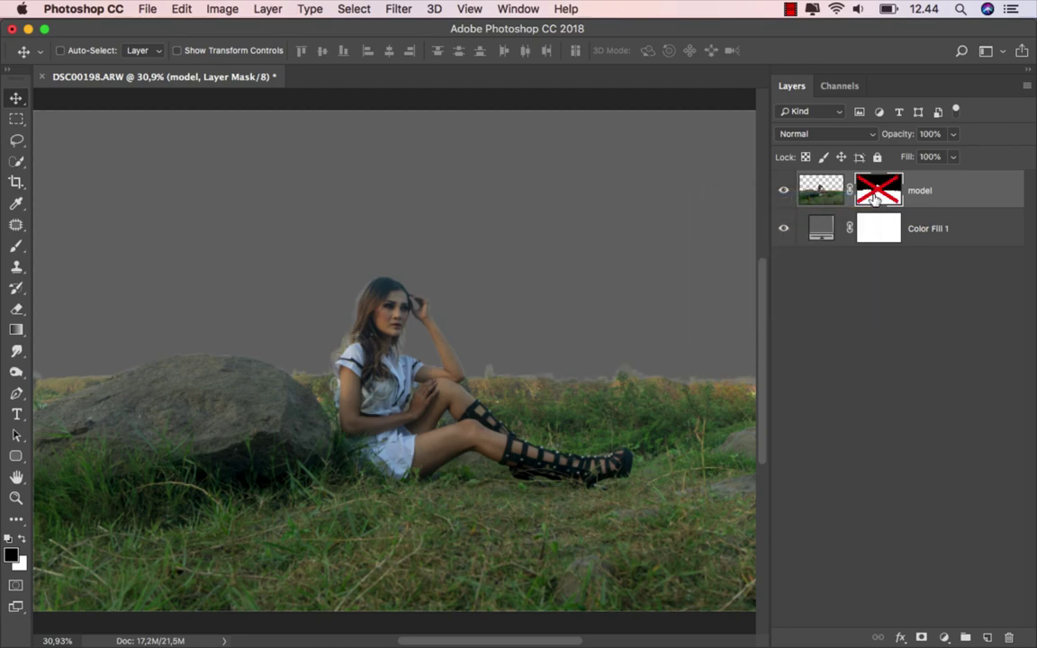
{"action": "right_click", "coordinate": [880, 192]}
{"action": "left_click", "coordinate": [873, 196]}
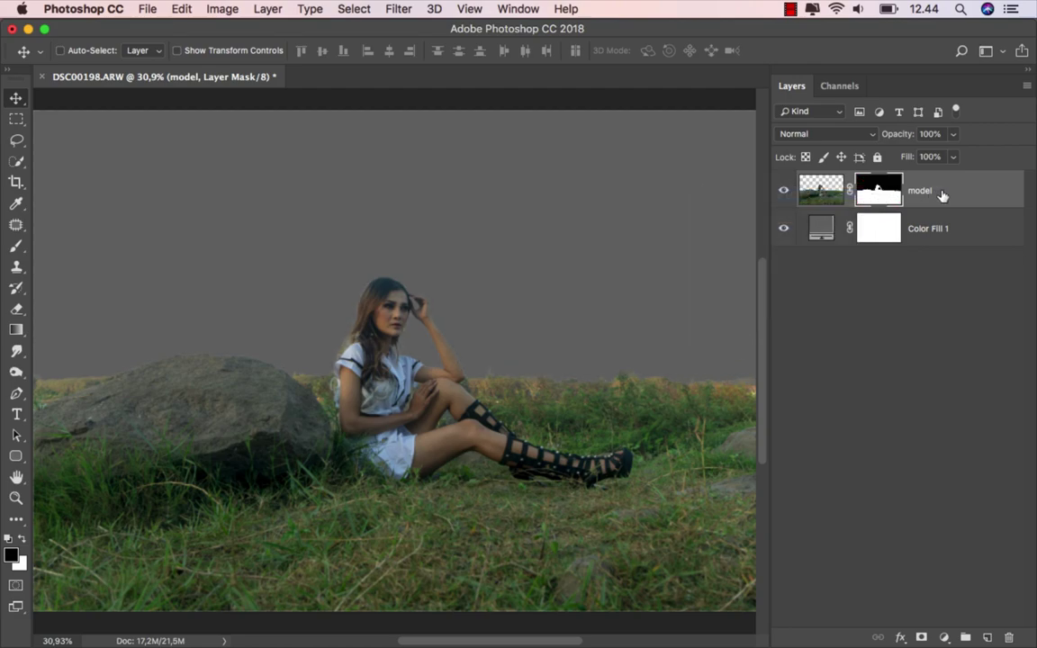
{"action": "right_click", "coordinate": [879, 191]}
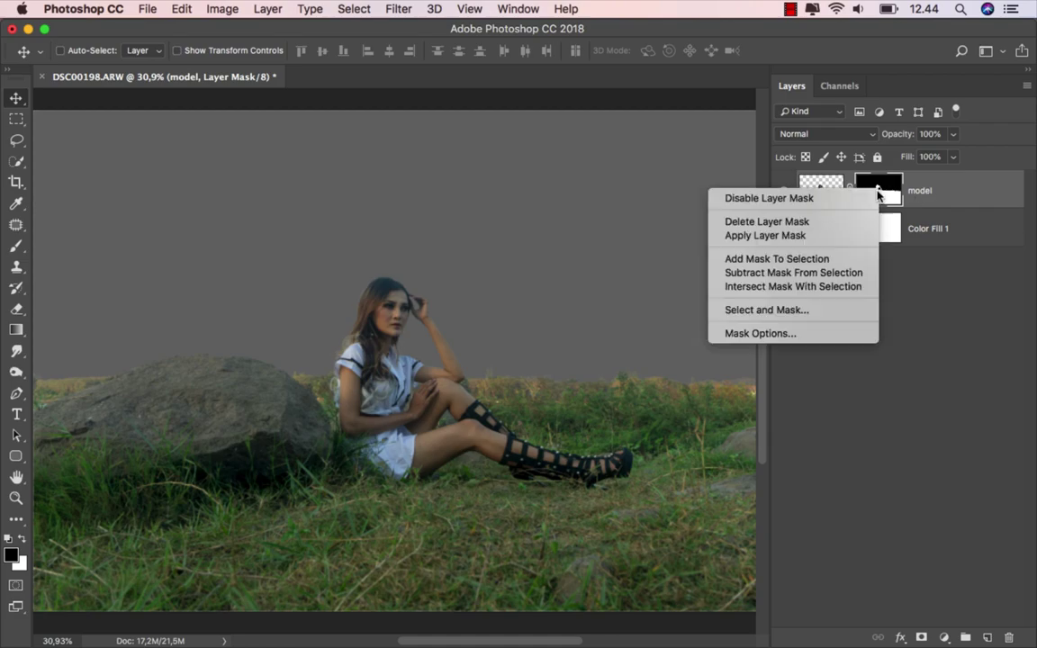
{"action": "left_click", "coordinate": [860, 234]}
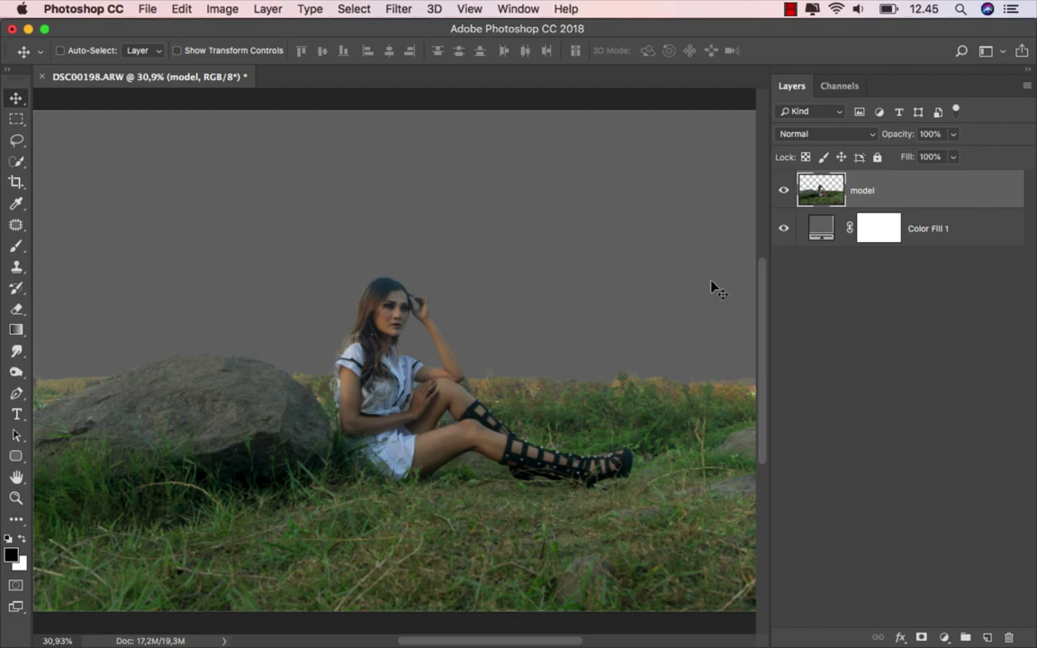
{"action": "left_click", "coordinate": [458, 630]}
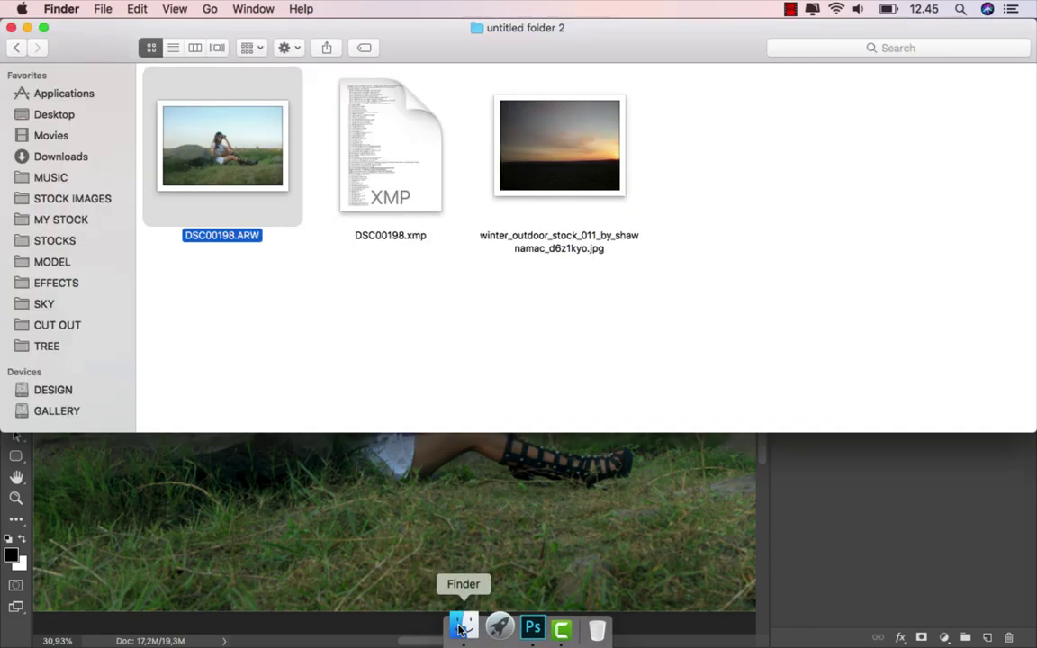
{"action": "mouse_move", "coordinate": [583, 166]}
{"action": "left_mouse_down"}
{"action": "mouse_move", "coordinate": [557, 299]}
{"action": "mouse_move", "coordinate": [435, 348]}
{"action": "left_mouse_up"}
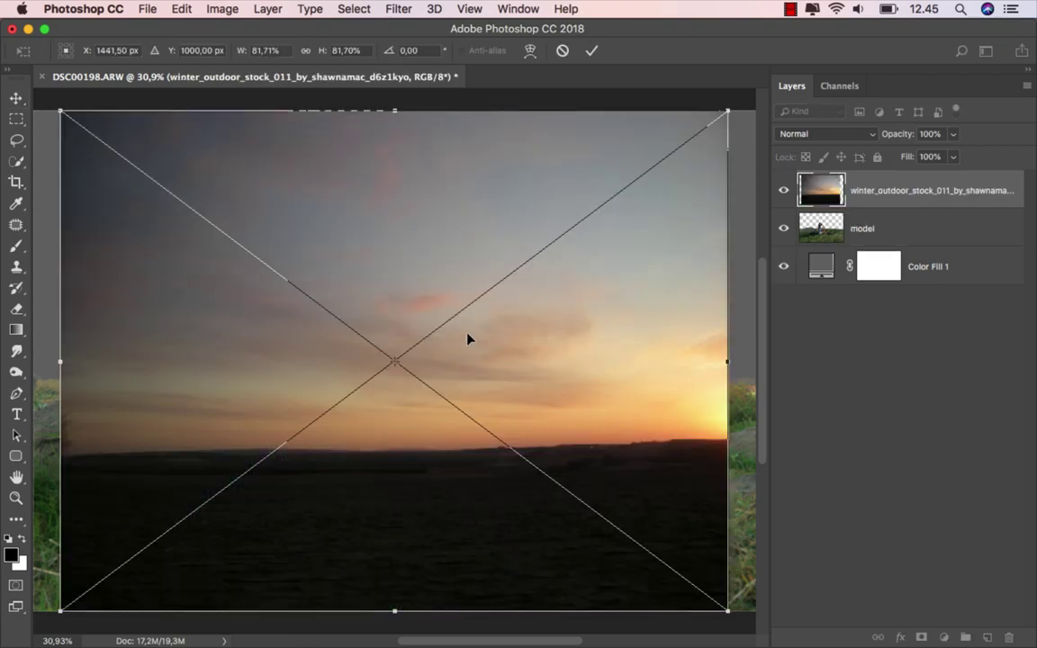
- Place the sunset layer below model and flip it horizontally
{"action": "left_click", "coordinate": [591, 52]}
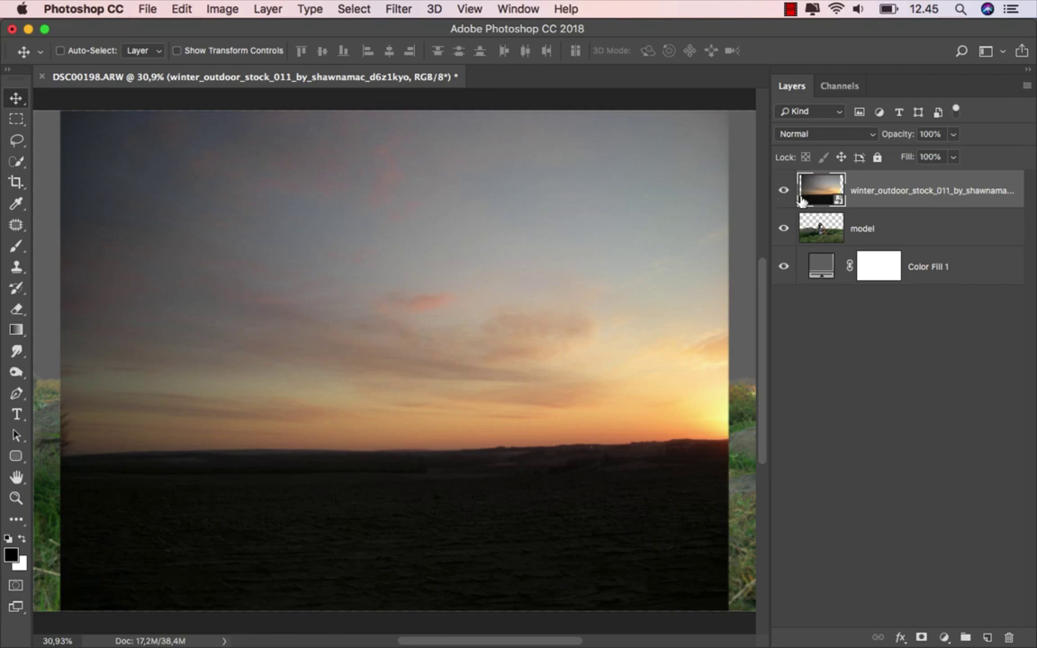
{"action": "left_click_drag", "start_coordinate": [876, 203], "coordinate": [878, 241]}
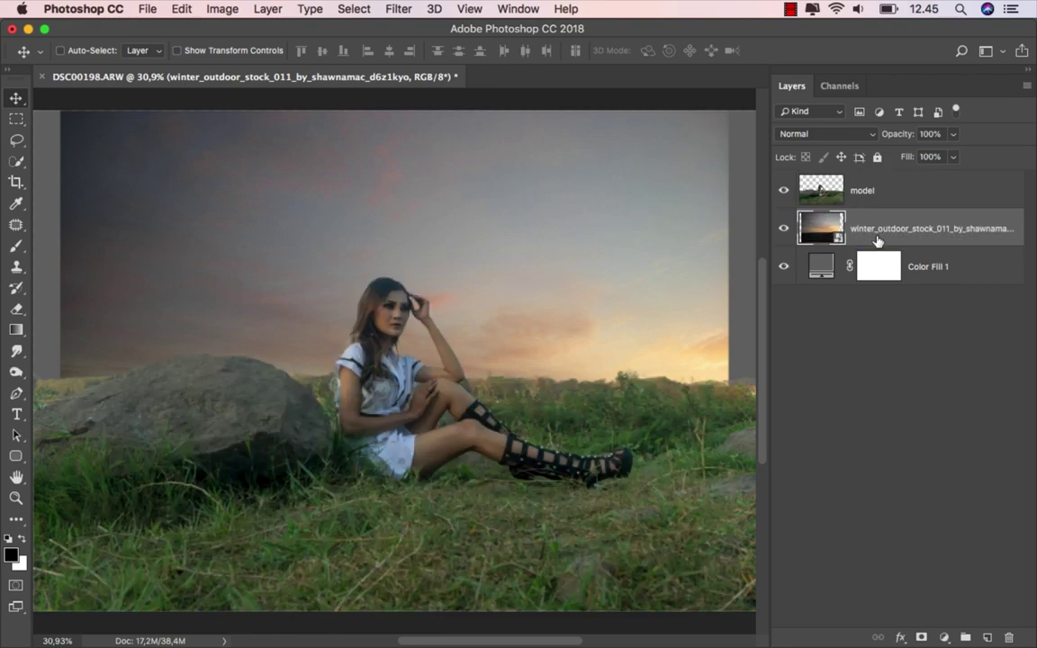
{"action": "key", "text": "super+t"}
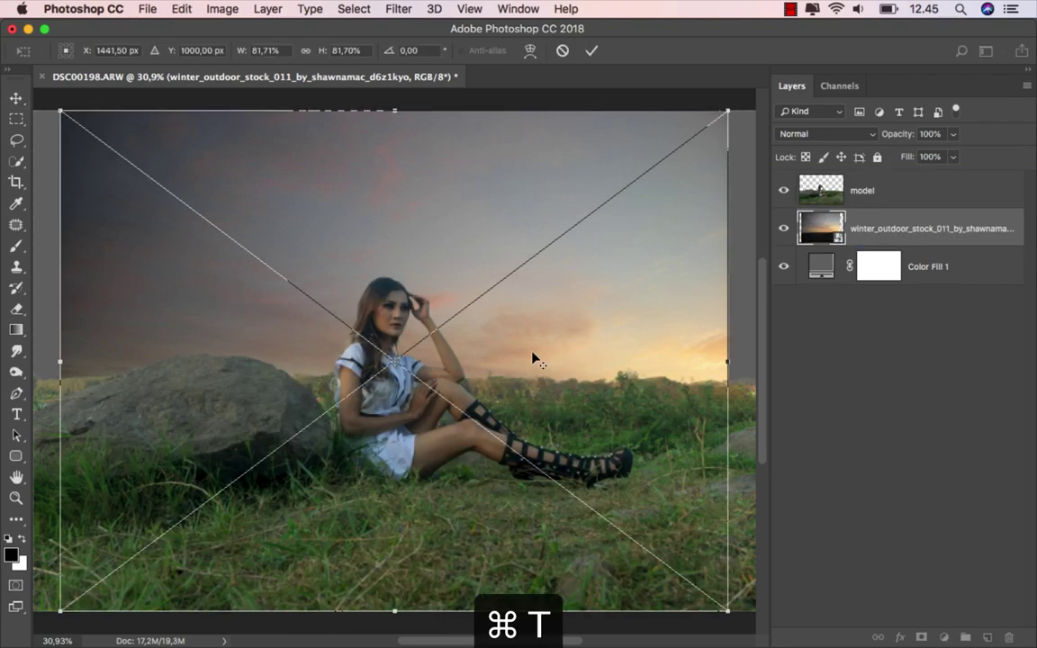
{"action": "right_click", "coordinate": [405, 306]}
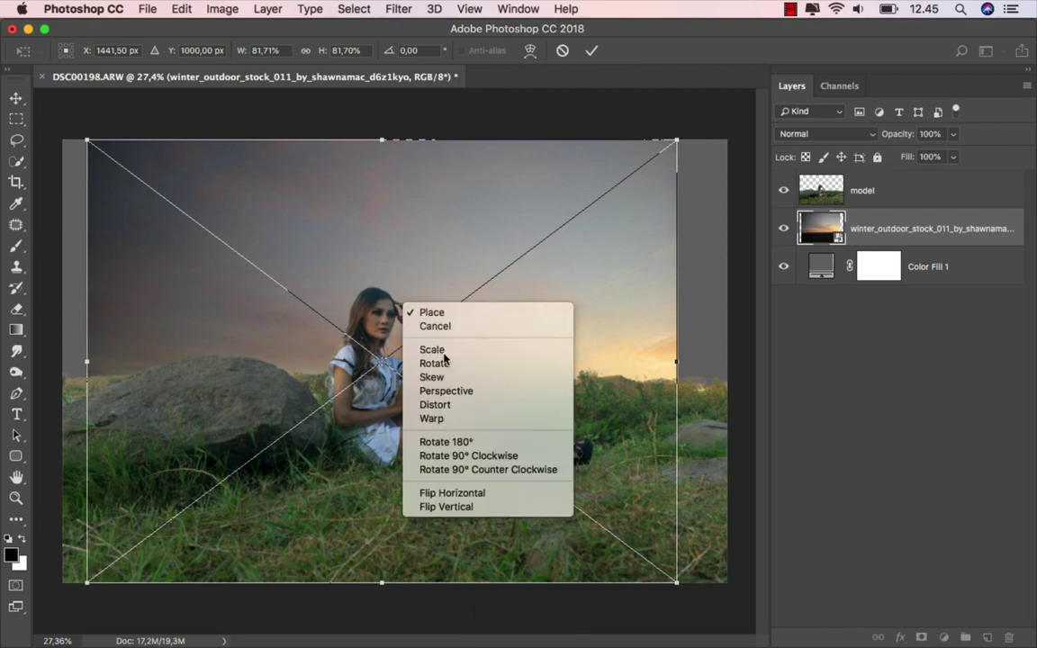
{"action": "left_click", "coordinate": [469, 493]}
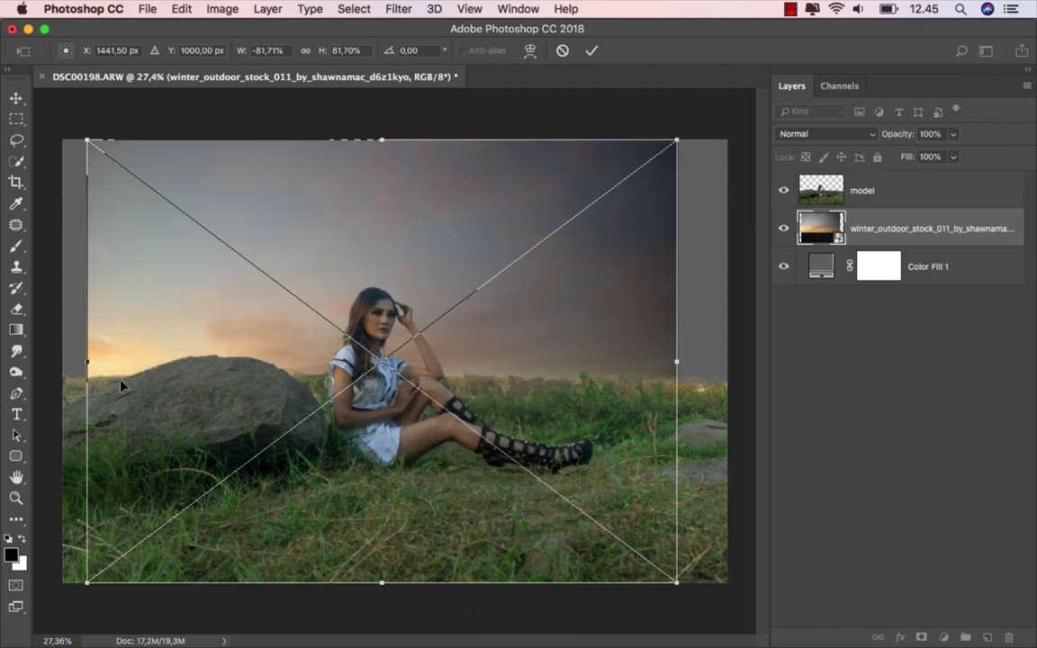
- Stretch the sunset to both canvas edges with its horizon meeting the grass
{"action": "left_click_drag", "start_coordinate": [86, 362], "coordinate": [63, 362]}
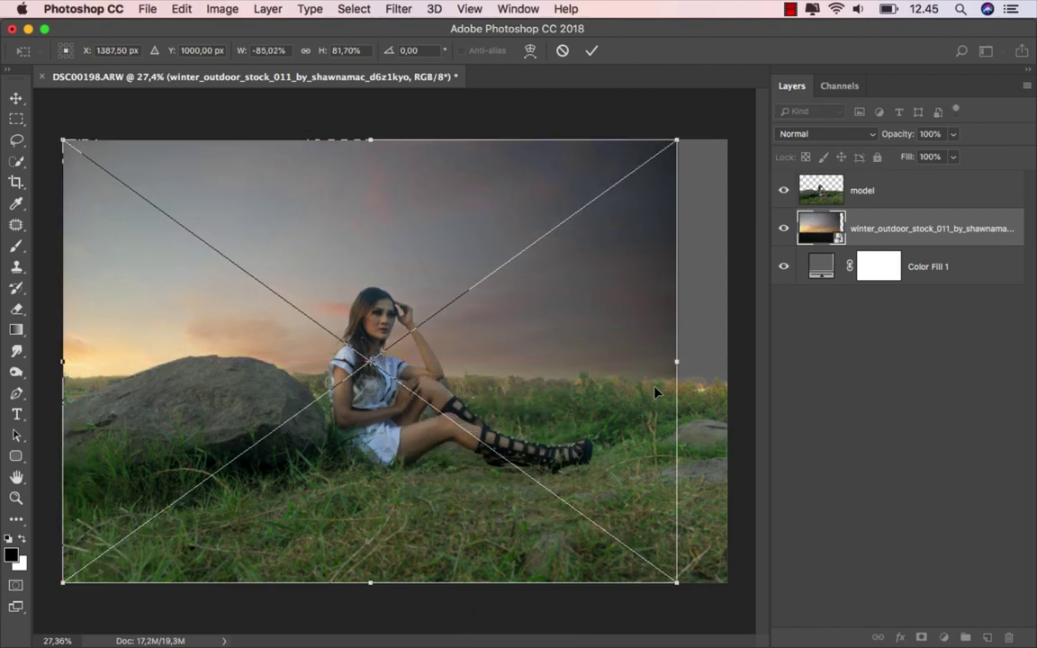
{"action": "left_click_drag", "start_coordinate": [677, 364], "coordinate": [727, 362]}
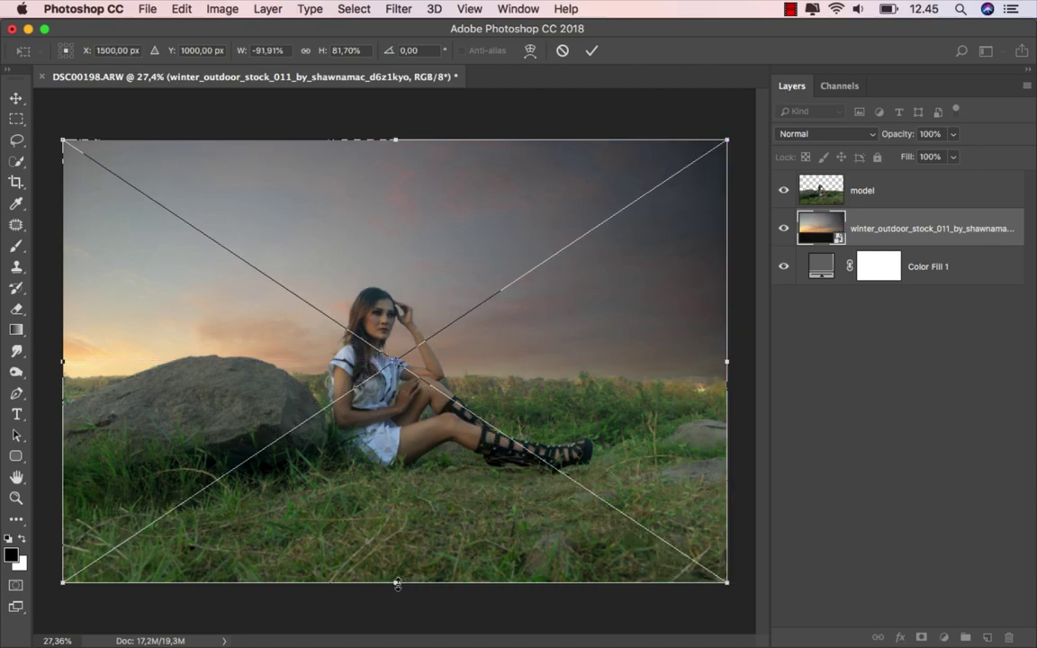
{"action": "mouse_move", "coordinate": [397, 583]}
{"action": "left_mouse_down"}
{"action": "mouse_move", "coordinate": [401, 486]}
{"action": "mouse_move", "coordinate": [413, 477]}
{"action": "mouse_move", "coordinate": [415, 507]}
{"action": "left_mouse_up"}
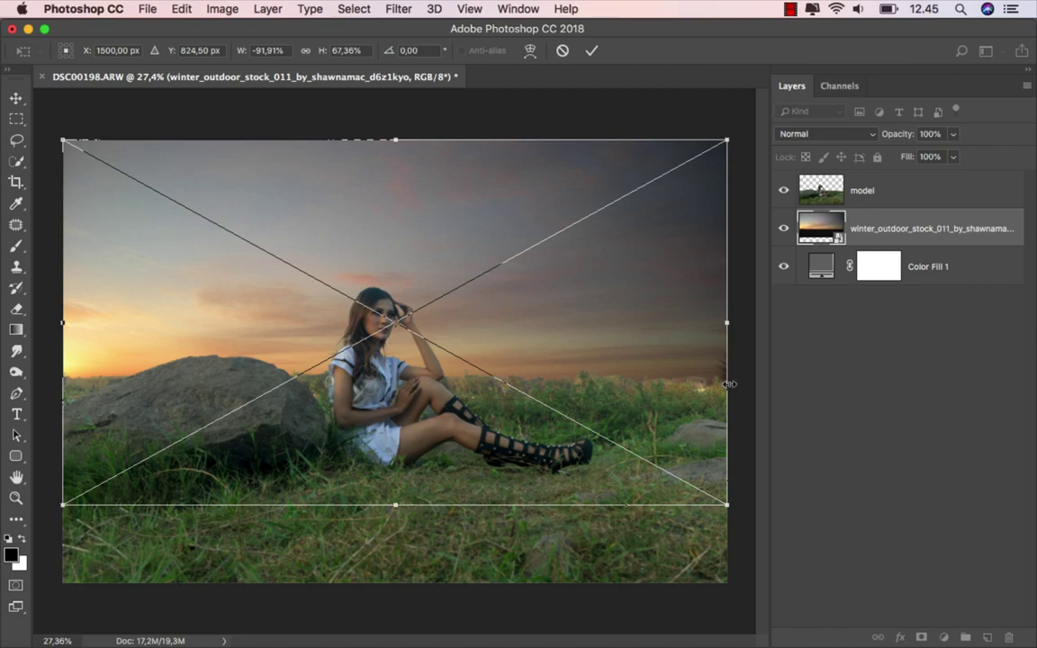
{"action": "left_click_drag", "start_coordinate": [730, 384], "coordinate": [732, 394]}
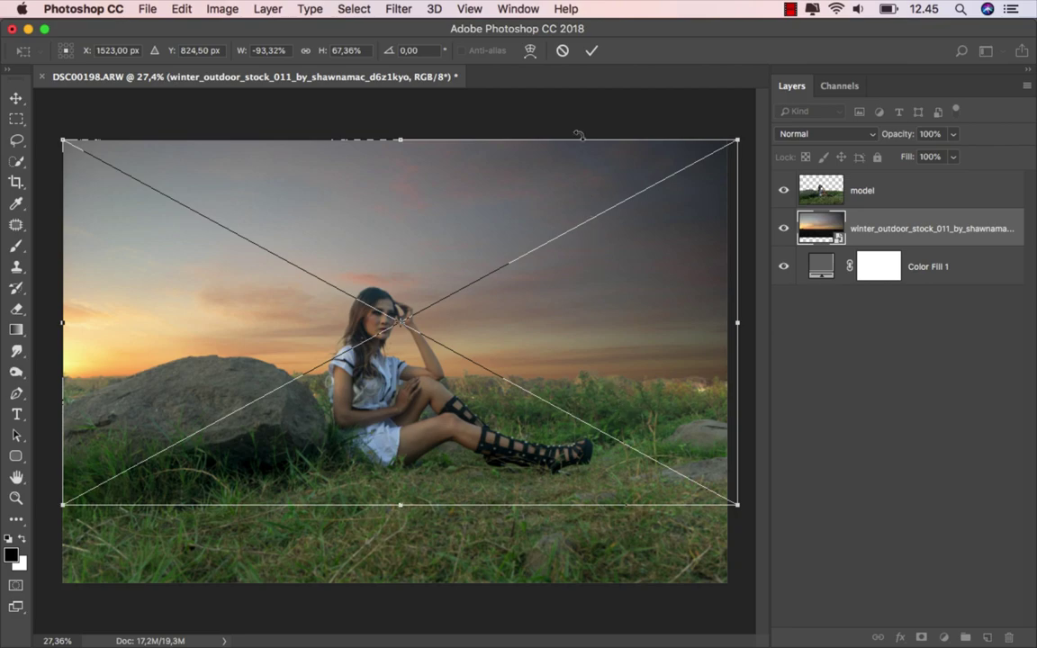
{"action": "left_click", "coordinate": [592, 50]}
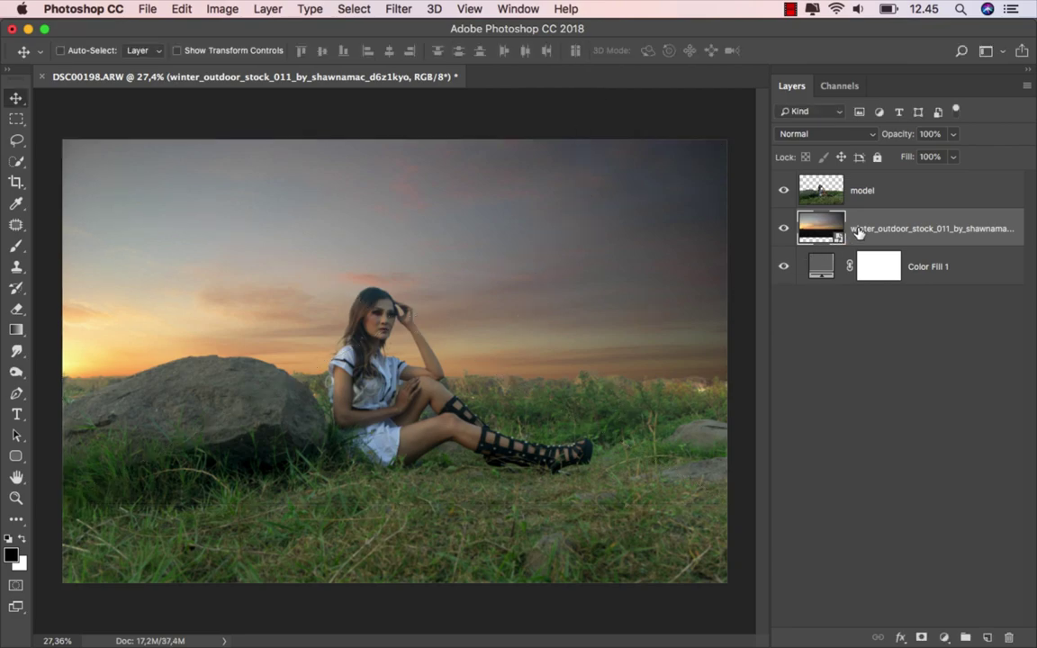
- Clip a Levels 1 adjustment with black input 5 to the sunset sky, then select model
{"action": "left_click", "coordinate": [944, 637]}
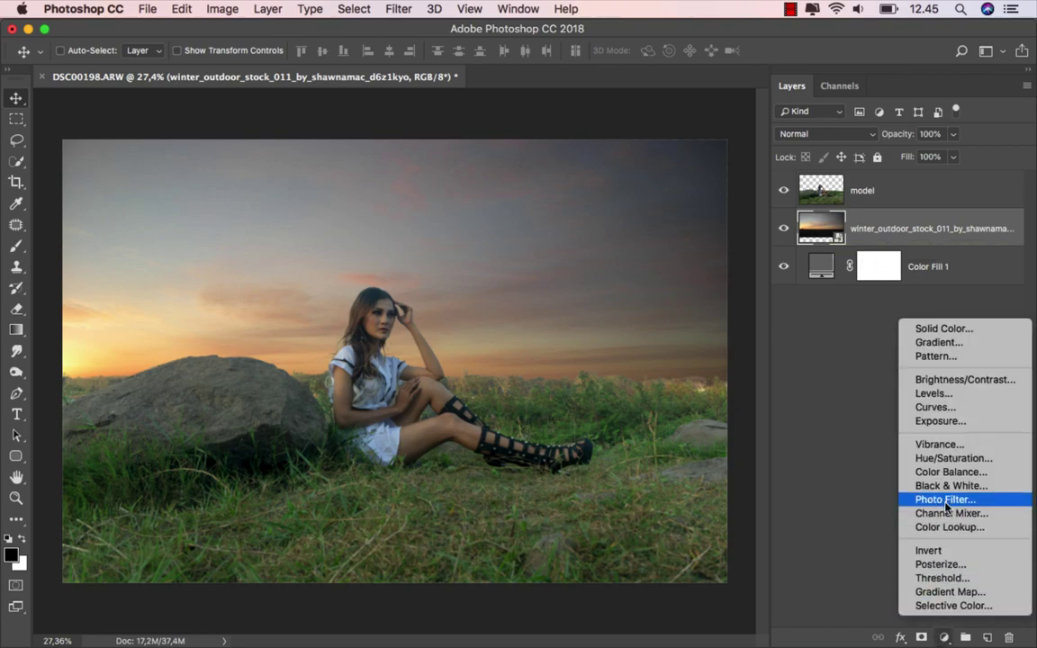
{"action": "left_click", "coordinate": [940, 393]}
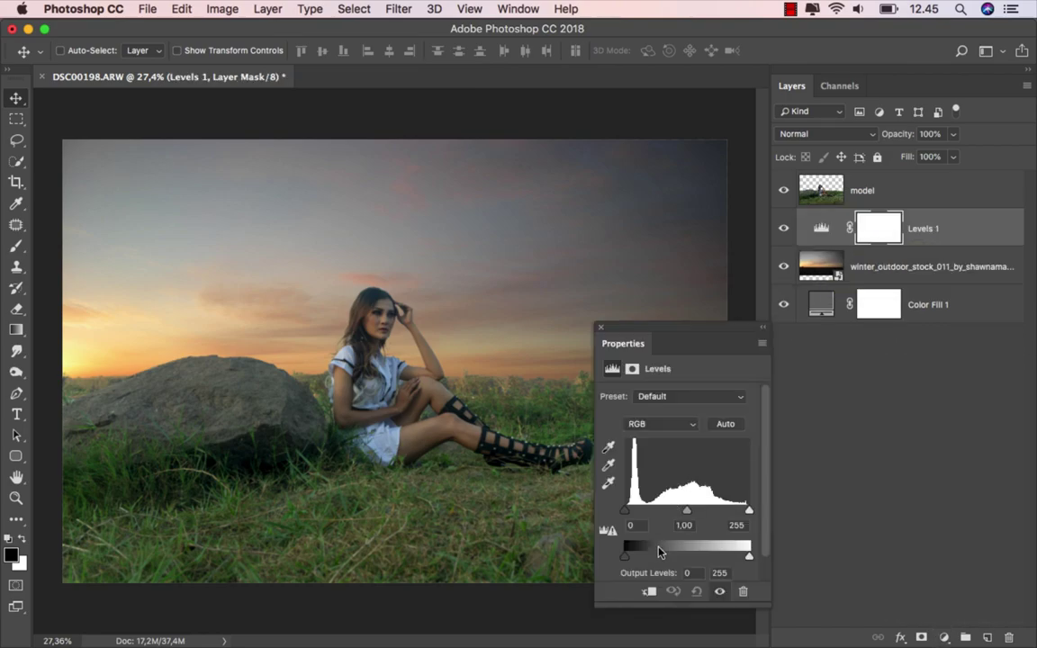
{"action": "left_click", "coordinate": [648, 591]}
{"action": "left_click_drag", "start_coordinate": [625, 511], "coordinate": [629, 512]}
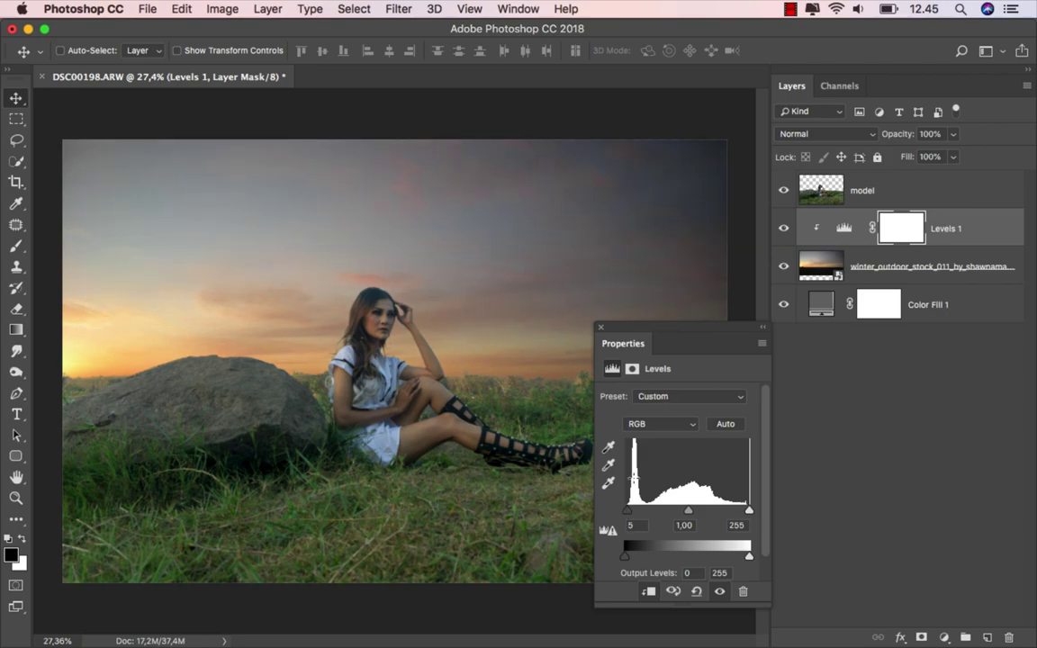
{"action": "left_click", "coordinate": [601, 326]}
{"action": "left_click", "coordinate": [784, 229]}
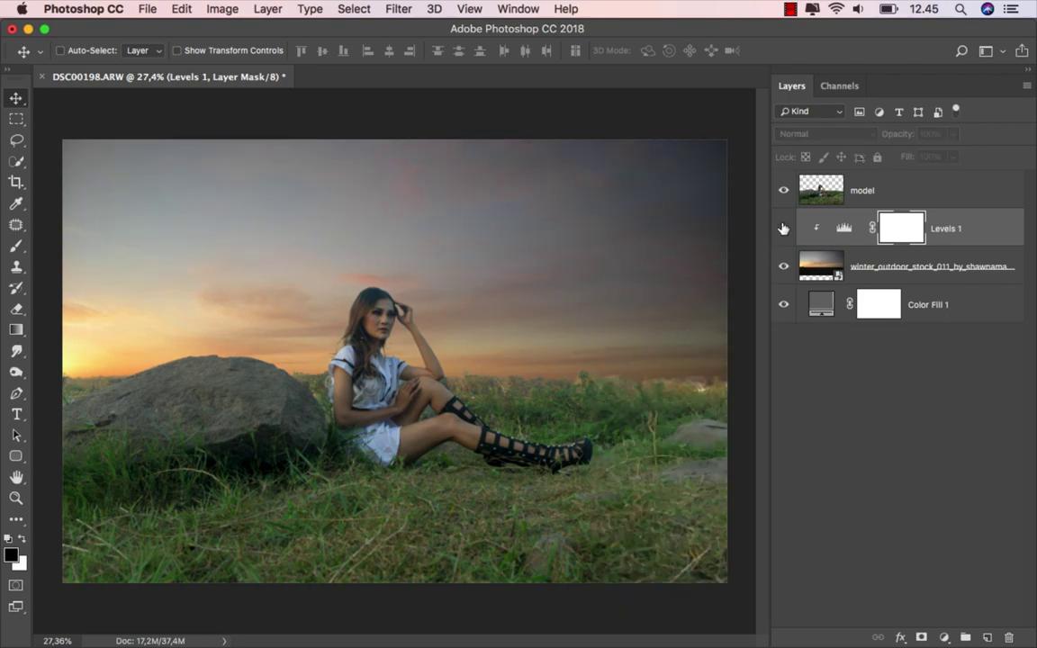
{"action": "key", "text": "ctrl+2"}
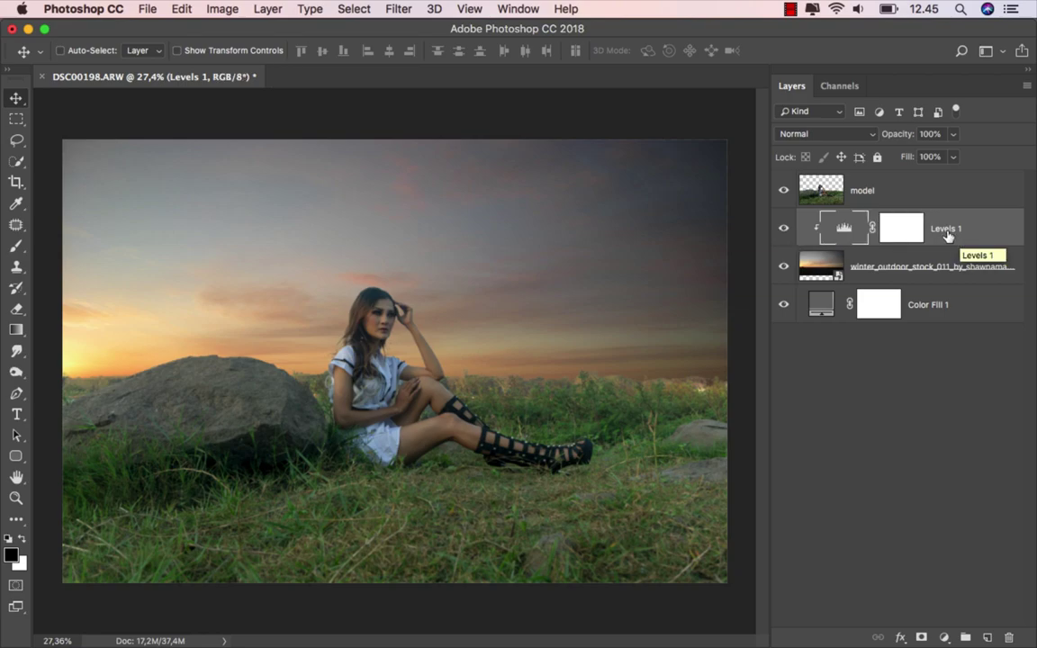
{"action": "left_click", "coordinate": [888, 190]}
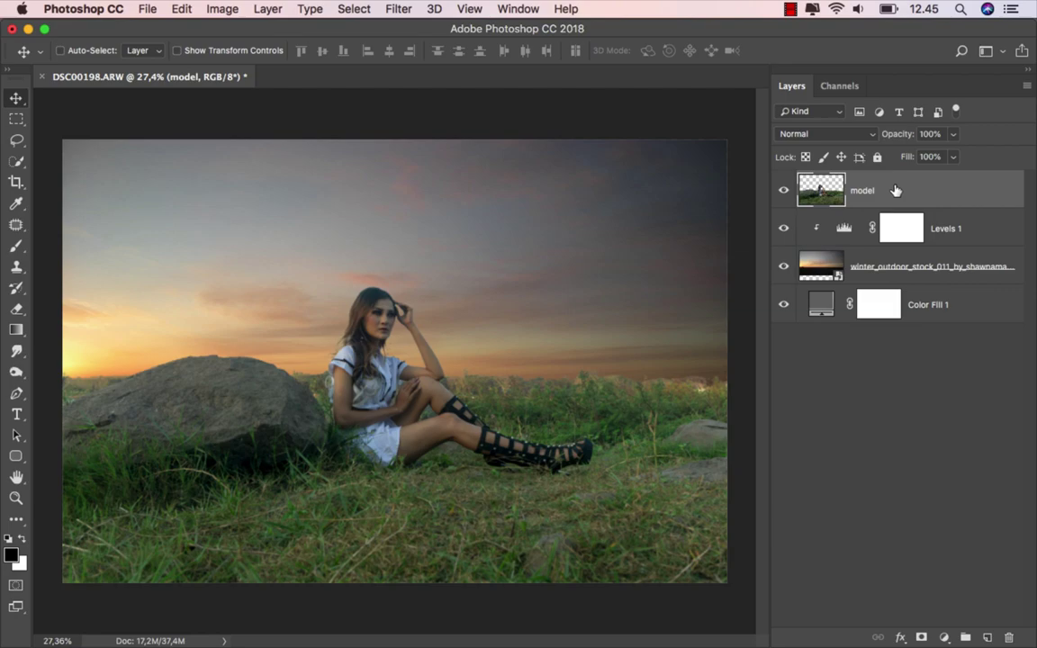
- Add a Selective Color adjustment layer clipped to the model layer
{"action": "left_click", "coordinate": [944, 638]}
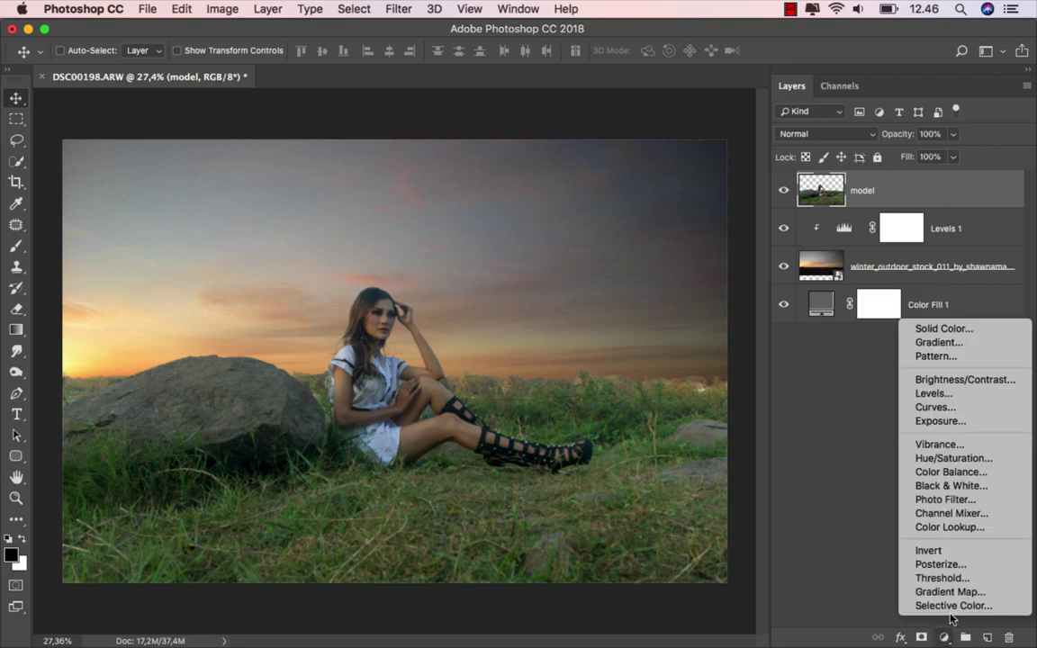
{"action": "left_click", "coordinate": [952, 606]}
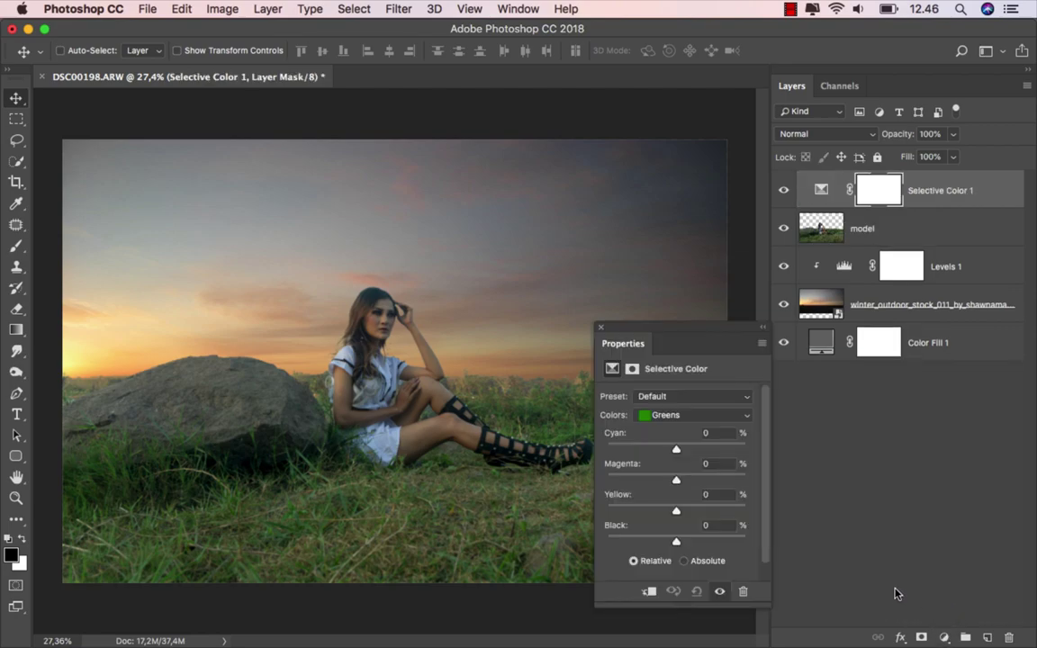
{"action": "left_click", "coordinate": [648, 591]}
{"action": "scroll", "coordinate": [453, 464], "scroll_direction": "up", "scroll_amount": 2}
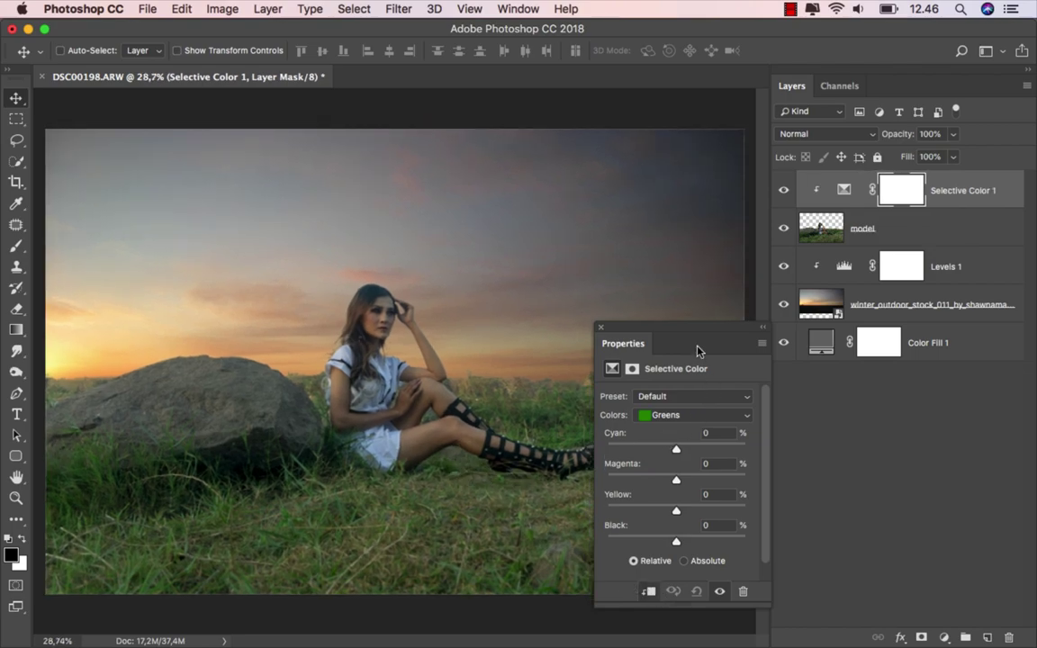
{"action": "left_click_drag", "start_coordinate": [692, 340], "coordinate": [689, 340]}
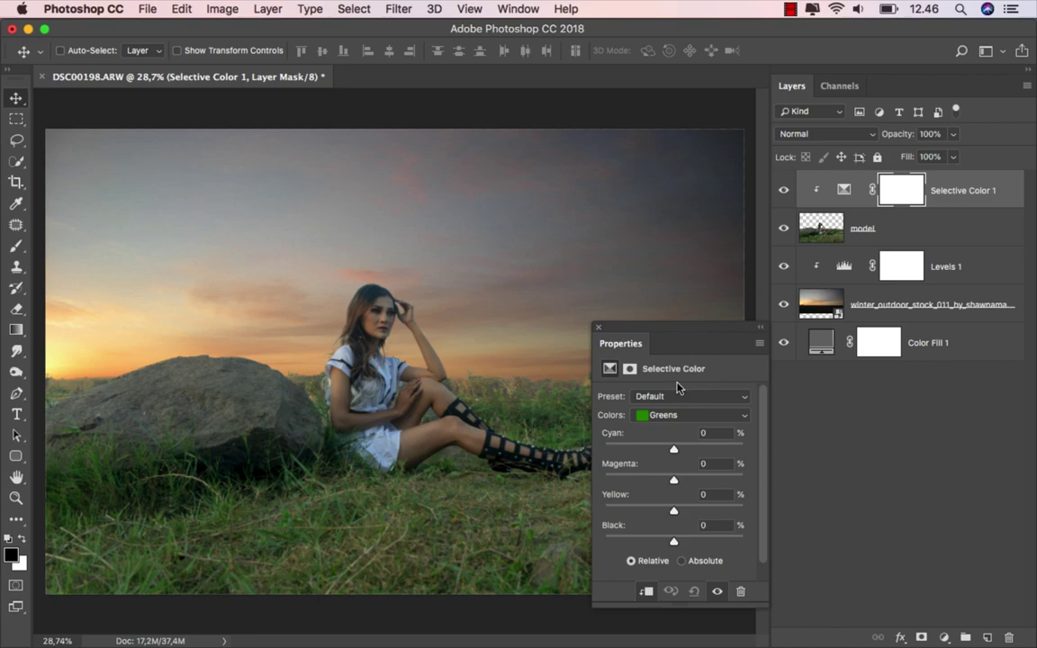
- Set the Yellows to Cyan -30, Magenta -12, Yellow -27, Black +60, then compare
{"action": "left_click", "coordinate": [675, 415]}
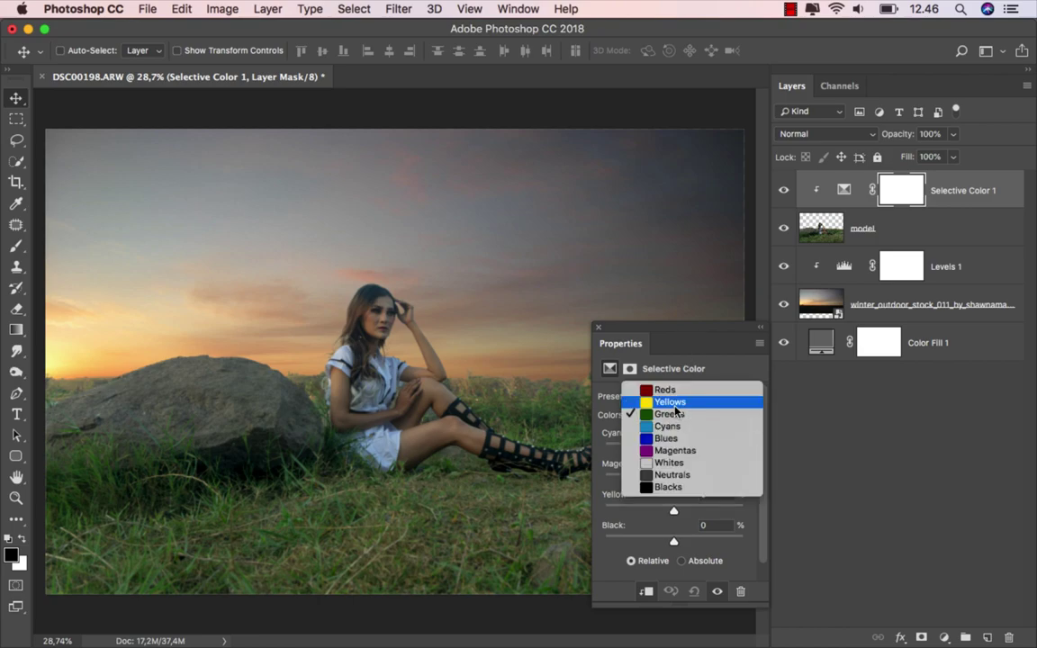
{"action": "left_click", "coordinate": [675, 407]}
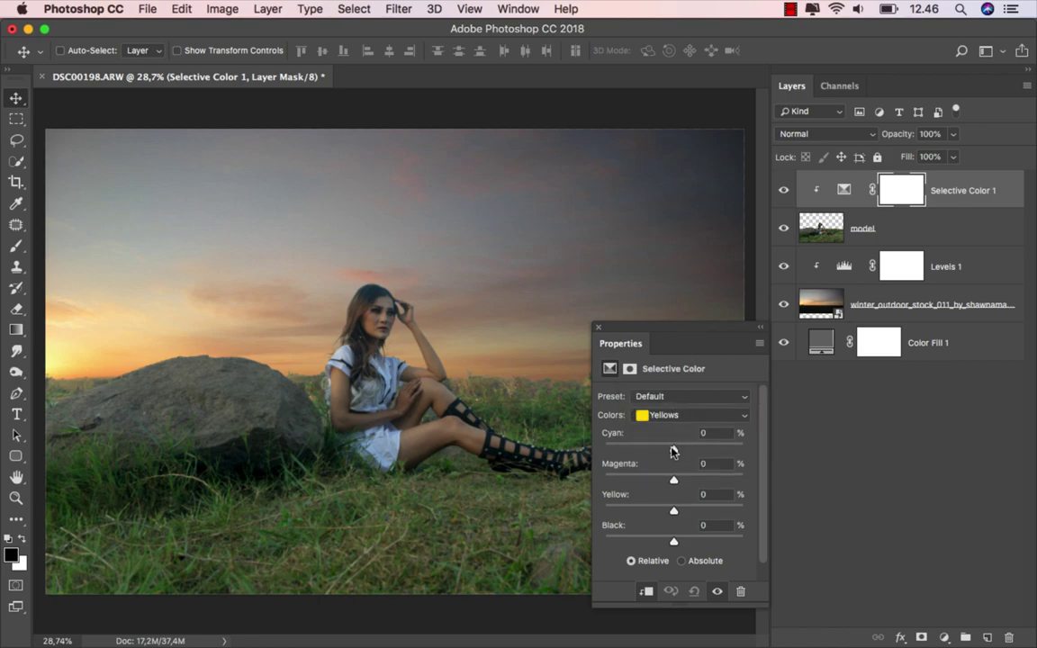
{"action": "mouse_move", "coordinate": [674, 447]}
{"action": "left_mouse_down"}
{"action": "mouse_move", "coordinate": [603, 446]}
{"action": "mouse_move", "coordinate": [651, 455]}
{"action": "left_mouse_up"}
{"action": "mouse_move", "coordinate": [676, 482]}
{"action": "left_mouse_down"}
{"action": "mouse_move", "coordinate": [579, 474]}
{"action": "mouse_move", "coordinate": [634, 479]}
{"action": "left_mouse_up"}
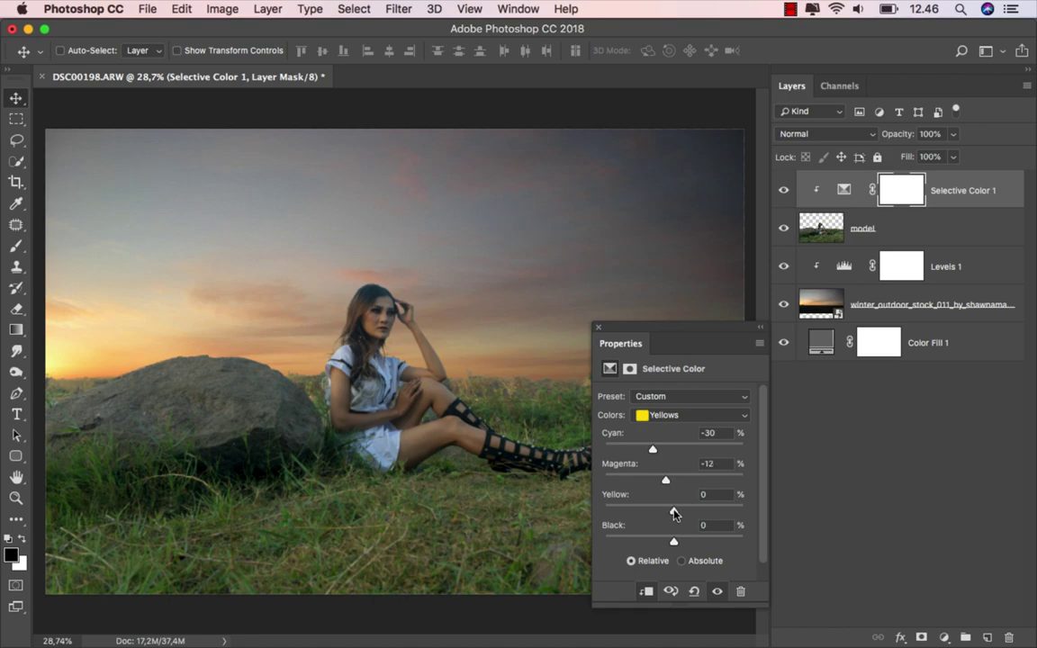
{"action": "mouse_move", "coordinate": [675, 513]}
{"action": "left_mouse_down"}
{"action": "mouse_move", "coordinate": [600, 508]}
{"action": "mouse_move", "coordinate": [653, 512]}
{"action": "left_mouse_up"}
{"action": "mouse_move", "coordinate": [674, 543]}
{"action": "left_mouse_down"}
{"action": "mouse_move", "coordinate": [602, 540]}
{"action": "mouse_move", "coordinate": [761, 543]}
{"action": "mouse_move", "coordinate": [711, 544]}
{"action": "left_mouse_up"}
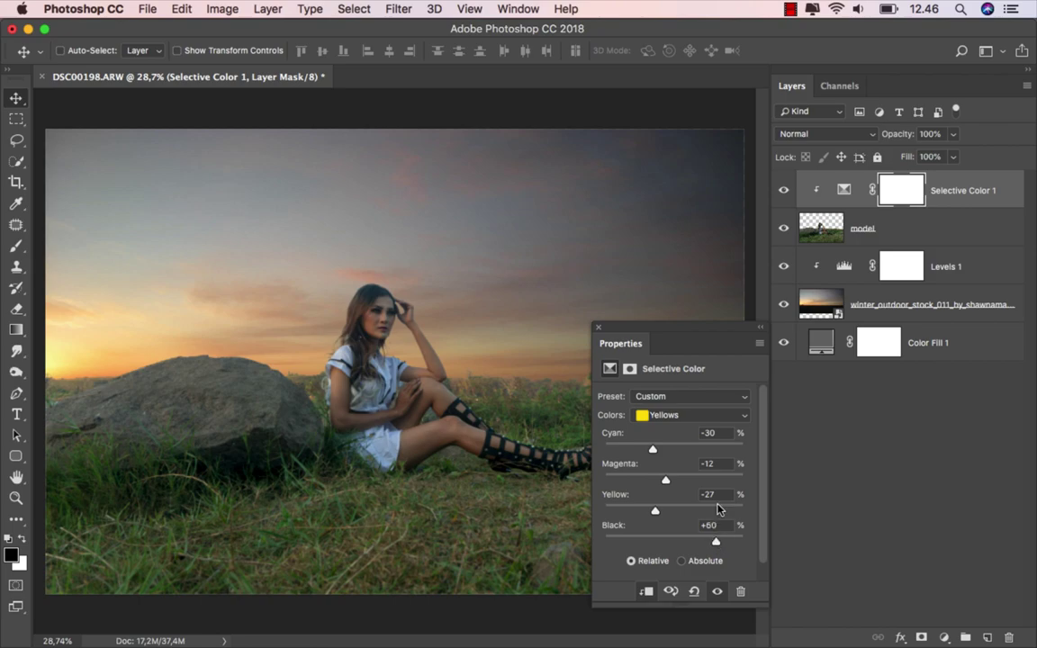
{"action": "left_click", "coordinate": [716, 592]}
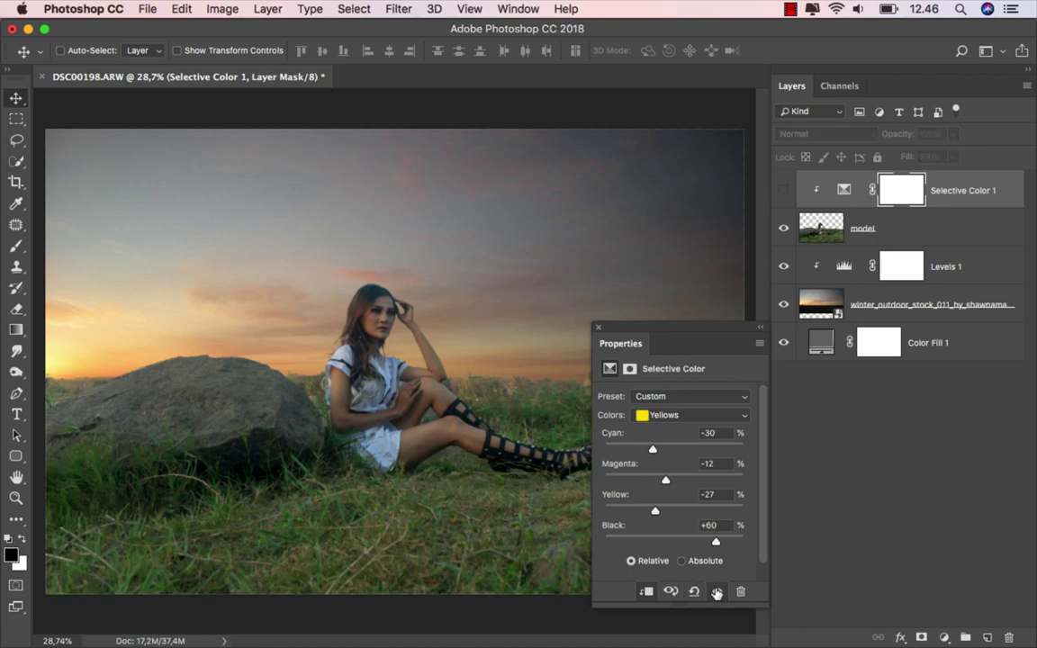
{"action": "left_click", "coordinate": [716, 592]}
- Shift the Selective Color Greens to Cyan -100 and Magenta +44, compare, and close Properties
{"action": "left_click", "coordinate": [687, 418]}
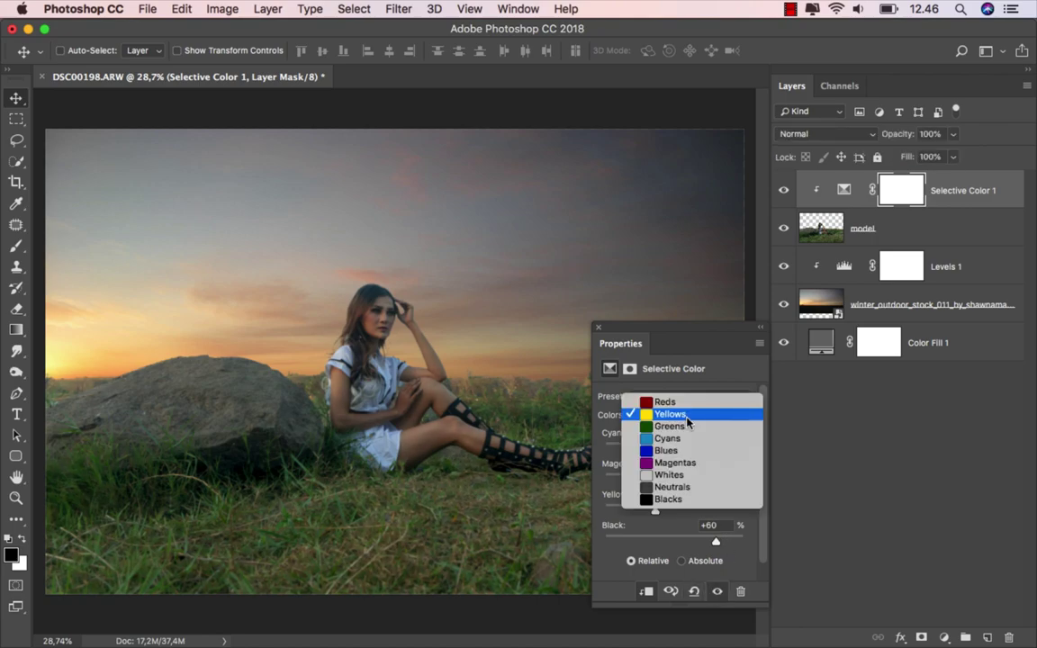
{"action": "left_click", "coordinate": [687, 425]}
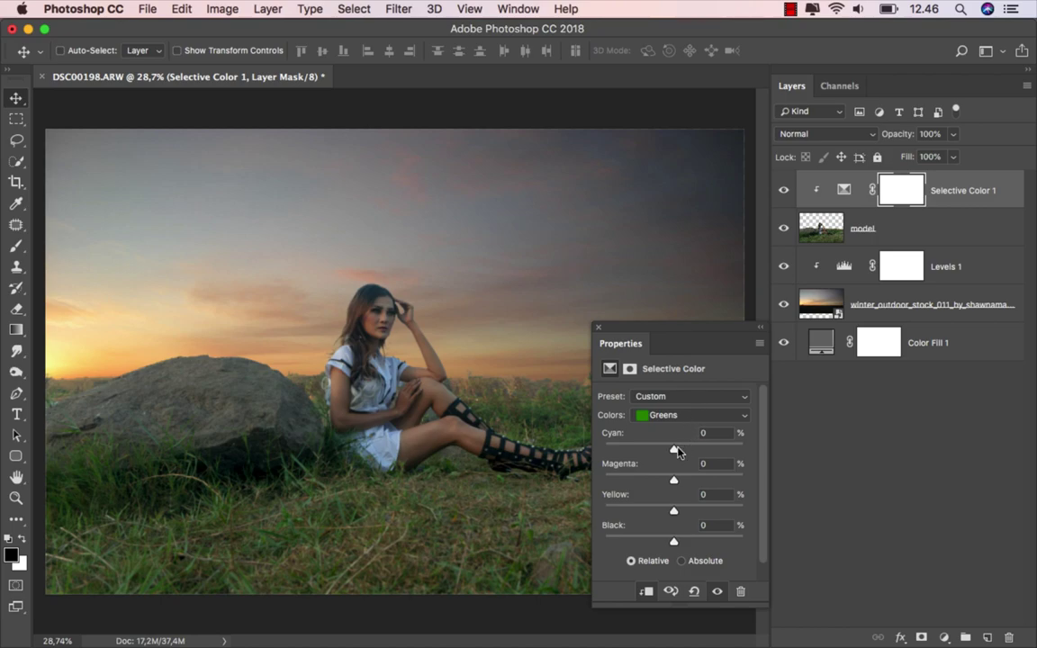
{"action": "left_click_drag", "start_coordinate": [714, 450], "coordinate": [584, 451]}
{"action": "left_click_drag", "start_coordinate": [674, 479], "coordinate": [703, 477]}
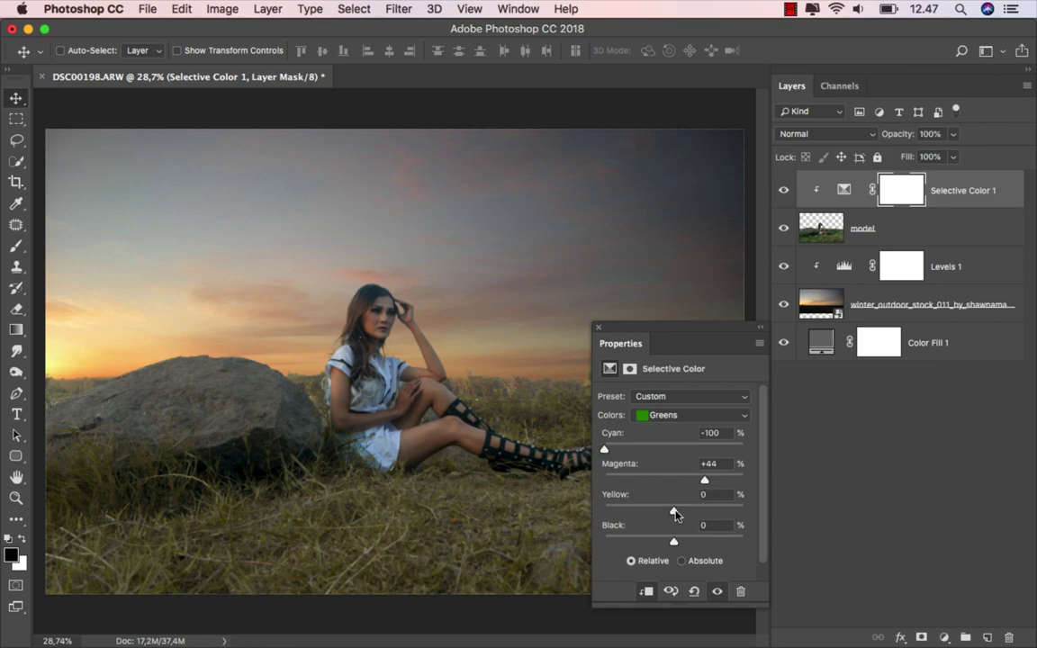
{"action": "left_click", "coordinate": [717, 591]}
{"action": "left_click", "coordinate": [598, 329]}
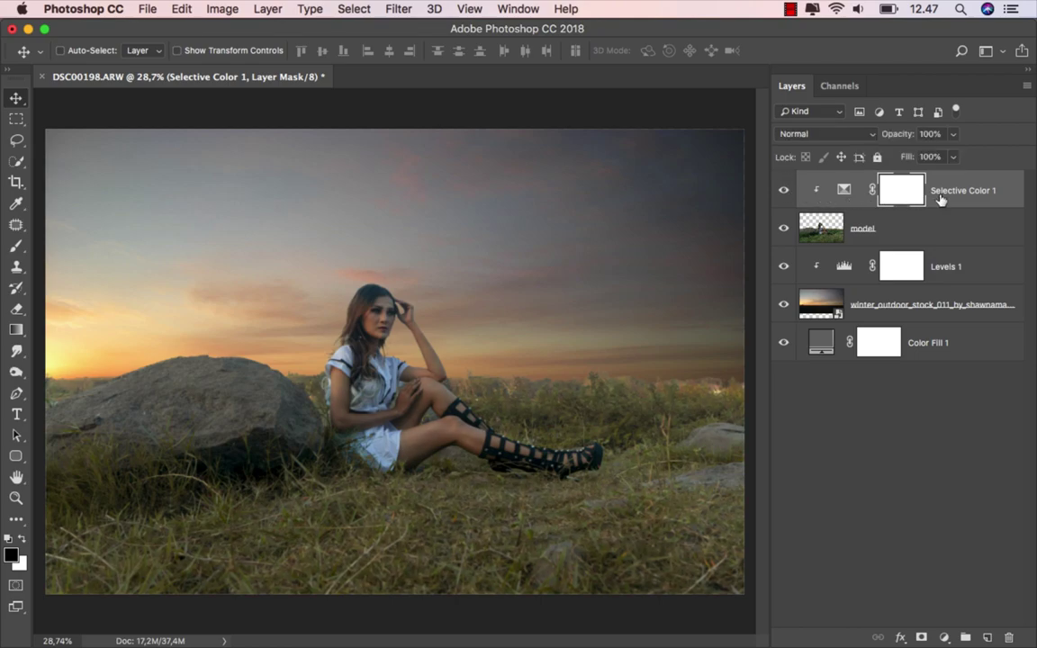
{"action": "key", "text": "super+2"}
- Add a Hue/Saturation layer clipped to the model and lower the Cyans saturation
{"action": "left_click", "coordinate": [944, 636]}
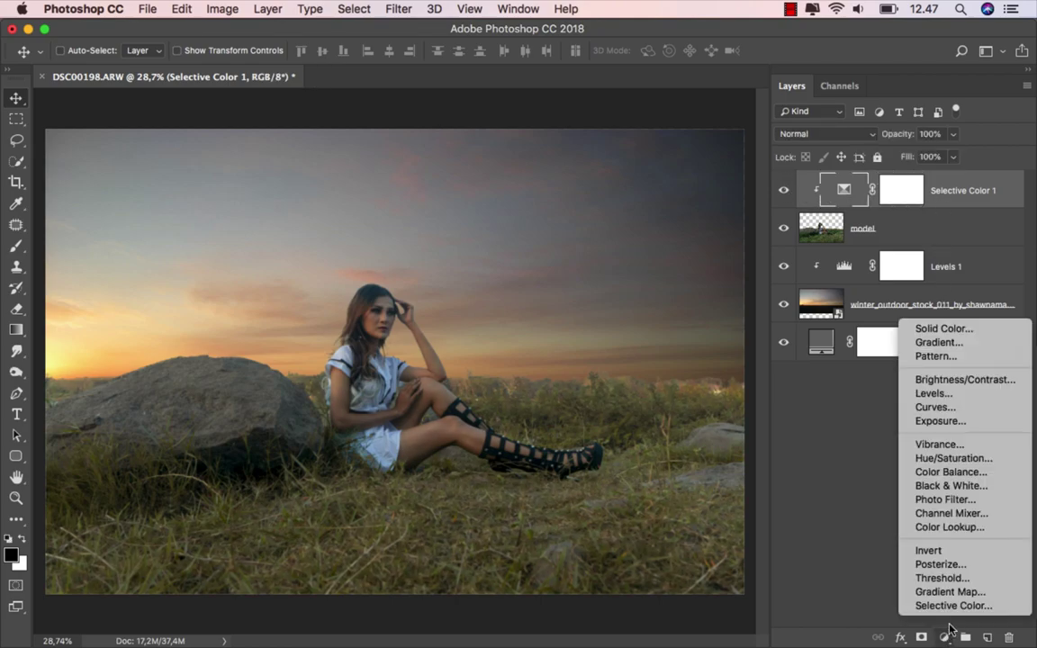
{"action": "left_click", "coordinate": [963, 459]}
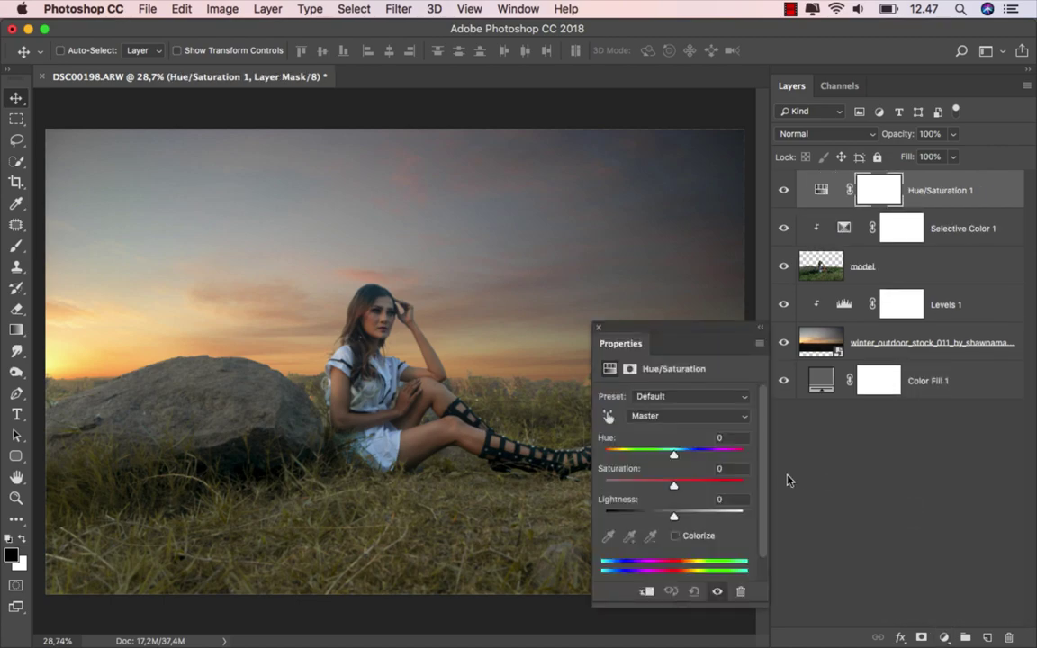
{"action": "left_click", "coordinate": [646, 593]}
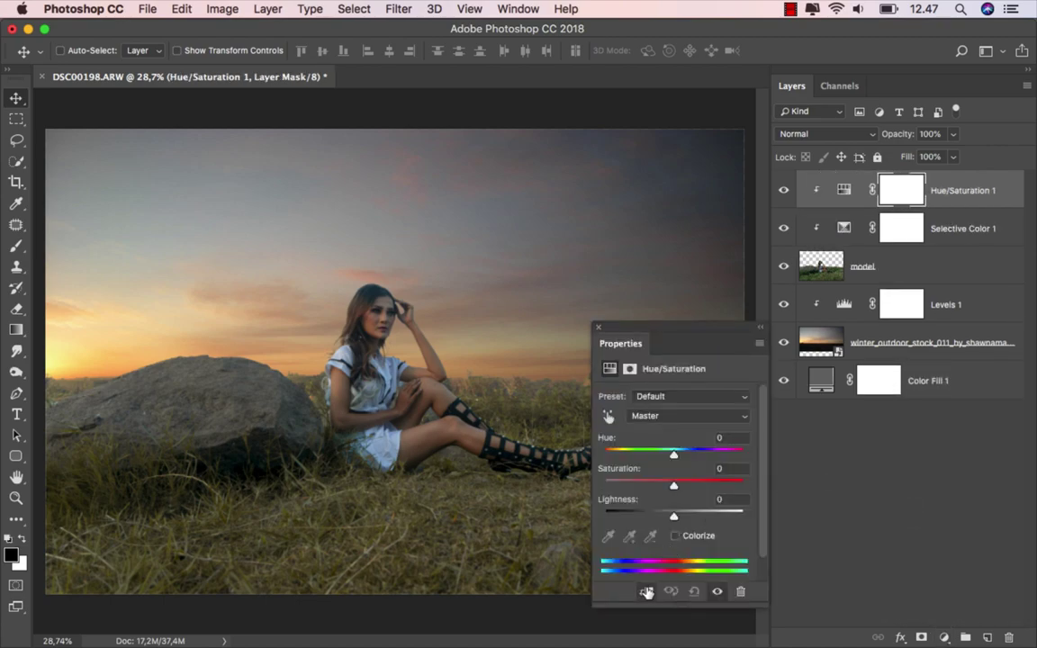
{"action": "left_click", "coordinate": [683, 418]}
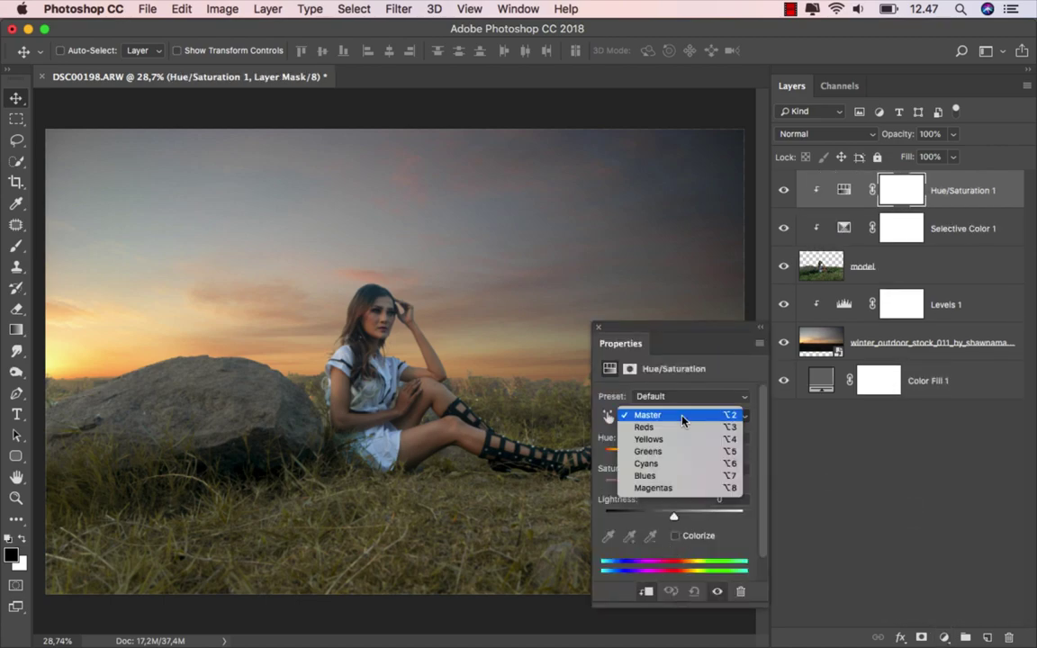
{"action": "left_click", "coordinate": [689, 464]}
{"action": "mouse_move", "coordinate": [674, 487]}
{"action": "left_mouse_down"}
{"action": "mouse_move", "coordinate": [780, 491]}
{"action": "mouse_move", "coordinate": [644, 490]}
{"action": "left_mouse_up"}
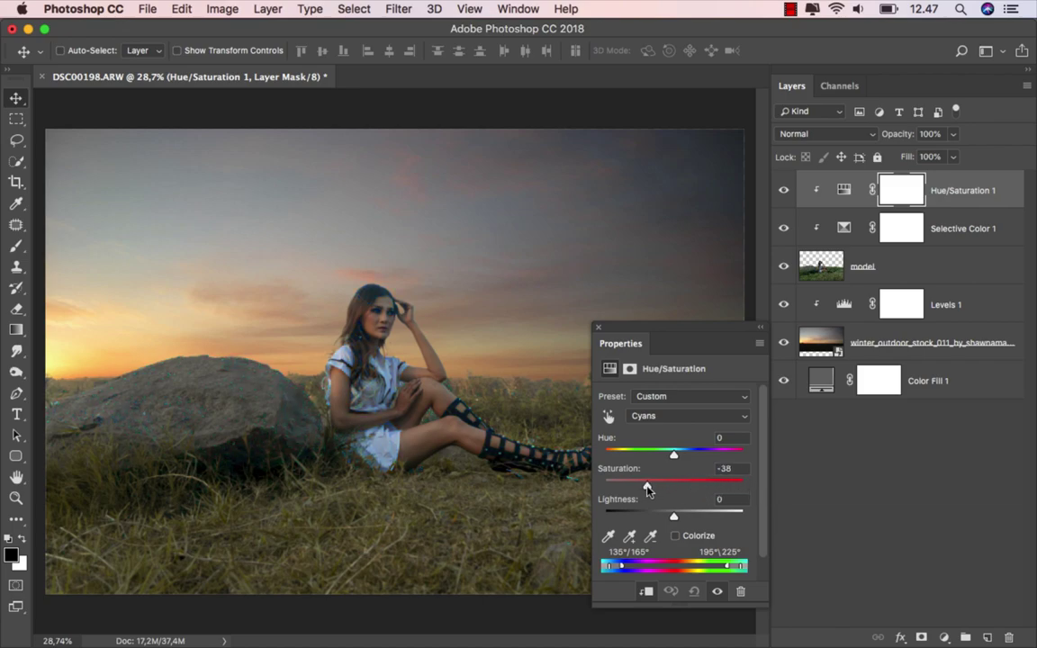
- Lower the Blues saturation to -51 to mute the blue dress
{"action": "left_click", "coordinate": [670, 415]}
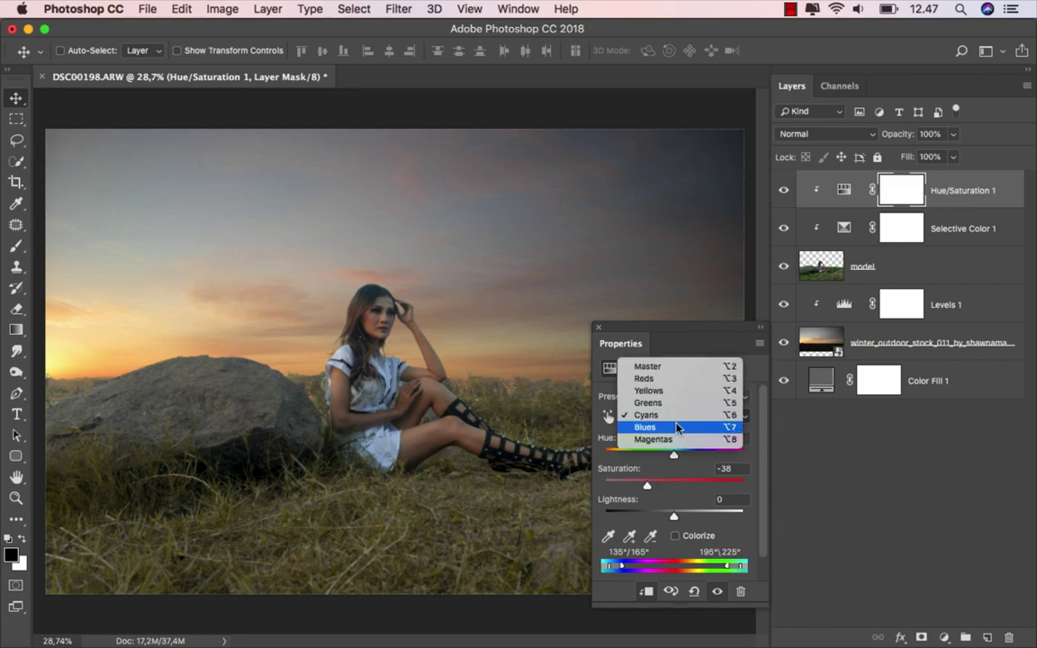
{"action": "left_click", "coordinate": [678, 427]}
{"action": "mouse_move", "coordinate": [674, 482]}
{"action": "left_mouse_down"}
{"action": "mouse_move", "coordinate": [777, 487]}
{"action": "mouse_move", "coordinate": [662, 487]}
{"action": "left_mouse_up"}
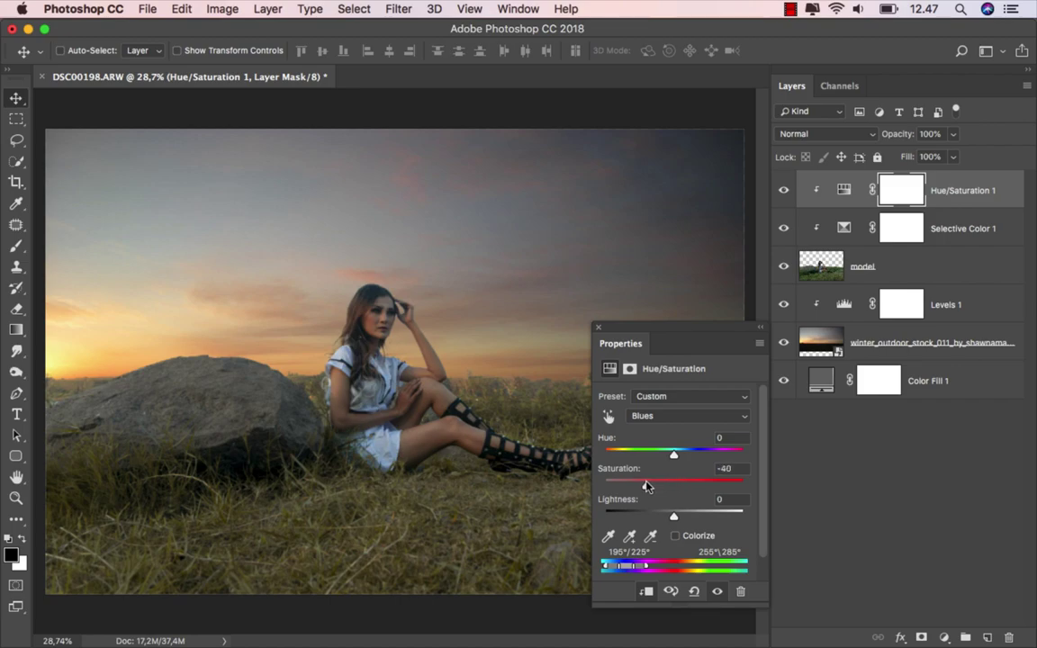
{"action": "left_click_drag", "start_coordinate": [646, 486], "coordinate": [640, 486]}
{"action": "left_click", "coordinate": [600, 329]}
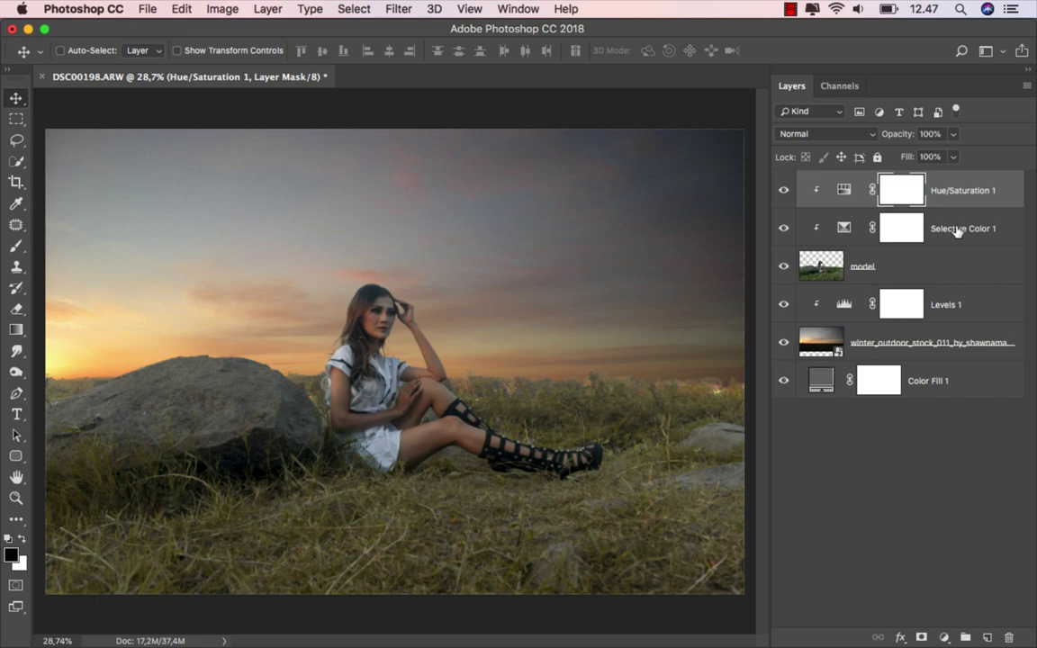
{"action": "left_click", "coordinate": [959, 190]}
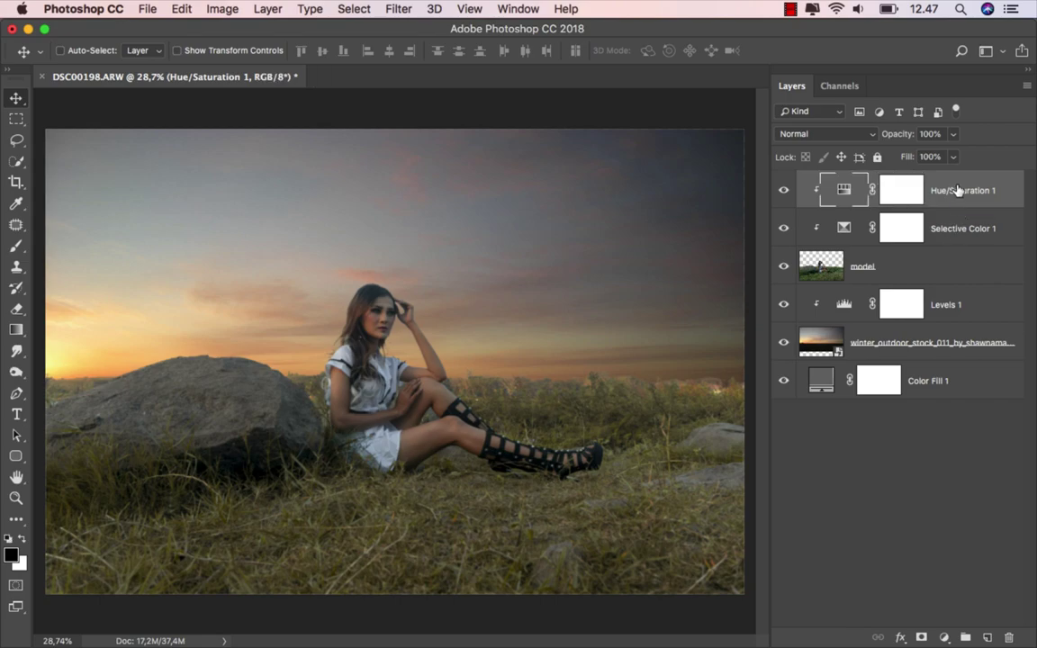
- Add a Brightness/Contrast layer clipped to the model at Brightness -82, toggling it to compare
{"action": "left_click", "coordinate": [945, 634]}
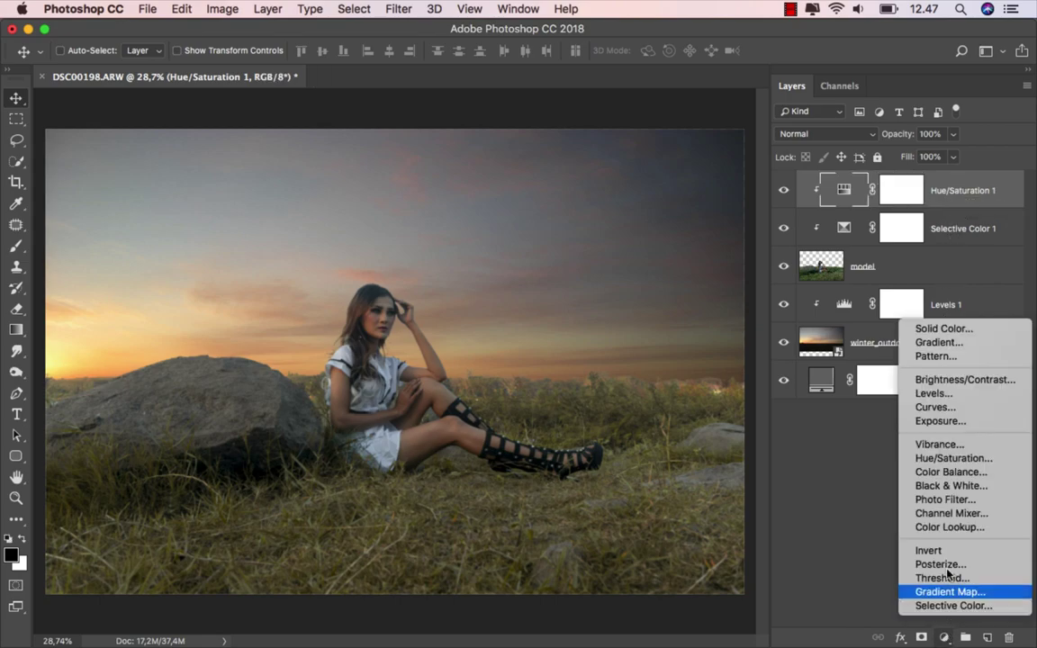
{"action": "left_click", "coordinate": [901, 375]}
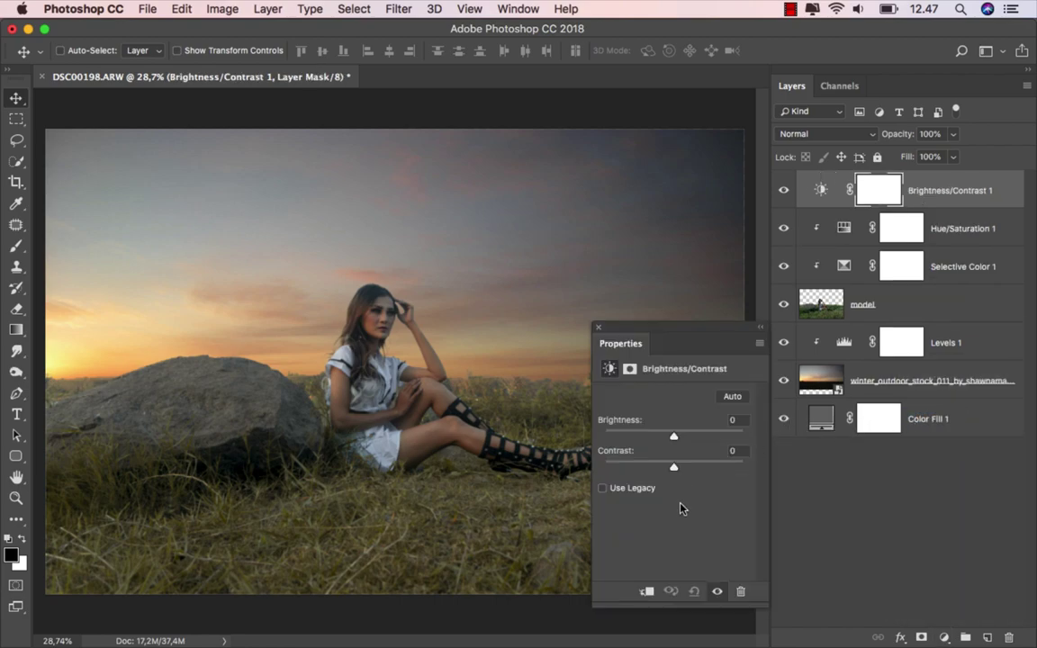
{"action": "left_click", "coordinate": [646, 591]}
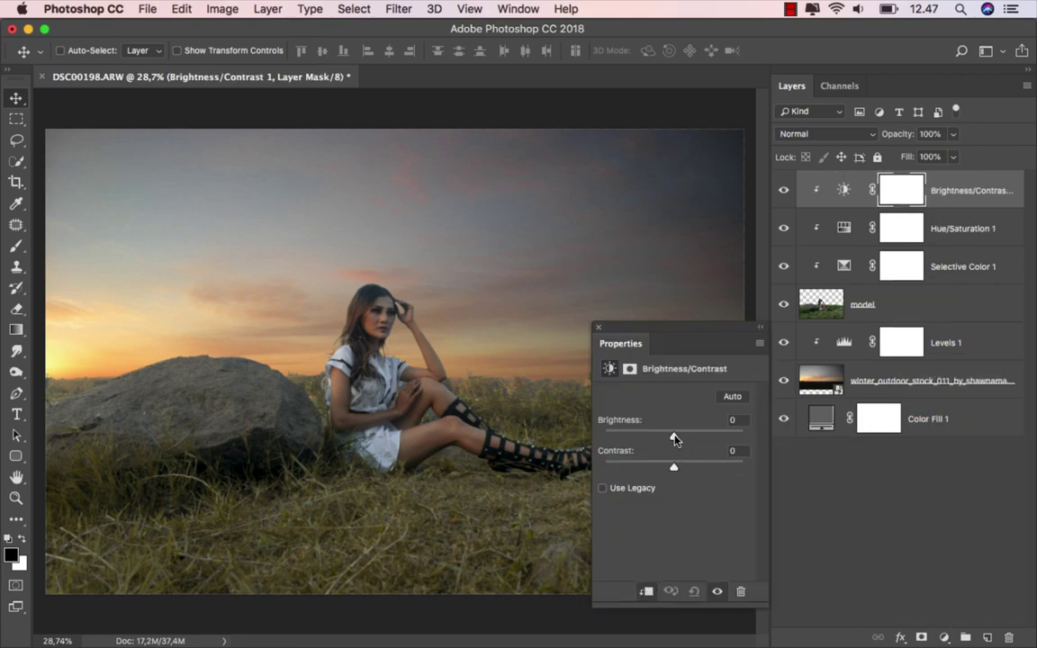
{"action": "left_click_drag", "start_coordinate": [675, 438], "coordinate": [645, 438]}
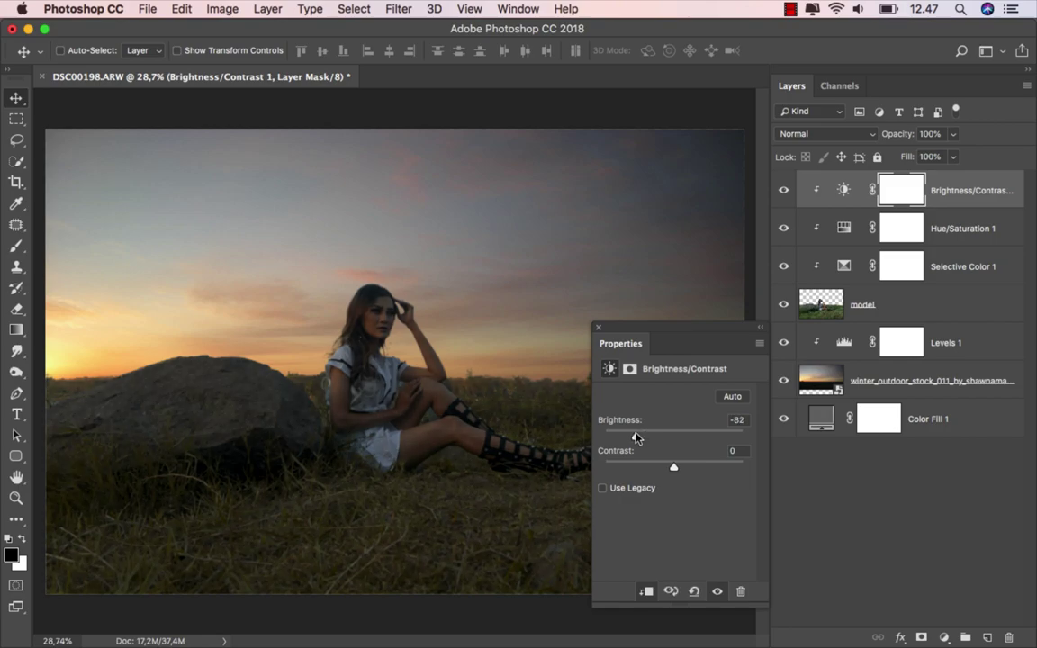
{"action": "left_click", "coordinate": [598, 327]}
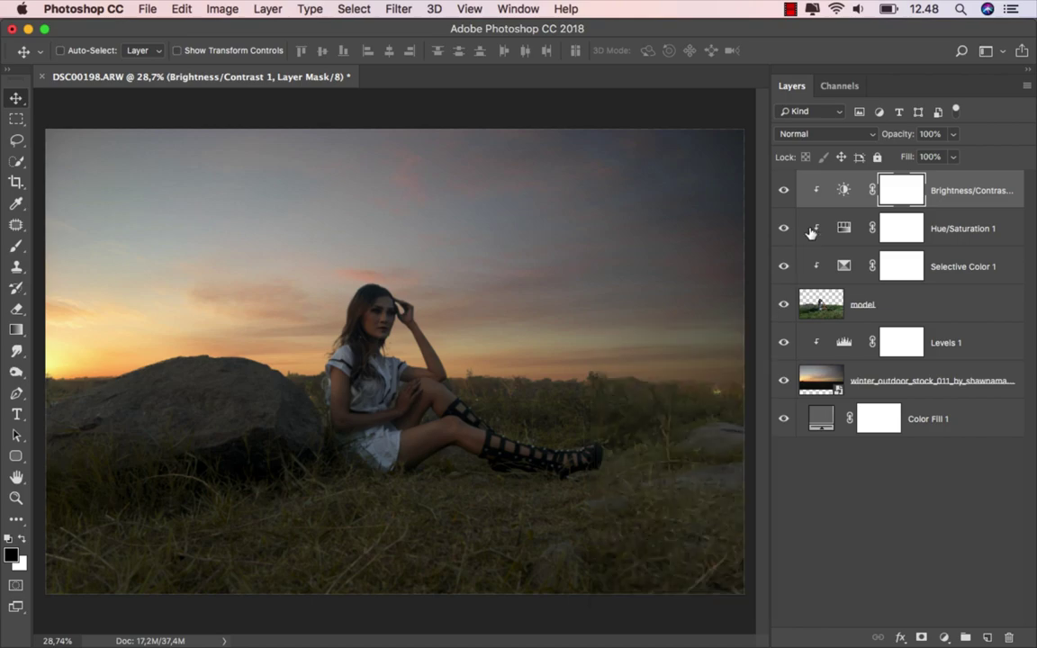
{"action": "left_click", "coordinate": [785, 191]}
{"action": "left_click", "coordinate": [785, 192]}
- Paint the Brightness/Contrast mask over the model's upper body with a large soft brush
{"action": "left_click", "coordinate": [16, 245]}
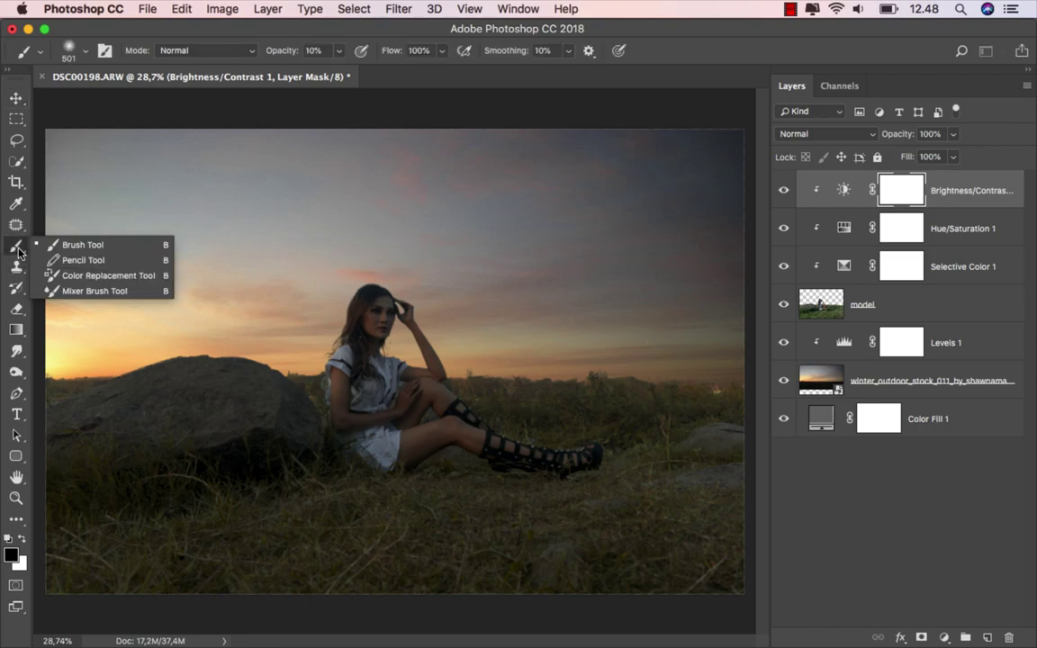
{"action": "left_click", "coordinate": [94, 249]}
{"action": "right_click", "coordinate": [239, 261]}
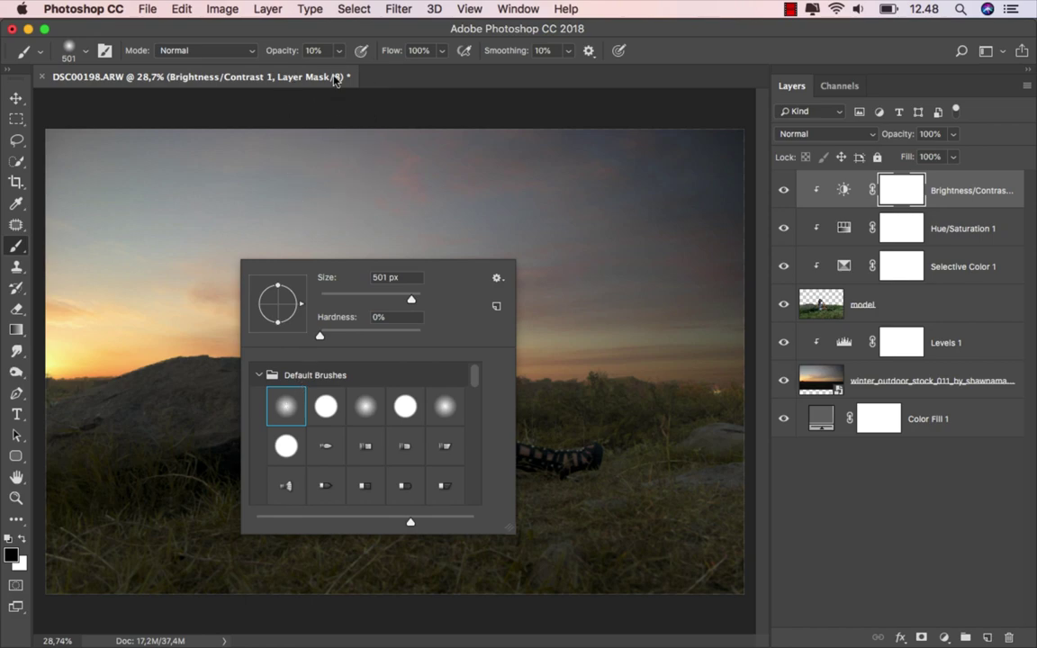
{"action": "left_click", "coordinate": [298, 28]}
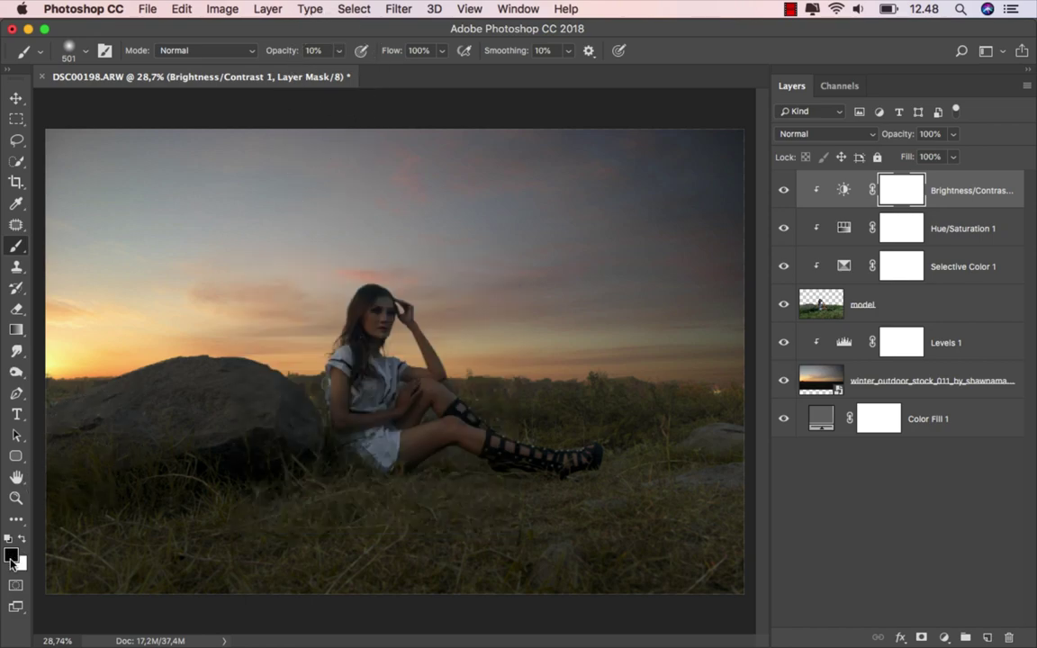
{"action": "key", "text": "bracketright"}
{"action": "key", "text": "bracketright"}
{"action": "left_click_drag", "start_coordinate": [340, 352], "coordinate": [300, 324]}
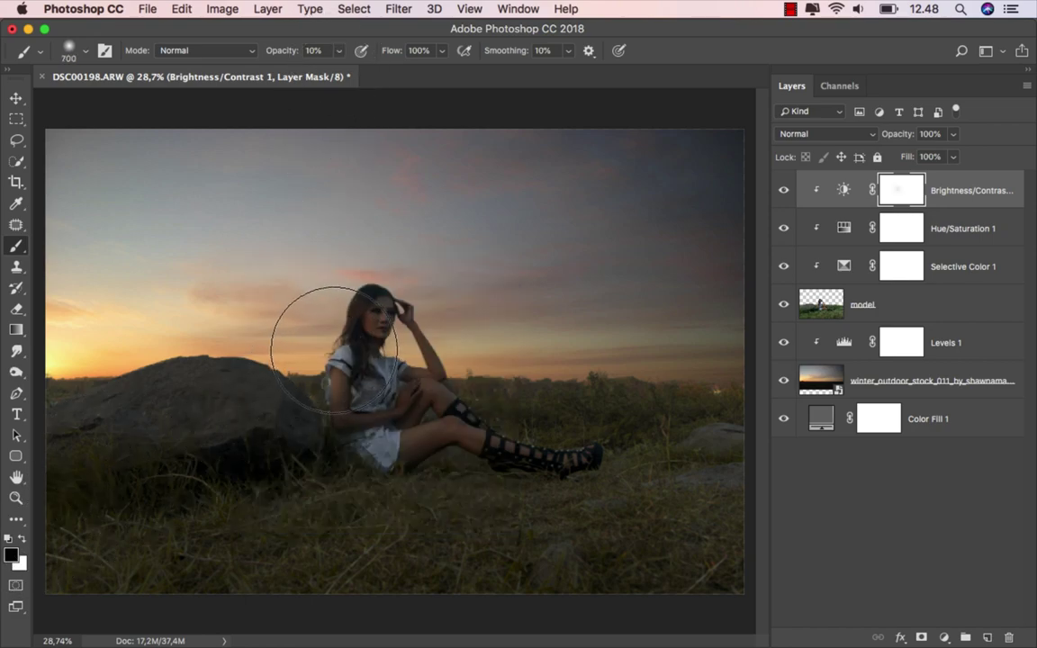
{"action": "key", "text": "bracketright"}
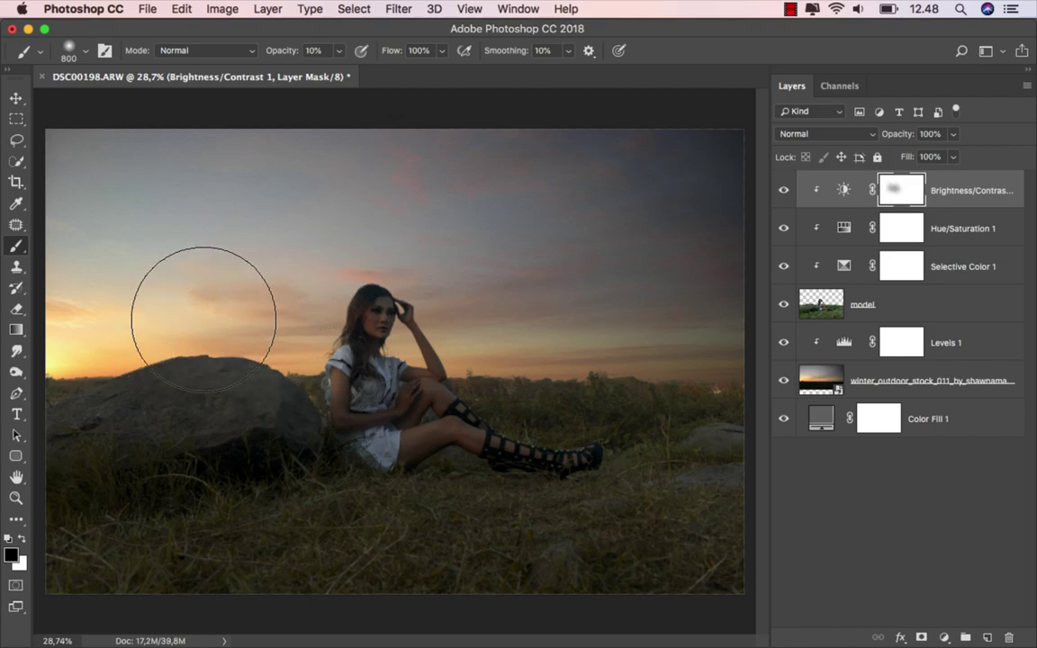
{"action": "mouse_move", "coordinate": [325, 365]}
{"action": "left_mouse_down"}
{"action": "mouse_move", "coordinate": [379, 359]}
{"action": "mouse_move", "coordinate": [384, 409]}
{"action": "mouse_move", "coordinate": [405, 391]}
{"action": "left_mouse_up"}
- Paint the mask over the model's legs and boots, switching to white and a 300 brush
{"action": "key", "text": "bracketleft"}
{"action": "key", "text": "bracketleft"}
{"action": "key", "text": "bracketleft"}
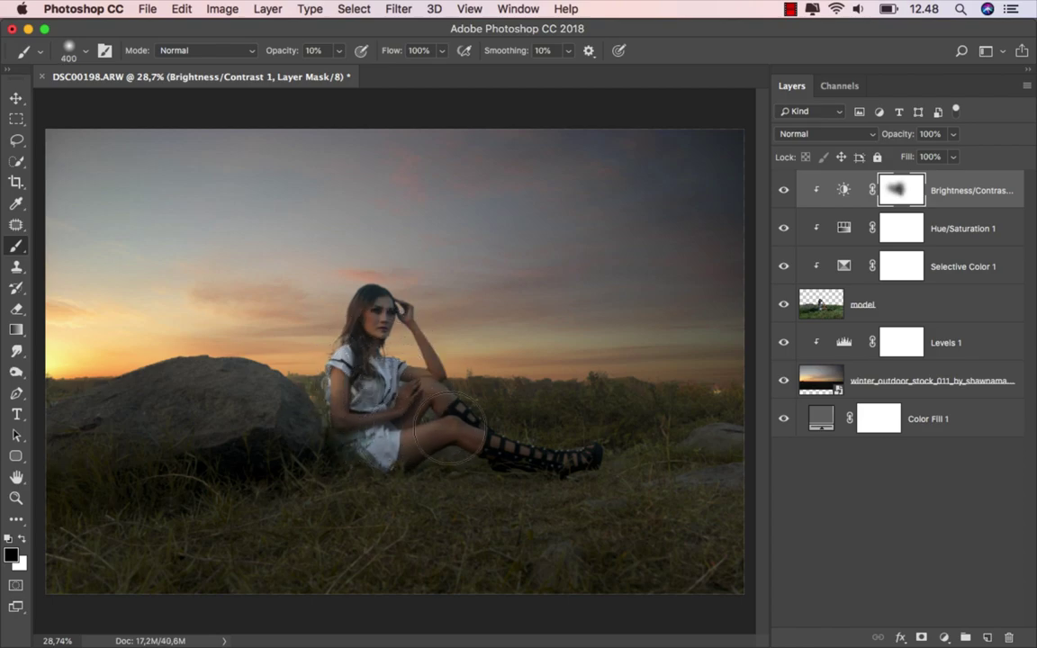
{"action": "key", "text": "bracketleft"}
{"action": "key", "text": "bracketleft"}
{"action": "key", "text": "bracketleft"}
{"action": "mouse_move", "coordinate": [532, 447]}
{"action": "left_mouse_down"}
{"action": "mouse_move", "coordinate": [488, 439]}
{"action": "mouse_move", "coordinate": [567, 451]}
{"action": "left_mouse_up"}
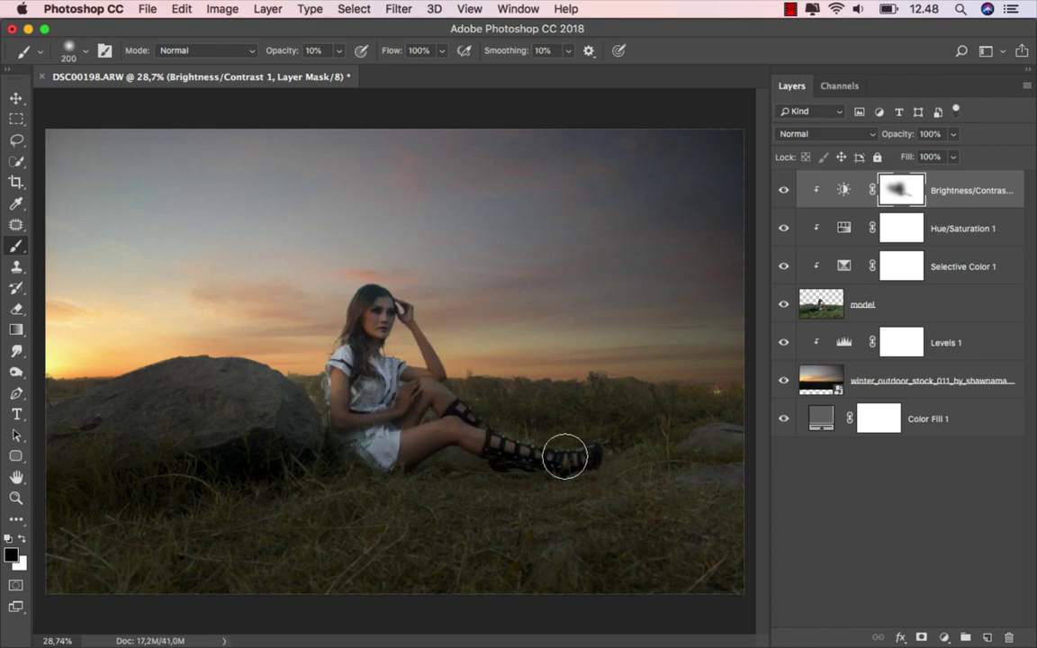
{"action": "key", "text": "bracketright"}
{"action": "key", "text": "bracketright"}
{"action": "key", "text": "bracketright"}
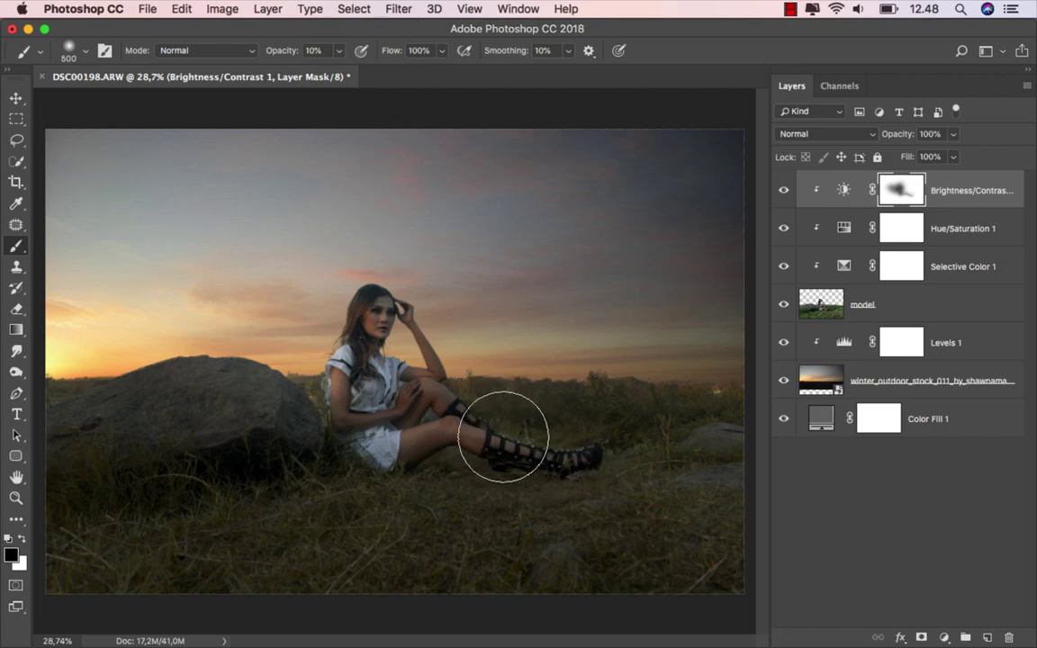
{"action": "key", "text": "bracketright"}
{"action": "key", "text": "bracketright"}
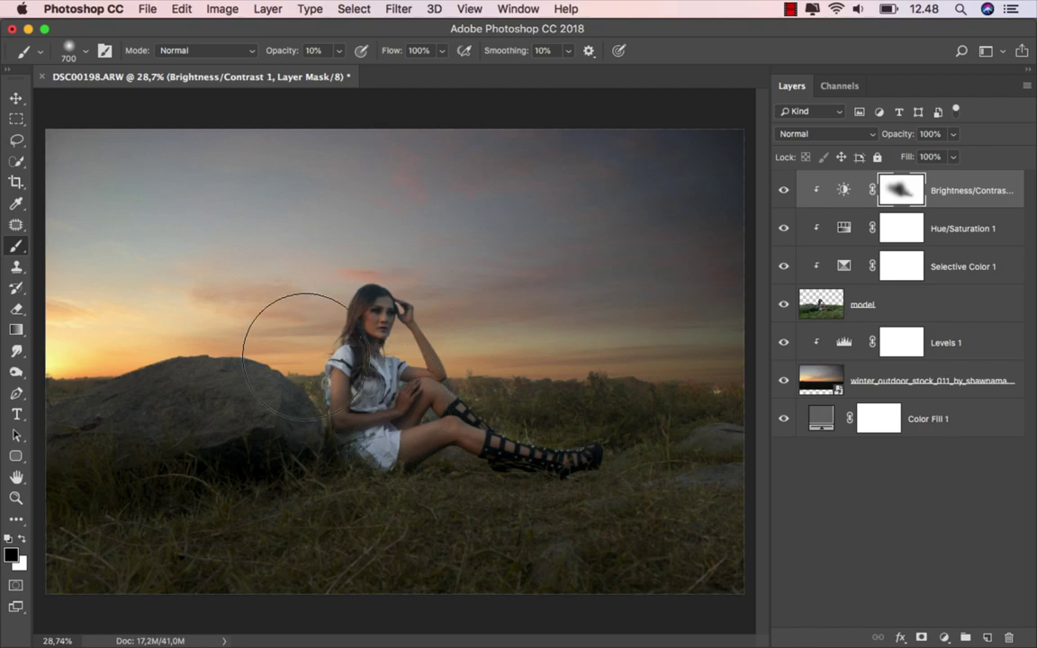
{"action": "key", "text": "bracketright"}
{"action": "key", "text": "bracketright"}
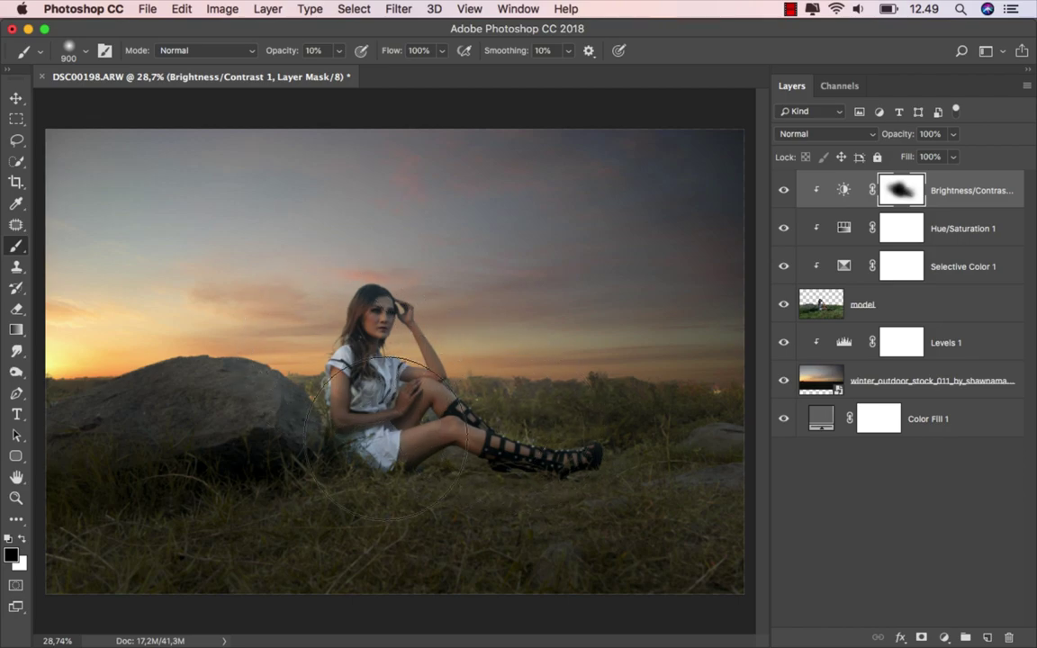
{"action": "left_click", "coordinate": [22, 538]}
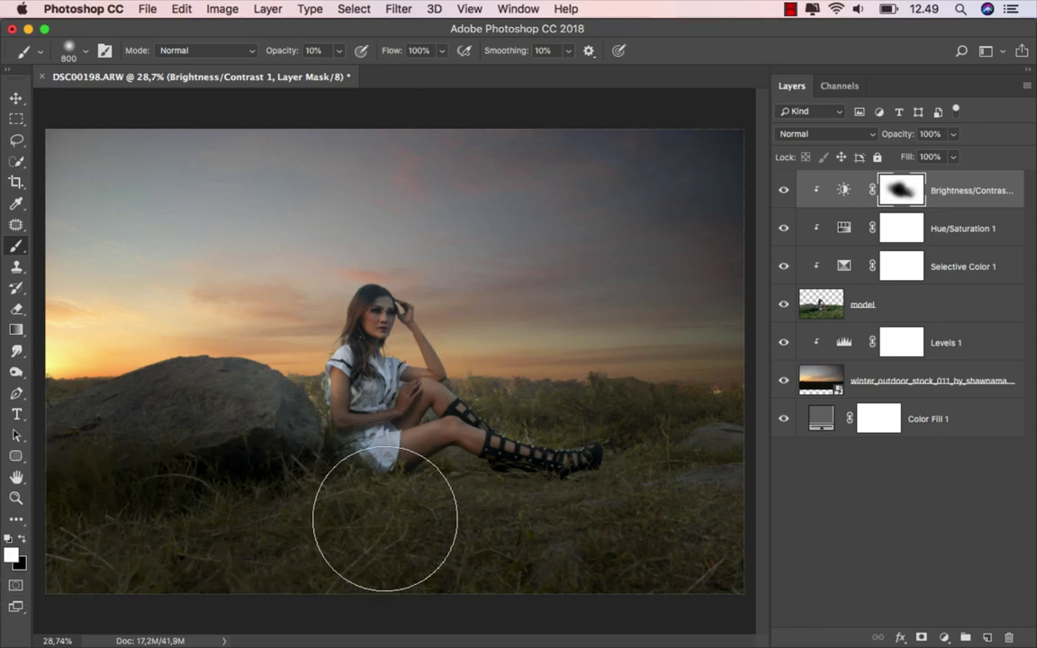
{"action": "key", "text": "bracketleft"}
{"action": "key", "text": "bracketleft"}
{"action": "key", "text": "bracketleft"}
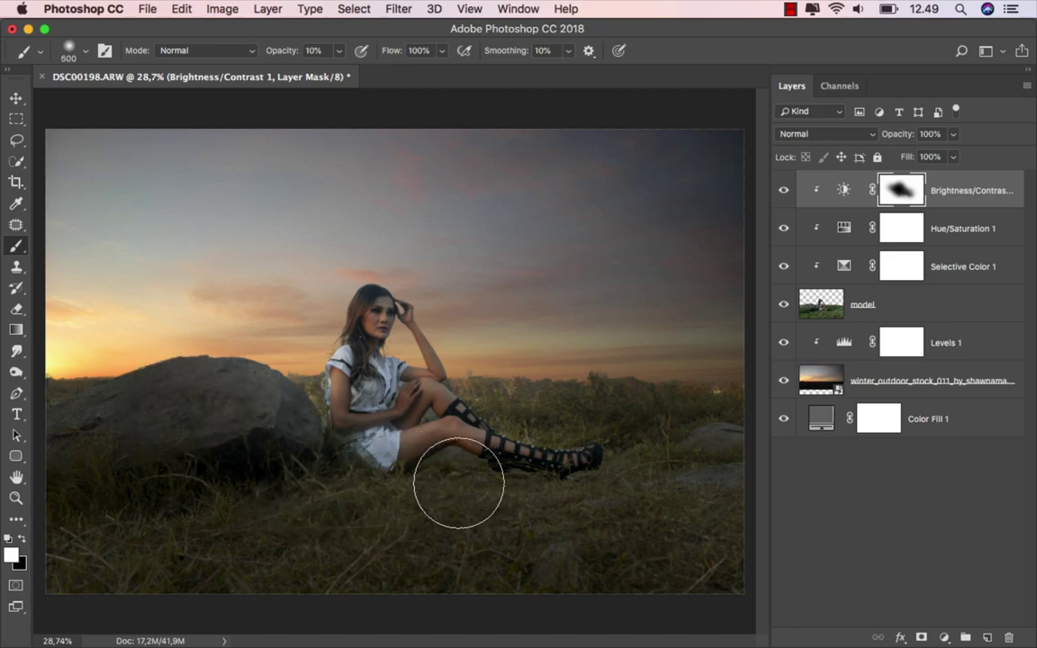
{"action": "key", "text": "bracketleft"}
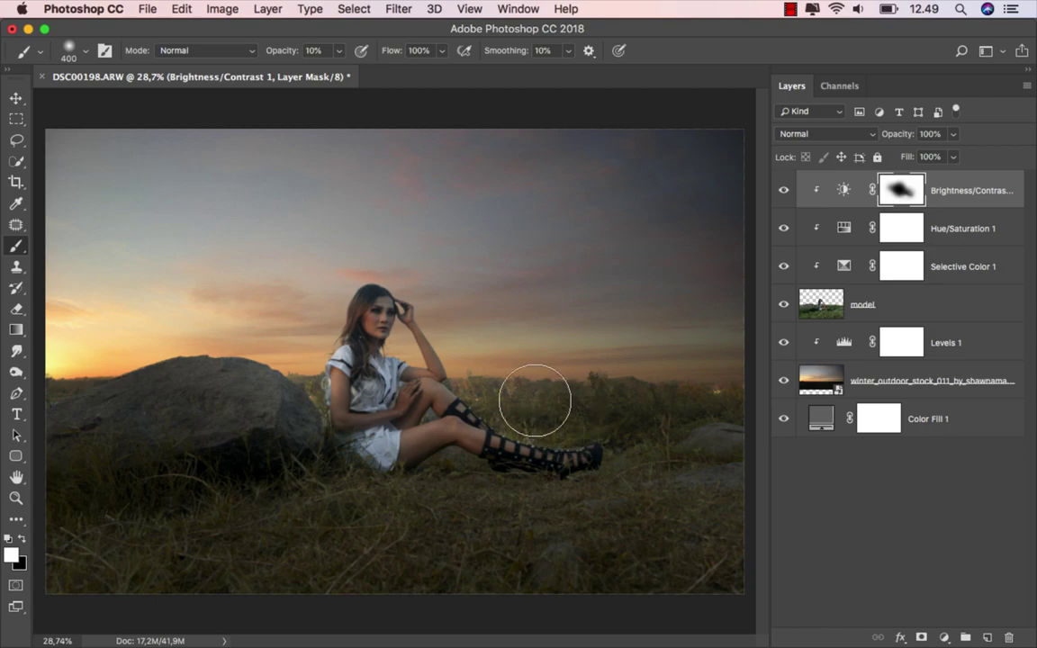
{"action": "key", "text": "bracketleft"}
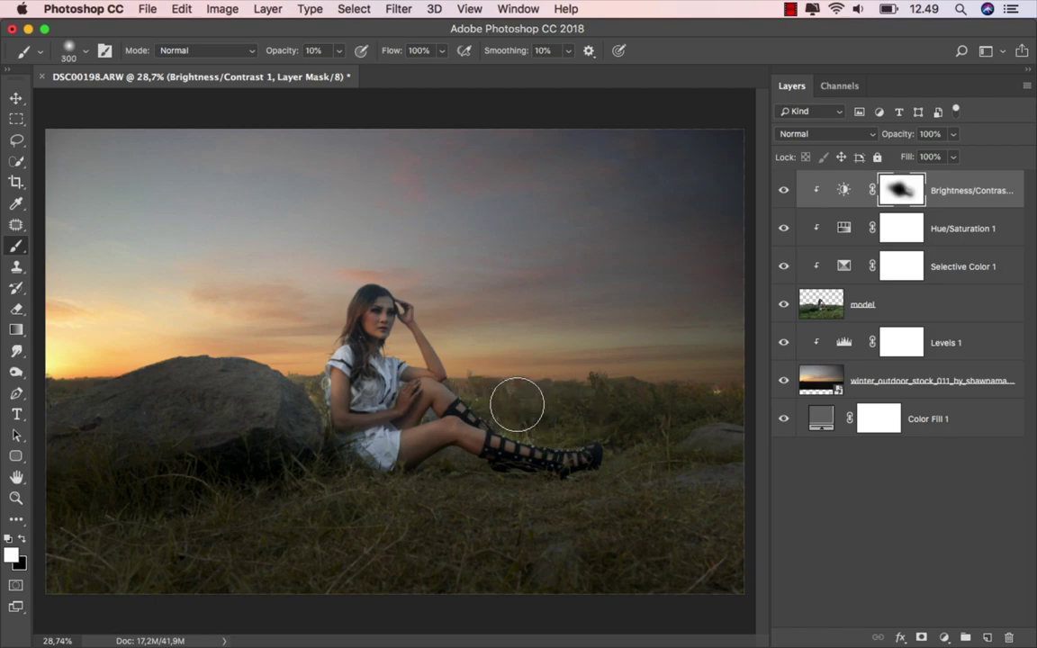
{"action": "scroll", "coordinate": [463, 423], "scroll_direction": "up", "scroll_amount": 5}
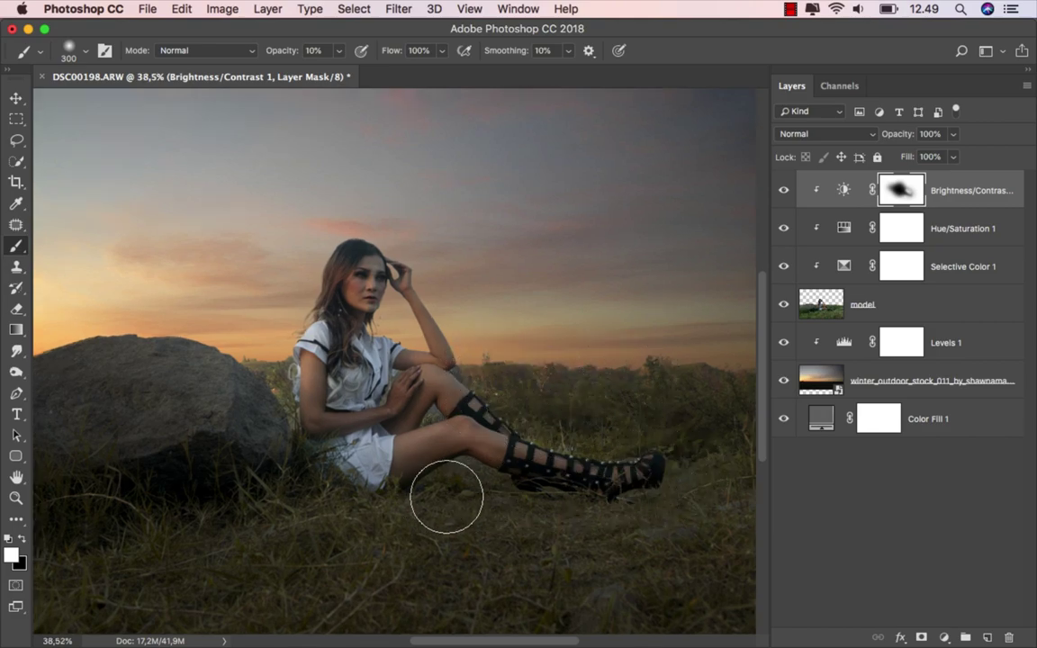
- Toggle the Brightness/Contrast layer to compare the result with the whole image in view
{"action": "left_click", "coordinate": [783, 190]}
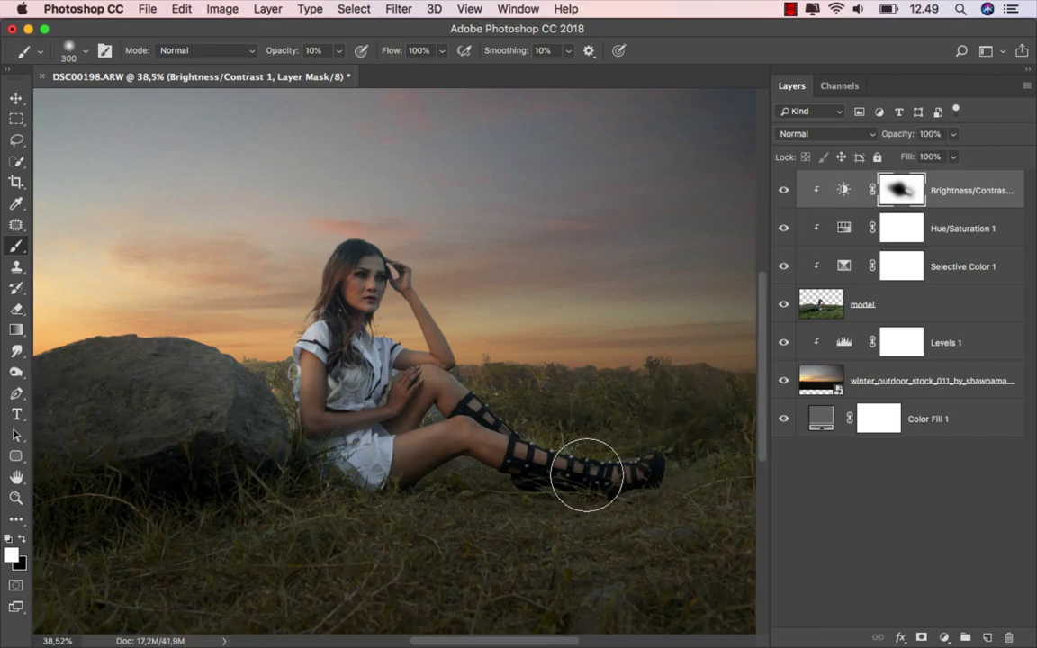
{"action": "key", "text": "super+0"}
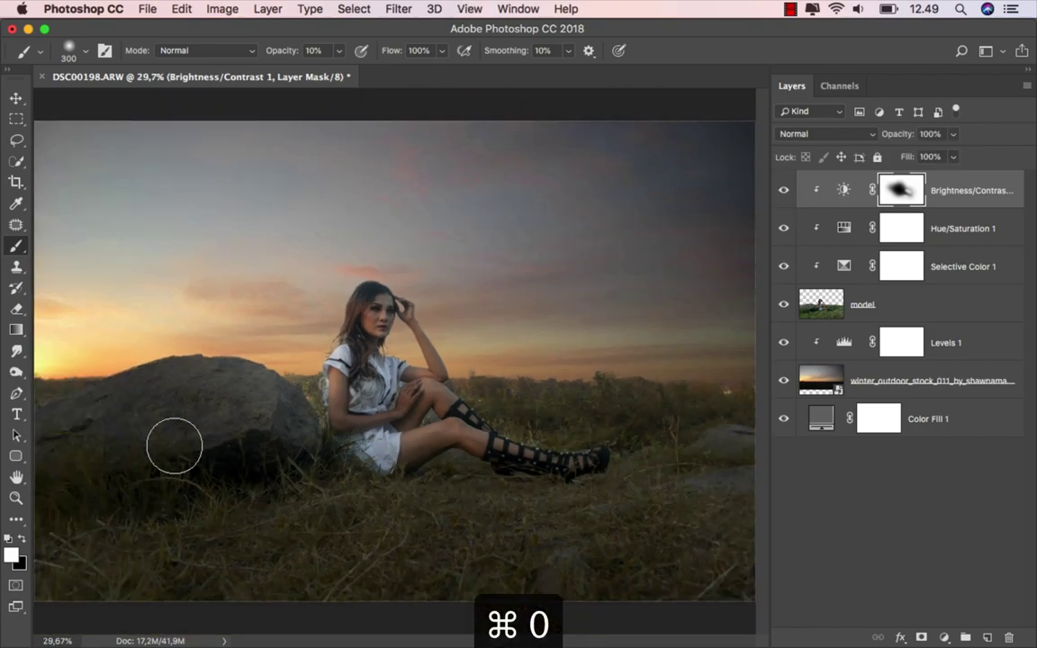
{"action": "left_click", "coordinate": [16, 97]}
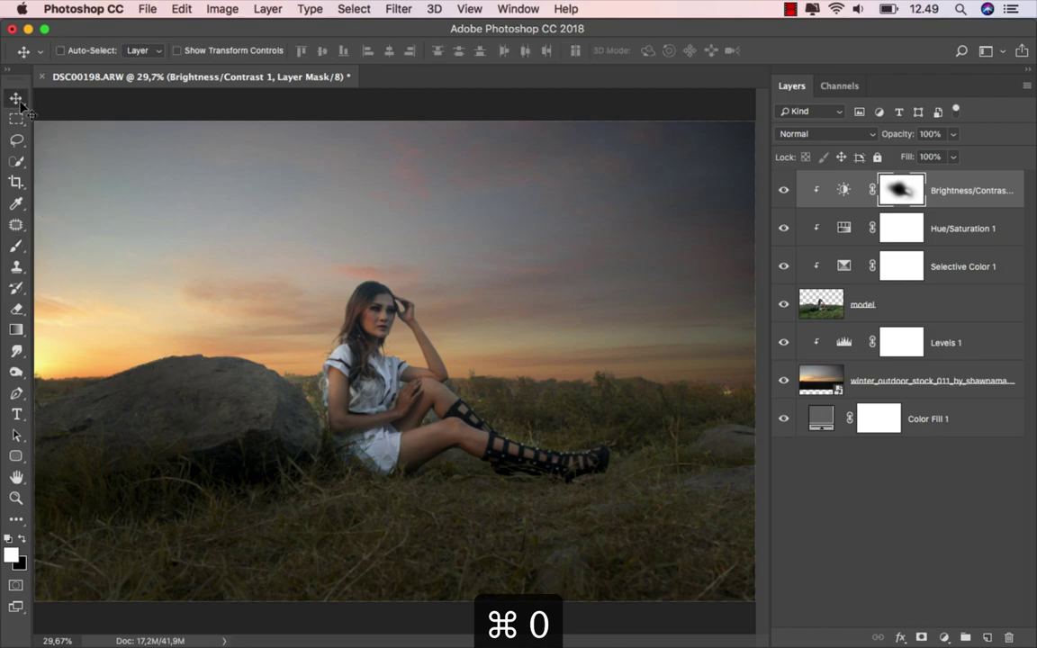
{"action": "left_click", "coordinate": [783, 190]}
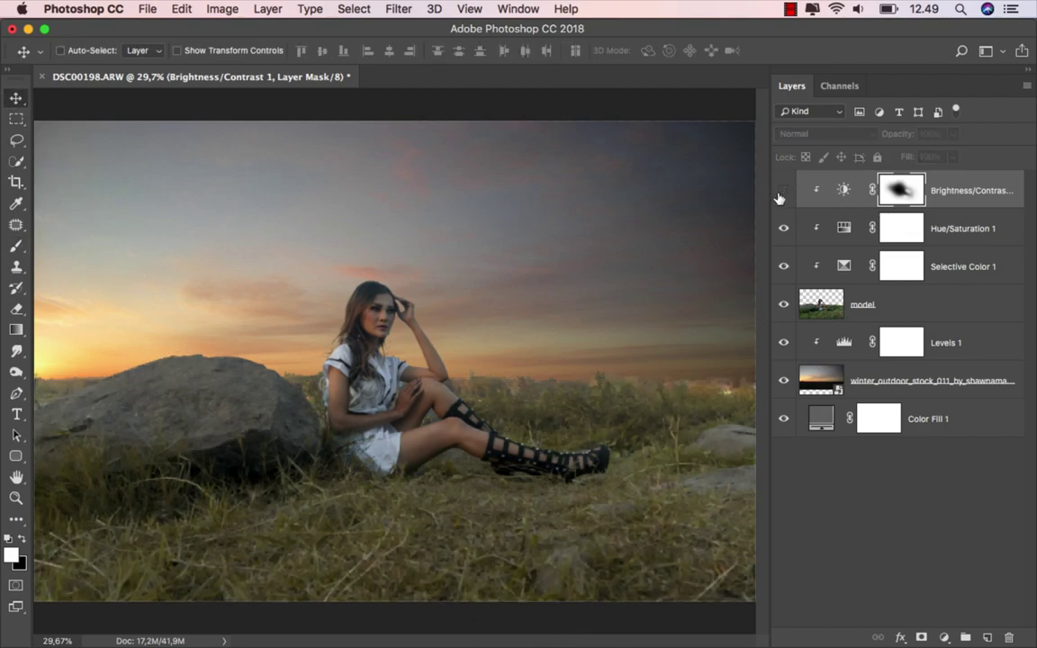
{"action": "left_click", "coordinate": [783, 190]}
{"action": "left_click", "coordinate": [851, 185]}
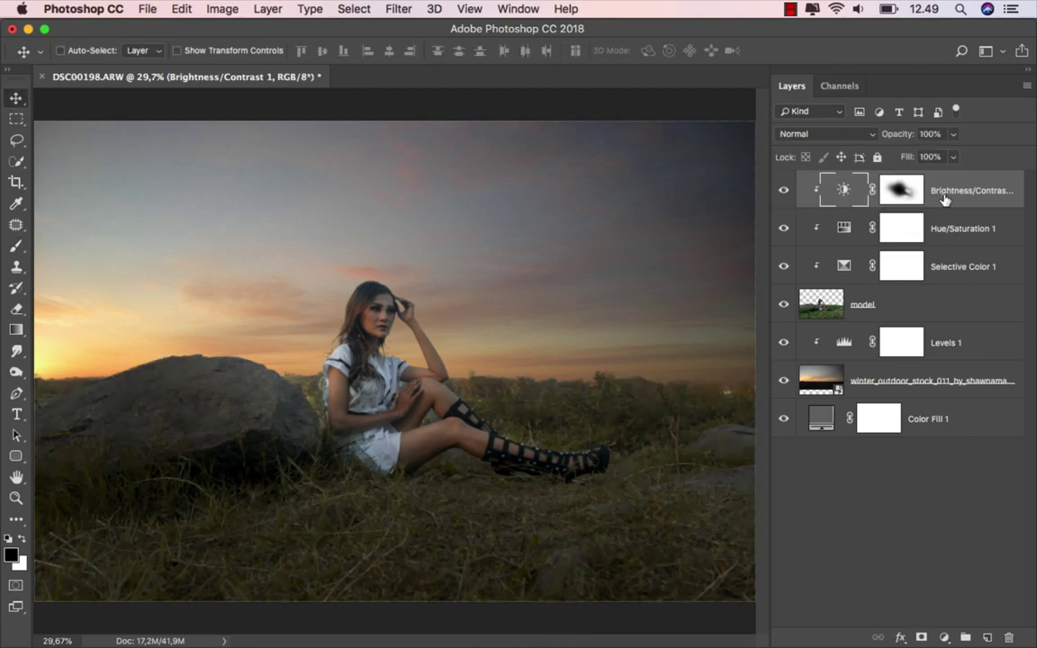
{"action": "left_click", "coordinate": [958, 340]}
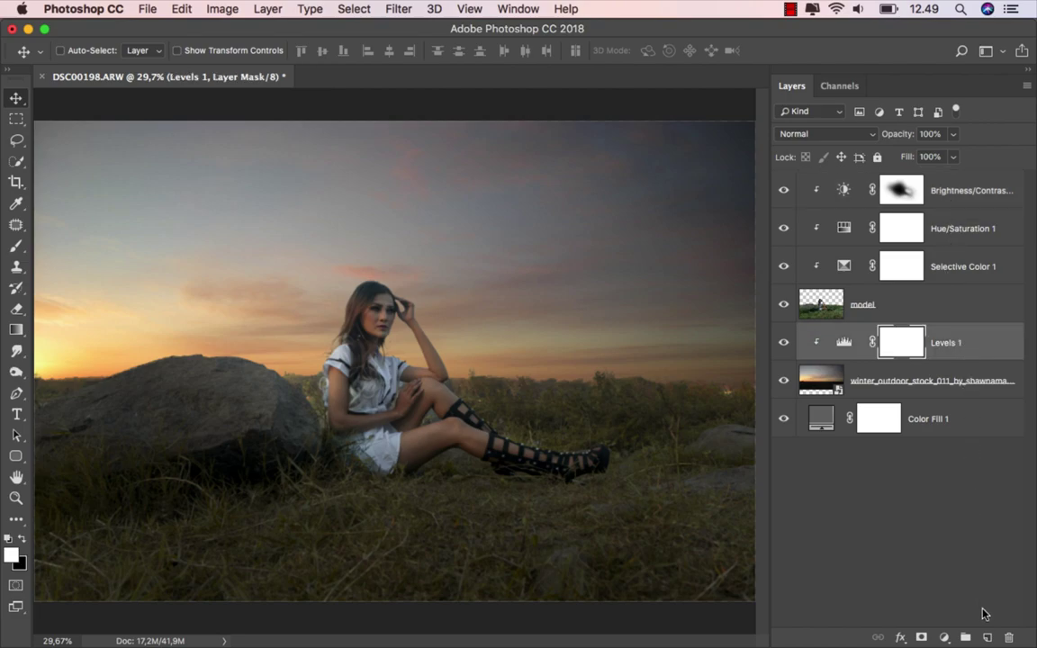
- Create a new layer named 'color' and sample an orange from the sunset sky
{"action": "left_click", "coordinate": [987, 637]}
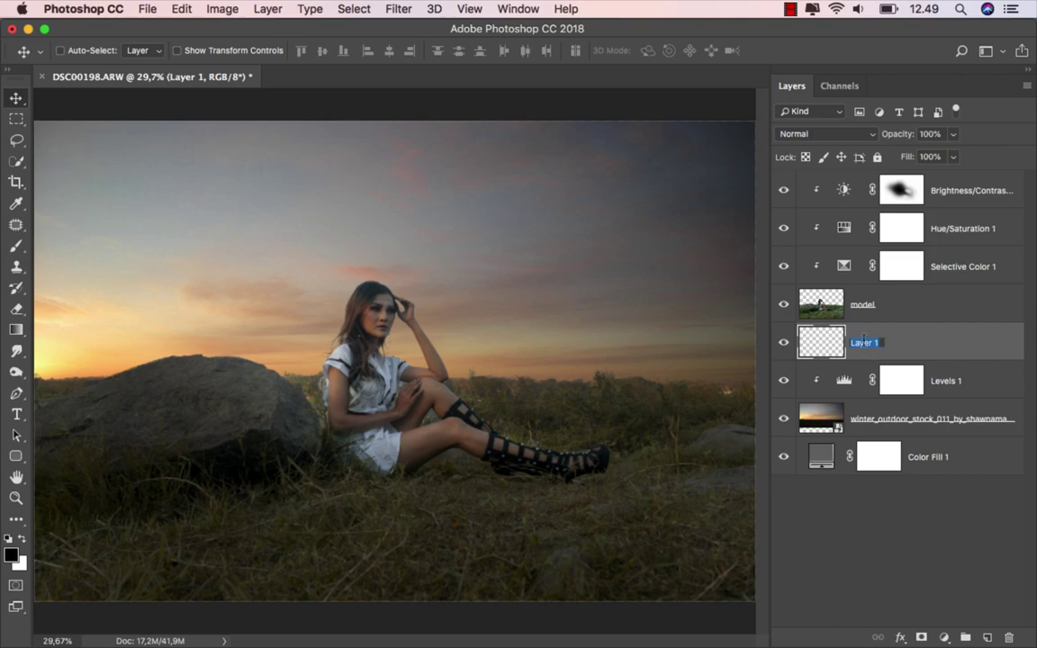
{"action": "type", "text": "color"}
{"action": "key", "text": "Return"}
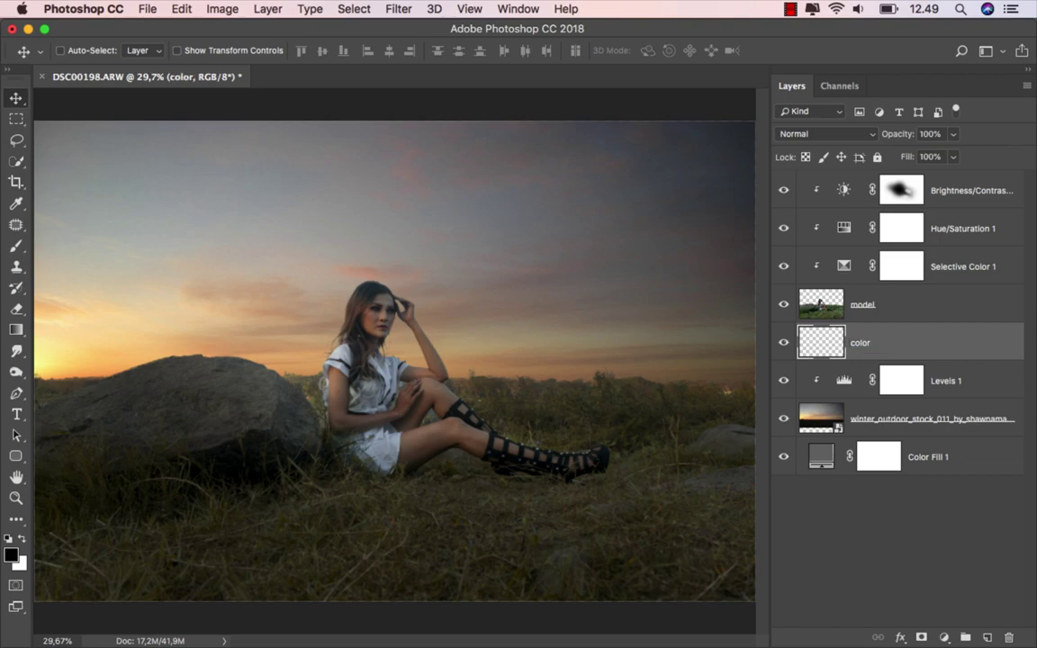
{"action": "left_click", "coordinate": [20, 248]}
{"action": "left_click", "coordinate": [11, 554]}
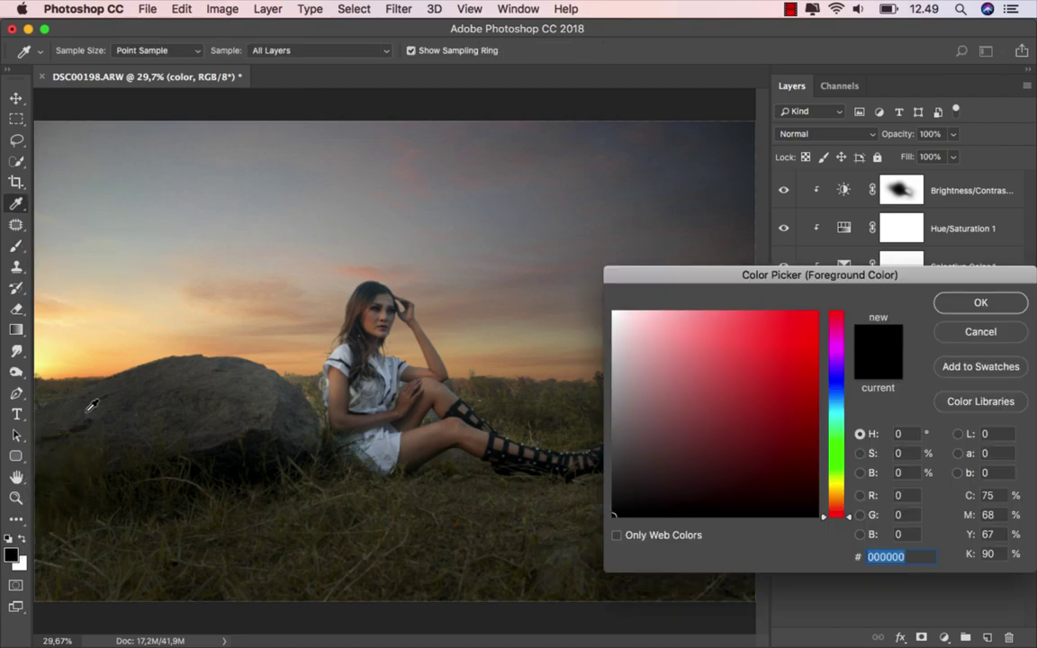
{"action": "left_click", "coordinate": [94, 359]}
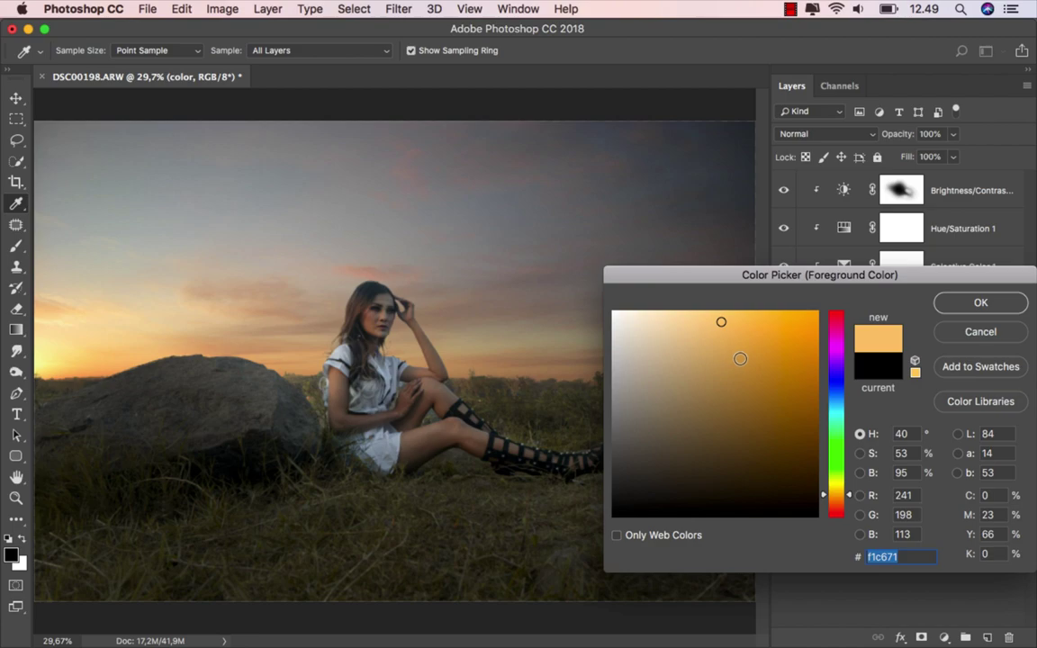
{"action": "left_click", "coordinate": [981, 304]}
- Paint a soft orange glow behind the model at 100% opacity, blended in Overlay
{"action": "scroll", "coordinate": [394, 360], "scroll_direction": "down", "scroll_amount": 2}
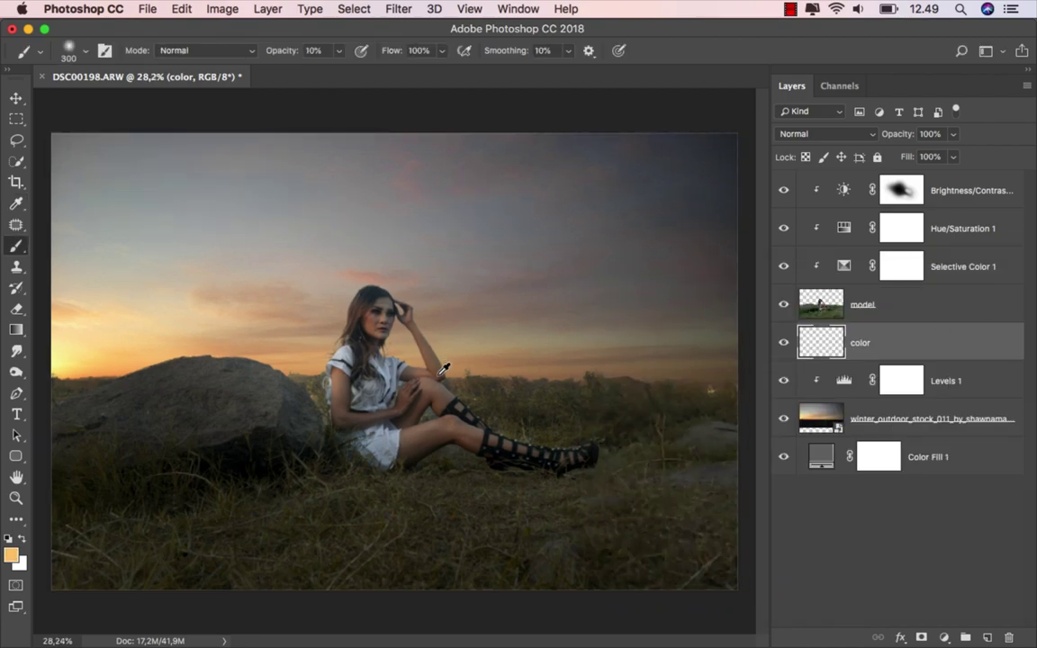
{"action": "left_click", "coordinate": [340, 51]}
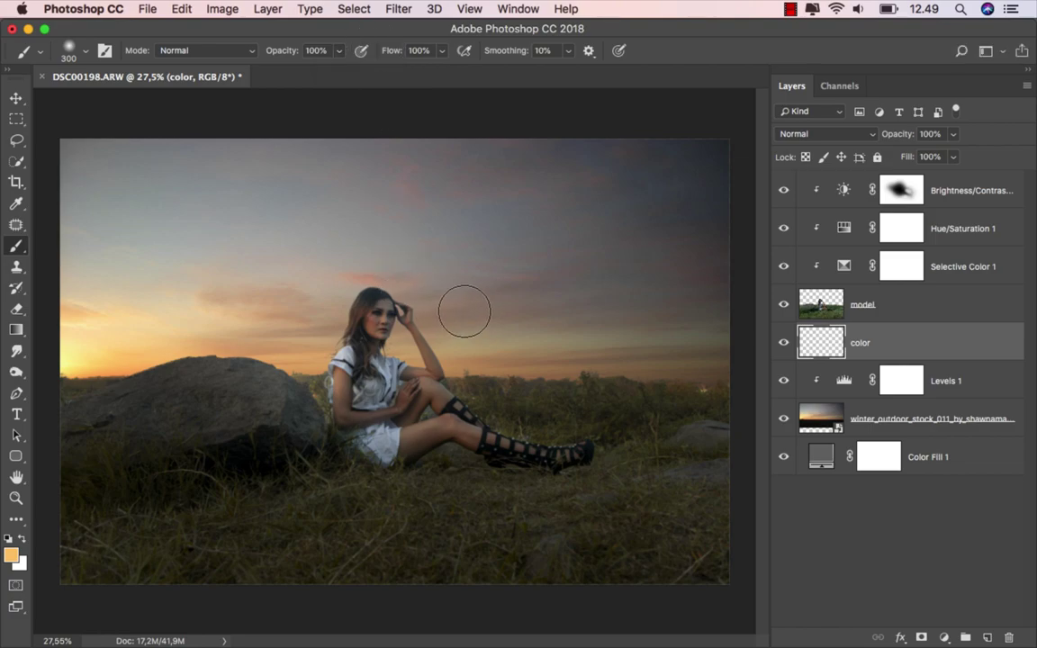
{"action": "key", "text": "bracketright"}
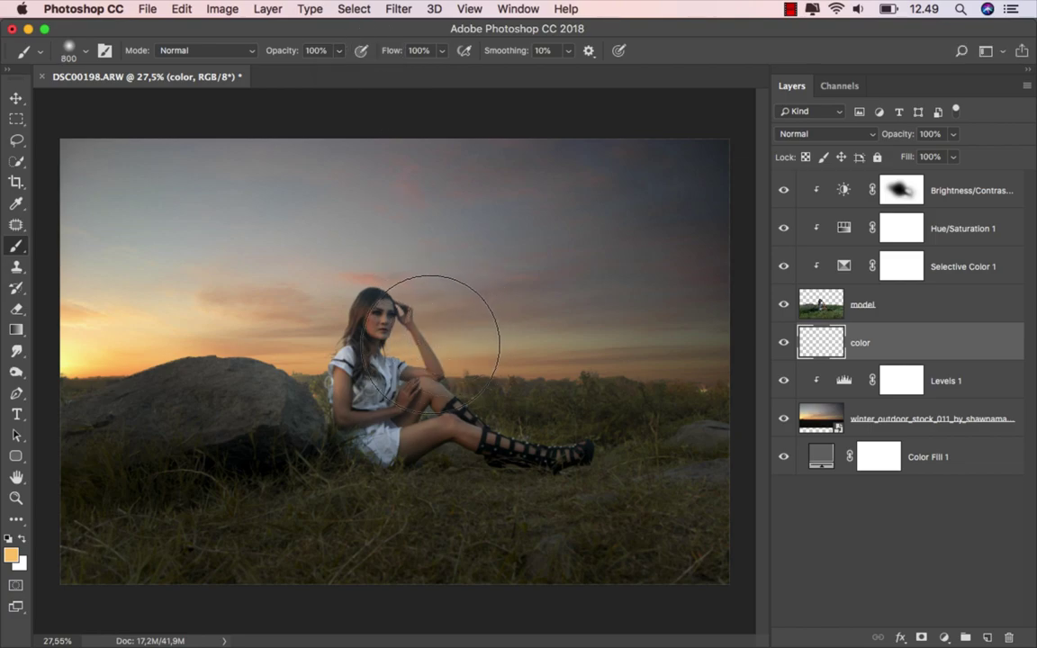
{"action": "key", "text": "bracketright"}
{"action": "key", "text": "bracketright"}
{"action": "key", "text": "bracketright"}
{"action": "key", "text": "bracketright"}
{"action": "left_click_drag", "start_coordinate": [440, 324], "coordinate": [475, 370]}
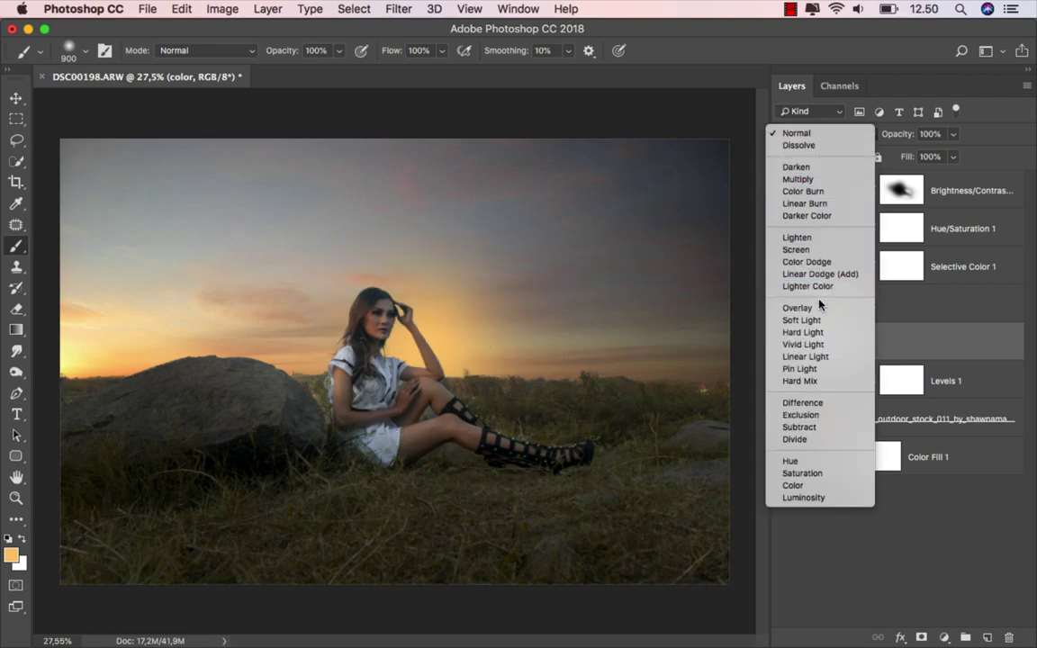
{"action": "left_click", "coordinate": [821, 308]}
{"action": "left_click_drag", "start_coordinate": [719, 346], "coordinate": [623, 346]}
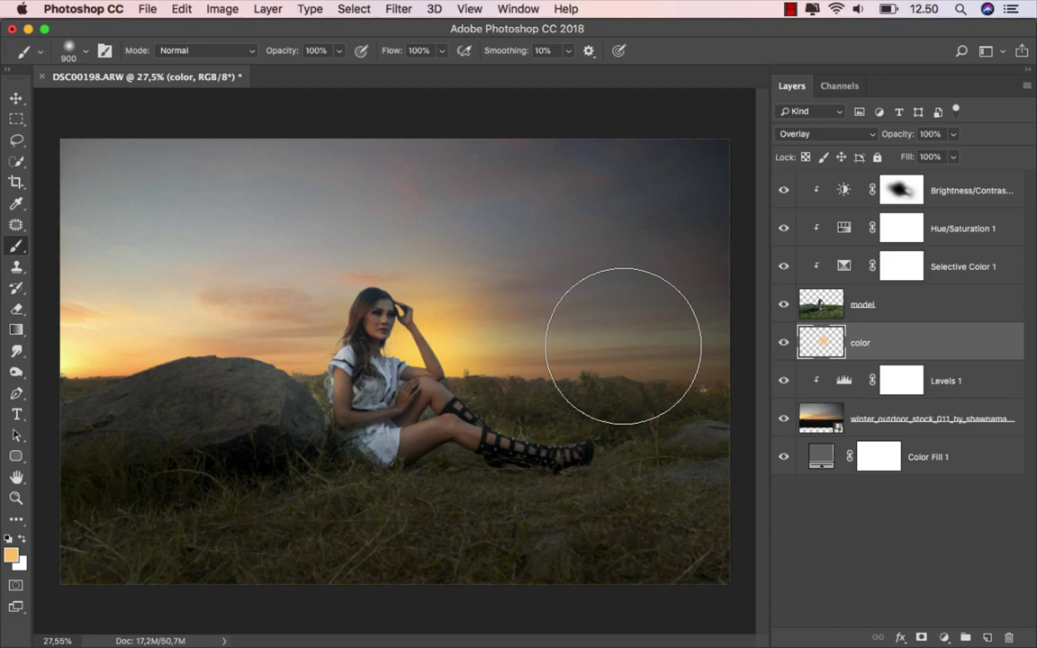
- Free-transform the orange glow, stretching it wider and flattening it into a band
{"action": "key", "text": "super+t"}
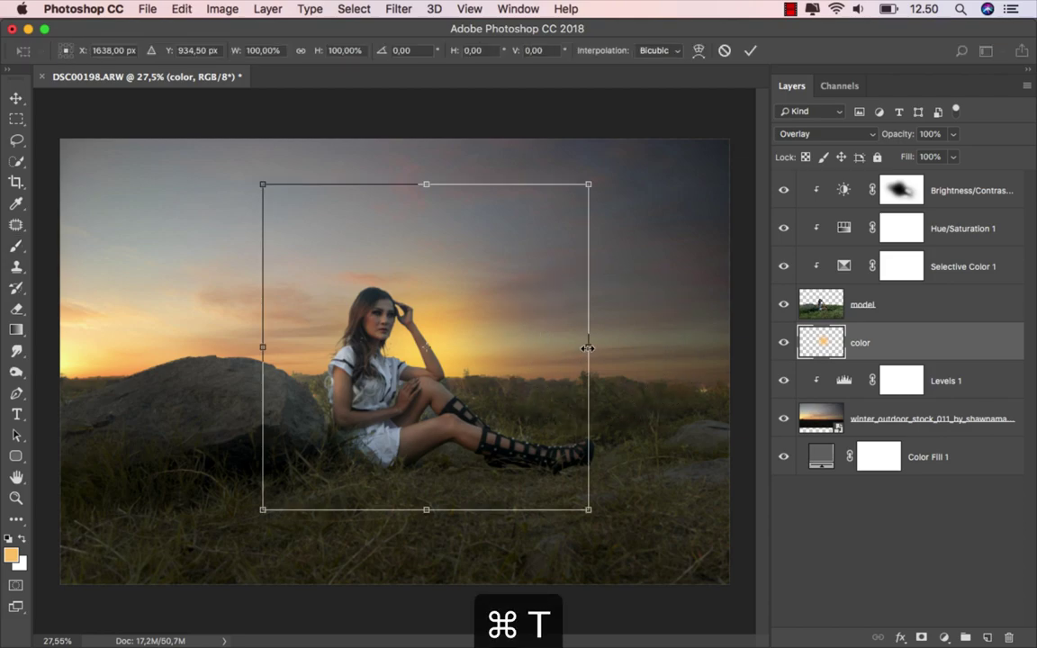
{"action": "left_click_drag", "start_coordinate": [587, 347], "coordinate": [708, 347]}
{"action": "left_click_drag", "start_coordinate": [426, 185], "coordinate": [428, 276]}
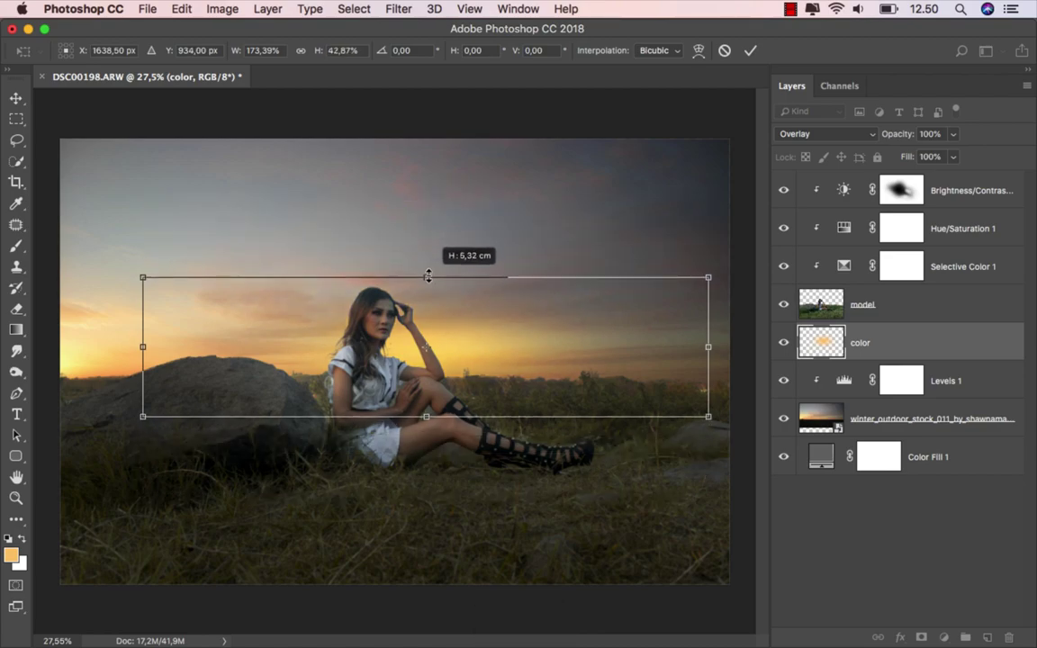
{"action": "scroll", "coordinate": [438, 376], "scroll_direction": "down", "scroll_amount": 1}
{"action": "scroll", "coordinate": [437, 378], "scroll_direction": "down", "scroll_amount": 2}
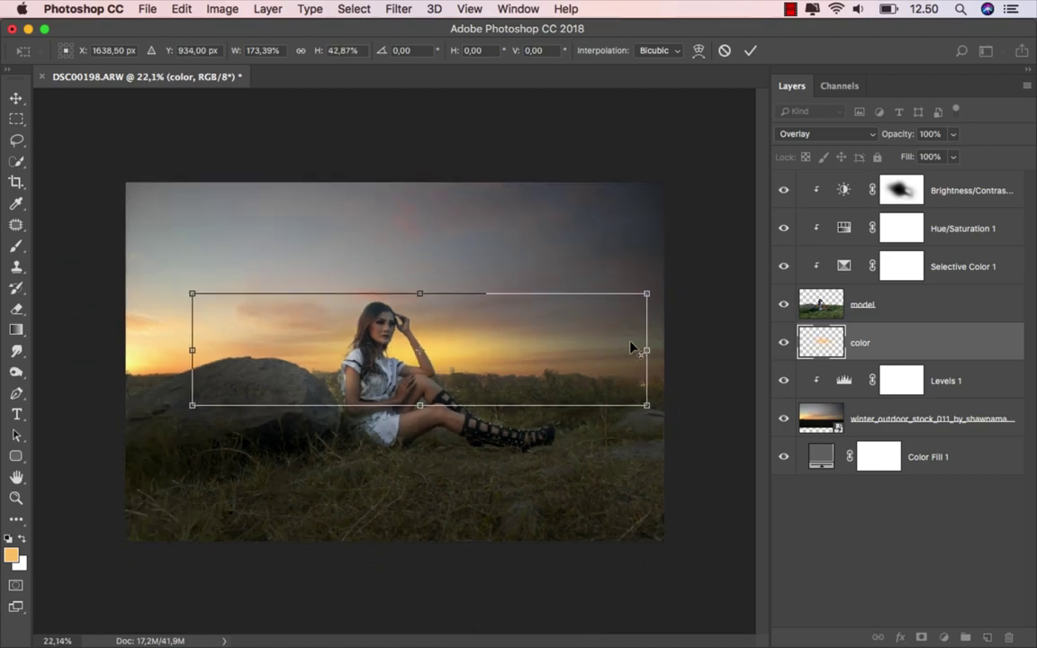
{"action": "left_click_drag", "start_coordinate": [644, 348], "coordinate": [752, 347]}
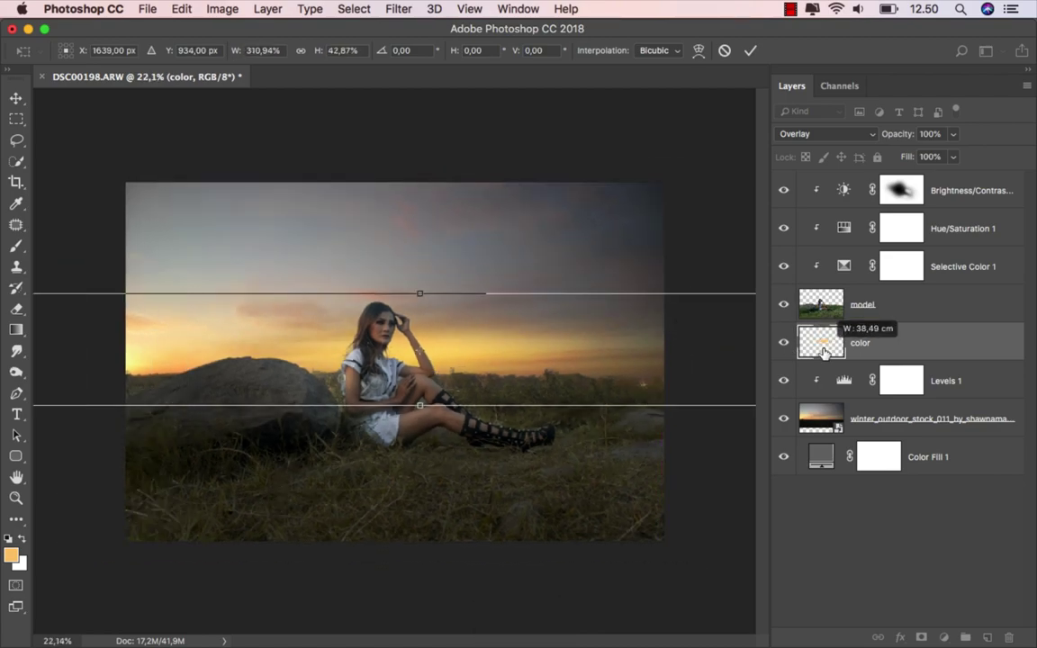
- Reposition and fine-tune the glow band along the horizon and commit the transform
{"action": "left_click_drag", "start_coordinate": [619, 362], "coordinate": [621, 400]}
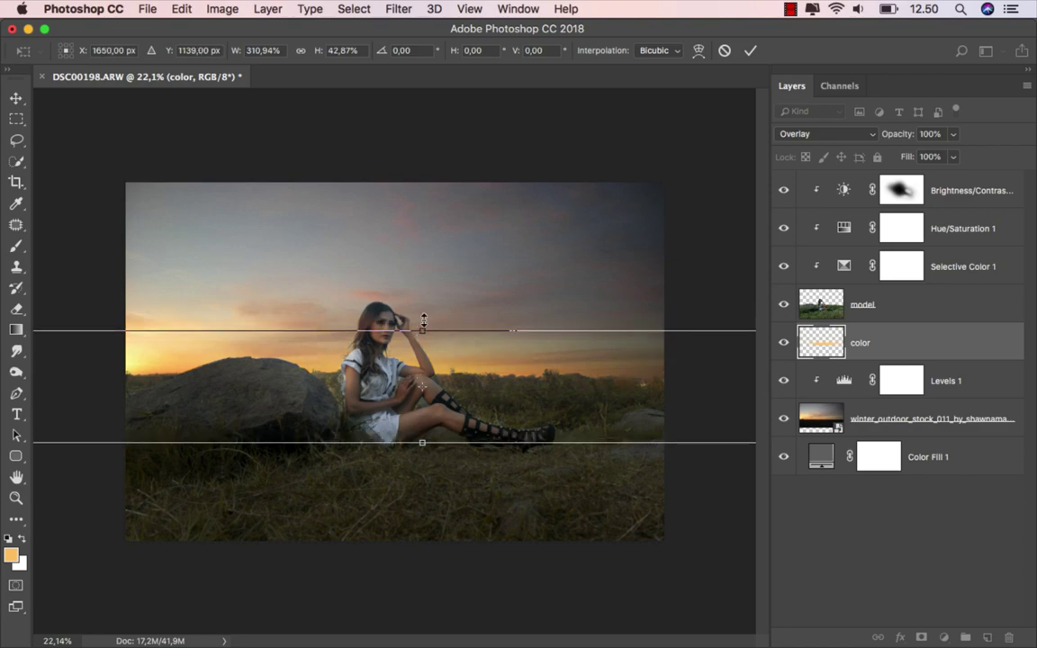
{"action": "mouse_move", "coordinate": [423, 322]}
{"action": "left_mouse_down"}
{"action": "mouse_move", "coordinate": [523, 352]}
{"action": "mouse_move", "coordinate": [511, 334]}
{"action": "left_mouse_up"}
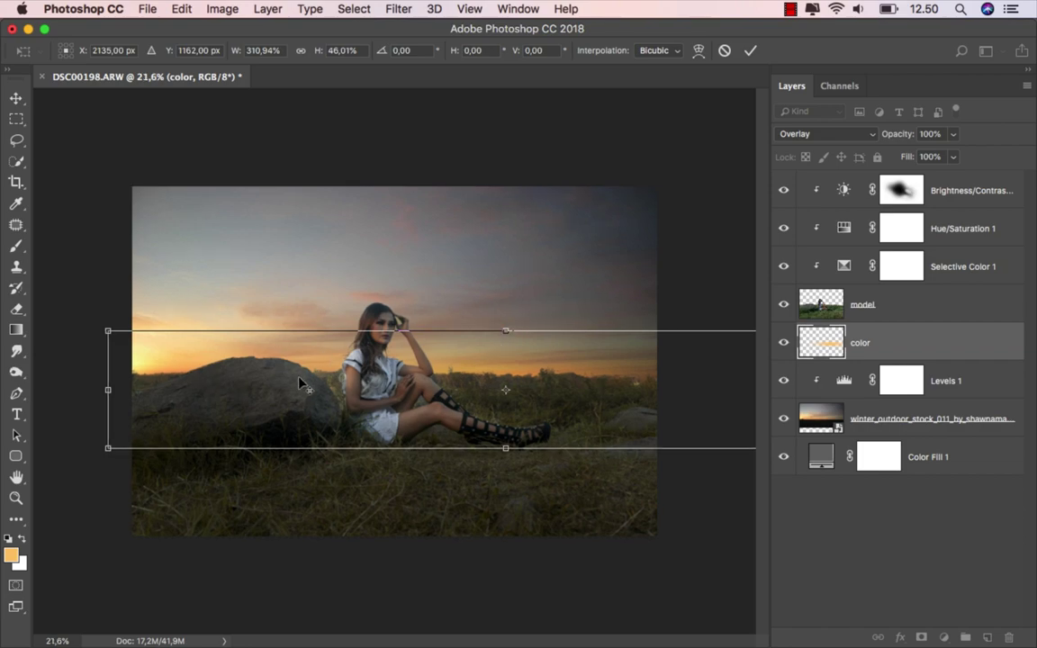
{"action": "scroll", "coordinate": [268, 338], "scroll_direction": "down", "scroll_amount": 1}
{"action": "left_click_drag", "start_coordinate": [114, 387], "coordinate": [70, 387]}
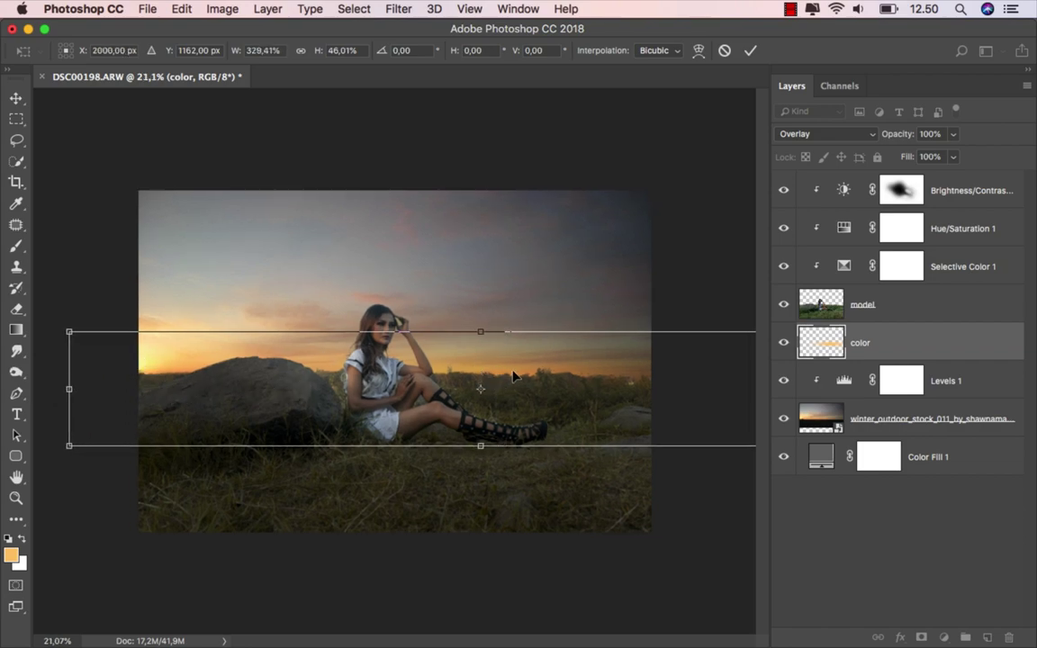
{"action": "left_click_drag", "start_coordinate": [522, 370], "coordinate": [536, 370]}
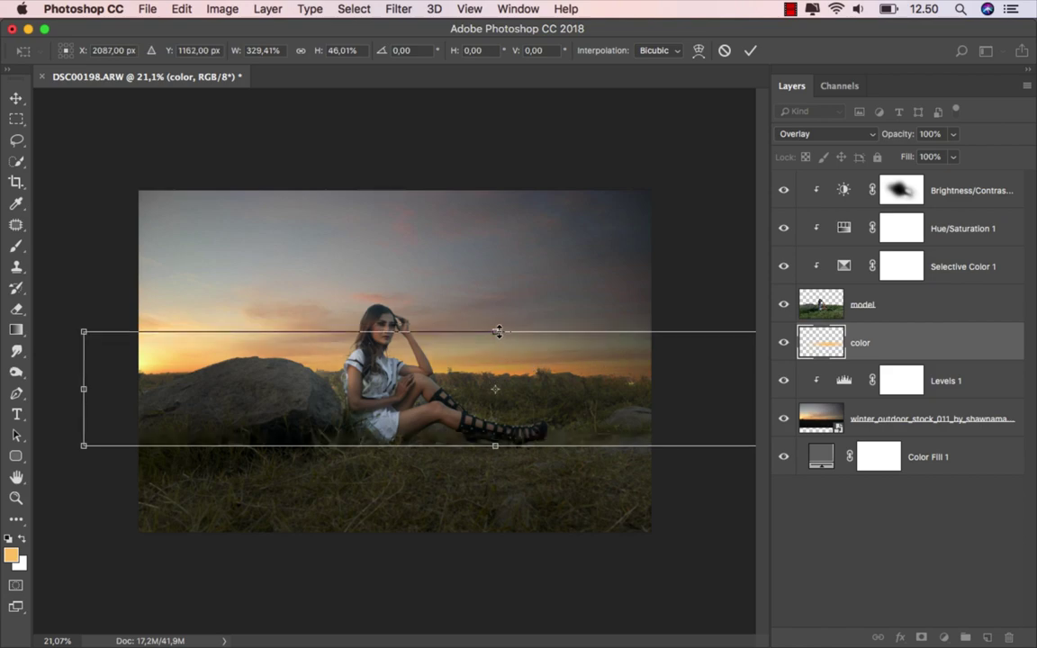
{"action": "left_click_drag", "start_coordinate": [496, 331], "coordinate": [499, 326]}
{"action": "key", "text": "Return"}
- Create a new top layer named 'color 2'
{"action": "key", "text": "b"}
{"action": "scroll", "coordinate": [509, 317], "scroll_direction": "up", "scroll_amount": 2}
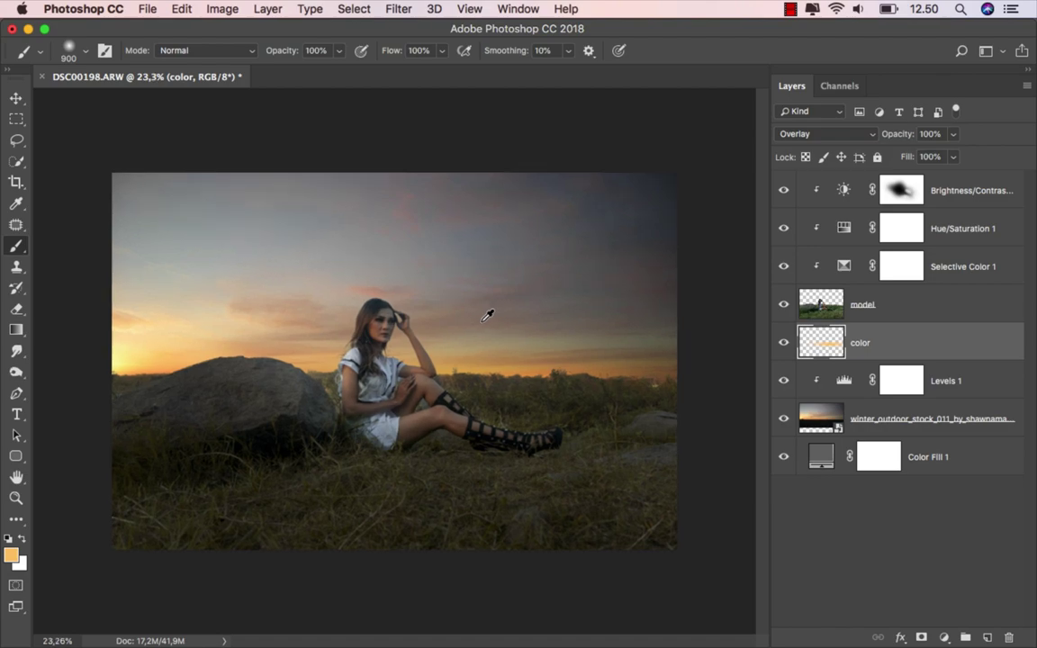
{"action": "scroll", "coordinate": [488, 308], "scroll_direction": "up", "scroll_amount": 2}
{"action": "scroll", "coordinate": [472, 317], "scroll_direction": "up", "scroll_amount": 2}
{"action": "scroll", "coordinate": [472, 317], "scroll_direction": "up", "scroll_amount": 2}
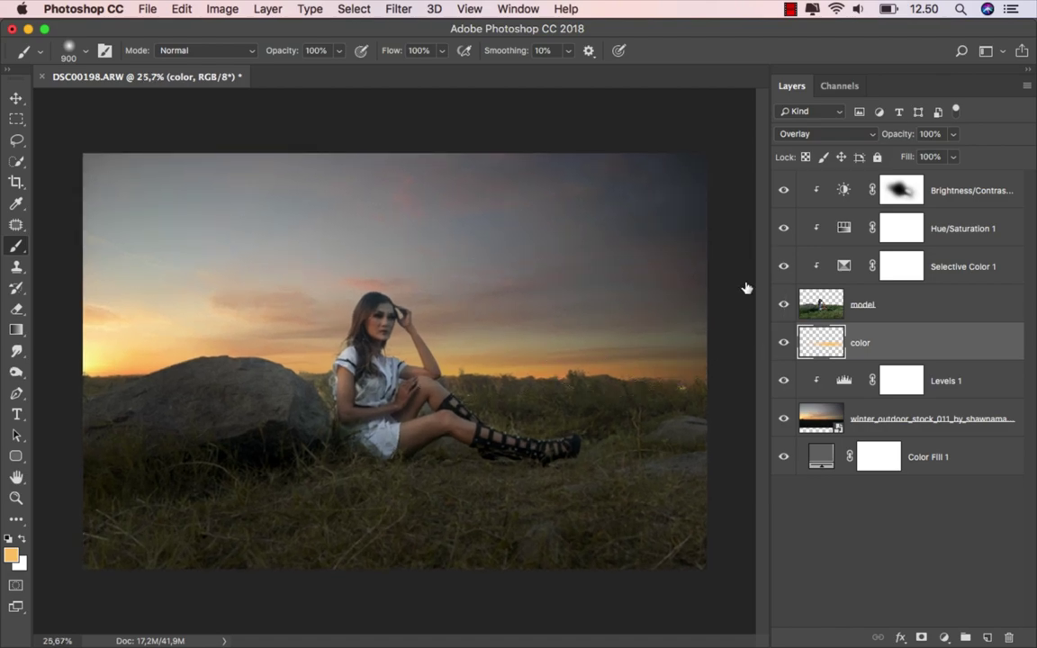
{"action": "left_click", "coordinate": [957, 196]}
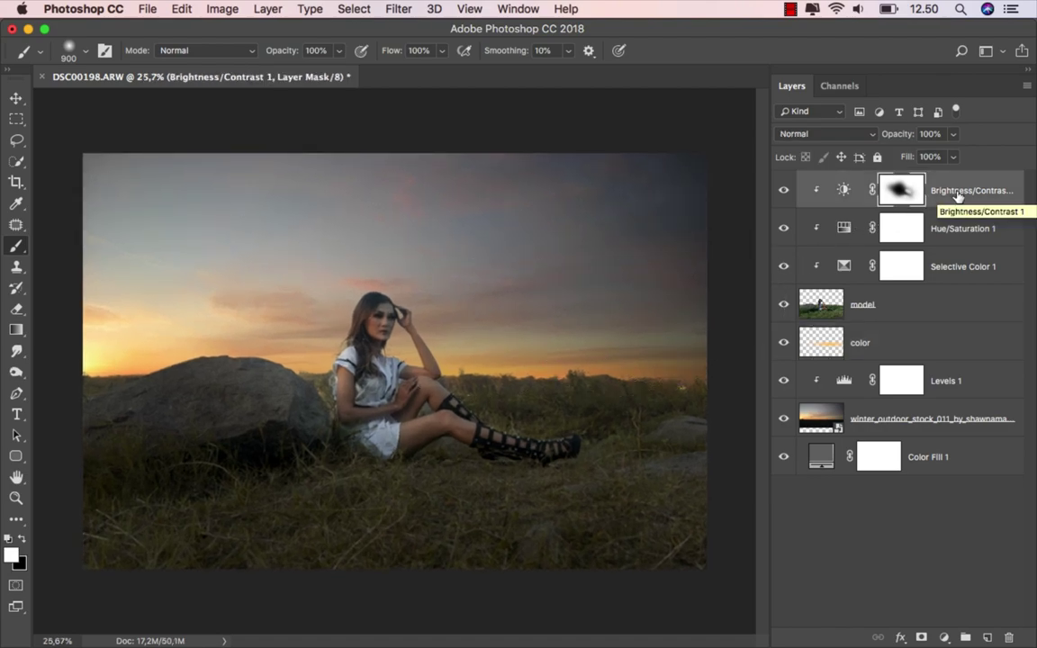
{"action": "key", "text": "ctrl+shift+alt+n"}
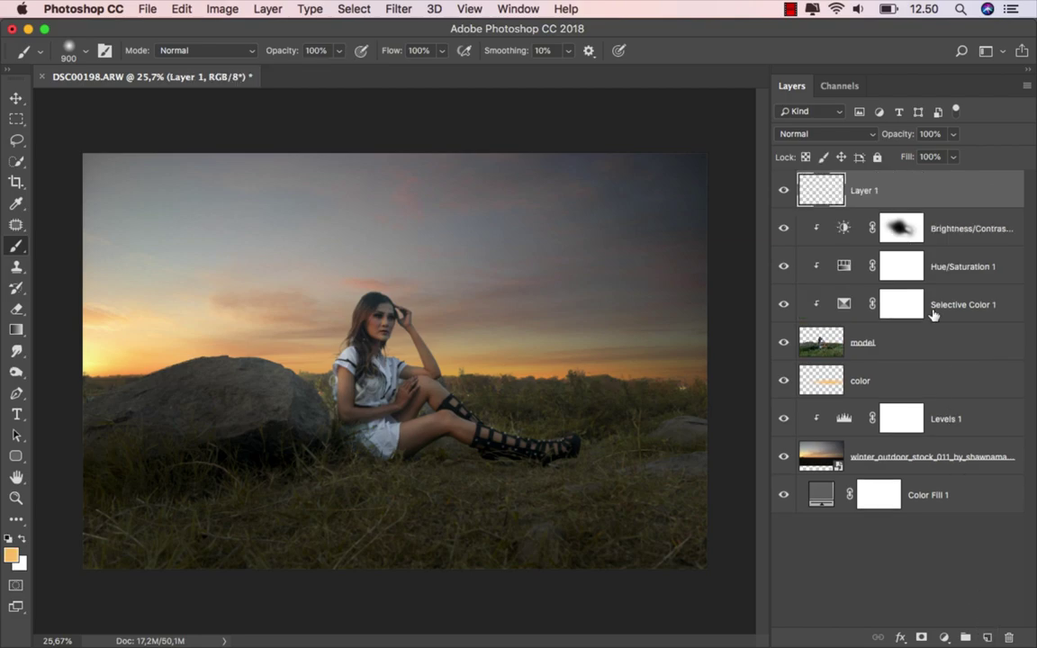
{"action": "type", "text": "color"}
{"action": "type", "text": " 2"}
{"action": "key", "text": "Return"}
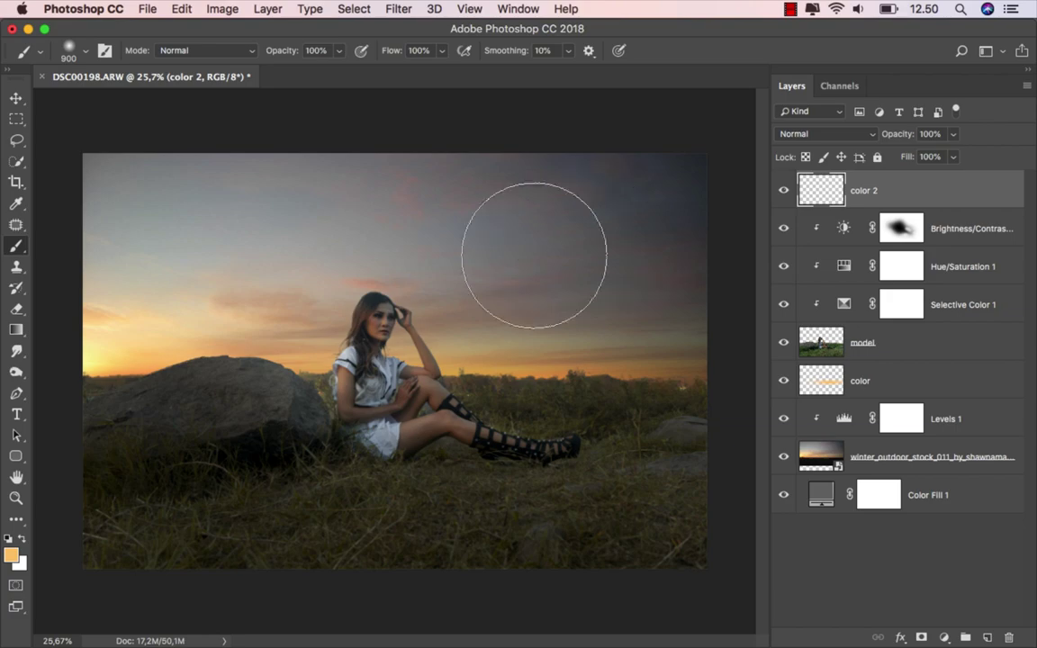
- Paint an orange glow beside the model's head in Overlay, then widen and shift it
{"action": "left_click", "coordinate": [299, 321]}
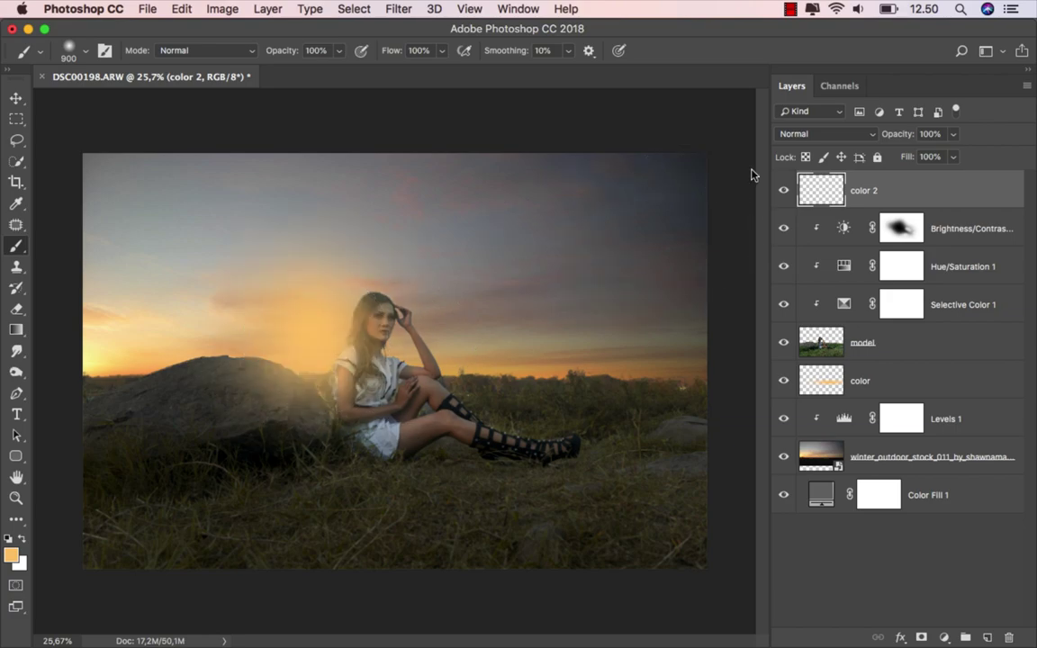
{"action": "left_click", "coordinate": [815, 133]}
{"action": "left_click", "coordinate": [820, 309]}
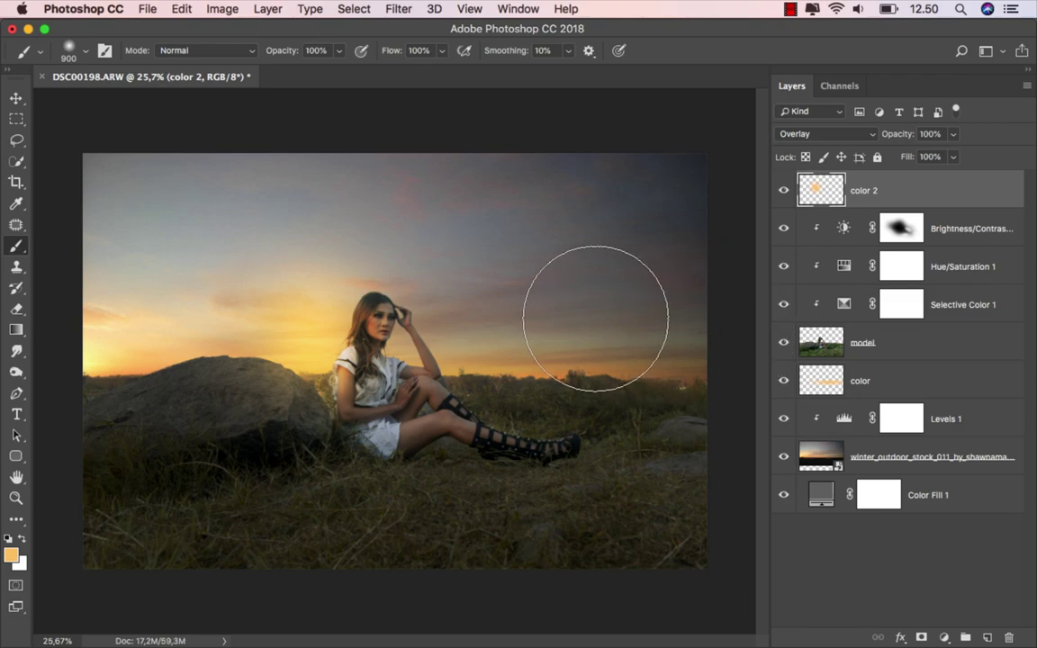
{"action": "key", "text": "super+t"}
{"action": "left_click_drag", "start_coordinate": [465, 335], "coordinate": [574, 333]}
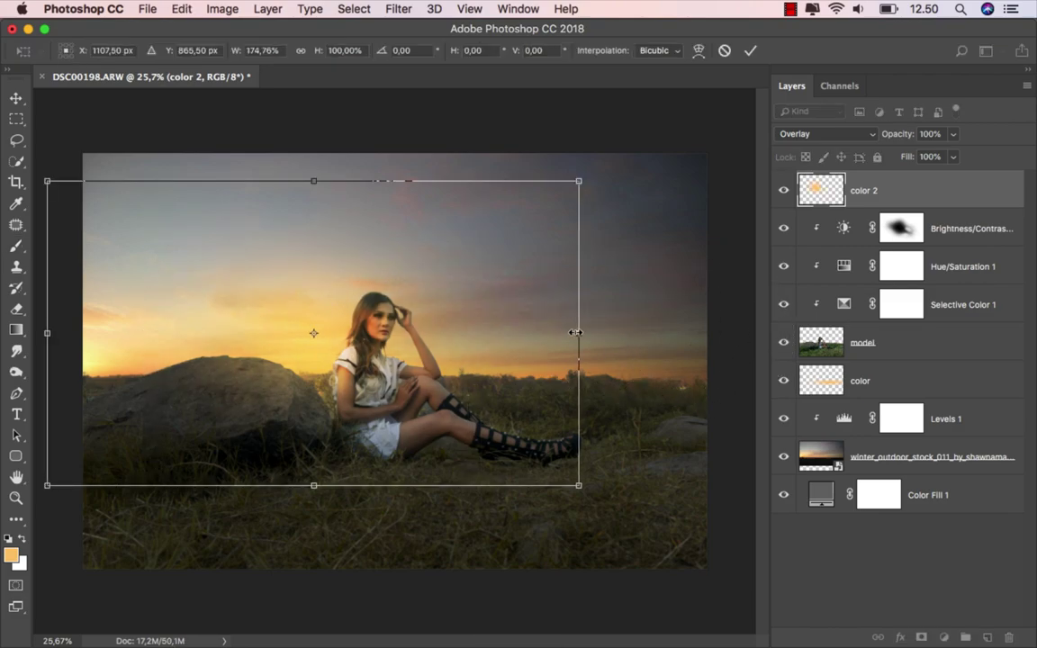
{"action": "left_click_drag", "start_coordinate": [481, 334], "coordinate": [435, 347]}
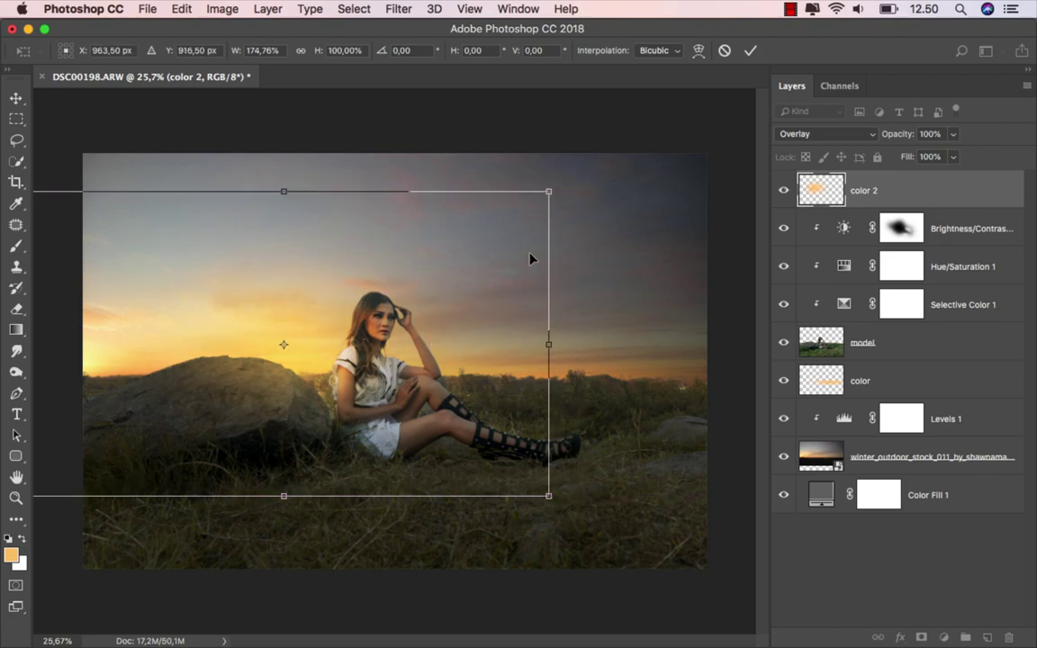
{"action": "left_click_drag", "start_coordinate": [549, 191], "coordinate": [549, 204]}
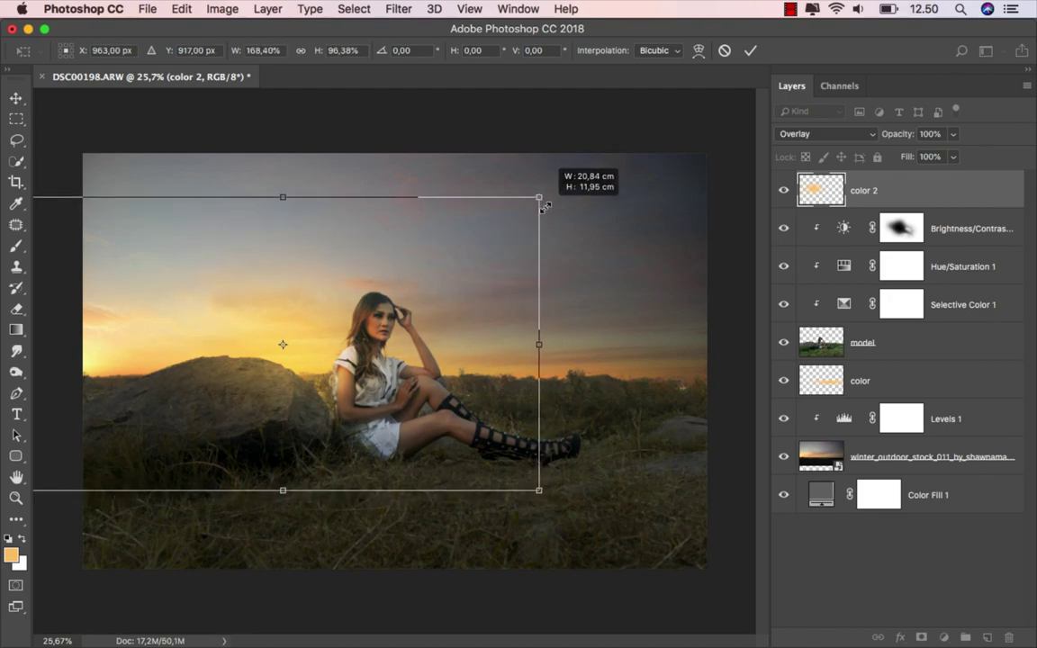
{"action": "left_click_drag", "start_coordinate": [435, 279], "coordinate": [450, 297]}
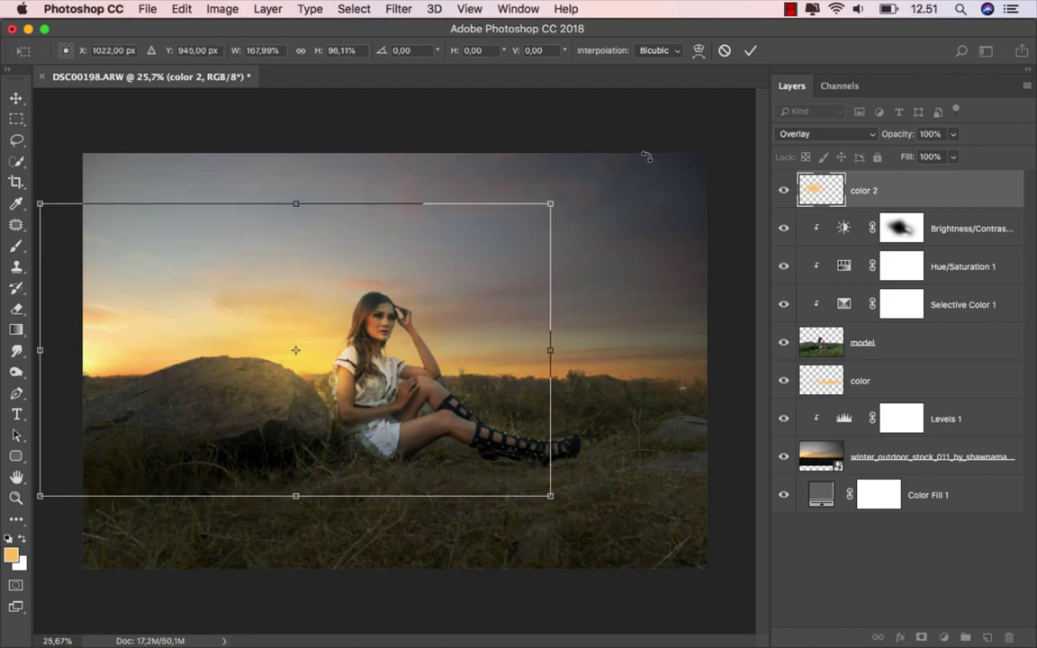
{"action": "left_click", "coordinate": [750, 51]}
- Lower color 2 to 70% opacity, compare, and nudge the glow into place
{"action": "left_click", "coordinate": [954, 134]}
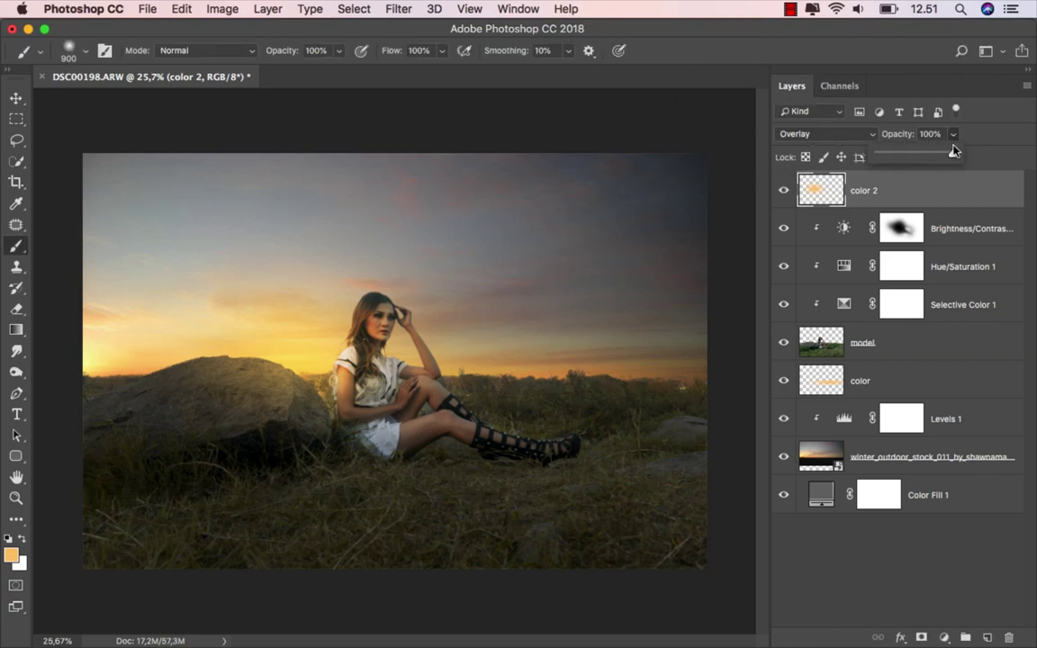
{"action": "left_click_drag", "start_coordinate": [956, 153], "coordinate": [938, 156]}
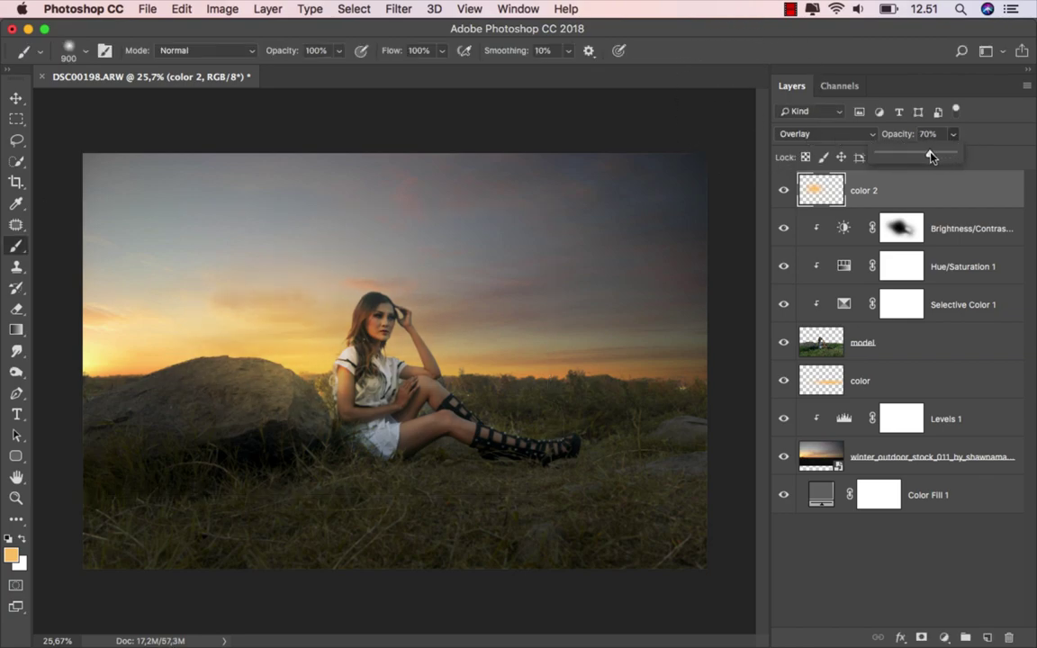
{"action": "left_click", "coordinate": [937, 195]}
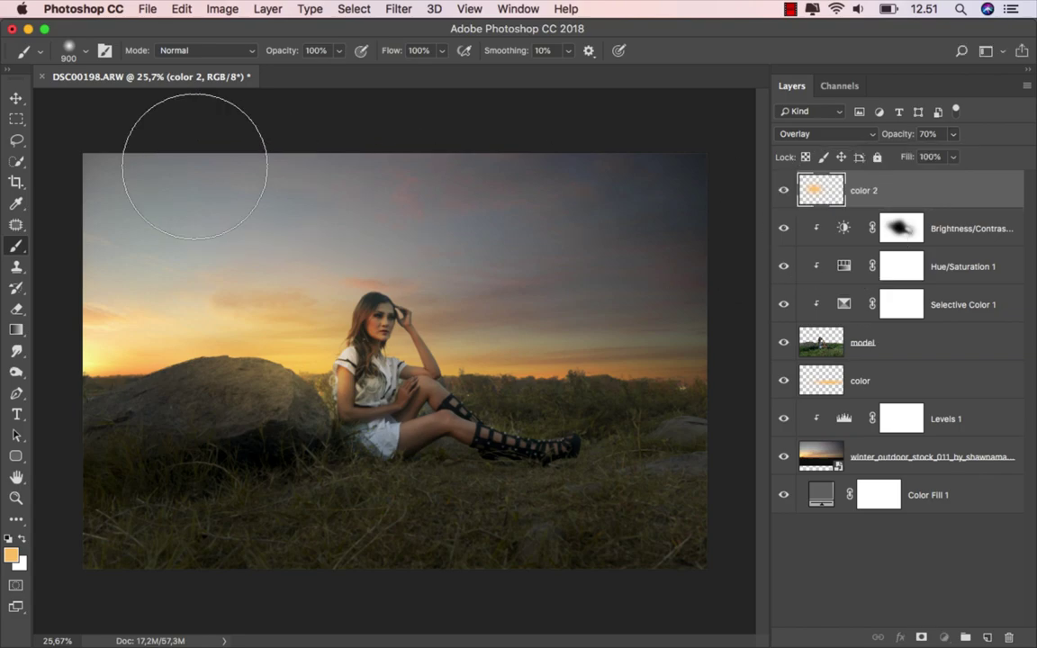
{"action": "left_click", "coordinate": [18, 98]}
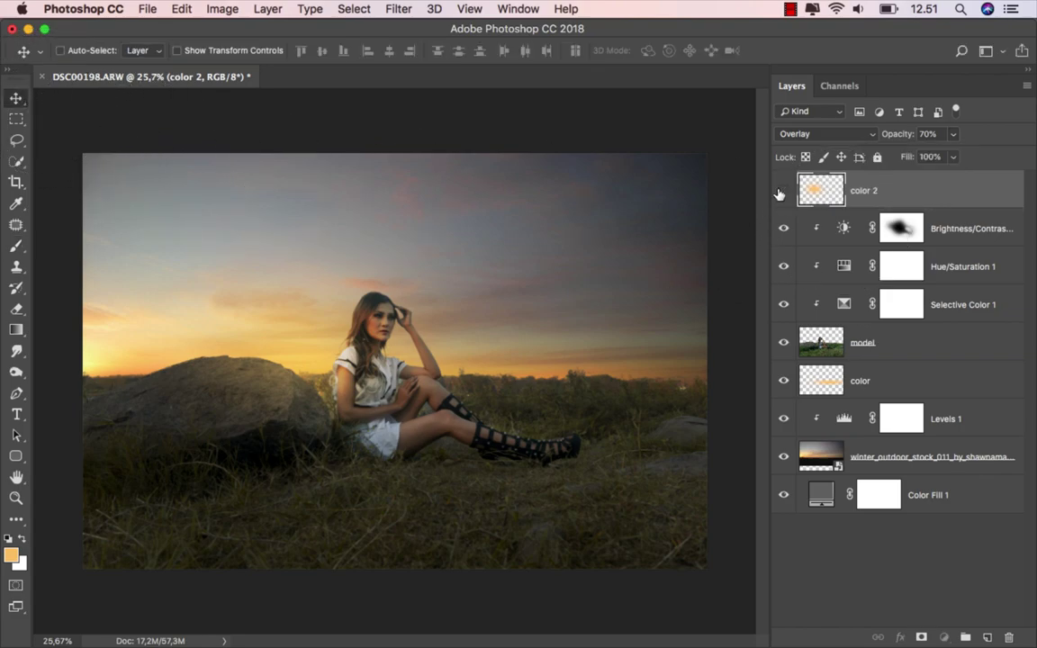
{"action": "scroll", "coordinate": [579, 337], "scroll_direction": "up", "scroll_amount": 1}
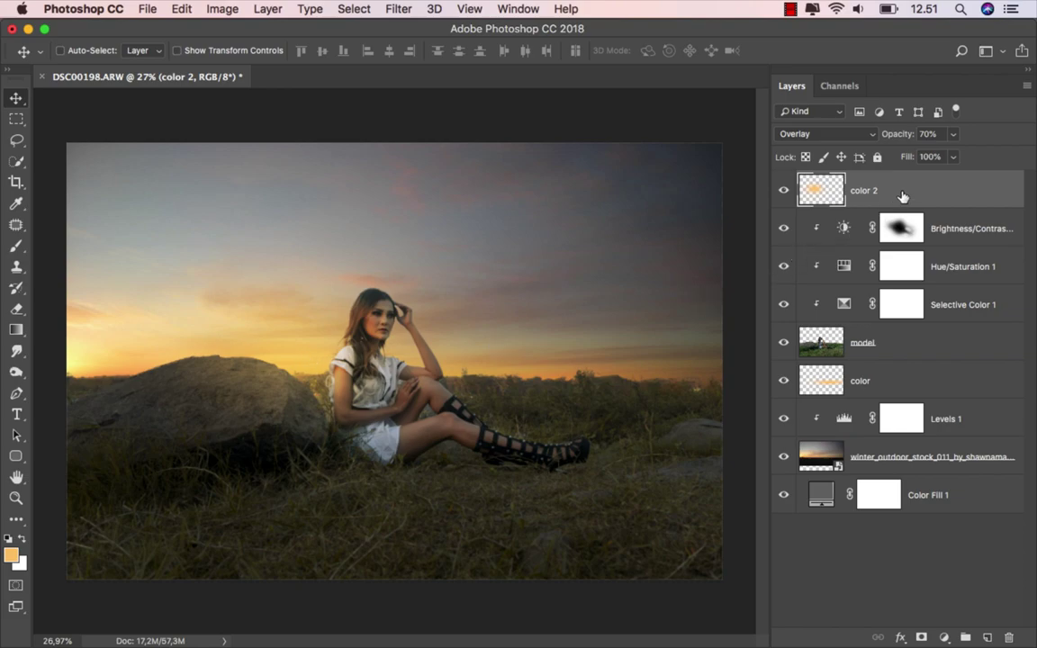
{"action": "left_click", "coordinate": [783, 190]}
{"action": "mouse_move", "coordinate": [278, 337]}
{"action": "left_mouse_down"}
{"action": "mouse_move", "coordinate": [380, 356]}
{"action": "mouse_move", "coordinate": [361, 314]}
{"action": "left_mouse_up"}
{"action": "left_click", "coordinate": [922, 385]}
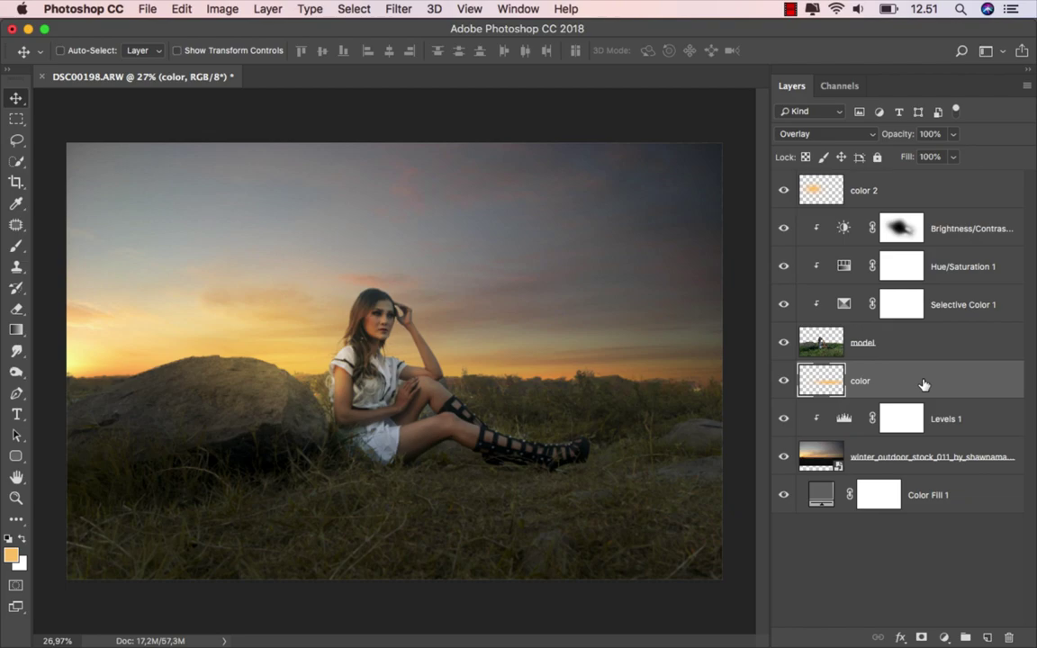
- Create a layer named 'blue' and pick a blue foreground colour for the Gradient tool
{"action": "key", "text": "ctrl+alt+shift+n"}
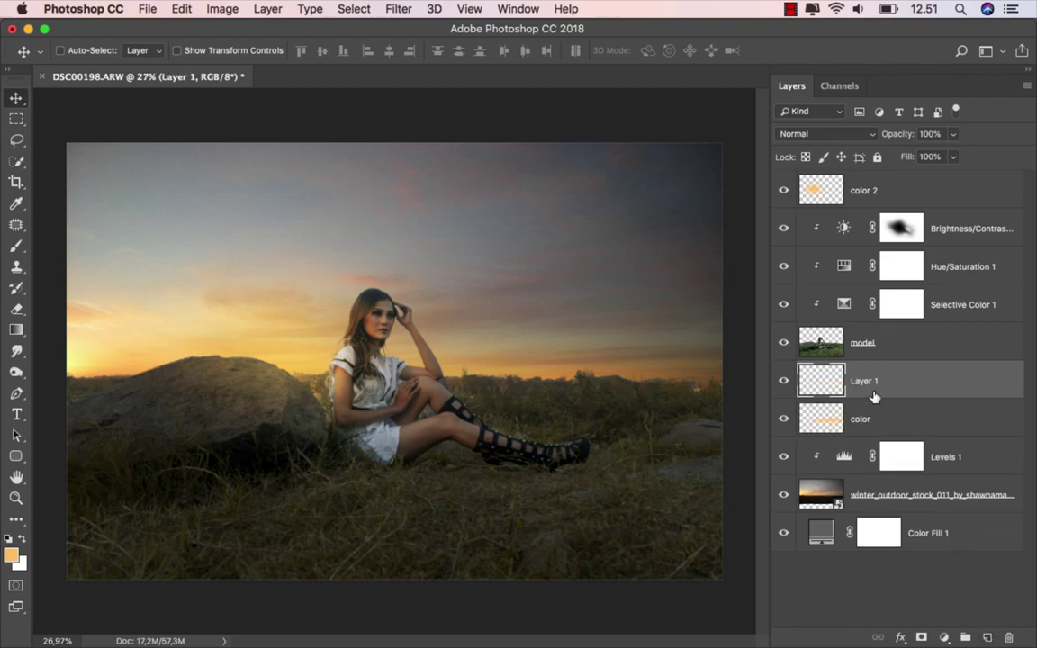
{"action": "type", "text": "blue"}
{"action": "key", "text": "Return"}
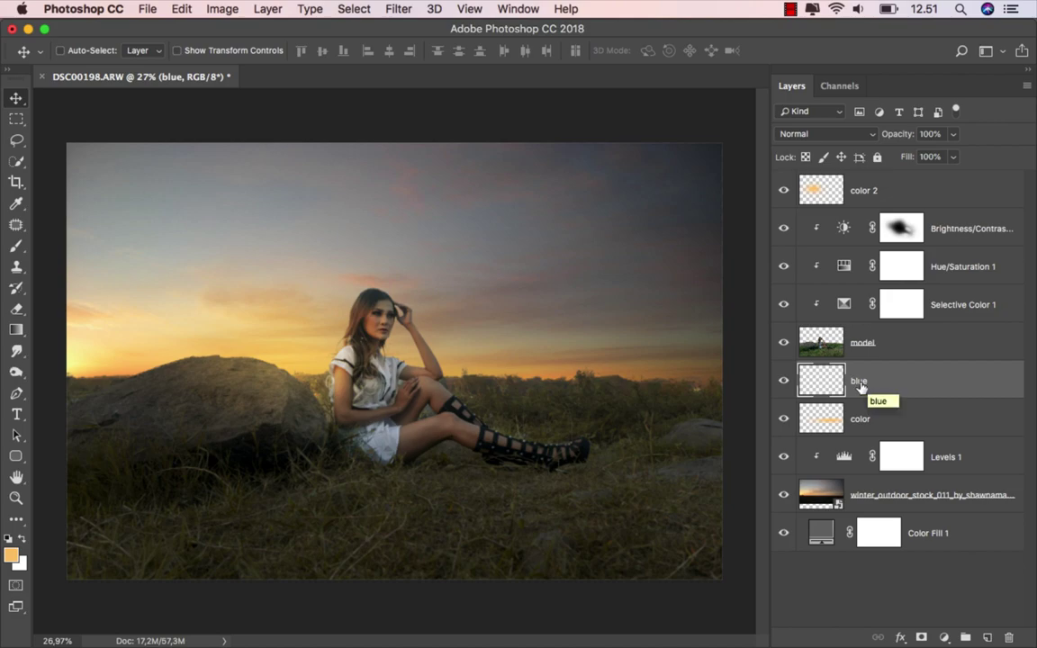
{"action": "left_click", "coordinate": [18, 331]}
{"action": "left_click", "coordinate": [59, 329]}
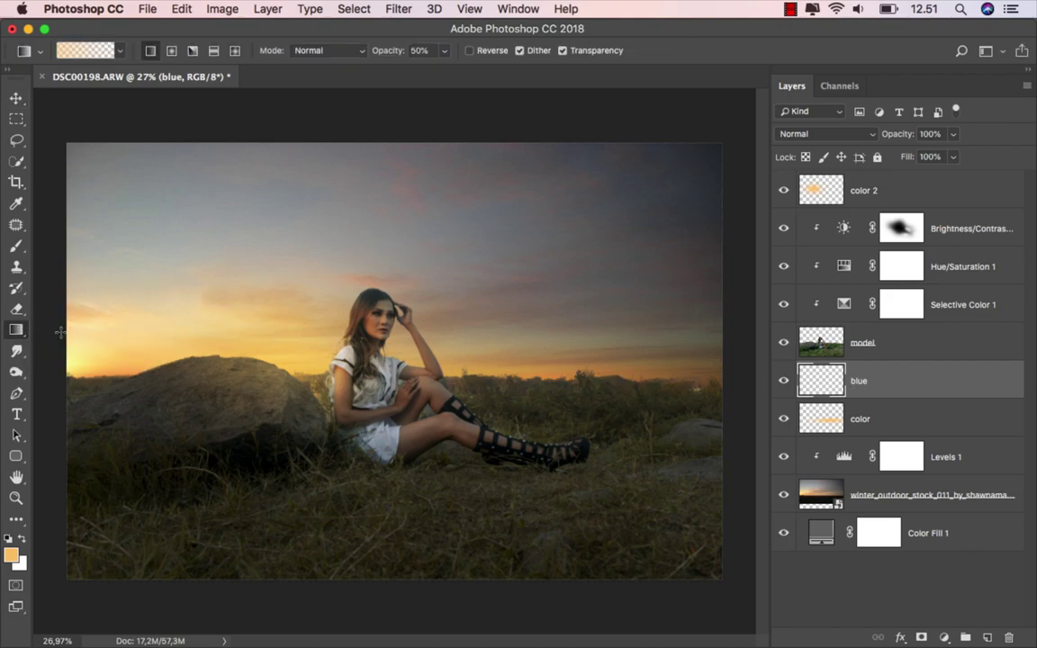
{"action": "left_click", "coordinate": [13, 556]}
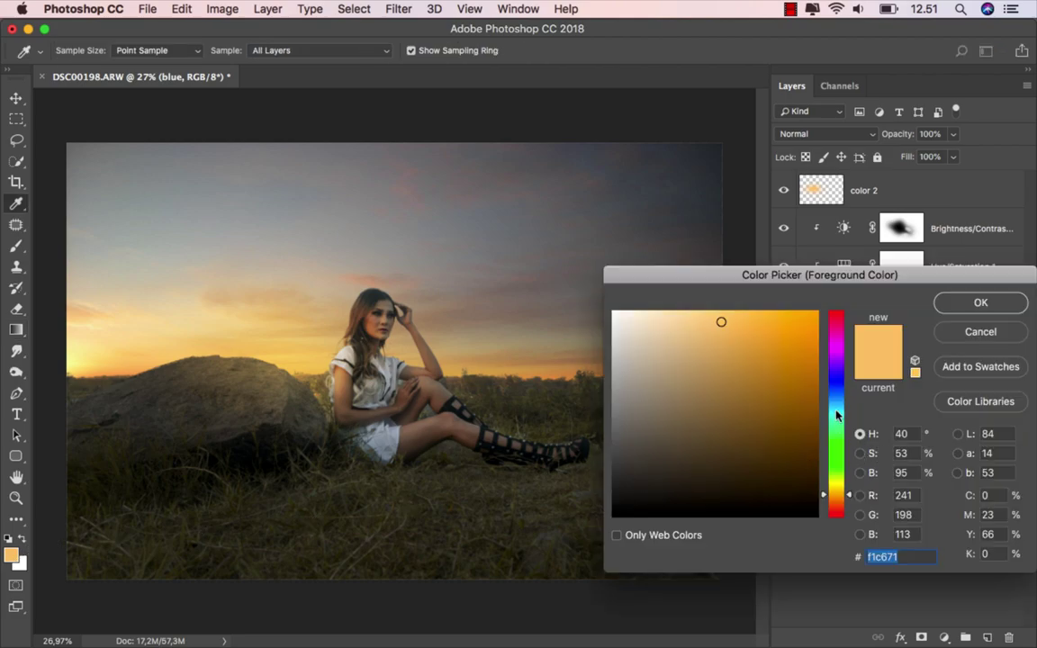
{"action": "mouse_move", "coordinate": [837, 411]}
{"action": "left_mouse_down"}
{"action": "mouse_move", "coordinate": [842, 398]}
{"action": "mouse_move", "coordinate": [786, 384]}
{"action": "left_mouse_up"}
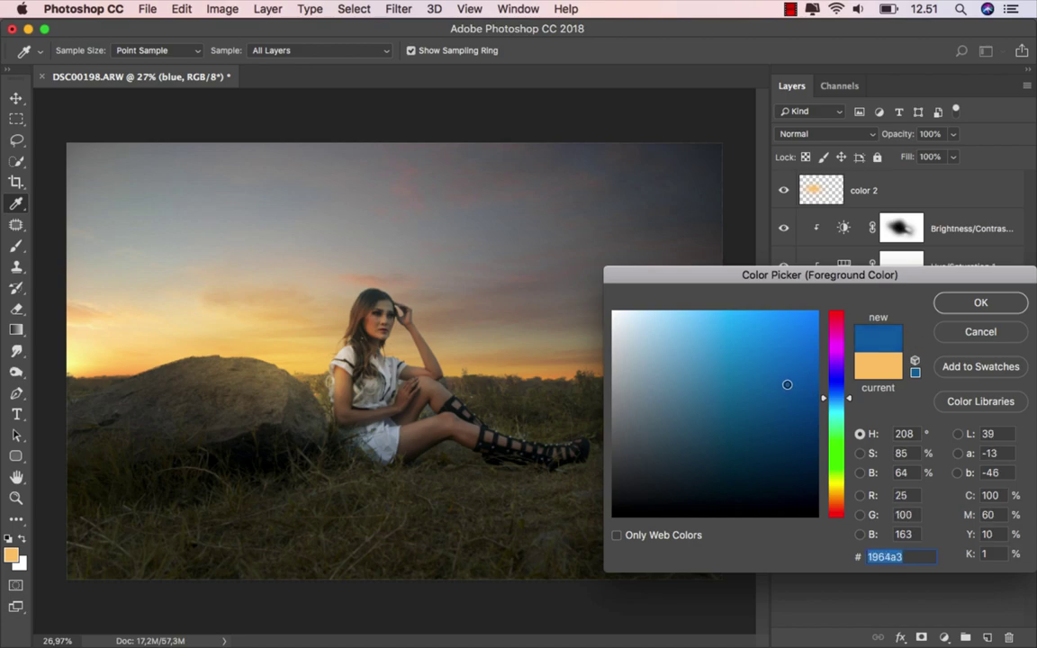
{"action": "left_click", "coordinate": [981, 302]}
{"action": "key", "text": "g"}
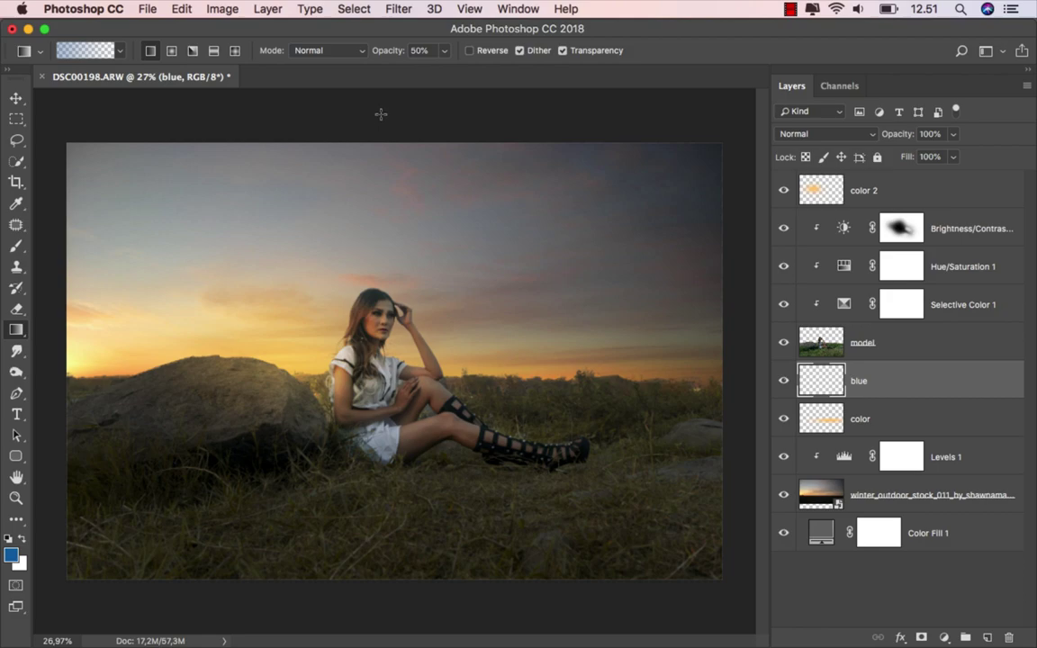
- Draw a blue gradient down the upper sky, blended in Multiply at 90% opacity
{"action": "left_click_drag", "start_coordinate": [381, 108], "coordinate": [340, 327]}
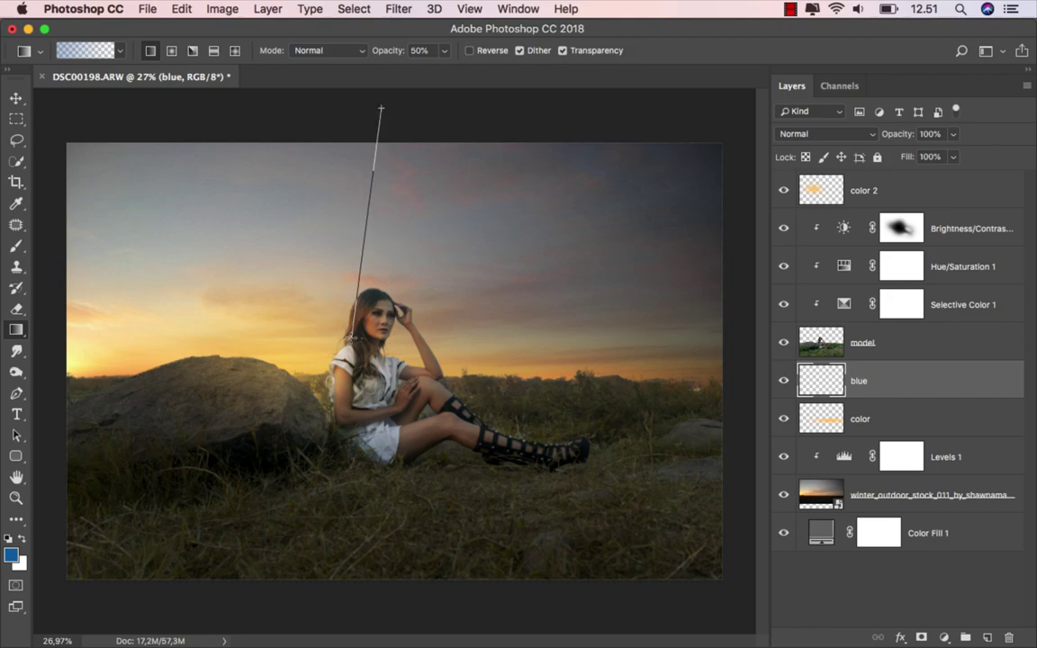
{"action": "left_click_drag", "start_coordinate": [341, 330], "coordinate": [338, 315]}
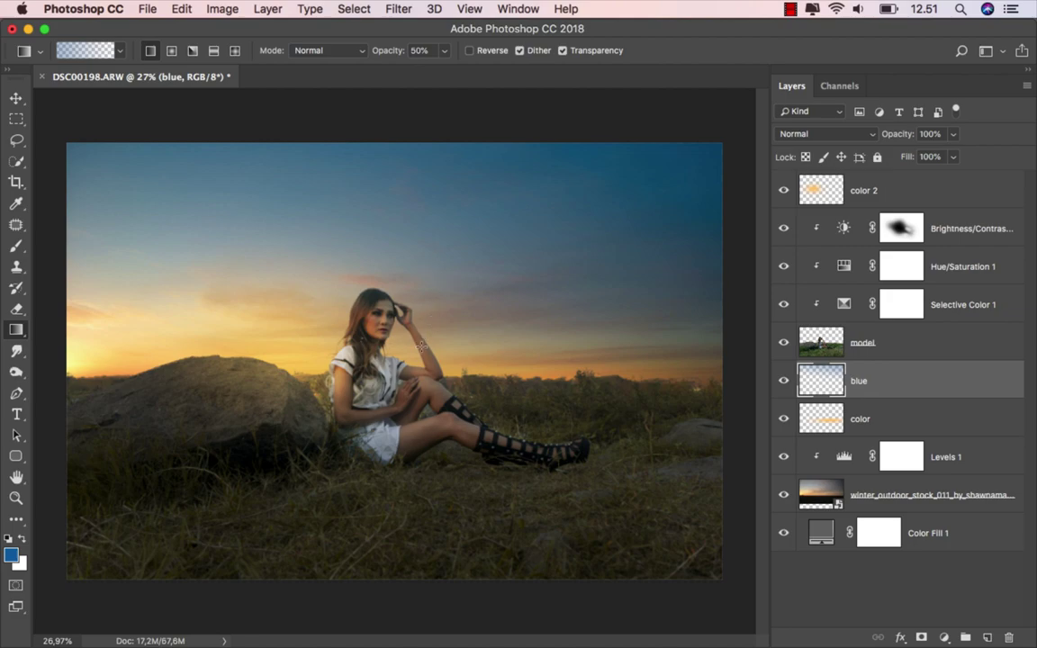
{"action": "left_click", "coordinate": [815, 133]}
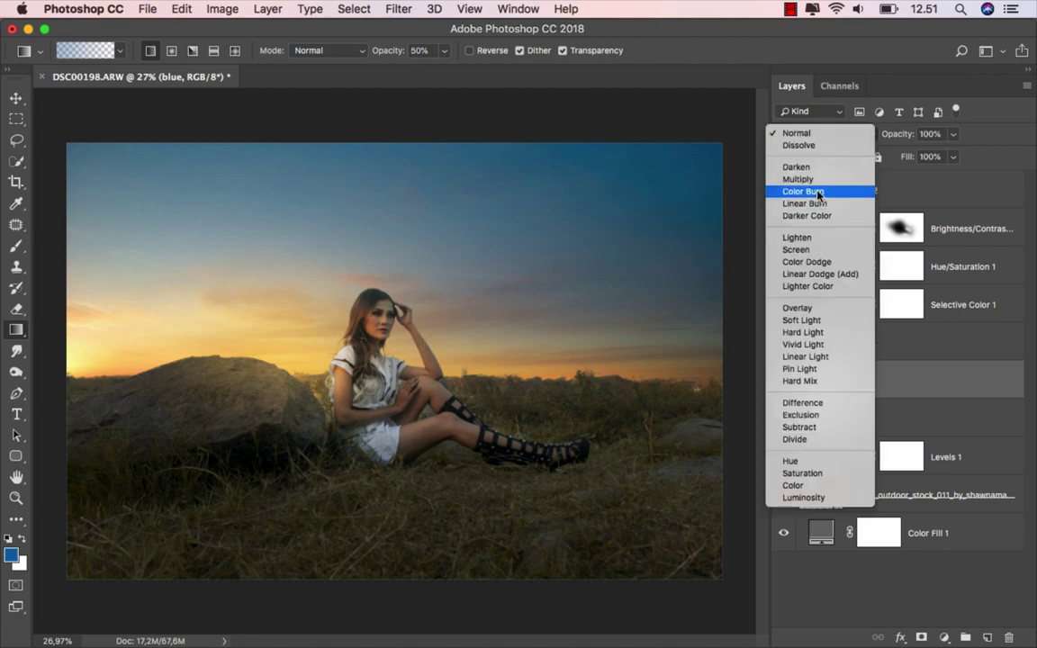
{"action": "left_click", "coordinate": [822, 180]}
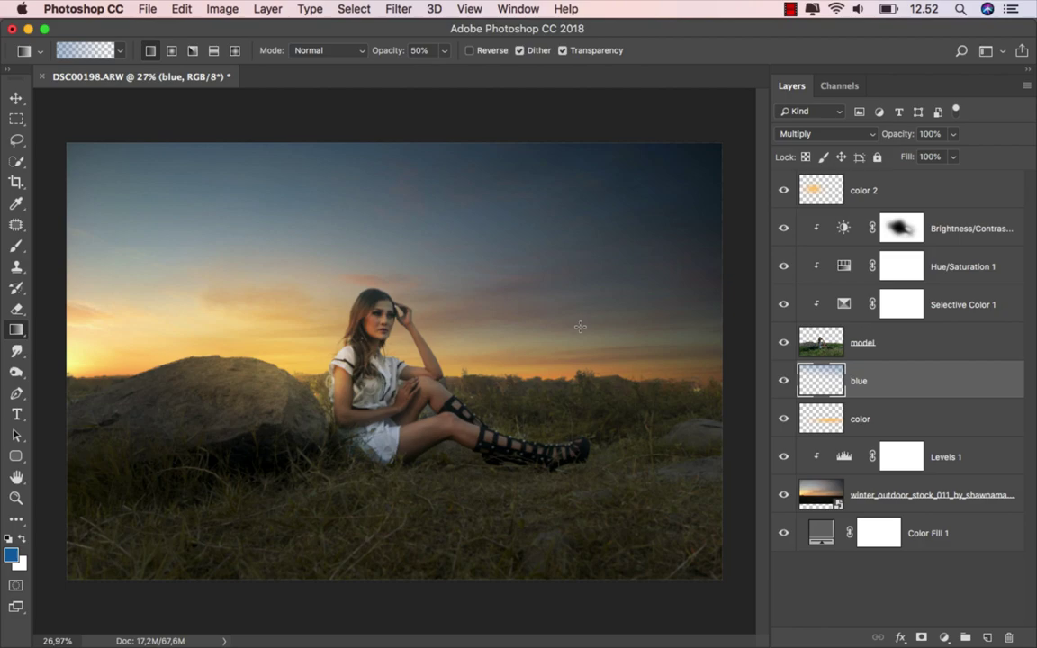
{"action": "key", "text": "v"}
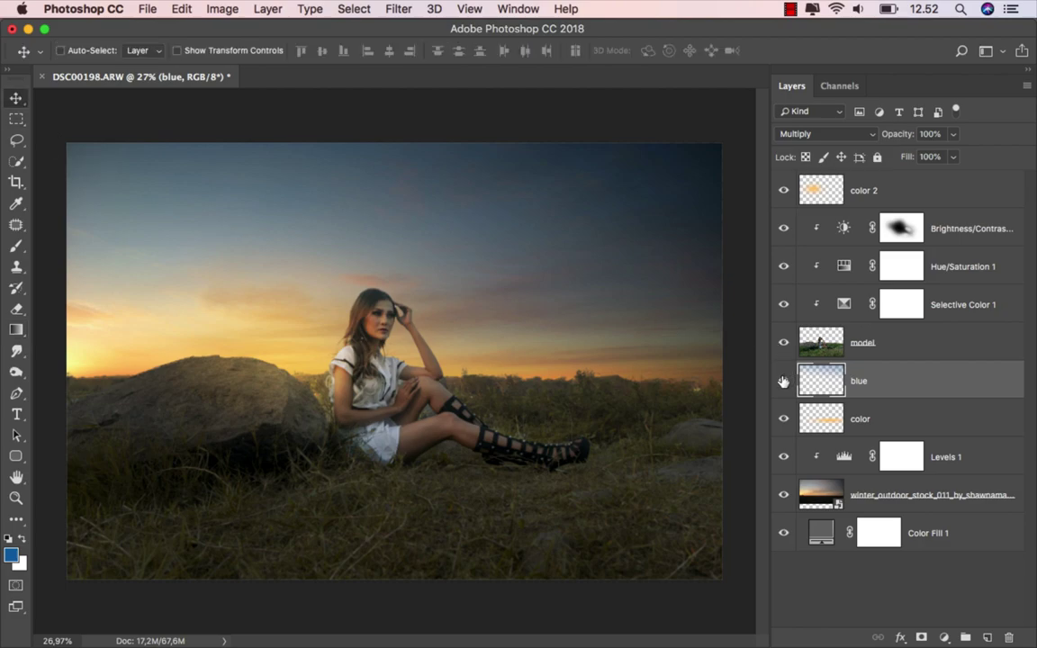
{"action": "left_click", "coordinate": [784, 381]}
{"action": "left_click", "coordinate": [783, 382]}
{"action": "scroll", "coordinate": [558, 383], "scroll_direction": "up", "scroll_amount": 2}
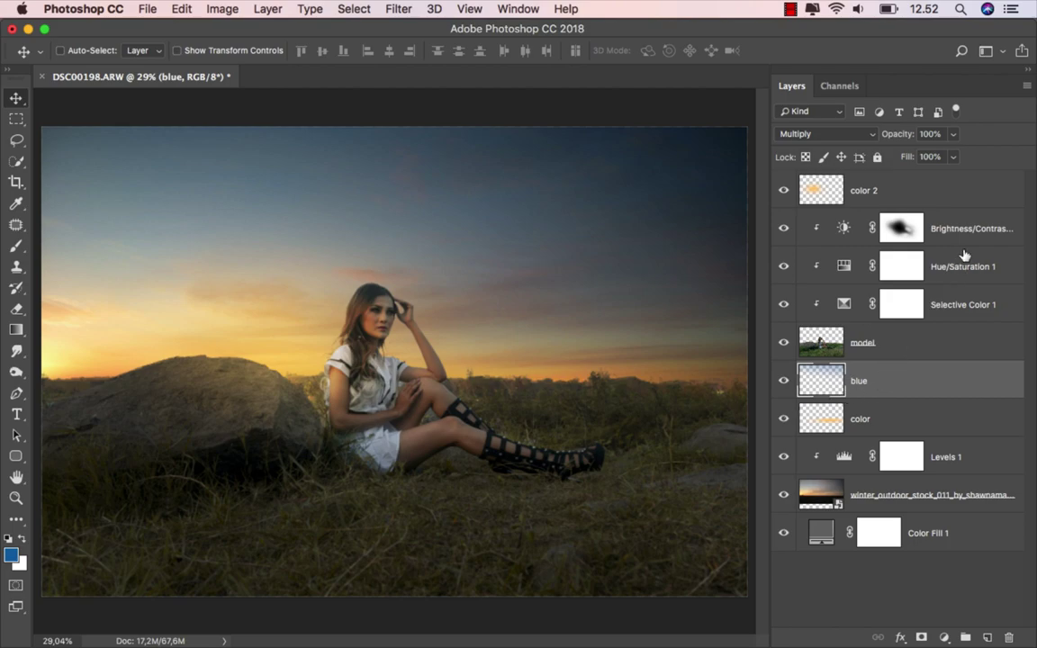
{"action": "left_click", "coordinate": [952, 137]}
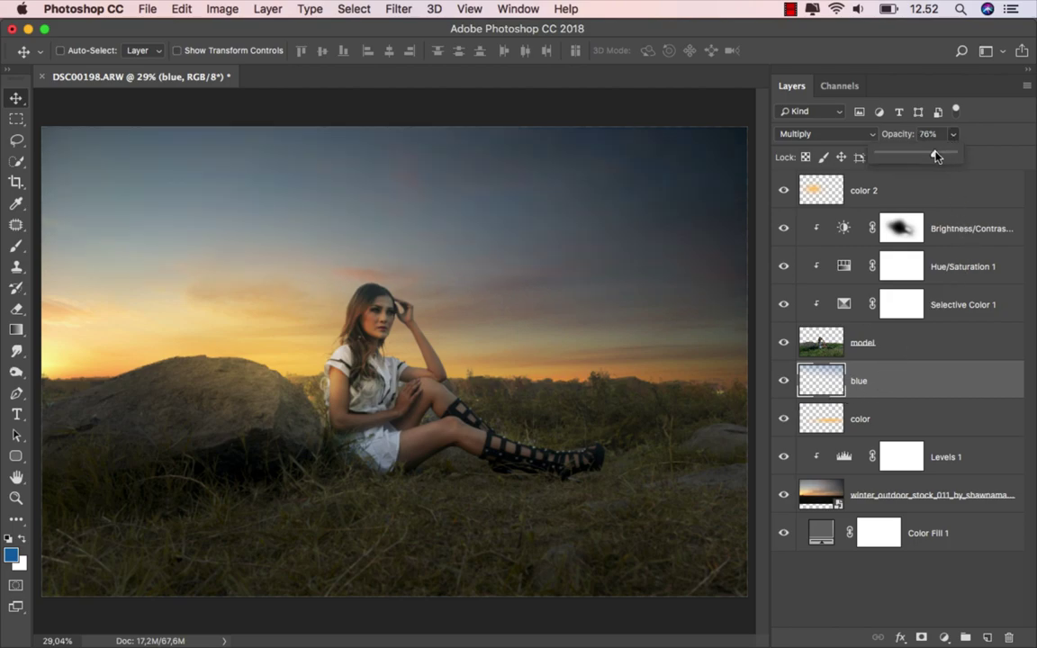
{"action": "left_click_drag", "start_coordinate": [942, 157], "coordinate": [946, 157]}
{"action": "left_click", "coordinate": [887, 386]}
- Add a new layer named shadow above the Brightness/Contrast layer
{"action": "left_click", "coordinate": [901, 229]}
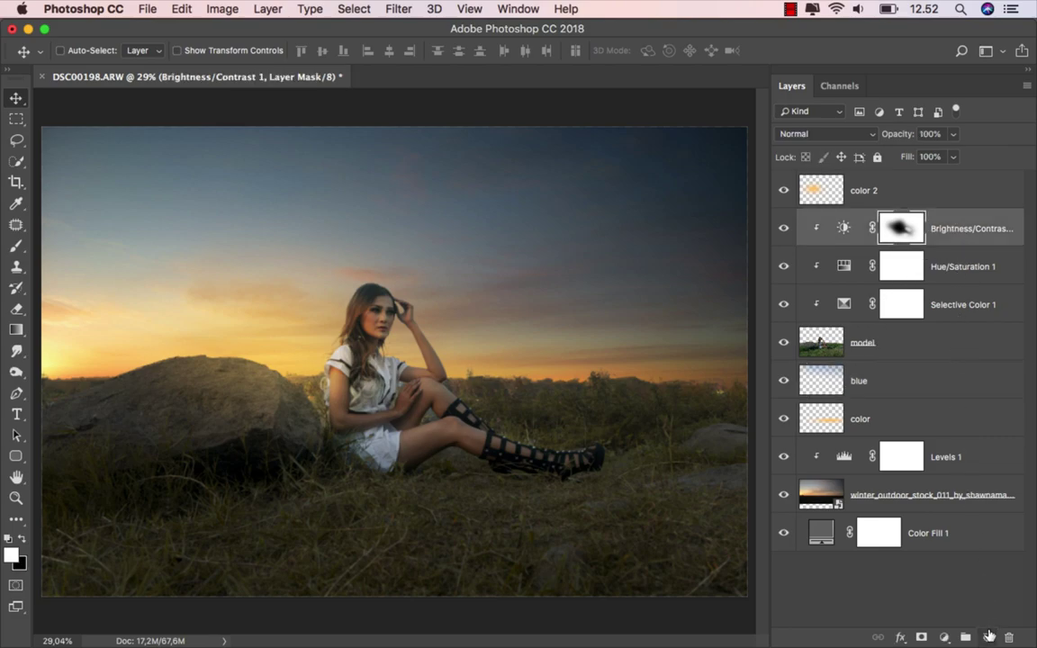
{"action": "left_click", "coordinate": [989, 635]}
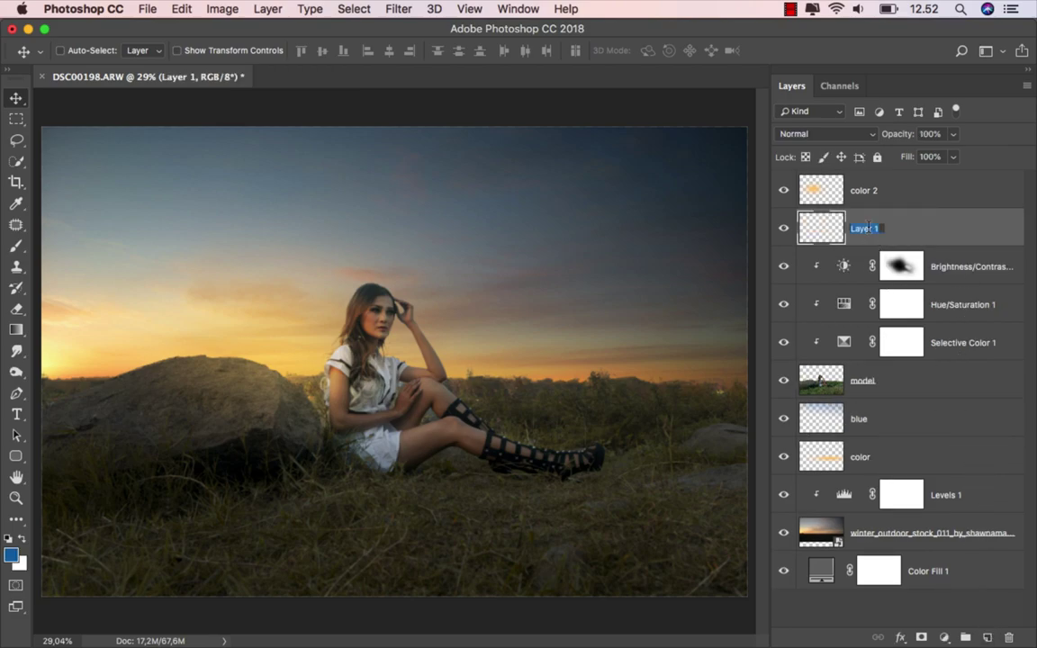
{"action": "type", "text": "shadow"}
{"action": "key", "text": "Return"}
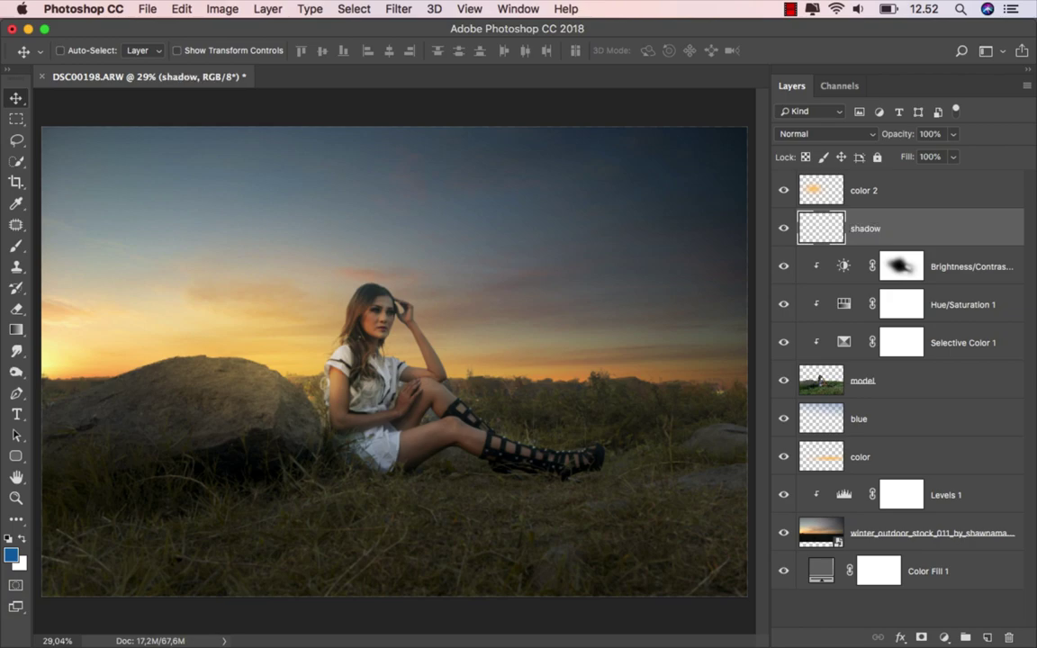
- Draw a black gradient upward from the bottom of the image on the shadow layer
{"action": "left_click_drag", "start_coordinate": [16, 330], "coordinate": [71, 327]}
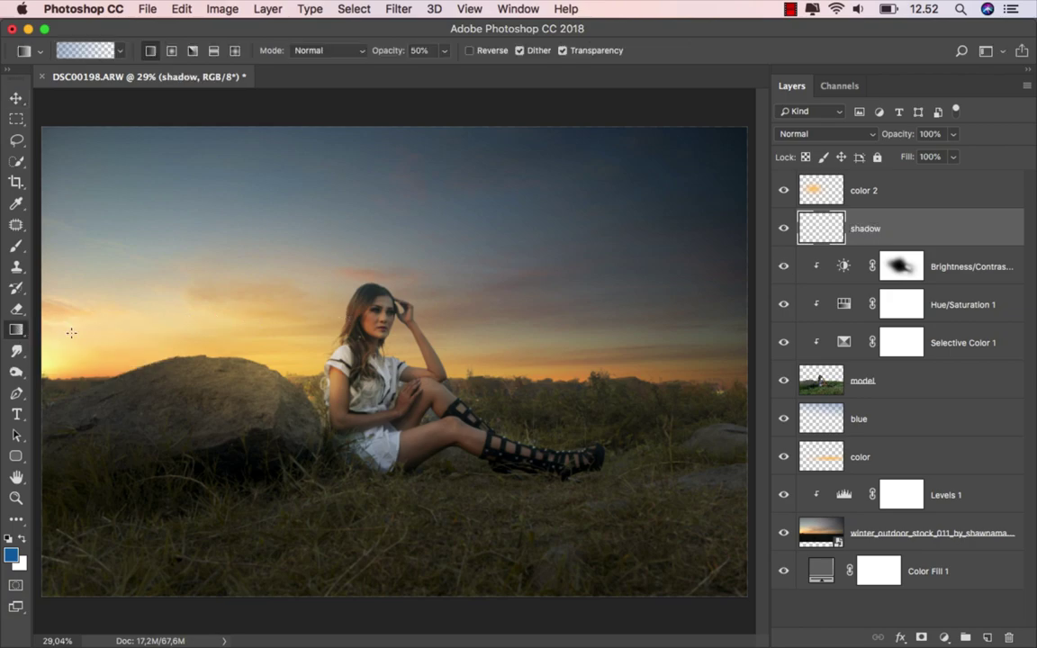
{"action": "left_click", "coordinate": [9, 540]}
{"action": "left_click", "coordinate": [421, 52]}
{"action": "left_click_drag", "start_coordinate": [396, 623], "coordinate": [396, 496]}
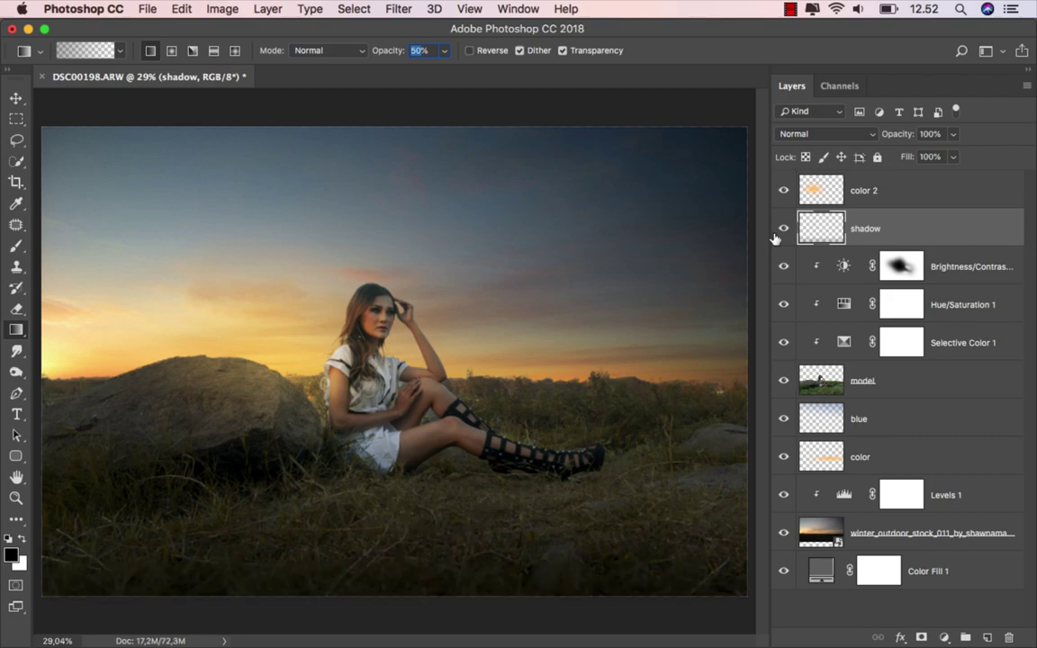
- Blend the shadow layer in Soft Light at 60% opacity and toggle it to compare
{"action": "left_click", "coordinate": [812, 135]}
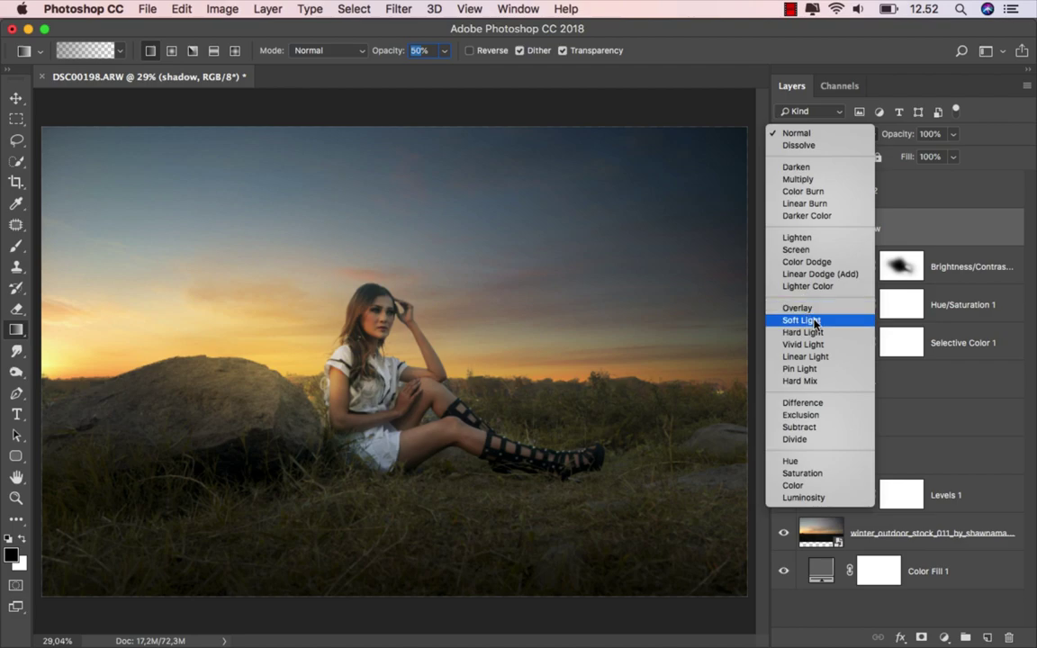
{"action": "left_click", "coordinate": [802, 270]}
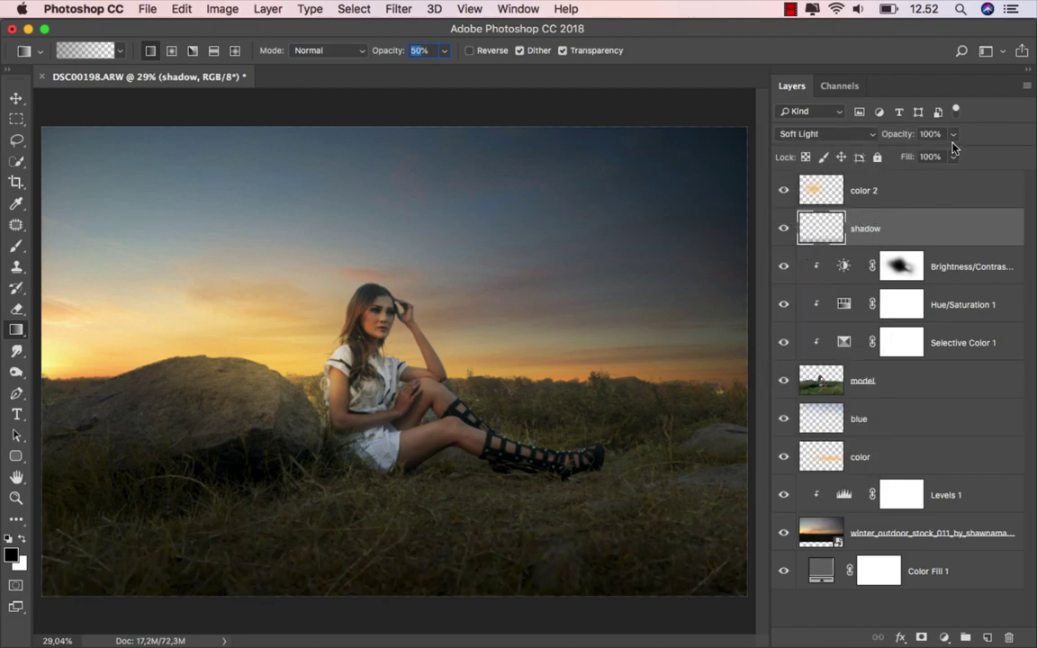
{"action": "left_click", "coordinate": [953, 134]}
{"action": "left_click_drag", "start_coordinate": [956, 155], "coordinate": [925, 155]}
{"action": "left_click", "coordinate": [783, 228]}
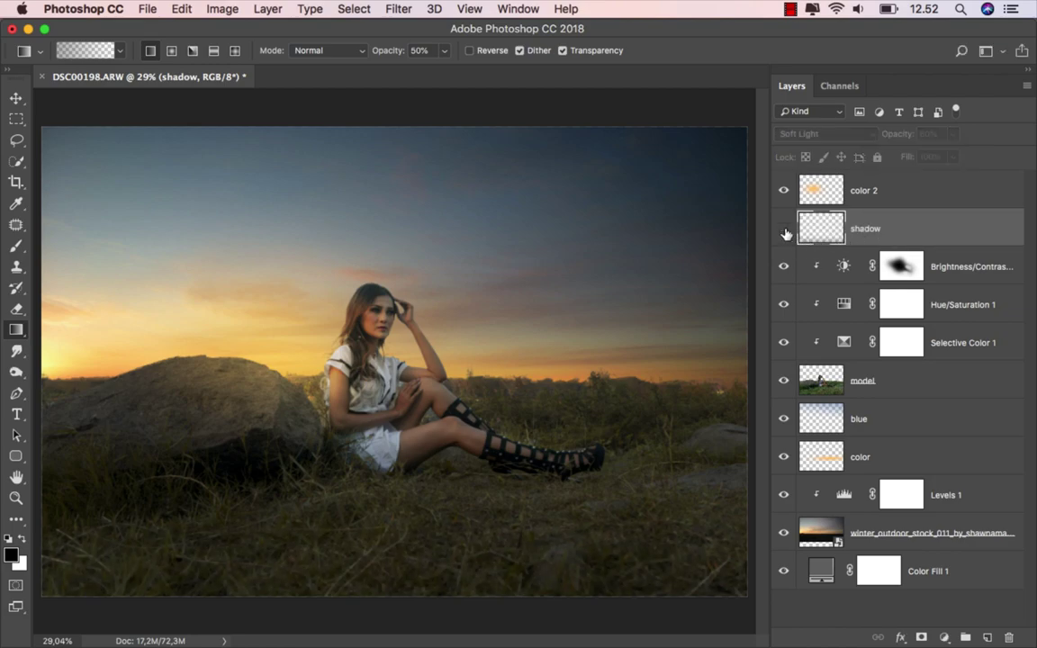
{"action": "left_click", "coordinate": [784, 231]}
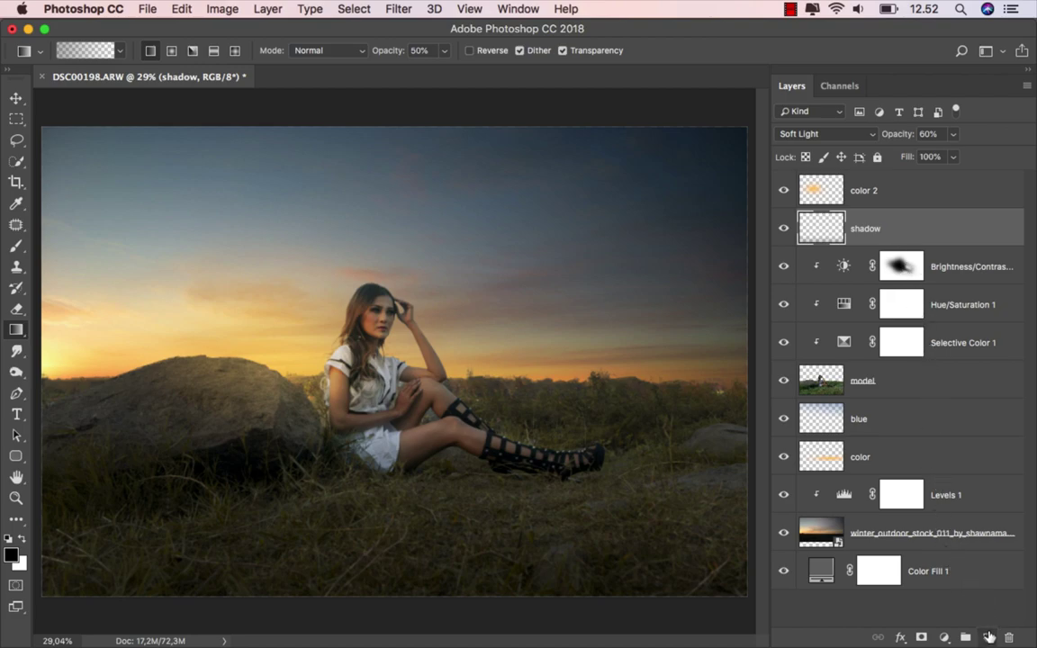
- Add a new layer named shadow 2 blending in Soft Light
{"action": "key", "text": "ctrl+shift+alt+n"}
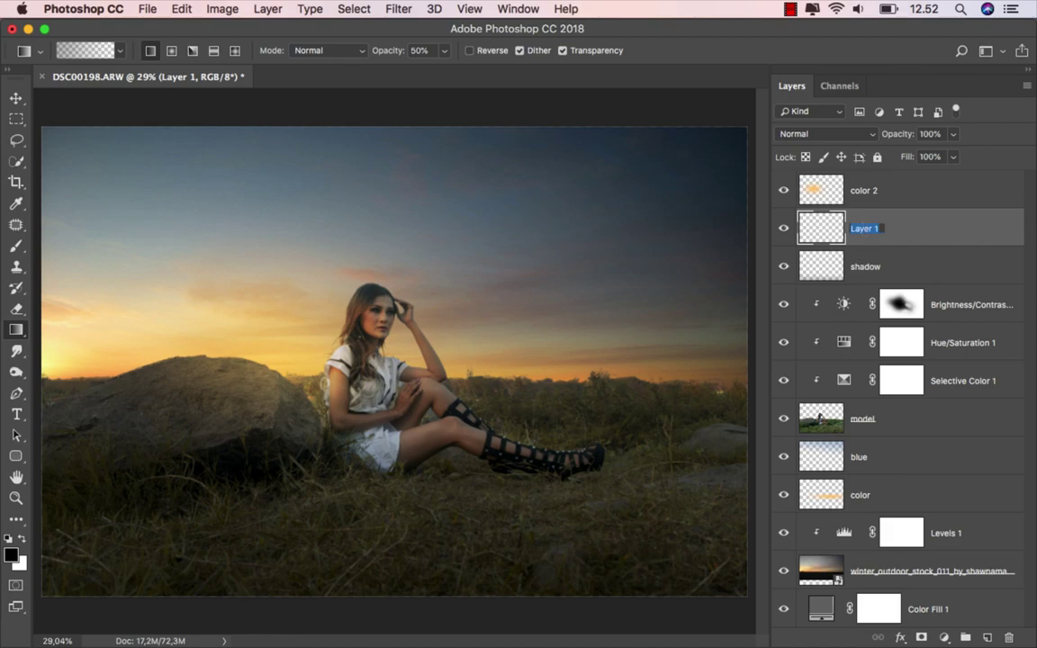
{"action": "type", "text": "shadow 2"}
{"action": "key", "text": "Return"}
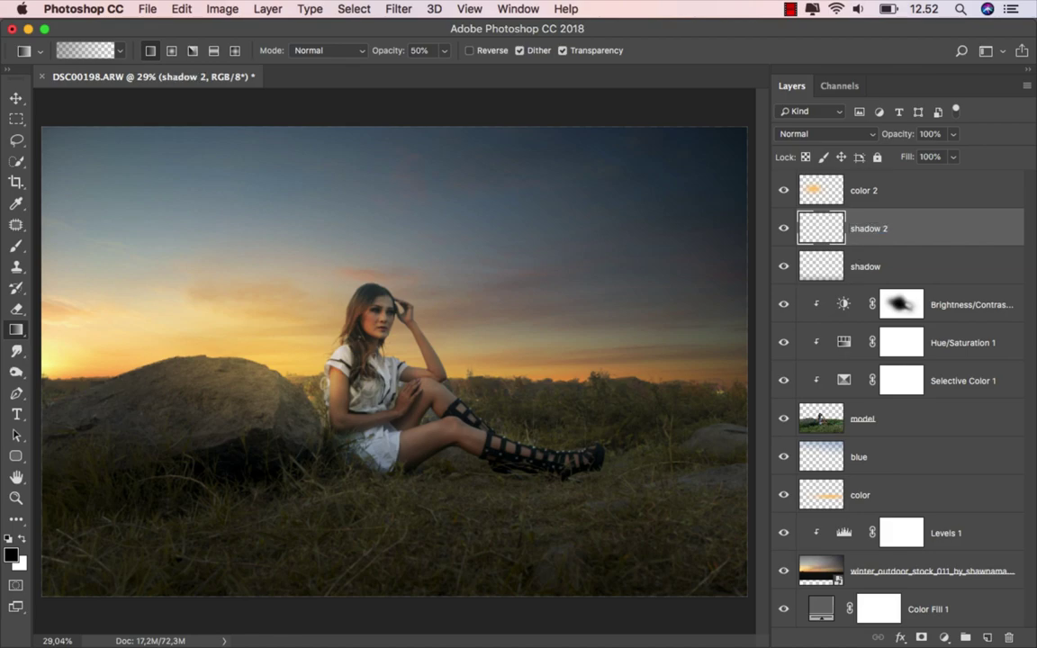
{"action": "left_click", "coordinate": [822, 135]}
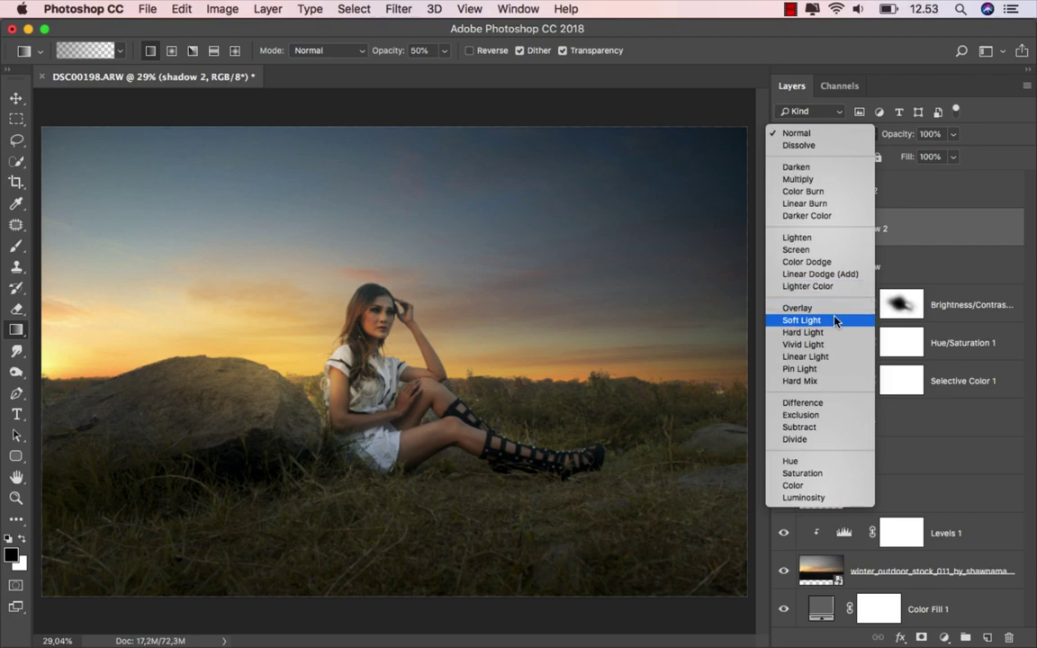
{"action": "left_click", "coordinate": [783, 287]}
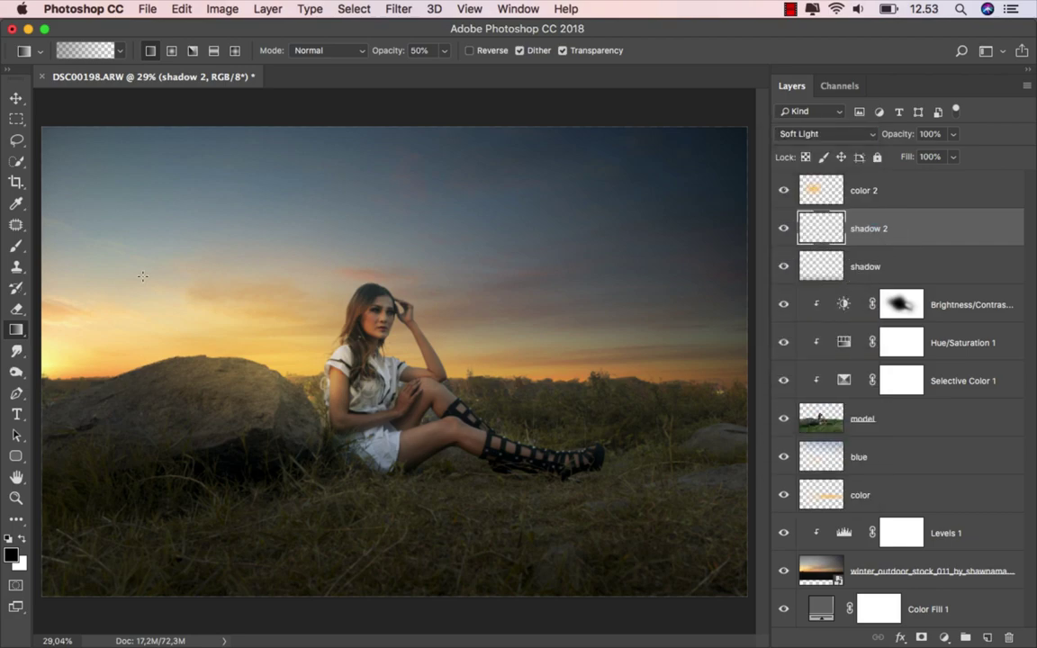
- Set up a soft round Brush with 0% hardness at 10% opacity
{"action": "left_click", "coordinate": [19, 248]}
{"action": "left_click", "coordinate": [63, 251]}
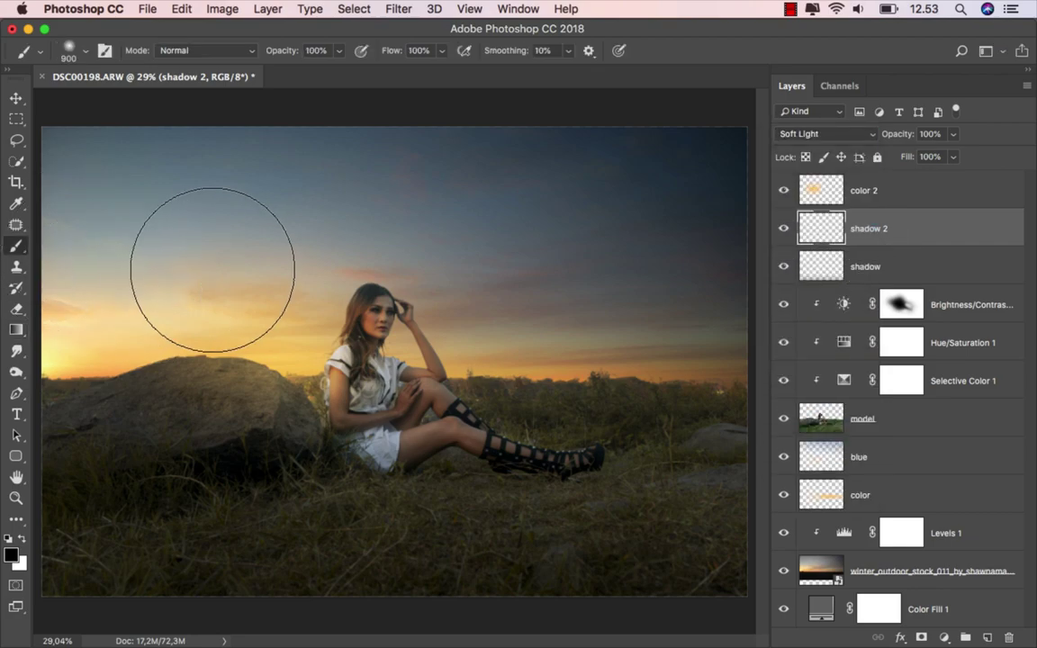
{"action": "right_click", "coordinate": [216, 257]}
{"action": "left_click", "coordinate": [268, 415]}
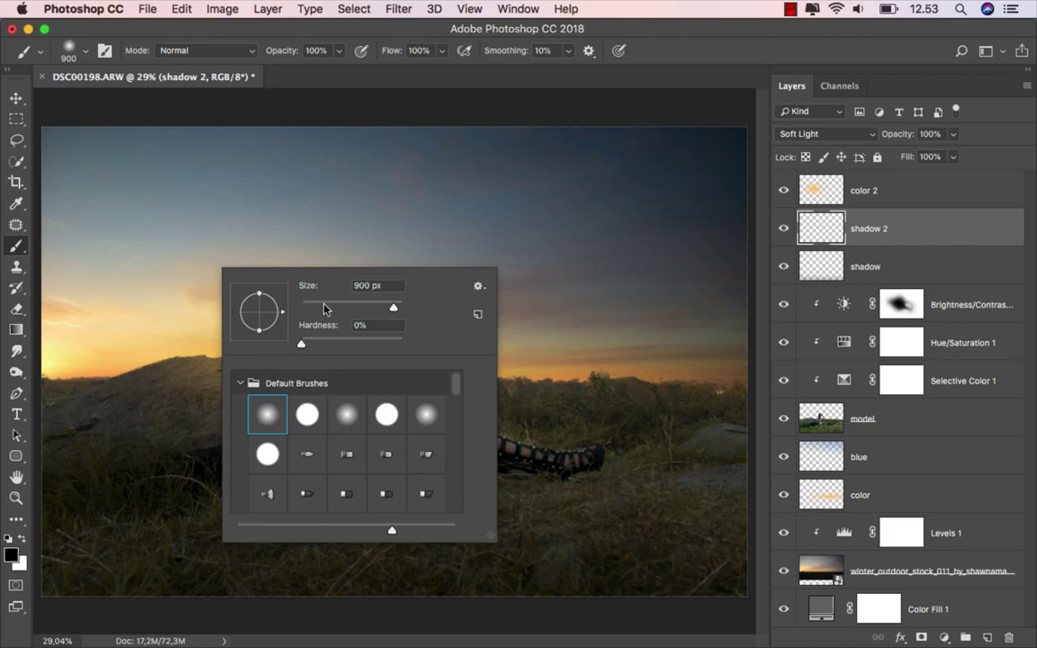
{"action": "left_click", "coordinate": [339, 51]}
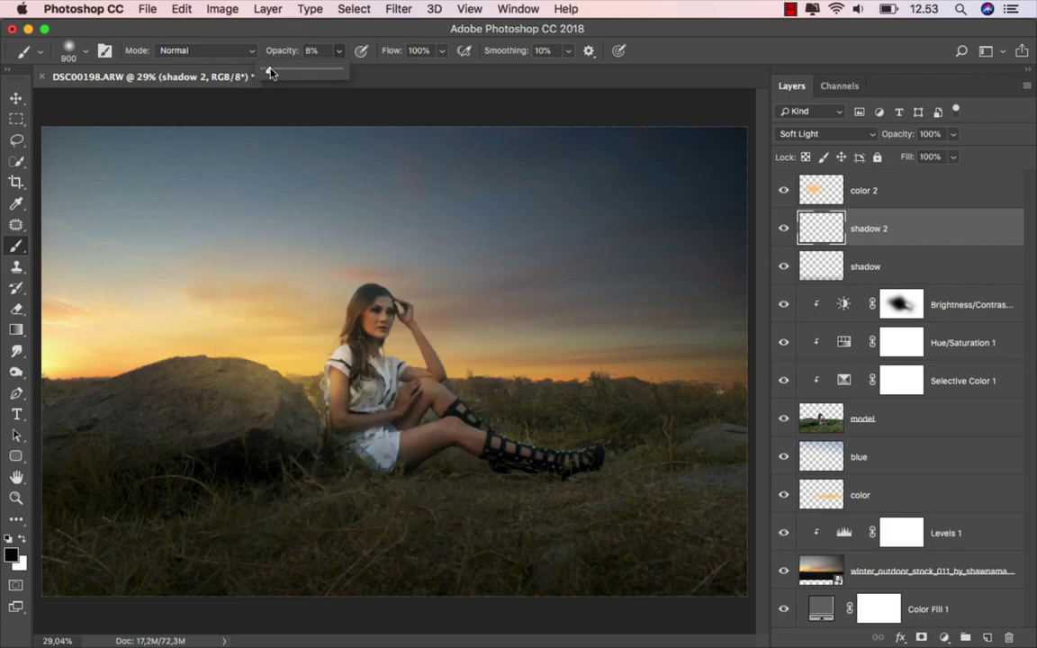
{"action": "left_click_drag", "start_coordinate": [272, 73], "coordinate": [274, 73]}
- Paint soft shadow on the ground around the model's legs
{"action": "key", "text": "bracketleft"}
{"action": "key", "text": "bracketleft"}
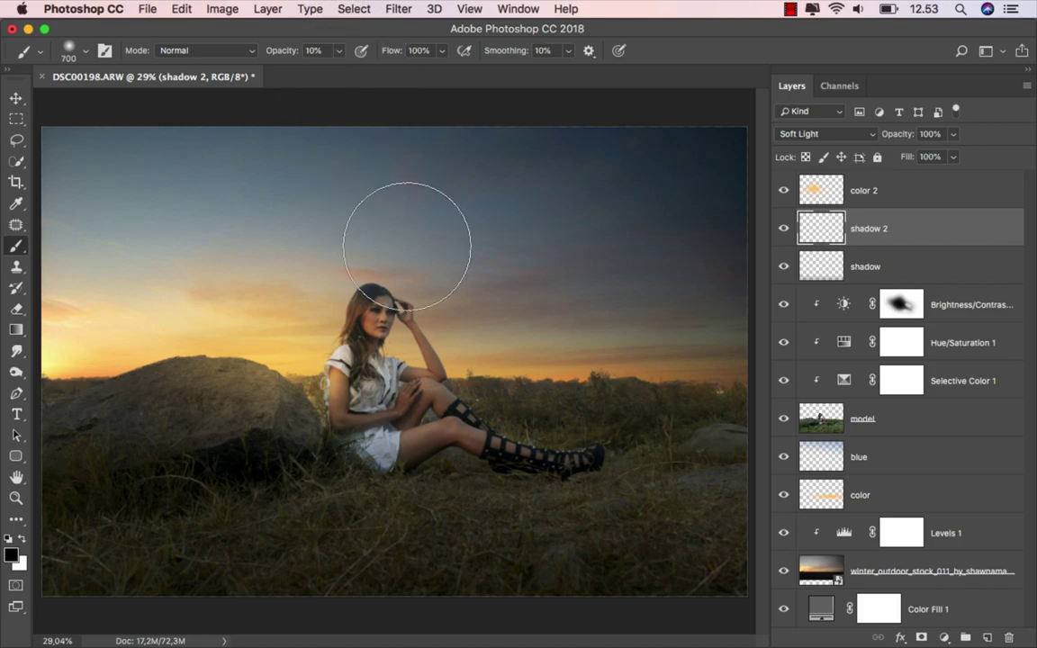
{"action": "key", "text": "bracketleft"}
{"action": "key", "text": "bracketleft"}
{"action": "key", "text": "bracketleft"}
{"action": "key", "text": "bracketleft"}
{"action": "key", "text": "bracketleft"}
{"action": "left_click_drag", "start_coordinate": [455, 489], "coordinate": [428, 472]}
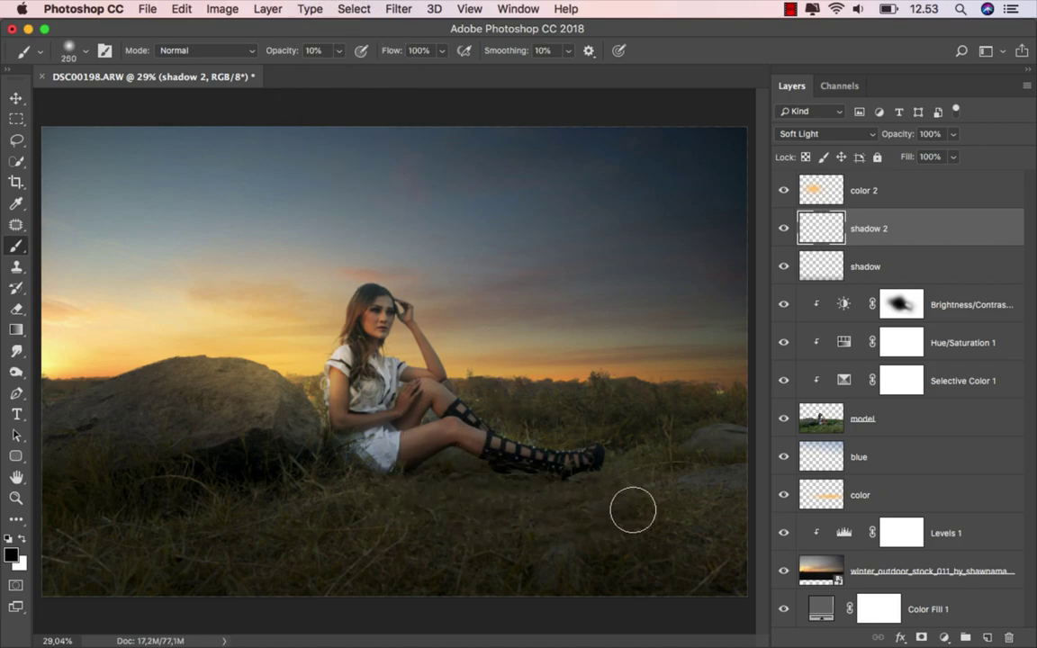
{"action": "key", "text": "bracketright"}
{"action": "key", "text": "bracketright"}
{"action": "mouse_move", "coordinate": [432, 482]}
{"action": "left_mouse_down"}
{"action": "mouse_move", "coordinate": [385, 475]}
{"action": "mouse_move", "coordinate": [438, 479]}
{"action": "left_mouse_up"}
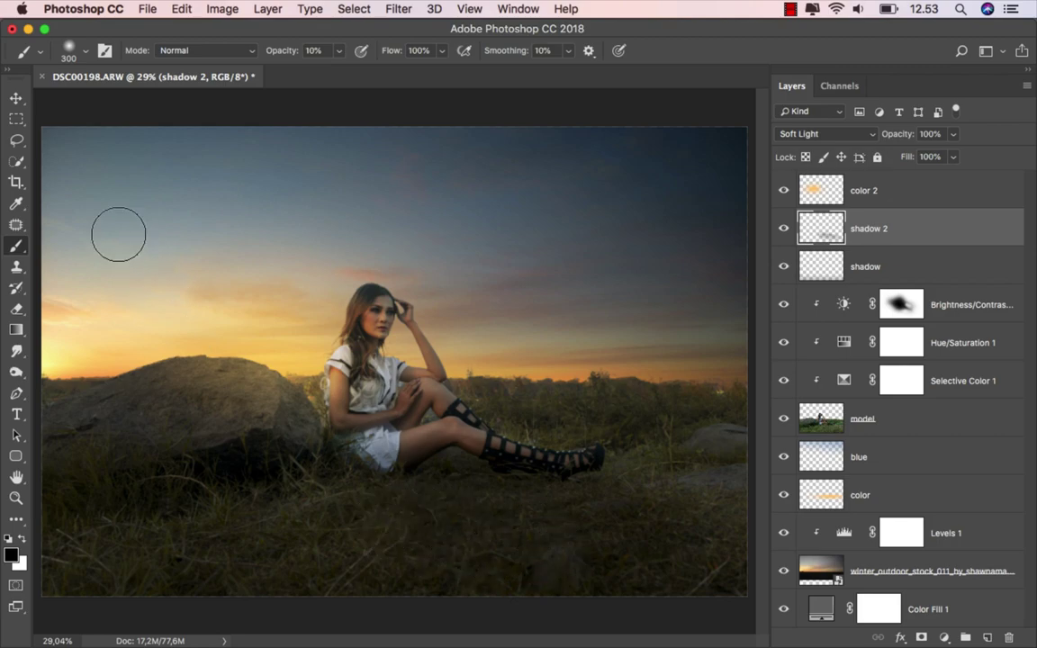
- Compare shadow 2 before and after, raise its opacity to 89%, and add a layer above color 2
{"action": "left_click", "coordinate": [17, 97]}
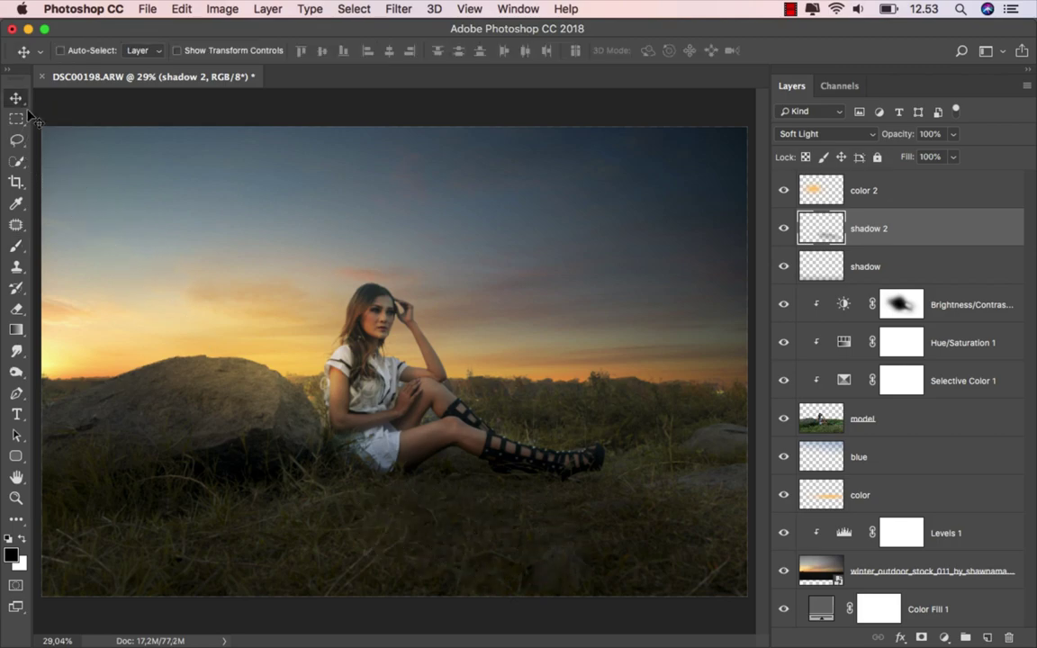
{"action": "left_click", "coordinate": [783, 229]}
{"action": "left_click", "coordinate": [953, 135]}
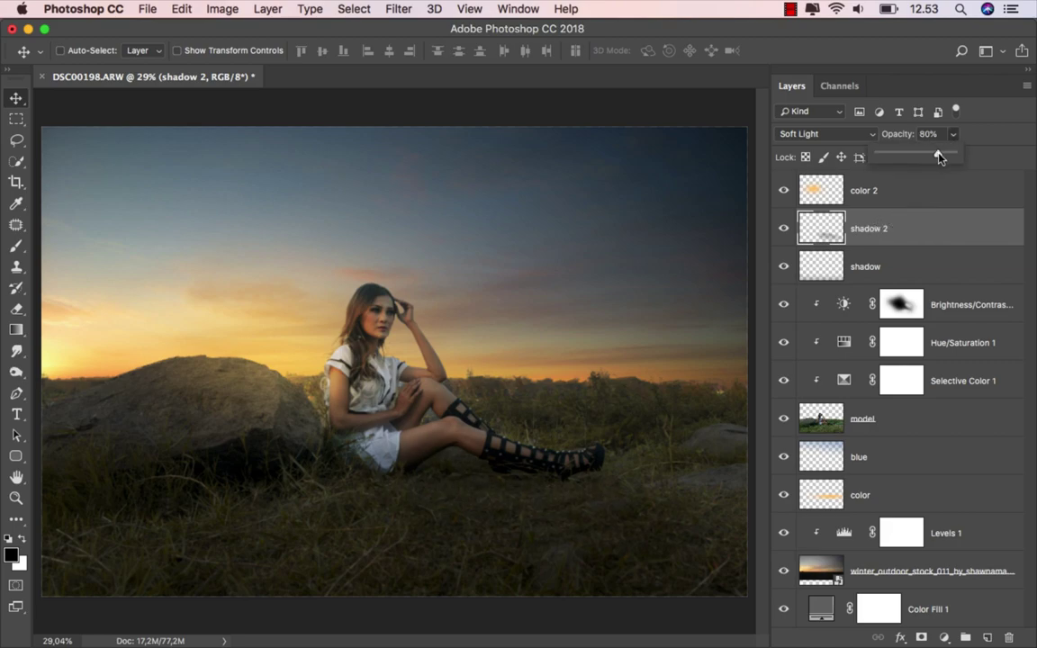
{"action": "left_click_drag", "start_coordinate": [939, 158], "coordinate": [946, 158]}
{"action": "left_click", "coordinate": [908, 234]}
{"action": "left_click", "coordinate": [905, 189]}
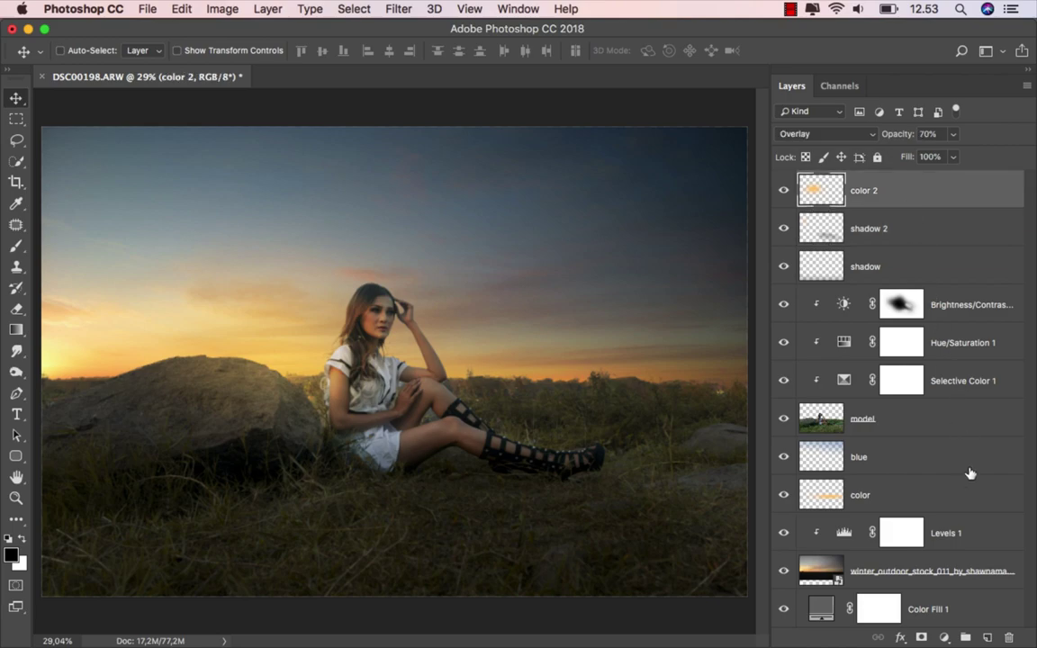
{"action": "left_click", "coordinate": [989, 637]}
{"action": "type", "text": "light"}
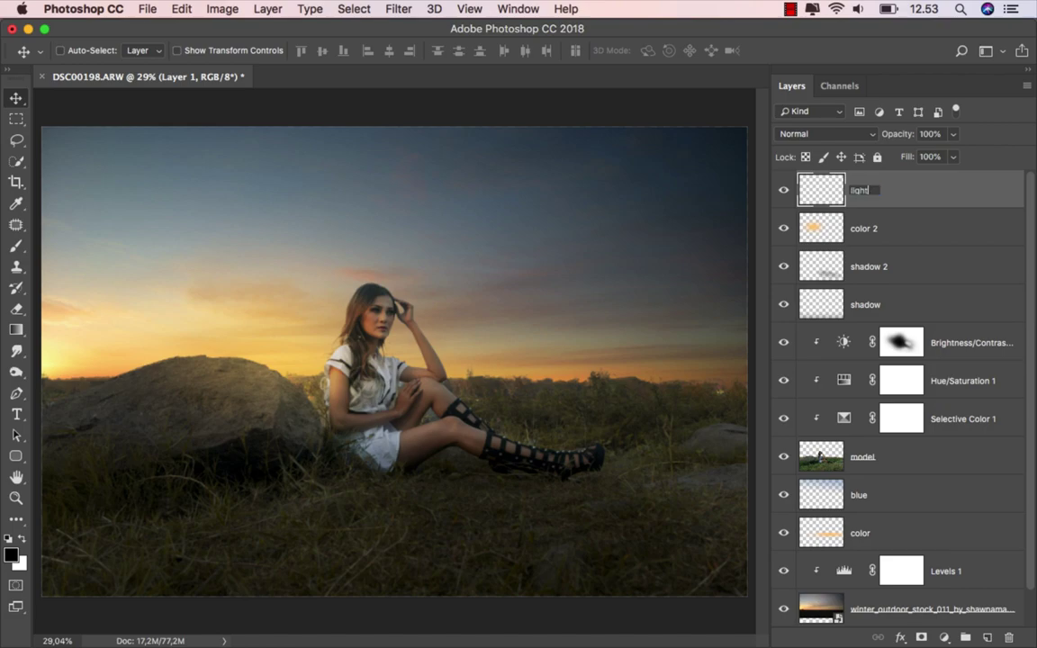
- Name the new layer light and set it to Color Dodge
{"action": "key", "text": "Return"}
{"action": "left_click", "coordinate": [821, 134]}
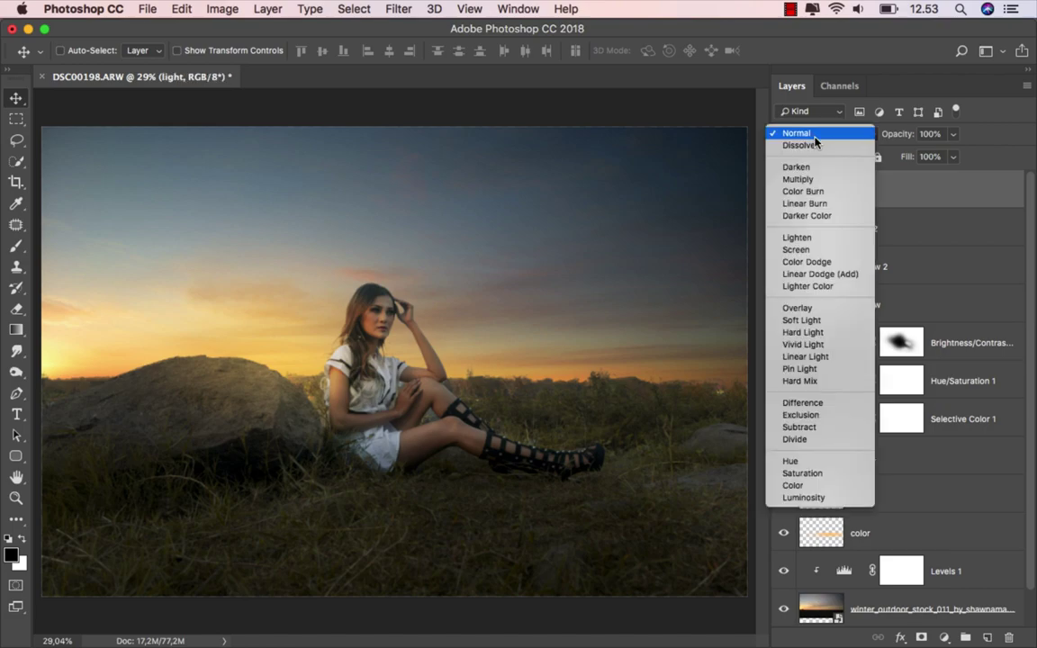
{"action": "left_click", "coordinate": [821, 262]}
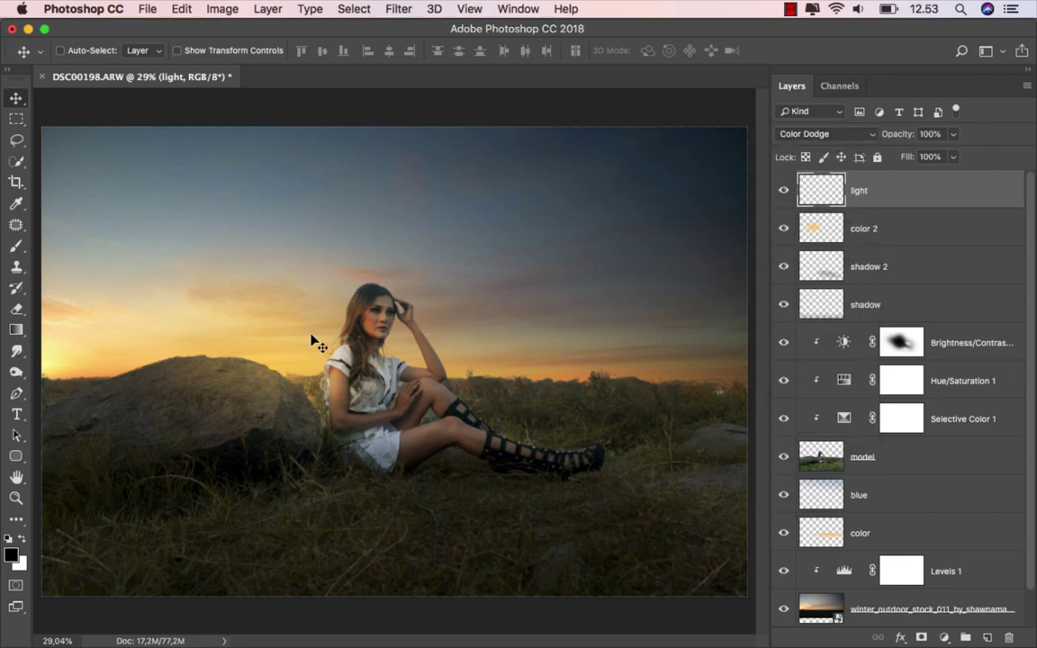
- Paint a sunset-sampled dark brown #443116 at 100% brush opacity beside the model's shoulder
{"action": "left_click", "coordinate": [16, 246]}
{"action": "left_click", "coordinate": [81, 240]}
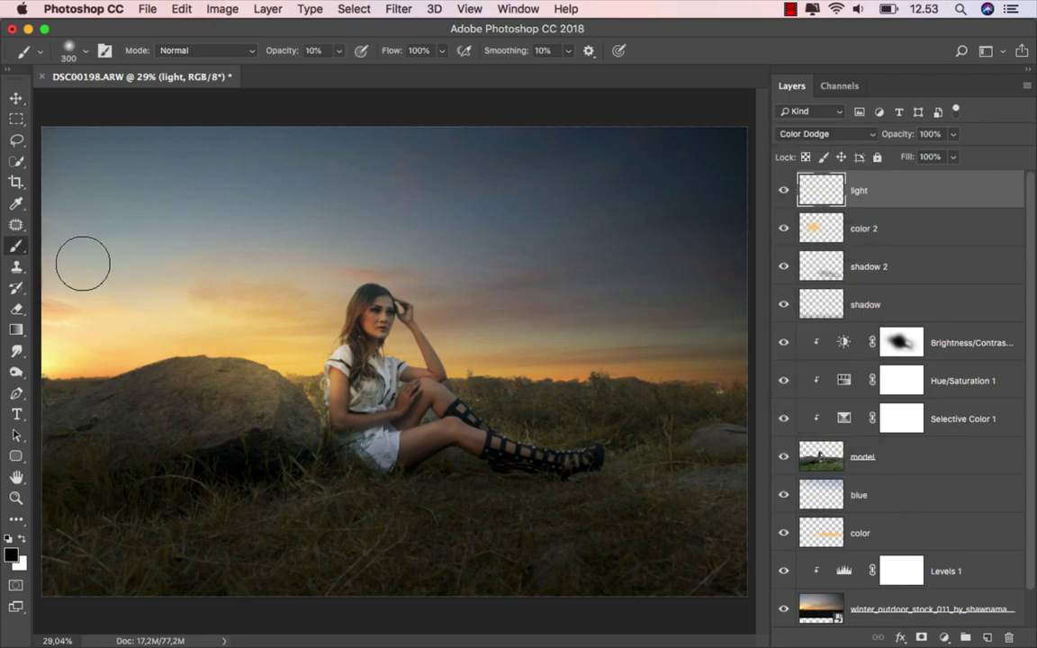
{"action": "left_click", "coordinate": [12, 554]}
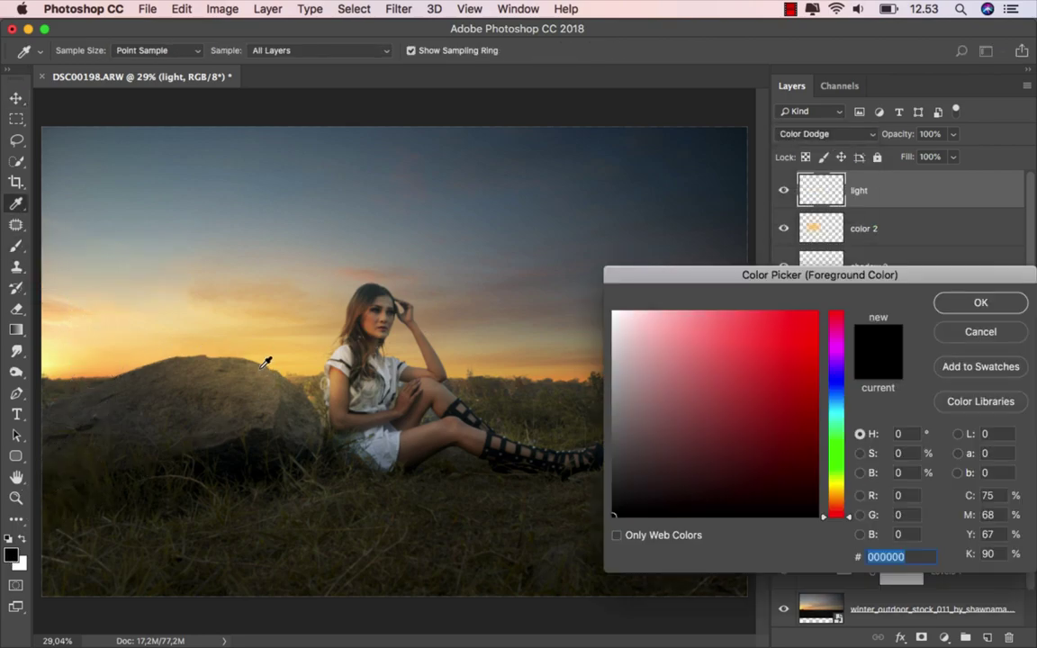
{"action": "left_click", "coordinate": [127, 353]}
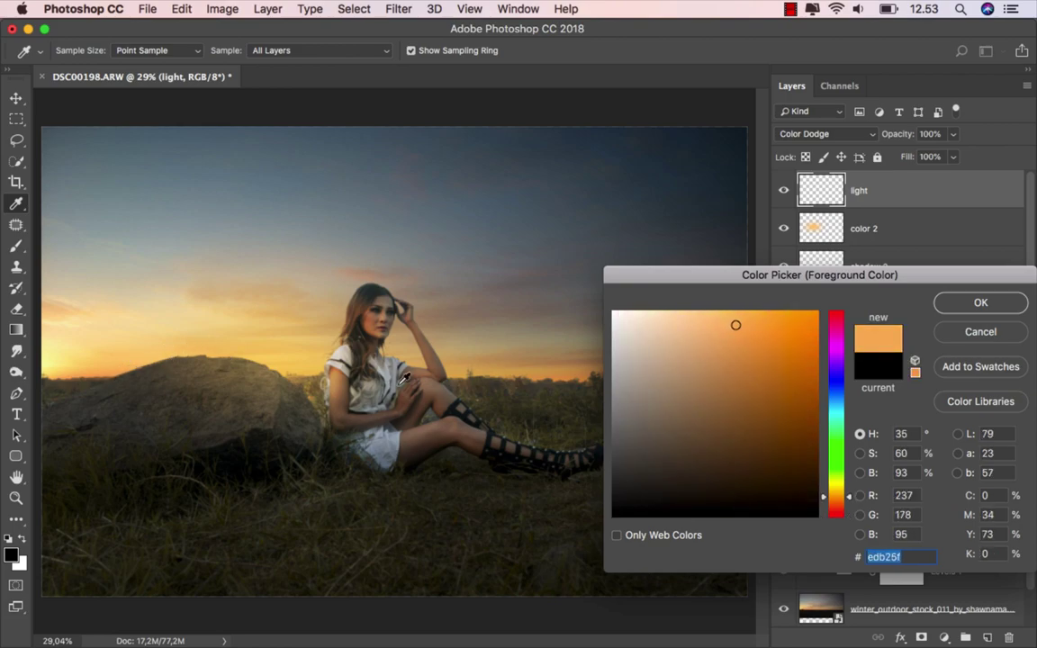
{"action": "mouse_move", "coordinate": [737, 325]}
{"action": "left_mouse_down"}
{"action": "mouse_move", "coordinate": [732, 465]}
{"action": "mouse_move", "coordinate": [761, 459]}
{"action": "left_mouse_up"}
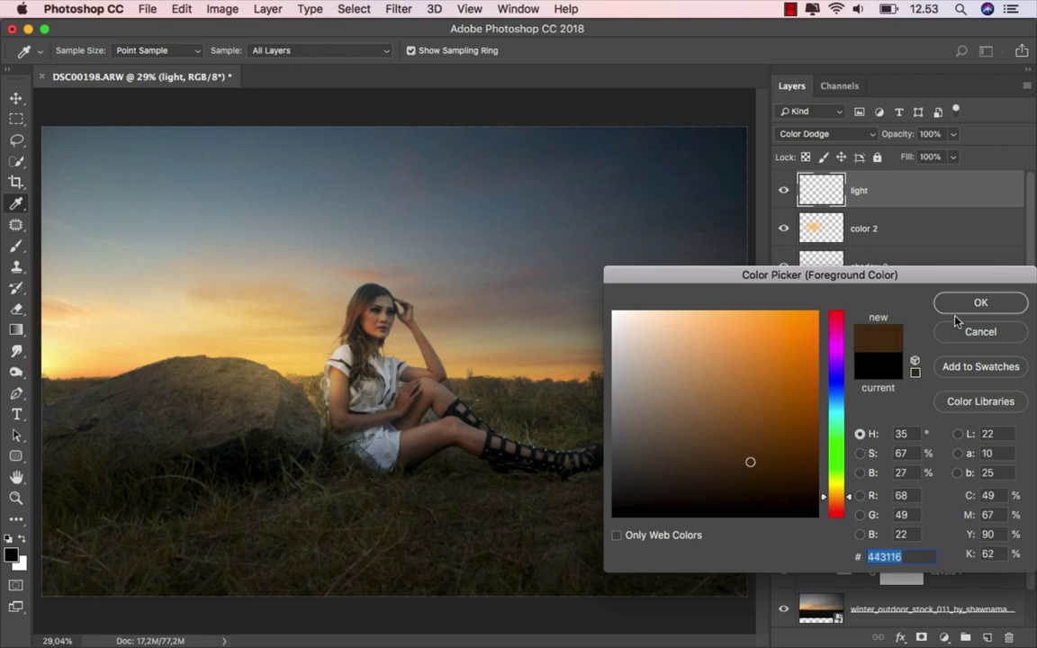
{"action": "left_click", "coordinate": [979, 302]}
{"action": "left_click", "coordinate": [338, 53]}
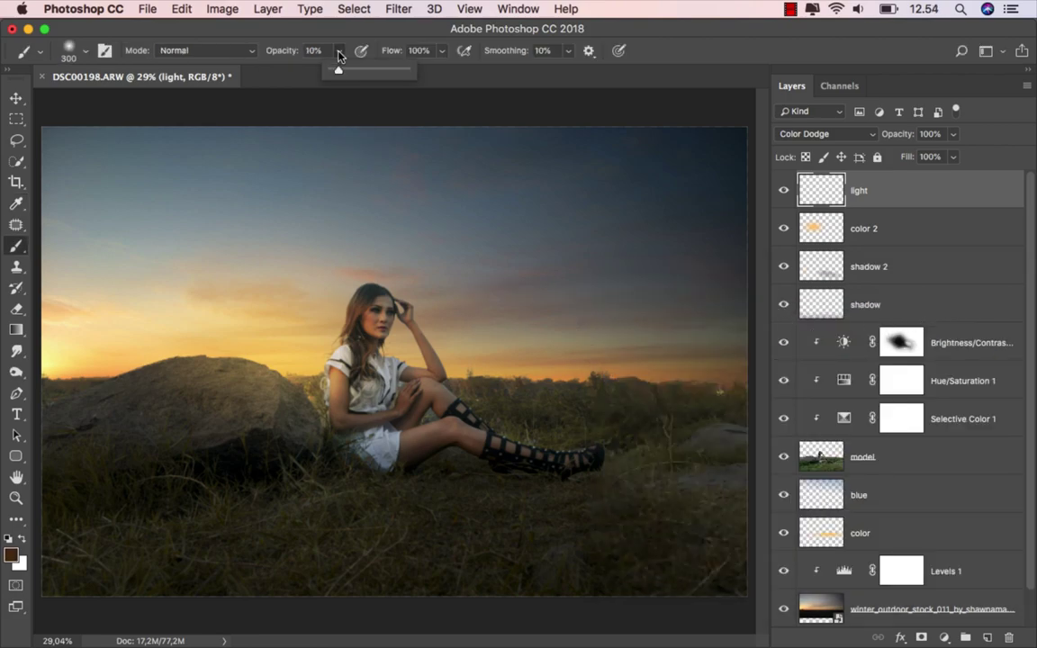
{"action": "left_click", "coordinate": [423, 71]}
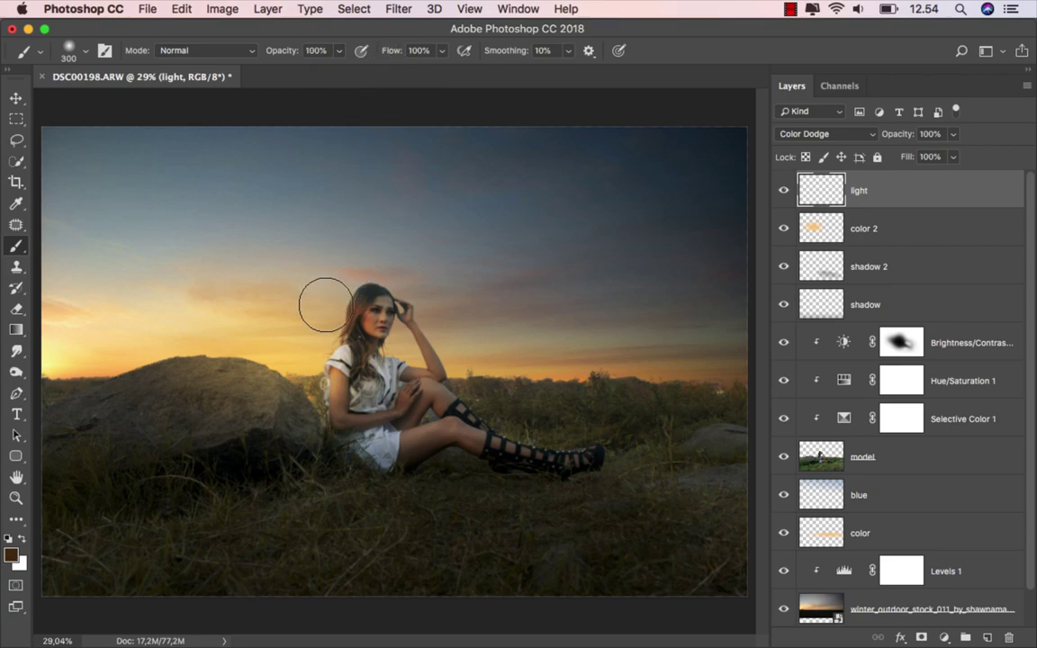
{"action": "left_click", "coordinate": [318, 353]}
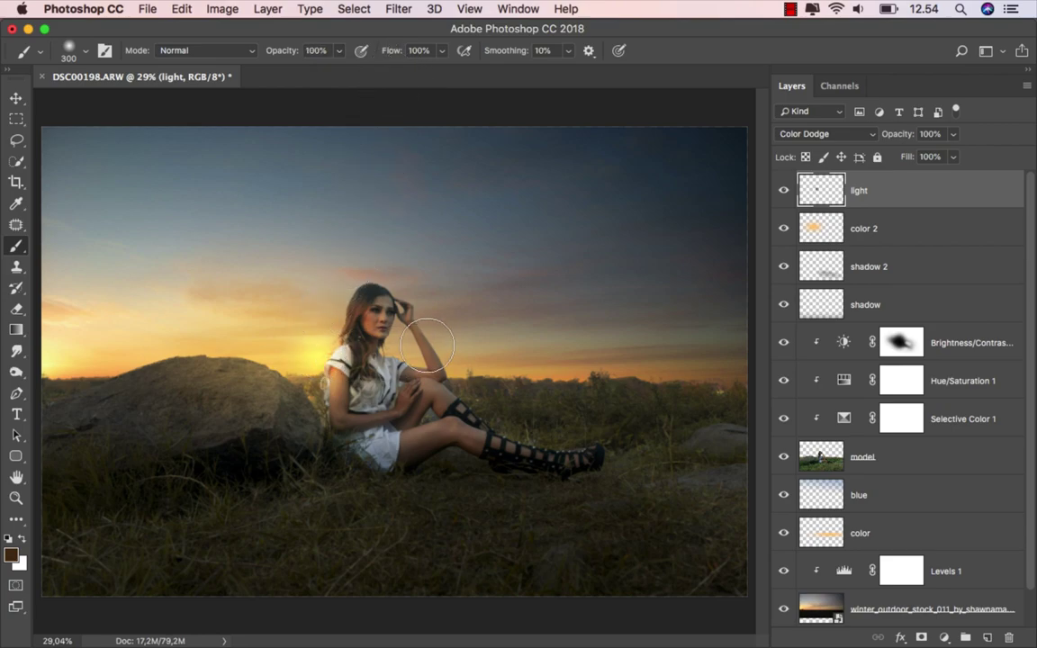
- Enlarge the painted glow and move it to a new spot
{"action": "key", "text": "super+t"}
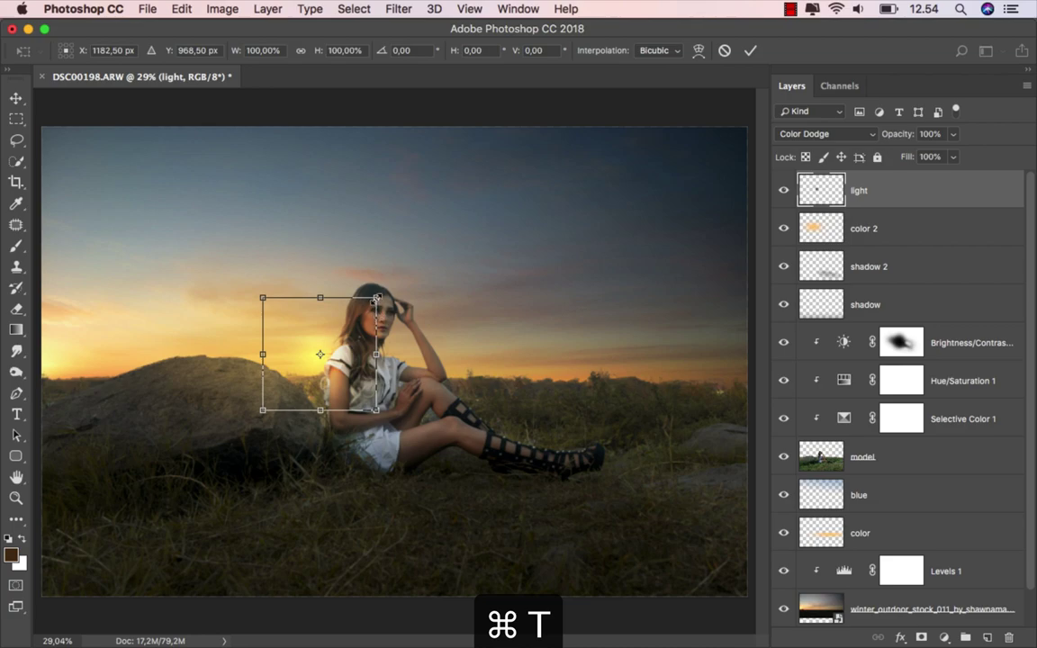
{"action": "left_click_drag", "start_coordinate": [262, 298], "coordinate": [243, 273]}
{"action": "left_click_drag", "start_coordinate": [401, 354], "coordinate": [412, 354]}
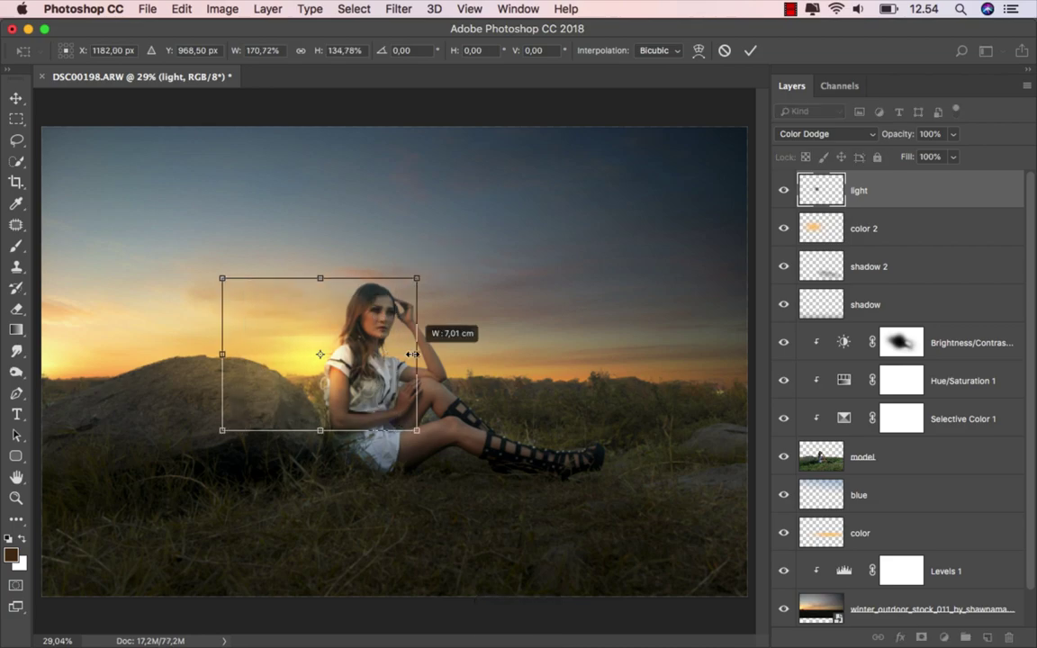
{"action": "key", "text": "Return"}
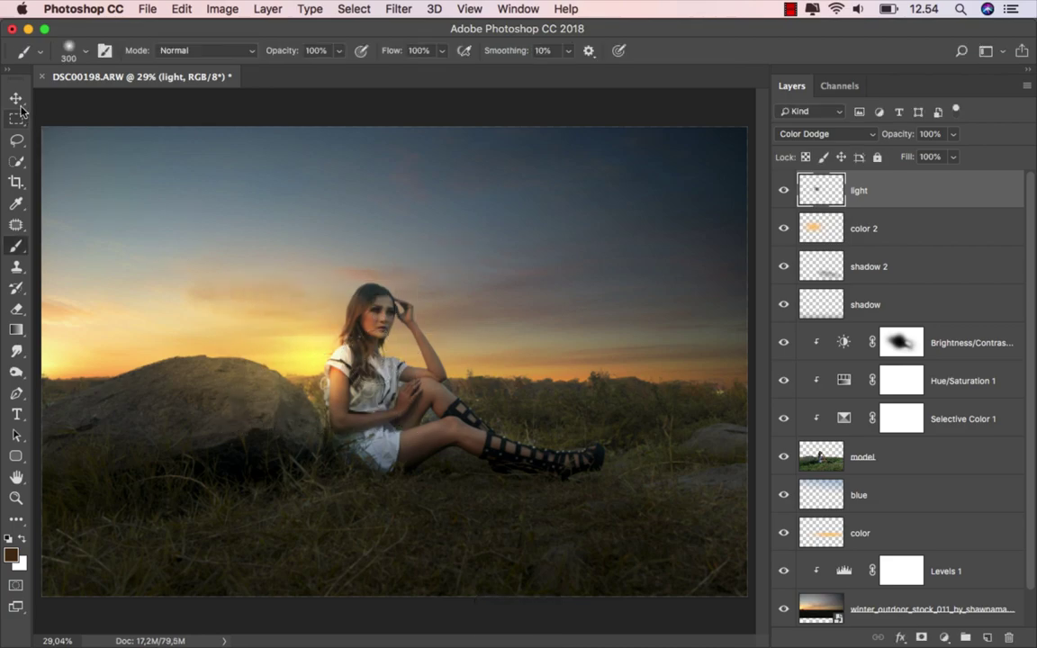
{"action": "left_click", "coordinate": [17, 98]}
{"action": "left_click_drag", "start_coordinate": [376, 321], "coordinate": [380, 331]}
- Scale the glow to about 146% and shift it up and left toward the sunset
{"action": "key", "text": "super+t"}
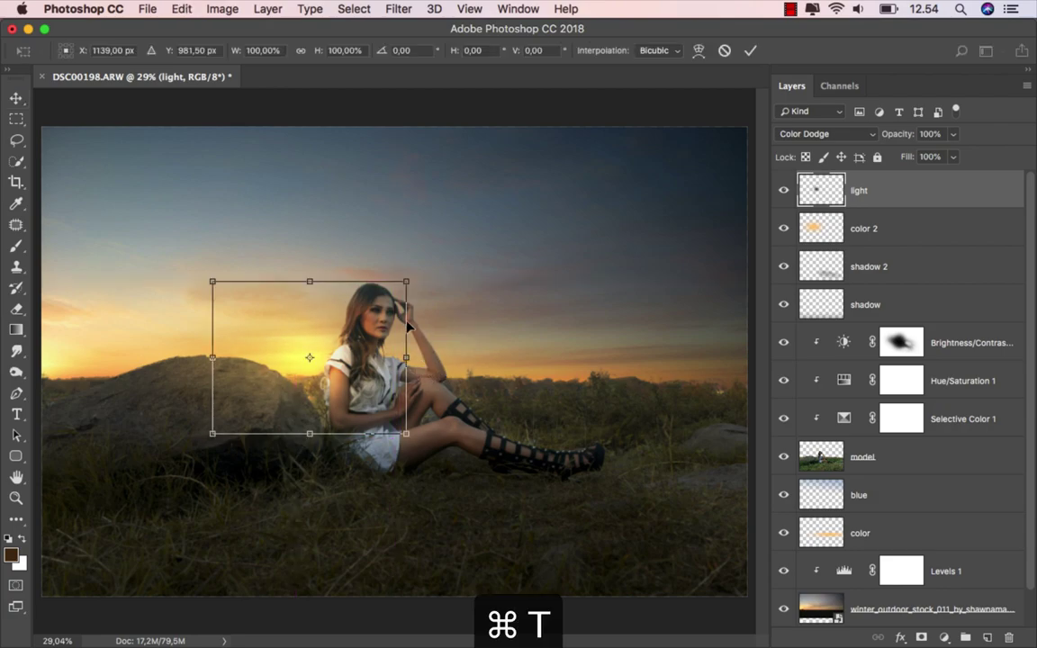
{"action": "left_click_drag", "start_coordinate": [407, 283], "coordinate": [447, 245]}
{"action": "mouse_move", "coordinate": [410, 325]}
{"action": "left_mouse_down"}
{"action": "mouse_move", "coordinate": [394, 309]}
{"action": "mouse_move", "coordinate": [398, 288]}
{"action": "mouse_move", "coordinate": [391, 318]}
{"action": "mouse_move", "coordinate": [379, 319]}
{"action": "left_mouse_up"}
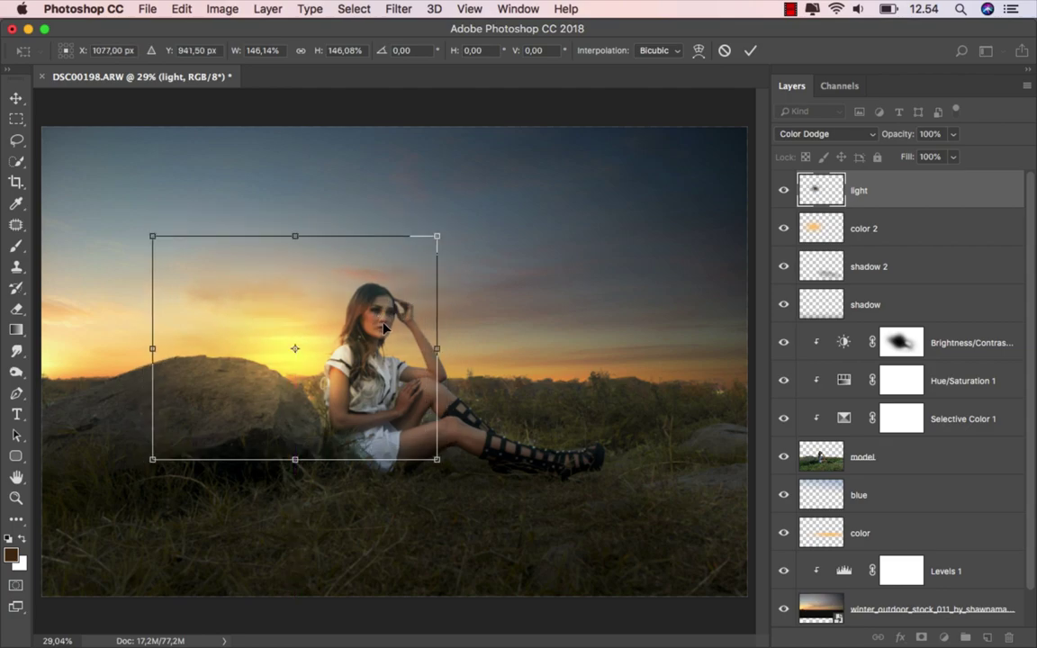
{"action": "left_click_drag", "start_coordinate": [379, 318], "coordinate": [393, 326]}
{"action": "left_click", "coordinate": [750, 51]}
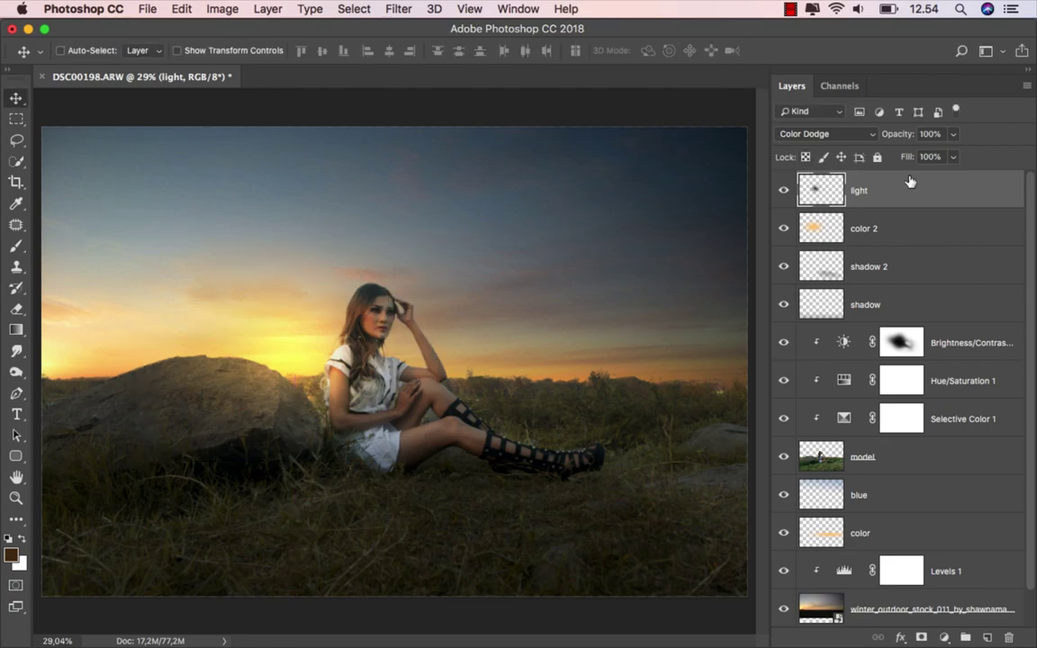
- Lower the light layer's opacity to 55% and toggle it to compare
{"action": "left_click", "coordinate": [955, 135]}
{"action": "left_click_drag", "start_coordinate": [953, 157], "coordinate": [928, 159]}
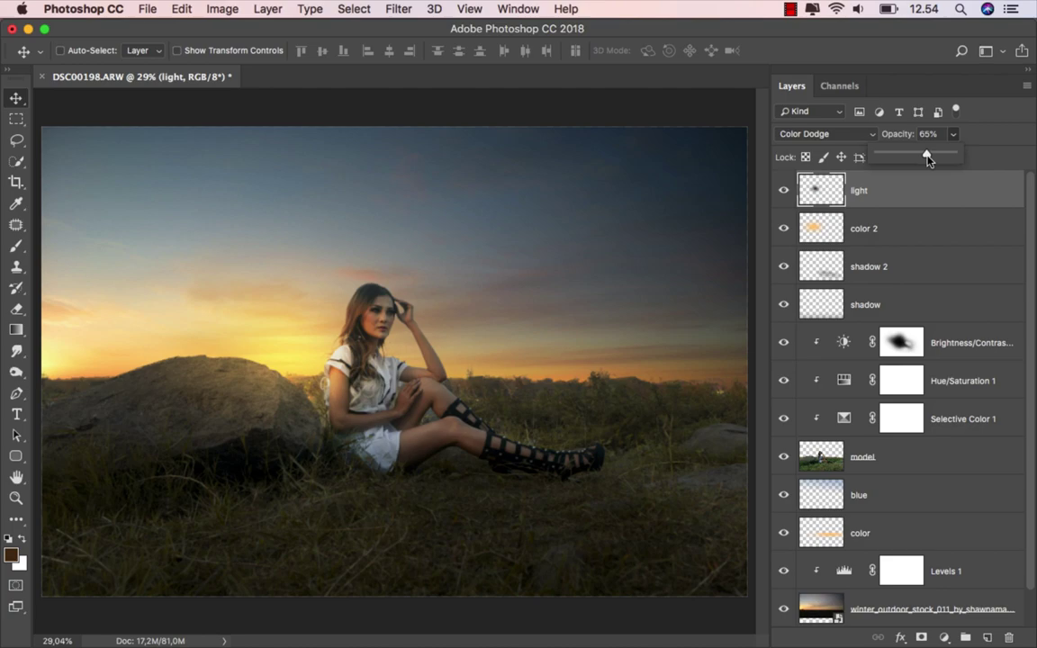
{"action": "left_click", "coordinate": [910, 189]}
{"action": "left_click", "coordinate": [785, 191]}
- Add a clipped layer named dodge & burn above Brightness/Contrast
{"action": "left_click", "coordinate": [960, 345]}
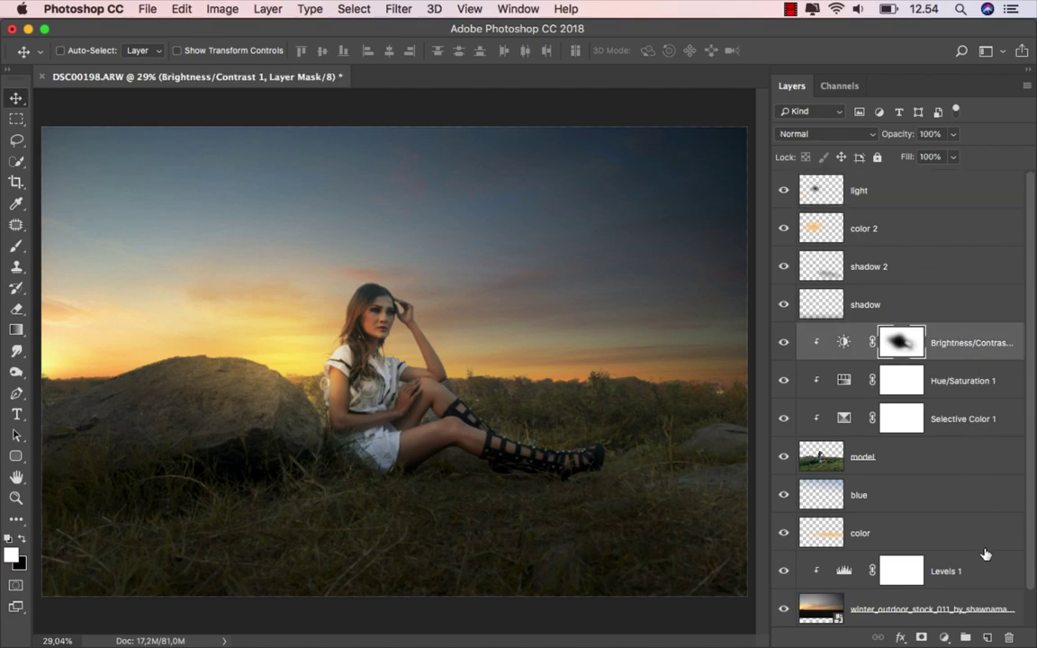
{"action": "left_click", "coordinate": [986, 638]}
{"action": "right_click", "coordinate": [889, 353]}
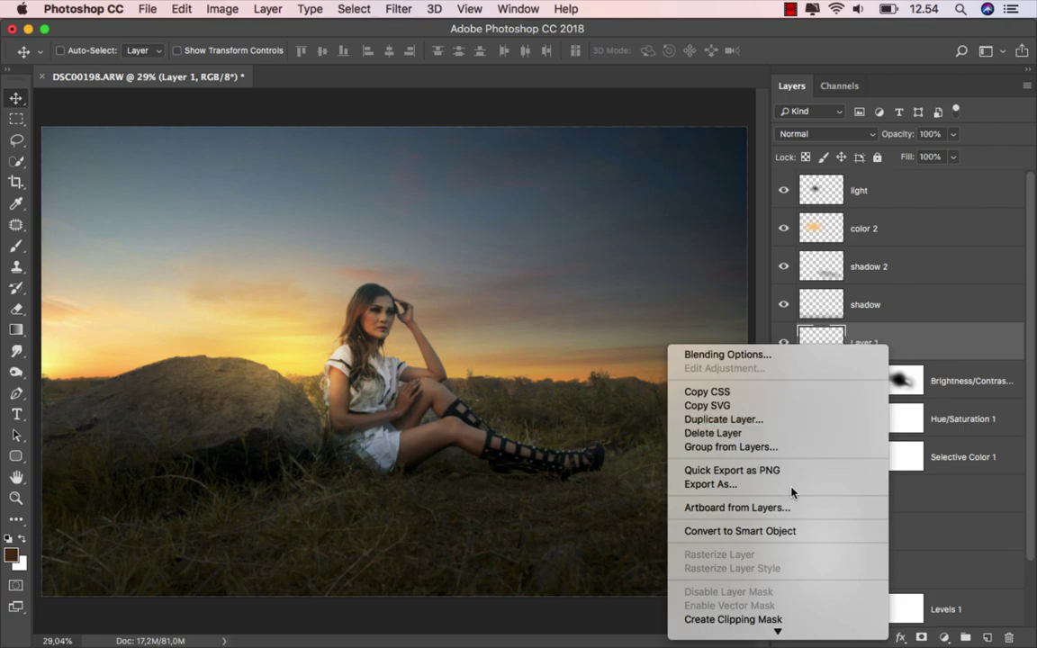
{"action": "left_click", "coordinate": [767, 619]}
{"action": "left_click", "coordinate": [894, 348]}
{"action": "type", "text": "dodge & burn"}
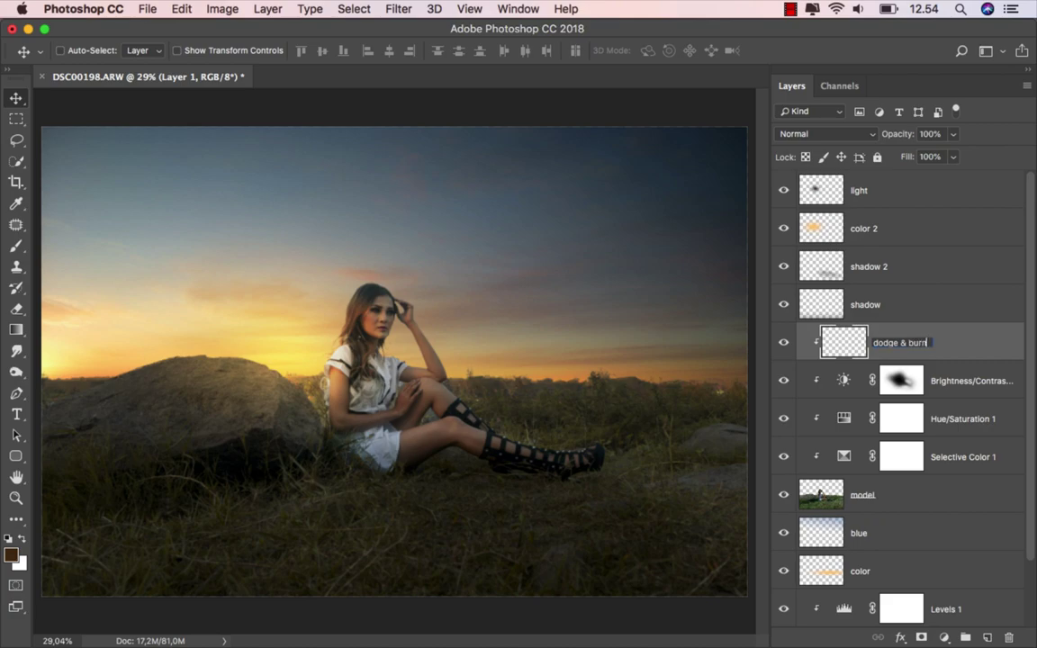
{"action": "key", "text": "Return"}
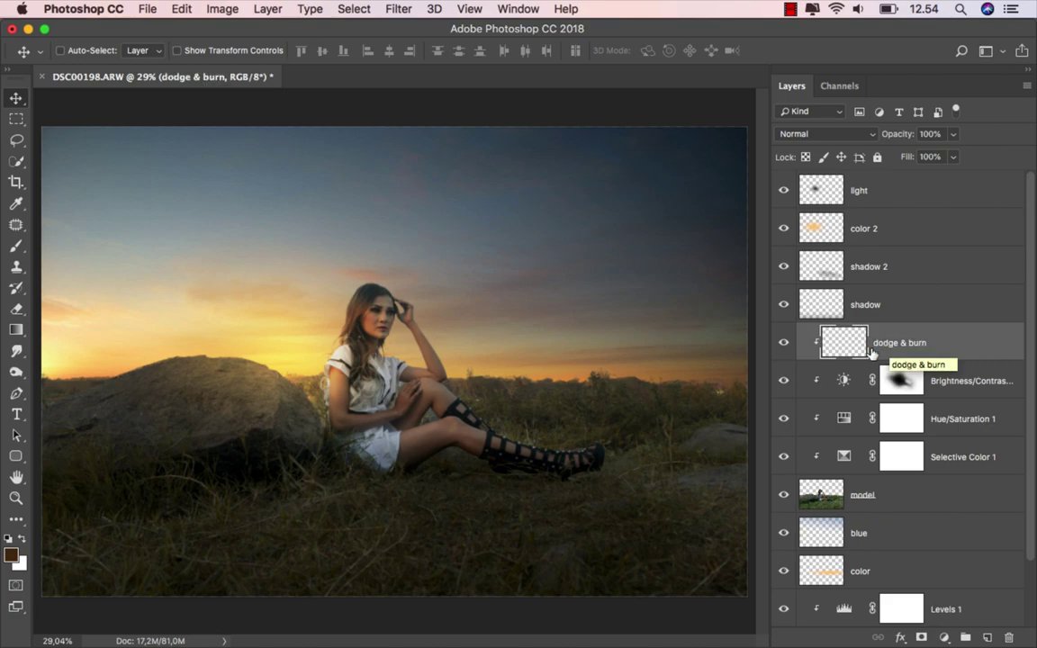
- Fill the dodge & burn layer with 50% Gray and blend it in Soft Light
{"action": "left_click", "coordinate": [180, 9]}
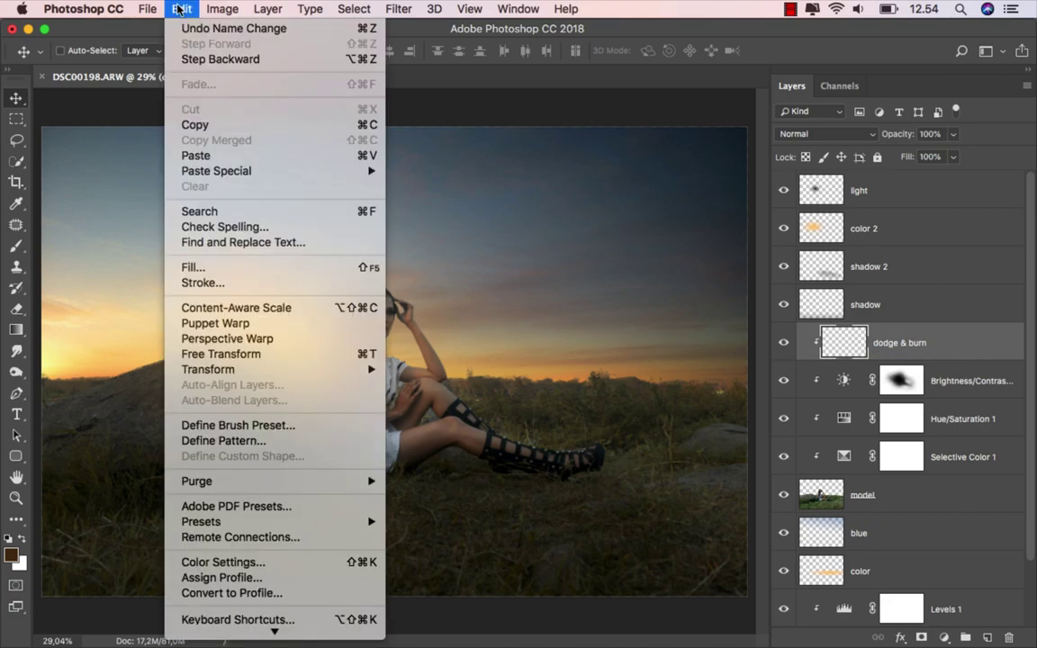
{"action": "left_click", "coordinate": [236, 269]}
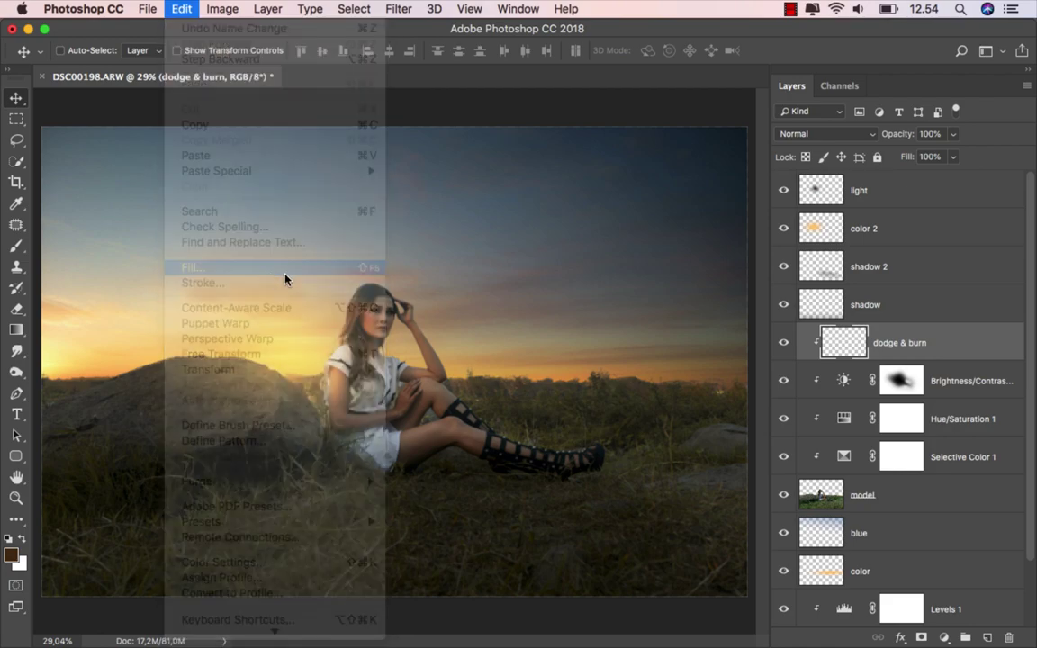
{"action": "left_click", "coordinate": [680, 290]}
{"action": "left_click", "coordinate": [626, 292]}
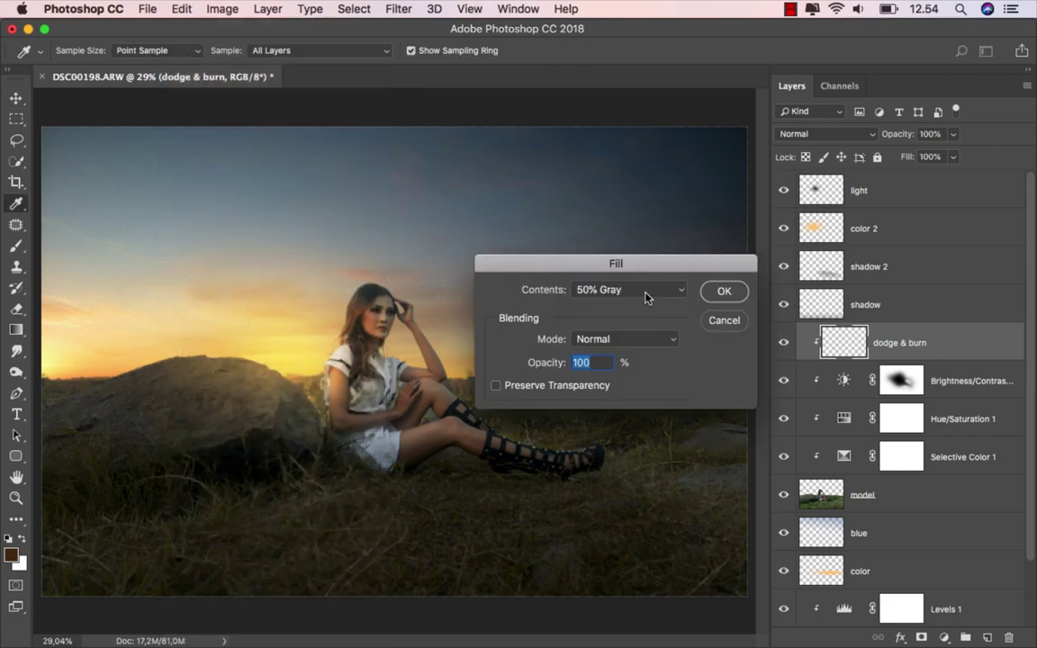
{"action": "left_click", "coordinate": [725, 294]}
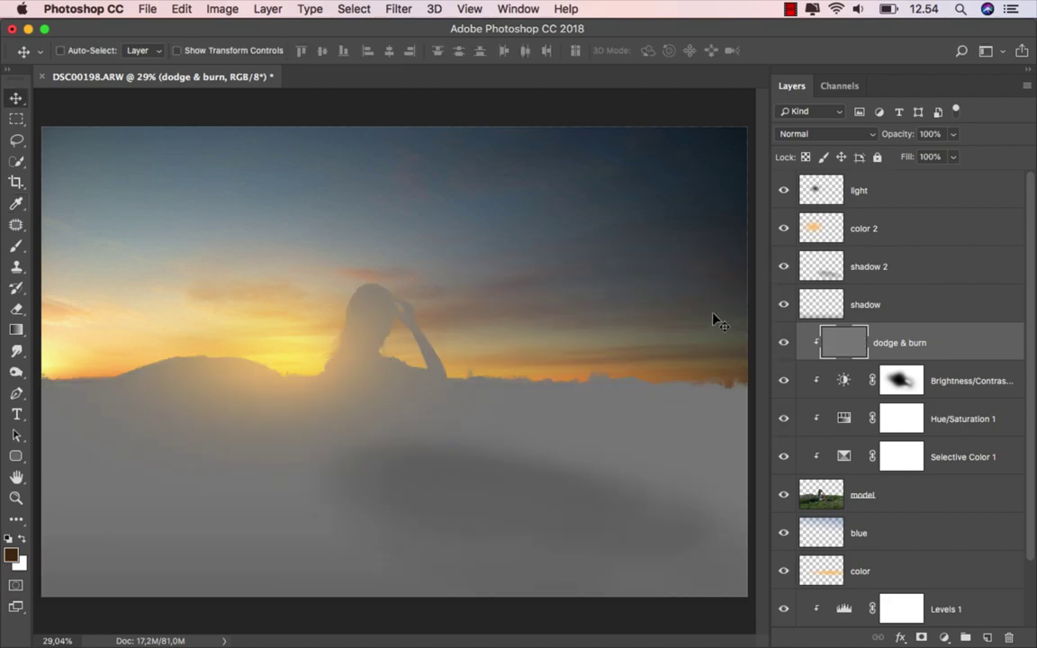
{"action": "left_click", "coordinate": [828, 134]}
{"action": "left_click", "coordinate": [834, 320]}
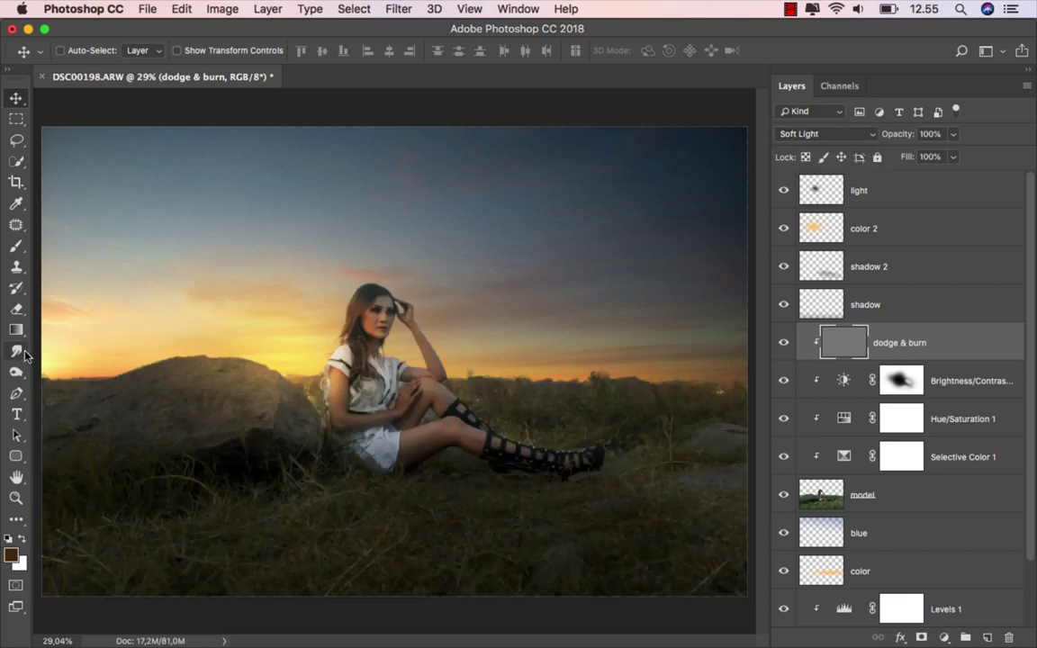
{"action": "left_click_drag", "start_coordinate": [16, 371], "coordinate": [56, 367]}
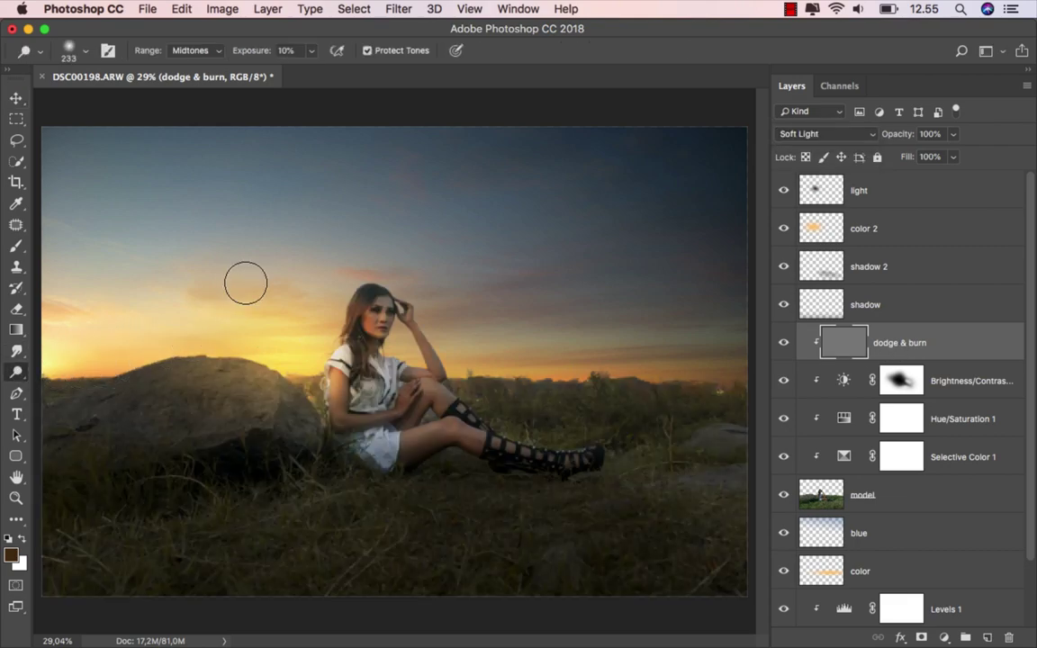
- Dodge midtones at 10% exposure near the model's hand with a size-70 brush
{"action": "left_click", "coordinate": [184, 50]}
{"action": "left_click", "coordinate": [208, 54]}
{"action": "scroll", "coordinate": [336, 343], "scroll_direction": "up", "scroll_amount": 3}
{"action": "scroll", "coordinate": [336, 360], "scroll_direction": "up", "scroll_amount": 1}
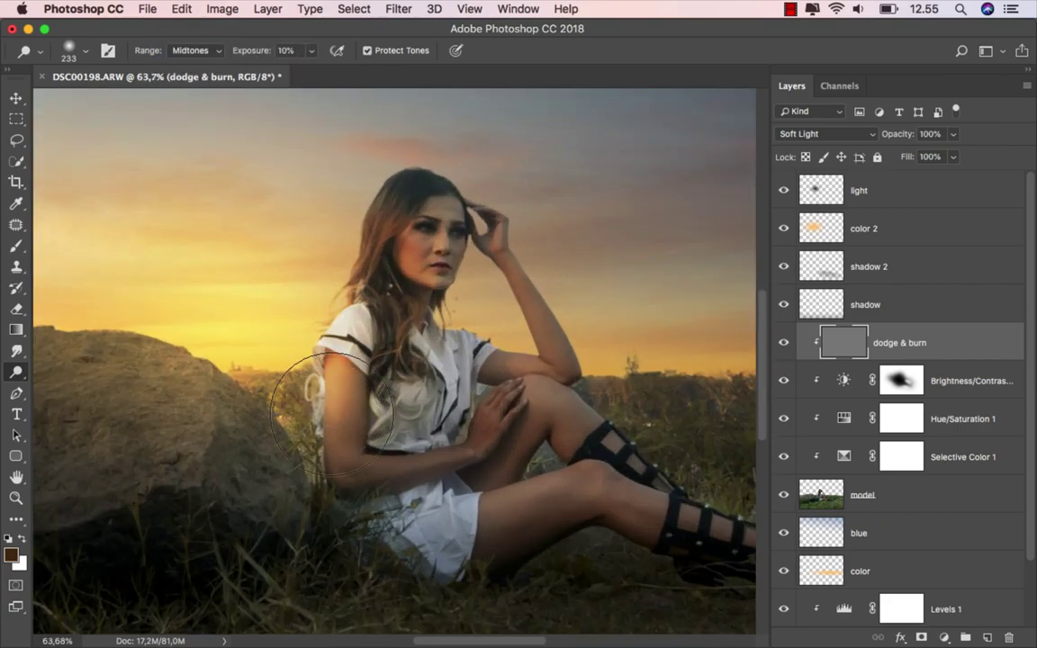
{"action": "scroll", "coordinate": [337, 397], "scroll_direction": "up", "scroll_amount": 2}
{"action": "scroll", "coordinate": [338, 416], "scroll_direction": "down", "scroll_amount": 1}
{"action": "key", "text": "bracketleft"}
{"action": "key", "text": "bracketleft"}
{"action": "key", "text": "bracketleft"}
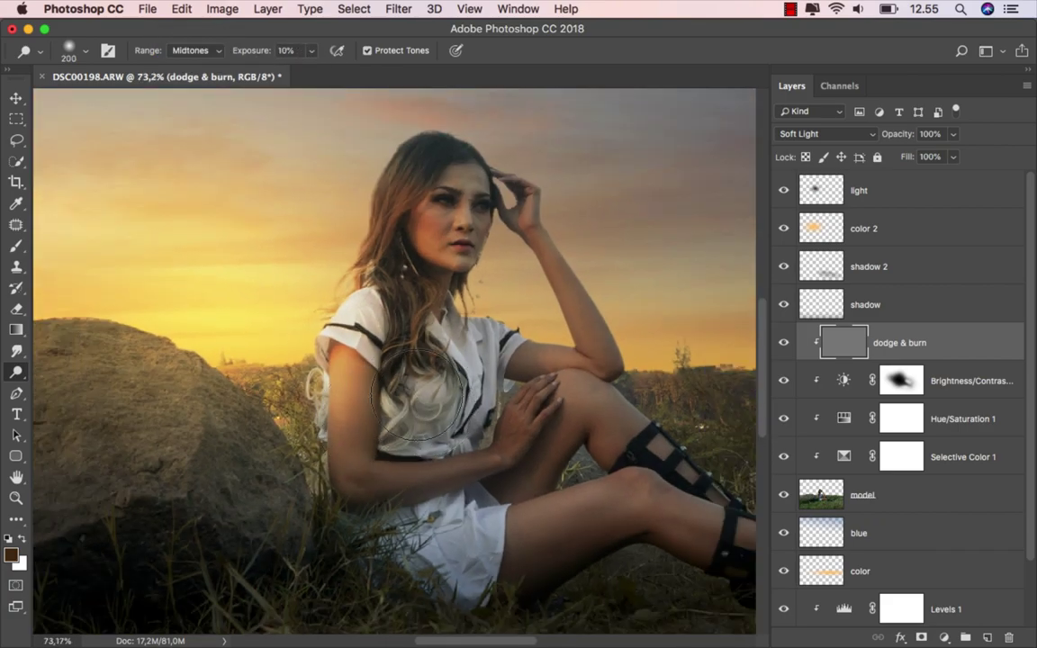
{"action": "key", "text": "bracketleft"}
{"action": "key", "text": "bracketleft"}
{"action": "key", "text": "bracketleft"}
{"action": "key", "text": "bracketleft"}
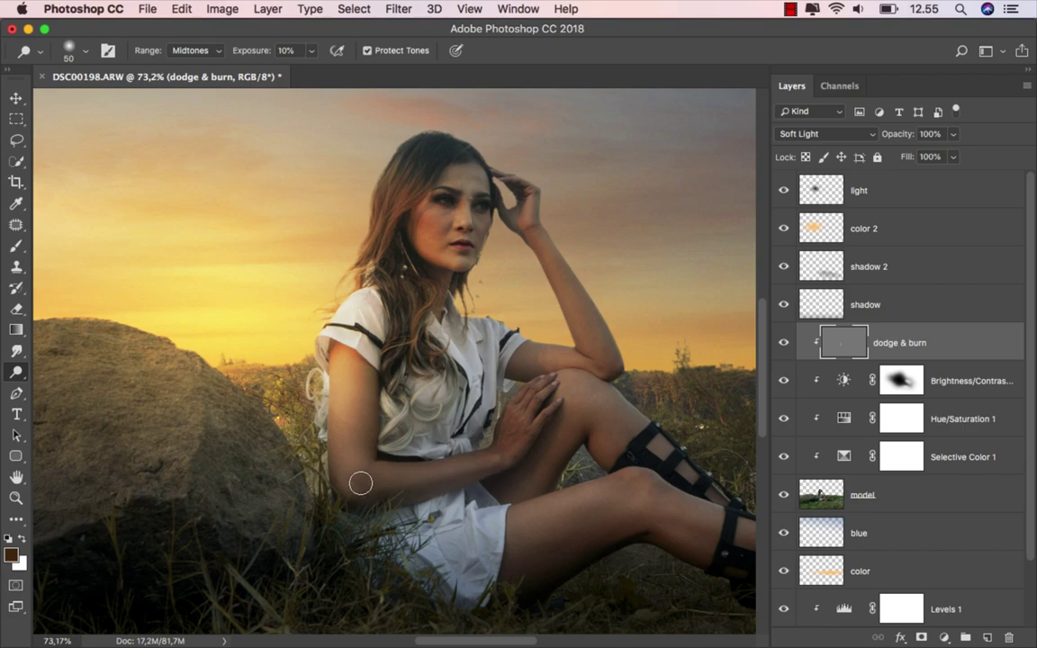
{"action": "key", "text": "bracketright"}
{"action": "key", "text": "bracketright"}
{"action": "left_click_drag", "start_coordinate": [530, 398], "coordinate": [489, 464]}
- Brighten the side of the model's face with a size-125 dodge brush
{"action": "key", "text": "bracketleft"}
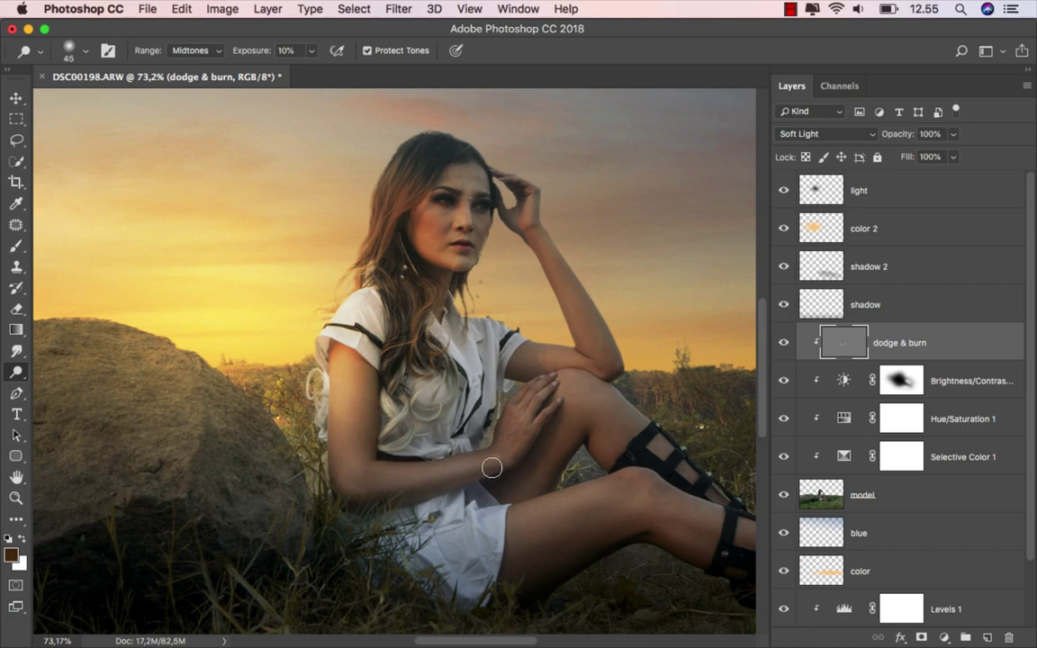
{"action": "scroll", "coordinate": [376, 396], "scroll_direction": "up", "scroll_amount": 3}
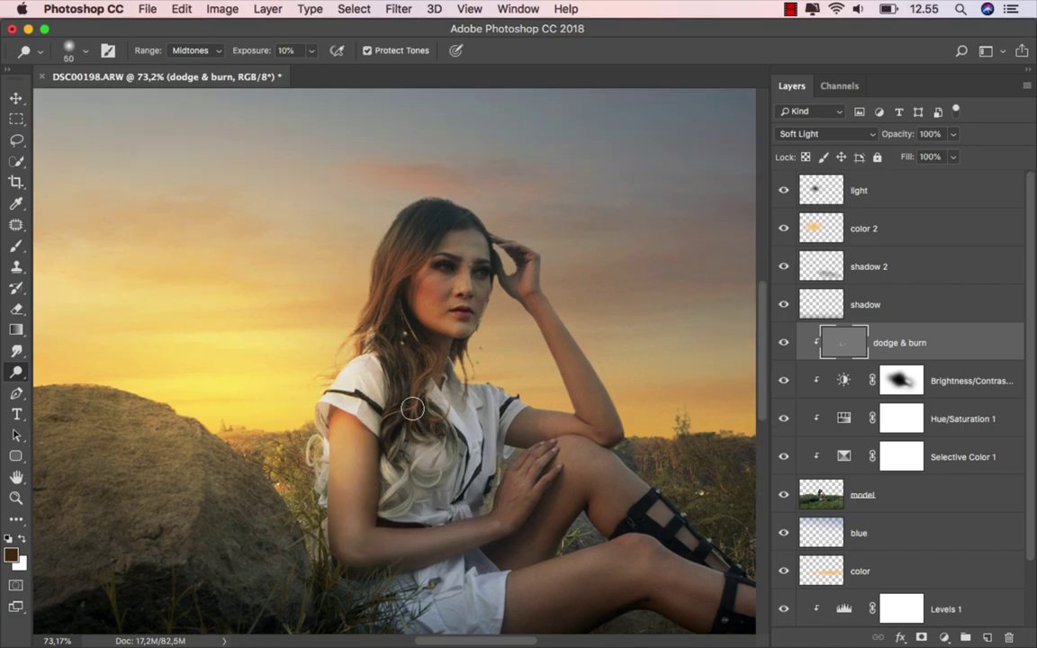
{"action": "key", "text": "bracketright"}
{"action": "key", "text": "bracketright"}
{"action": "key", "text": "bracketright"}
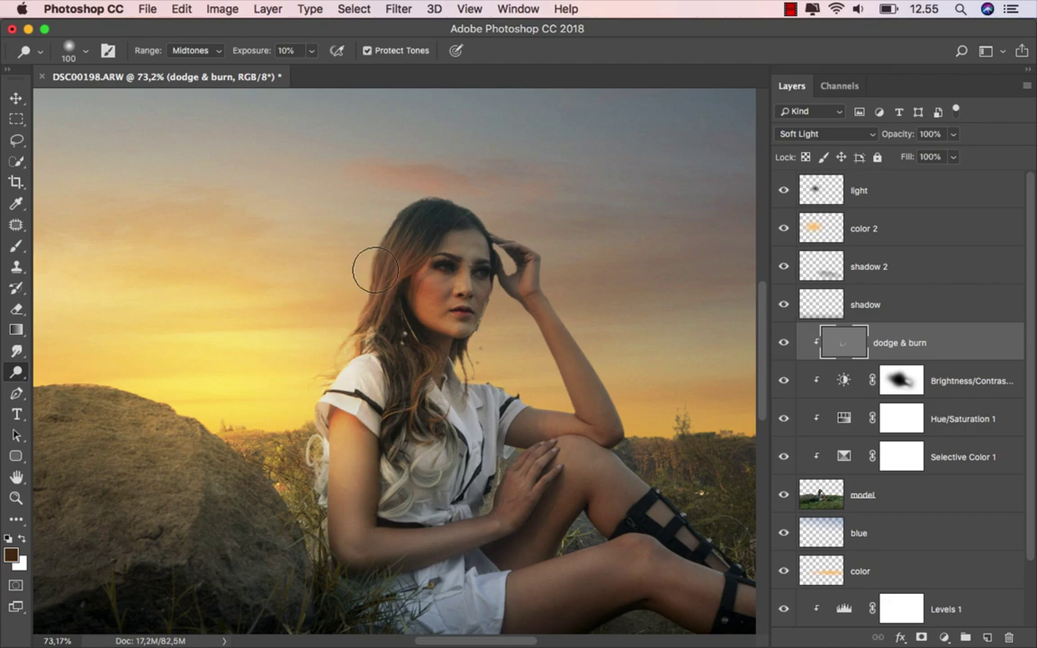
{"action": "key", "text": "bracketright"}
{"action": "key", "text": "bracketright"}
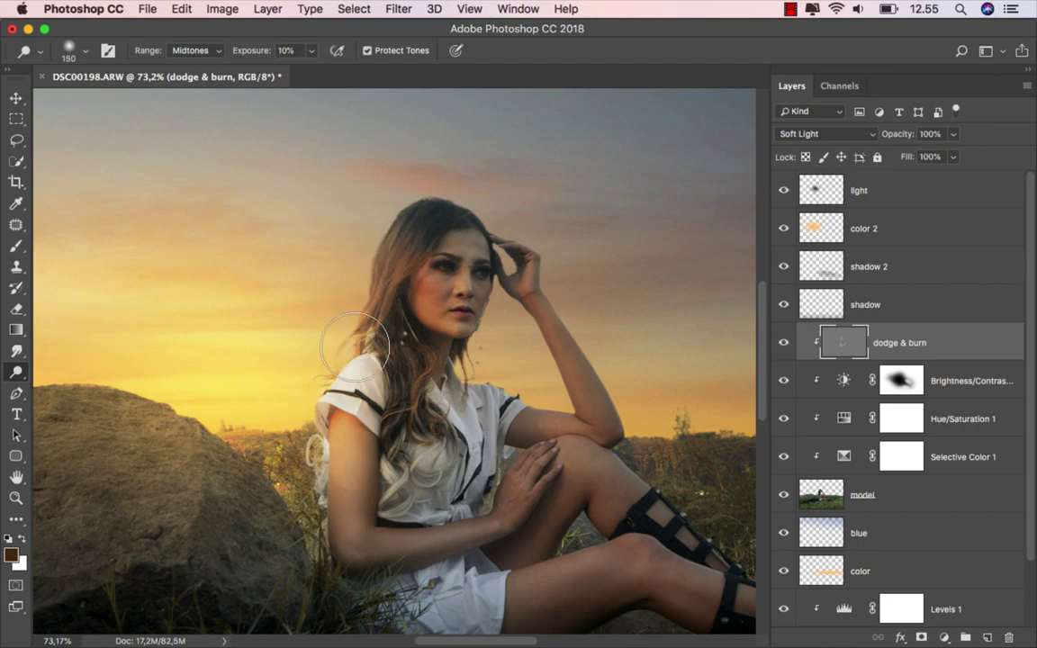
{"action": "key", "text": "bracketleft"}
{"action": "left_click_drag", "start_coordinate": [439, 231], "coordinate": [430, 298]}
- Dodge the arm, knees and legs, resizing the brush between 70 and 150
{"action": "key", "text": "bracketleft"}
{"action": "key", "text": "bracketleft"}
{"action": "key", "text": "bracketleft"}
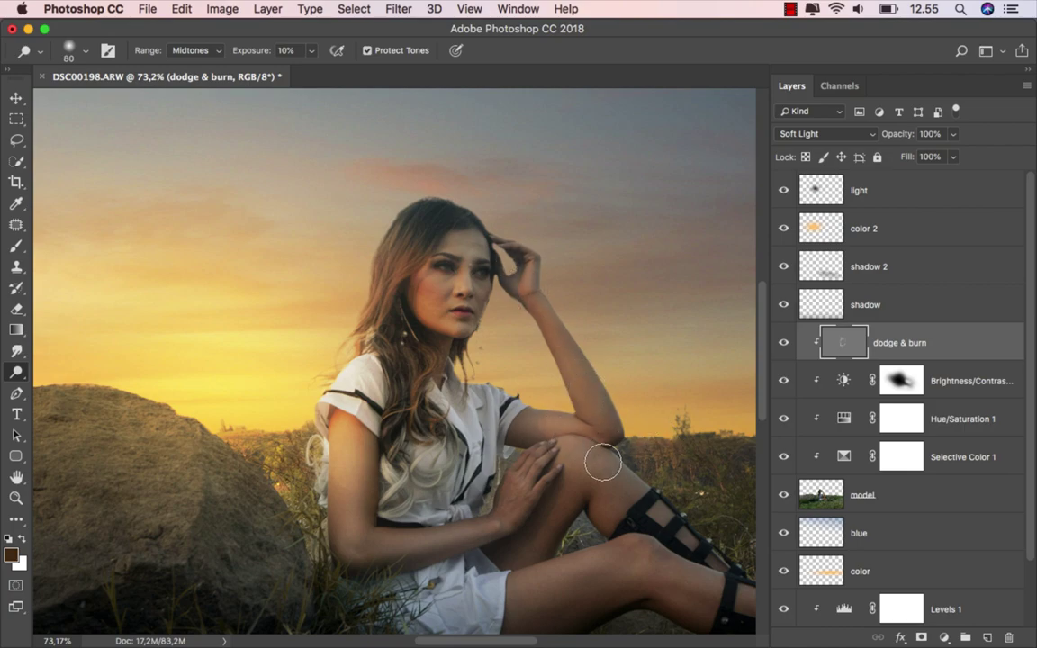
{"action": "left_click_drag", "start_coordinate": [601, 456], "coordinate": [440, 347]}
{"action": "key", "text": "bracketright"}
{"action": "key", "text": "bracketright"}
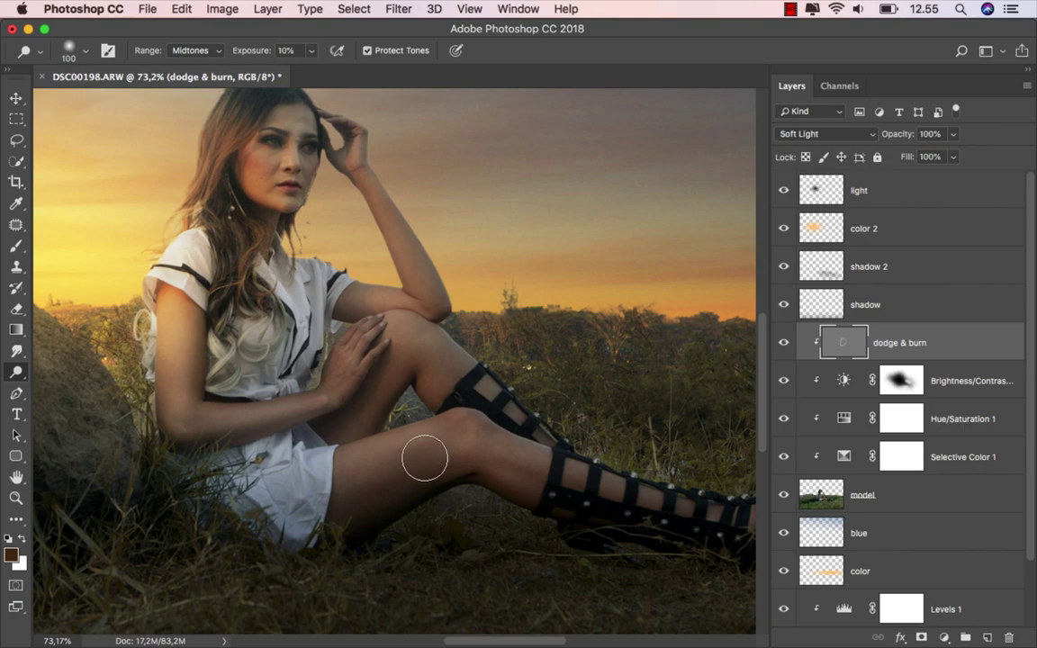
{"action": "key", "text": "bracketright"}
{"action": "key", "text": "bracketright"}
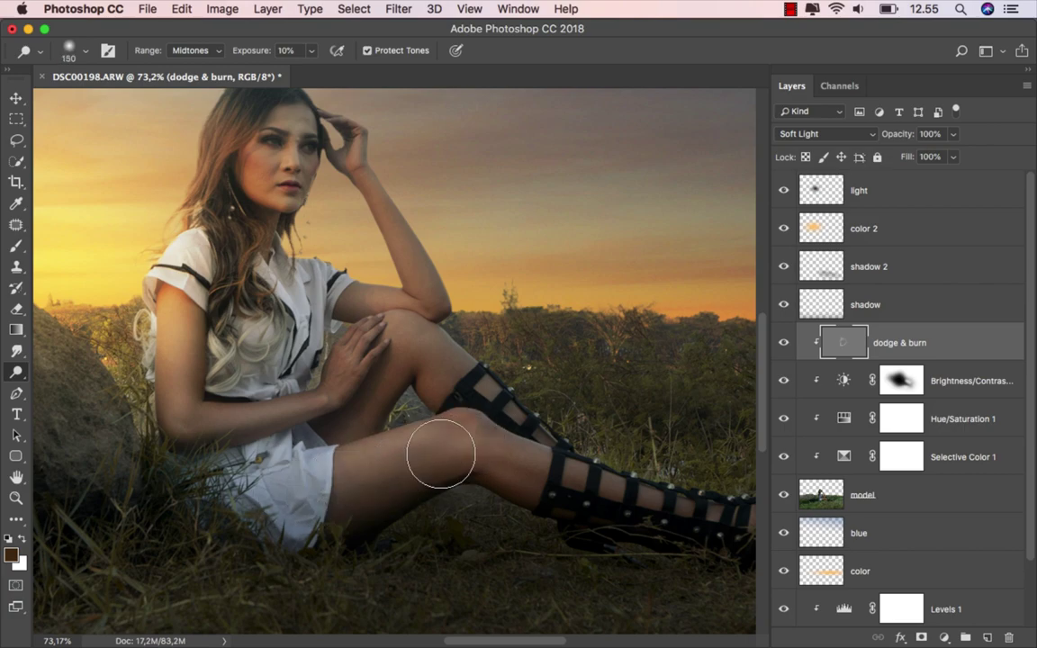
{"action": "key", "text": "bracketleft"}
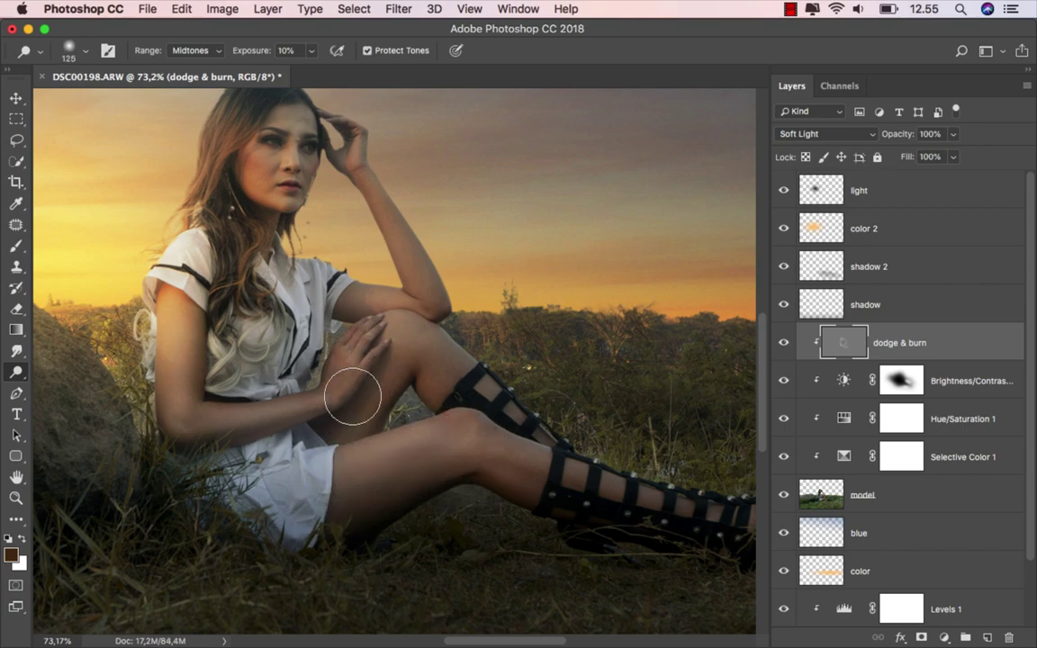
{"action": "key", "text": "bracketleft"}
{"action": "key", "text": "bracketleft"}
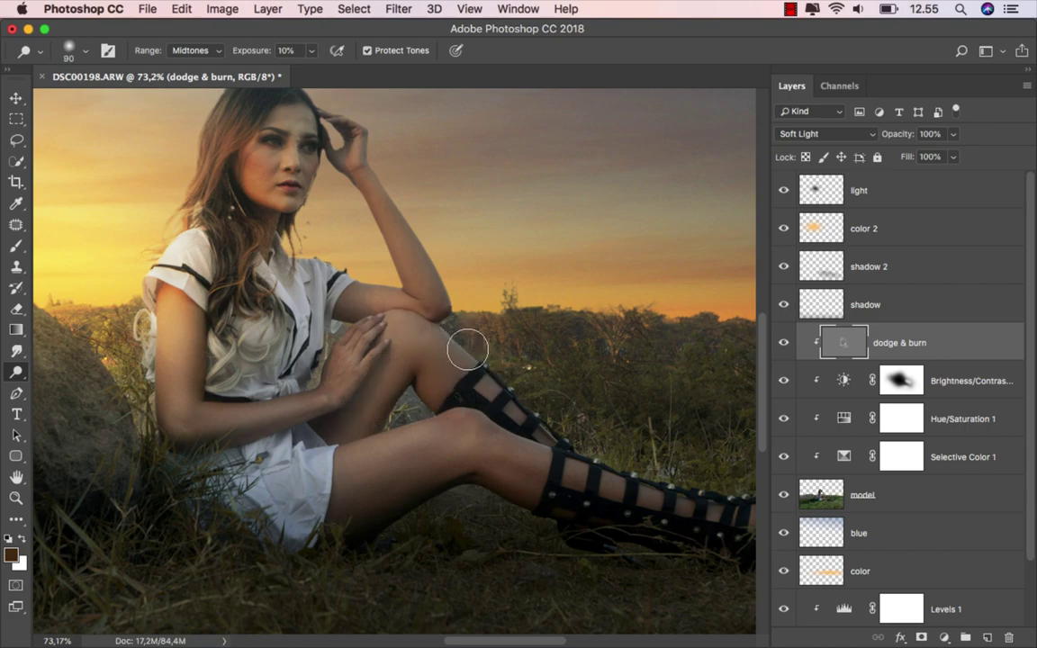
{"action": "scroll", "coordinate": [540, 441], "scroll_direction": "down", "scroll_amount": 2}
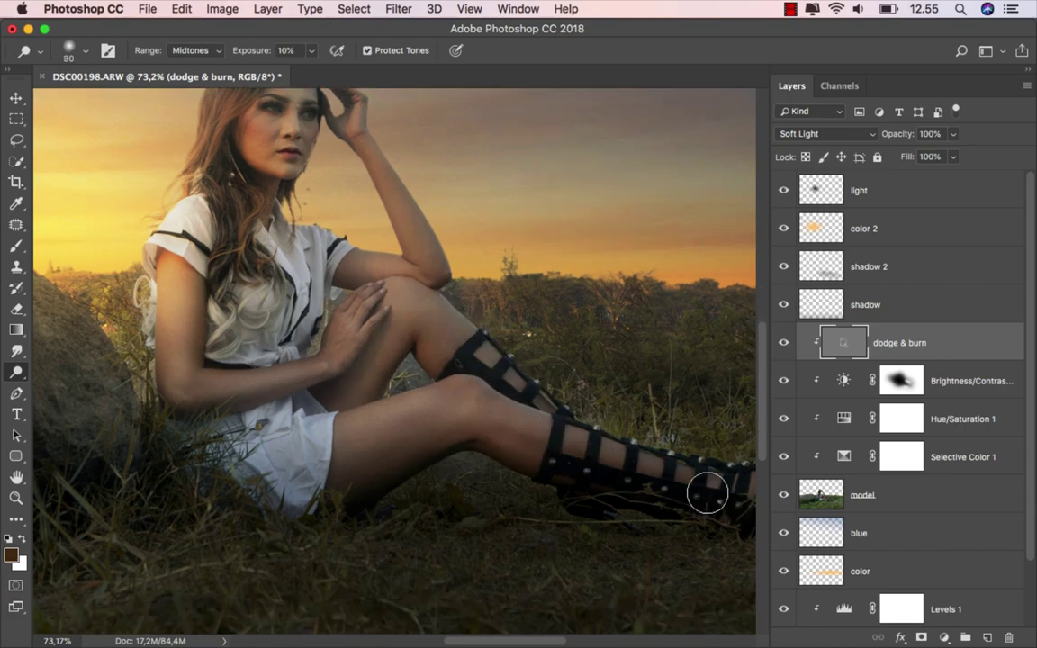
{"action": "scroll", "coordinate": [569, 483], "scroll_direction": "right", "scroll_amount": 5}
{"action": "key", "text": "bracketleft"}
{"action": "key", "text": "bracketleft"}
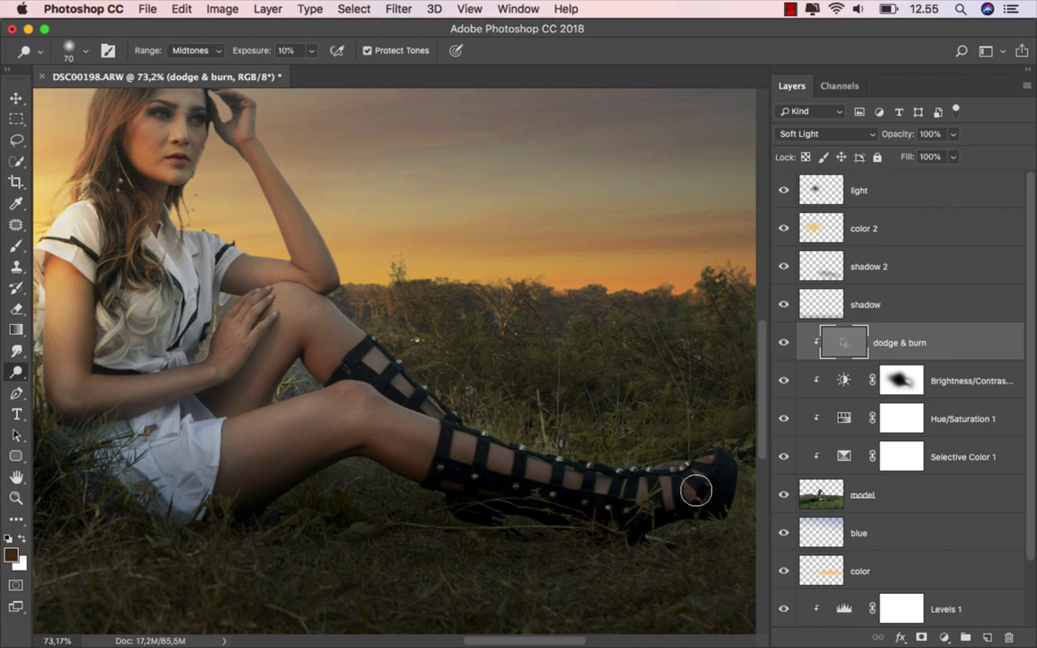
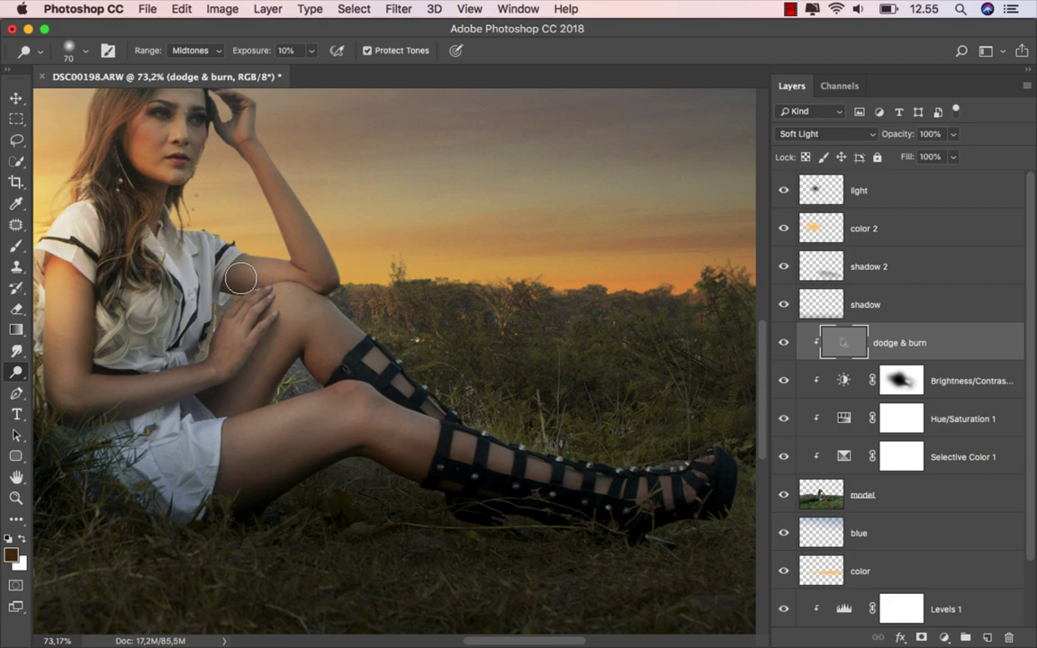
- Review the dodge strokes on the model and toggle the dodge & burn layer to compare
{"action": "scroll", "coordinate": [272, 302], "scroll_direction": "left", "scroll_amount": 3}
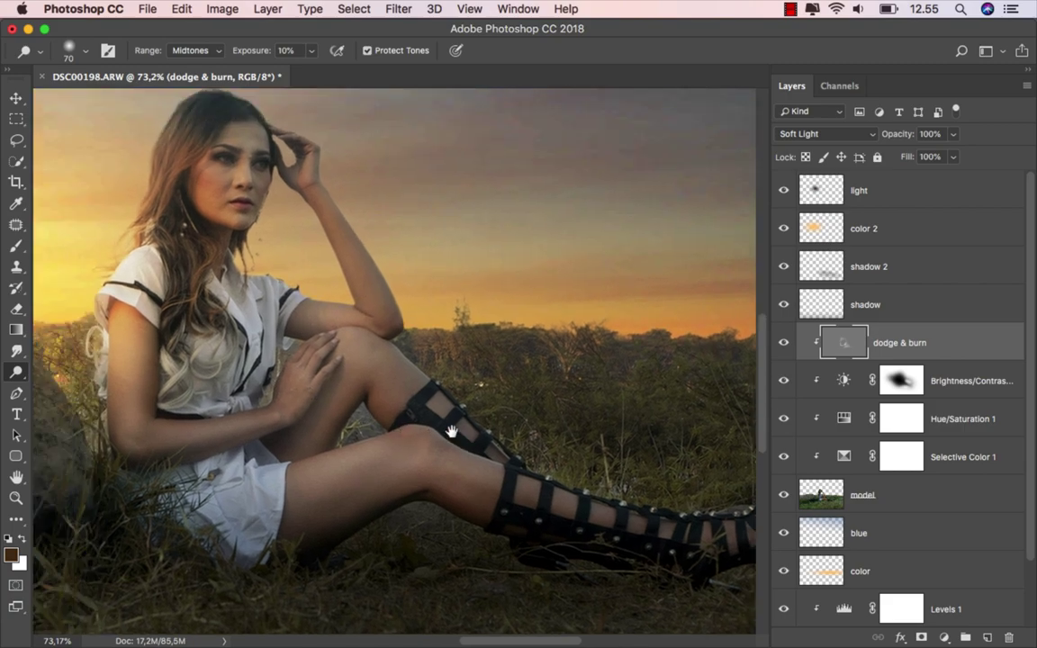
{"action": "scroll", "coordinate": [274, 333], "scroll_direction": "left", "scroll_amount": 6}
{"action": "scroll", "coordinate": [273, 333], "scroll_direction": "up", "scroll_amount": 4}
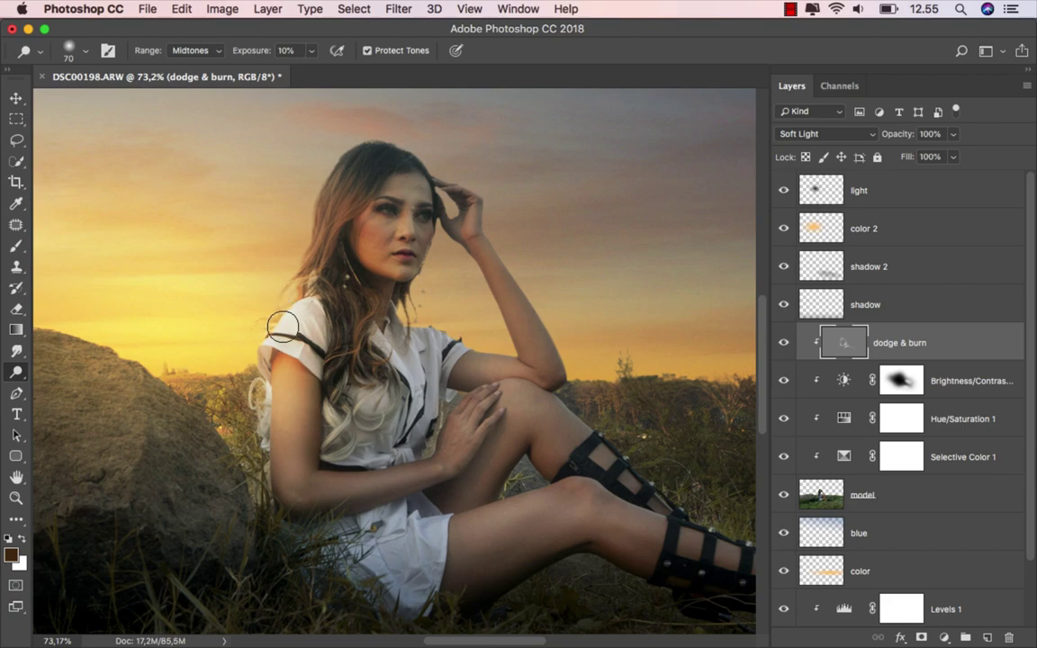
{"action": "scroll", "coordinate": [349, 371], "scroll_direction": "down", "scroll_amount": 1}
{"action": "scroll", "coordinate": [322, 291], "scroll_direction": "down", "scroll_amount": 2}
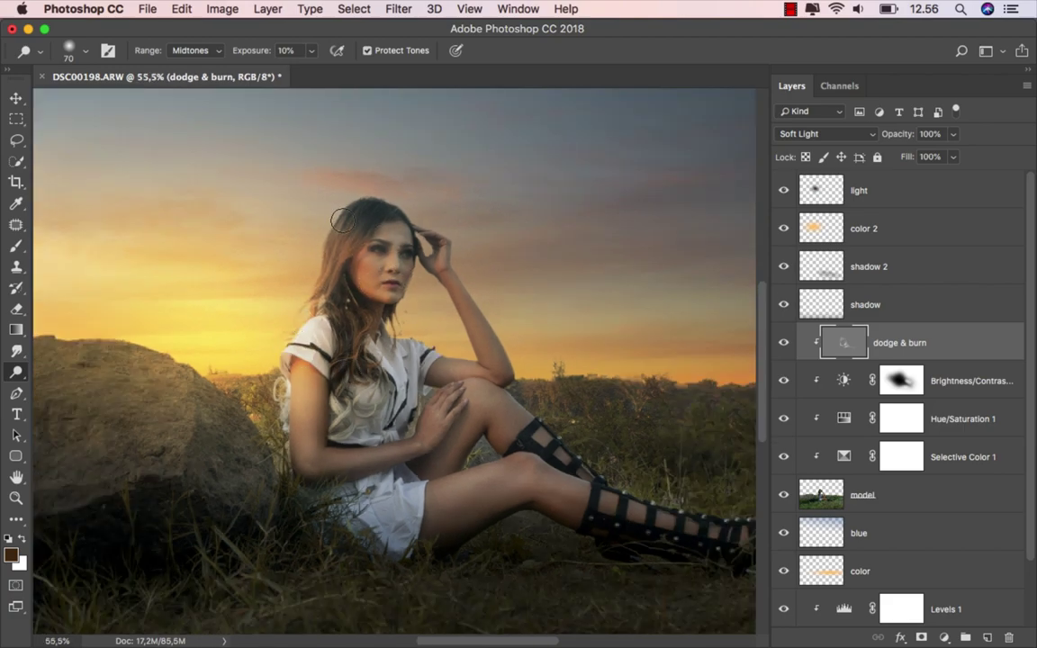
{"action": "scroll", "coordinate": [366, 356], "scroll_direction": "down", "scroll_amount": 3}
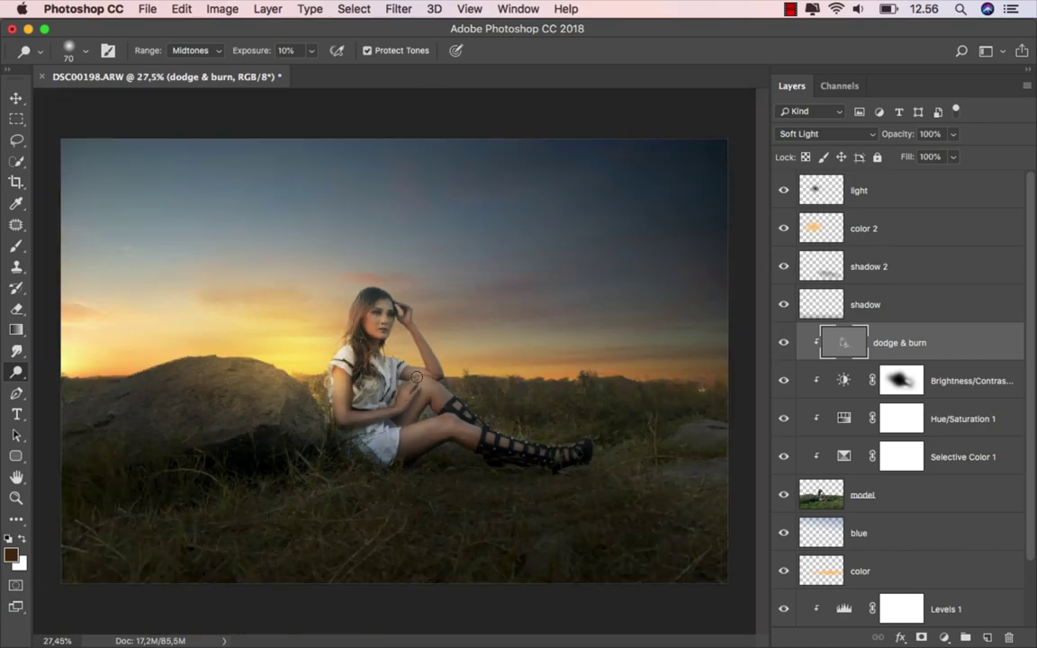
{"action": "left_click", "coordinate": [784, 343]}
{"action": "left_click", "coordinate": [16, 372]}
- Set the Burn Tool to the Midtones range with a 200 px brush
{"action": "left_click", "coordinate": [85, 385]}
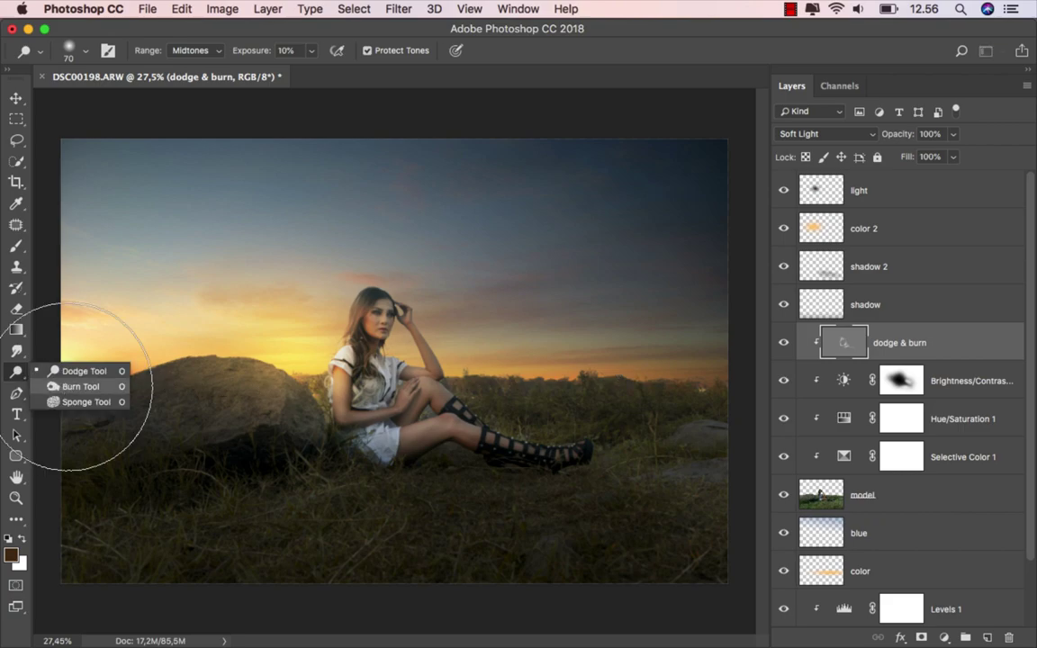
{"action": "scroll", "coordinate": [415, 440], "scroll_direction": "up", "scroll_amount": 2}
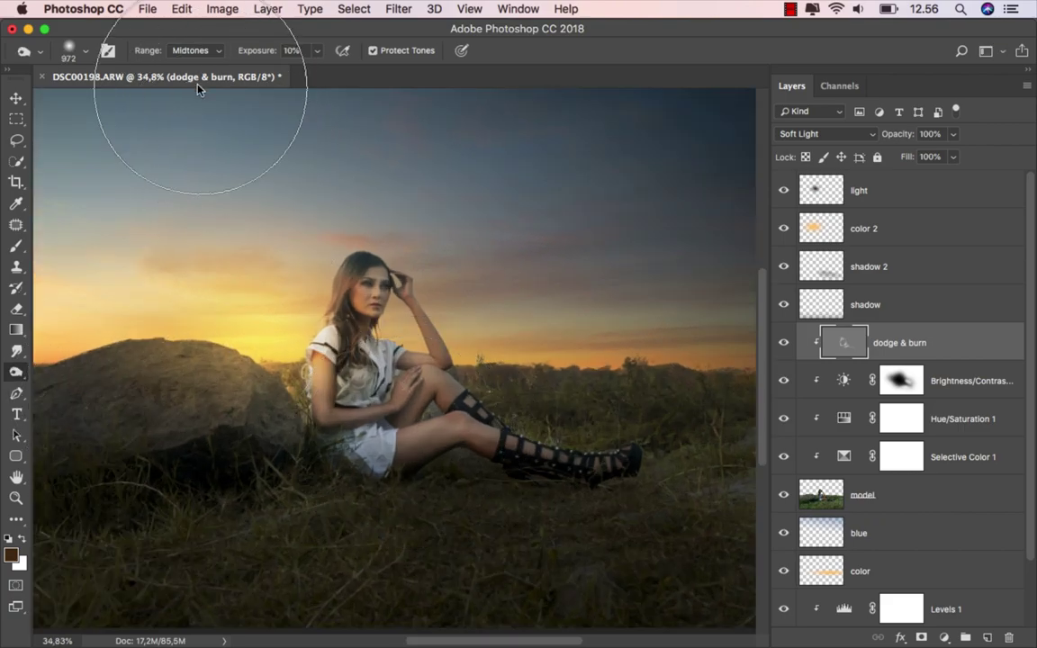
{"action": "left_click", "coordinate": [193, 50]}
{"action": "left_click", "coordinate": [292, 42]}
{"action": "key", "text": "bracketleft"}
{"action": "key", "text": "bracketleft"}
{"action": "key", "text": "bracketleft"}
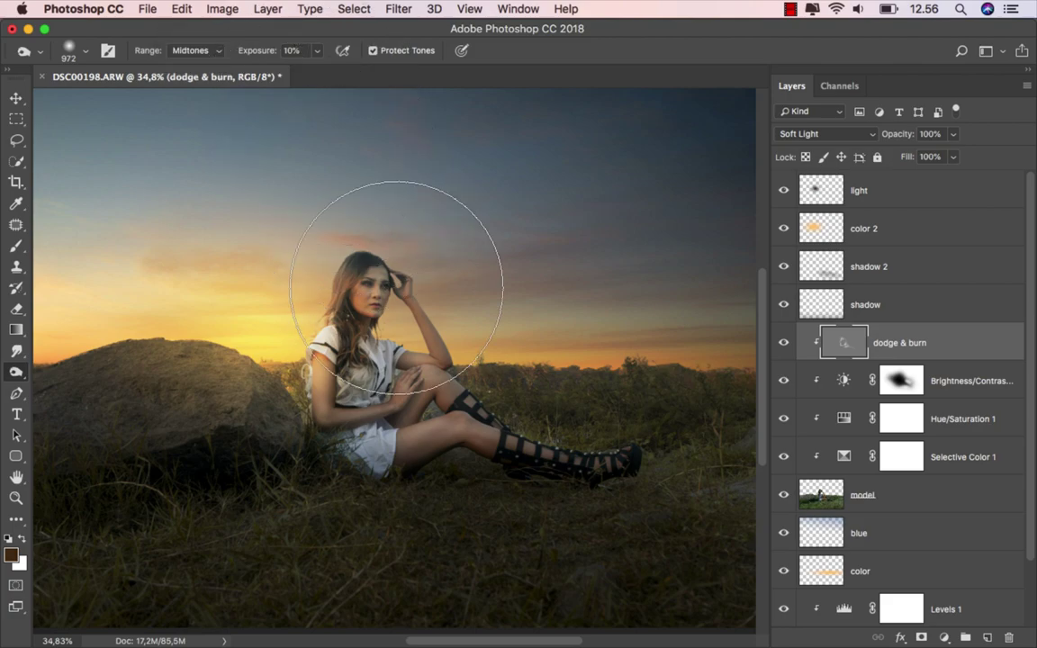
{"action": "key", "text": "bracketleft"}
{"action": "key", "text": "bracketleft"}
{"action": "key", "text": "bracketleft"}
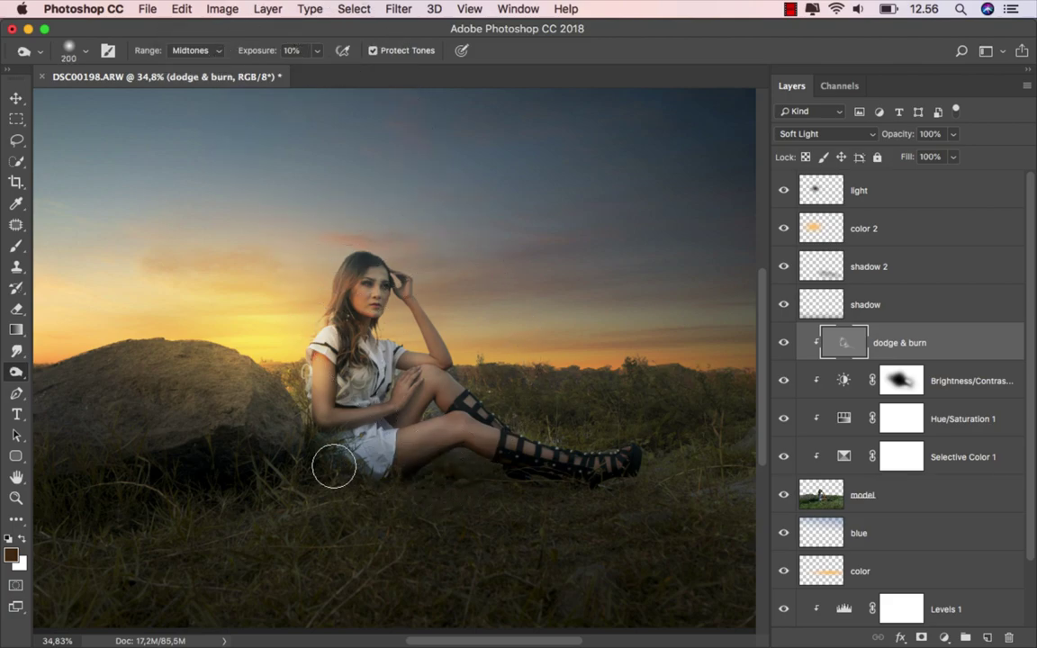
- Burn shading over the model's hair with a smaller brush, then reduce it to 70
{"action": "scroll", "coordinate": [397, 388], "scroll_direction": "up", "scroll_amount": 2}
{"action": "scroll", "coordinate": [409, 347], "scroll_direction": "up", "scroll_amount": 1}
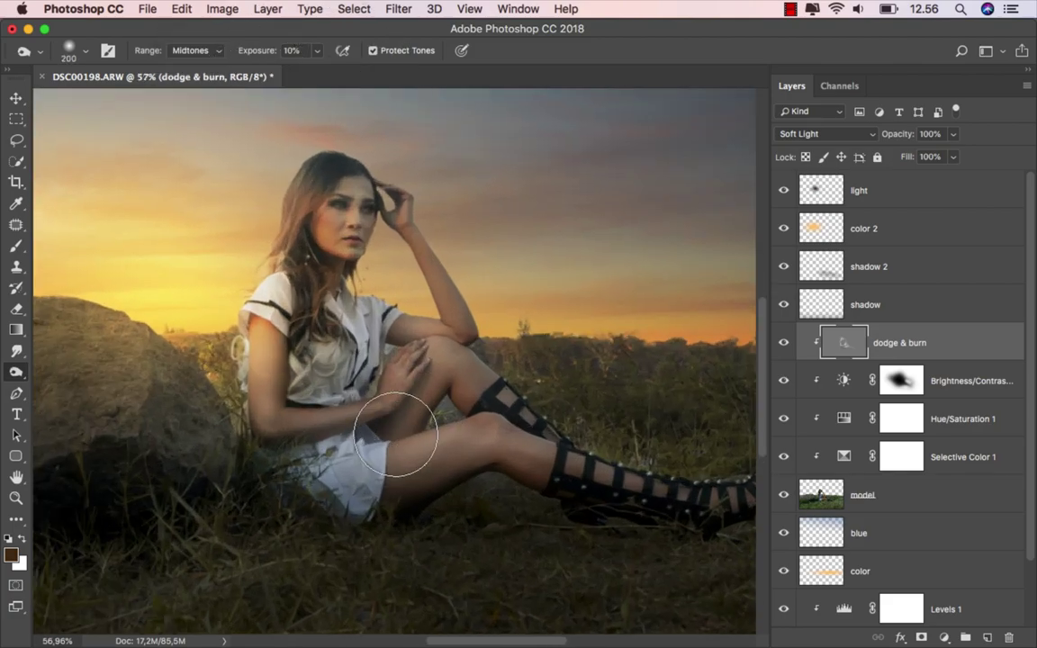
{"action": "scroll", "coordinate": [398, 439], "scroll_direction": "up", "scroll_amount": 1}
{"action": "key", "text": "bracketleft"}
{"action": "key", "text": "bracketleft"}
{"action": "key", "text": "bracketleft"}
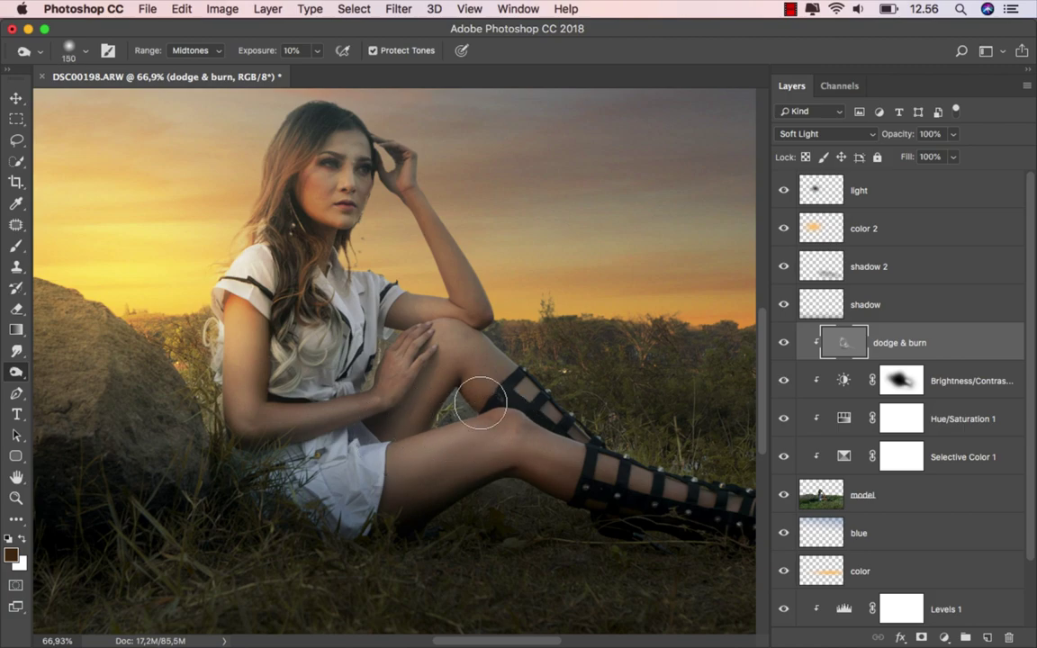
{"action": "key", "text": "bracketleft"}
{"action": "key", "text": "bracketleft"}
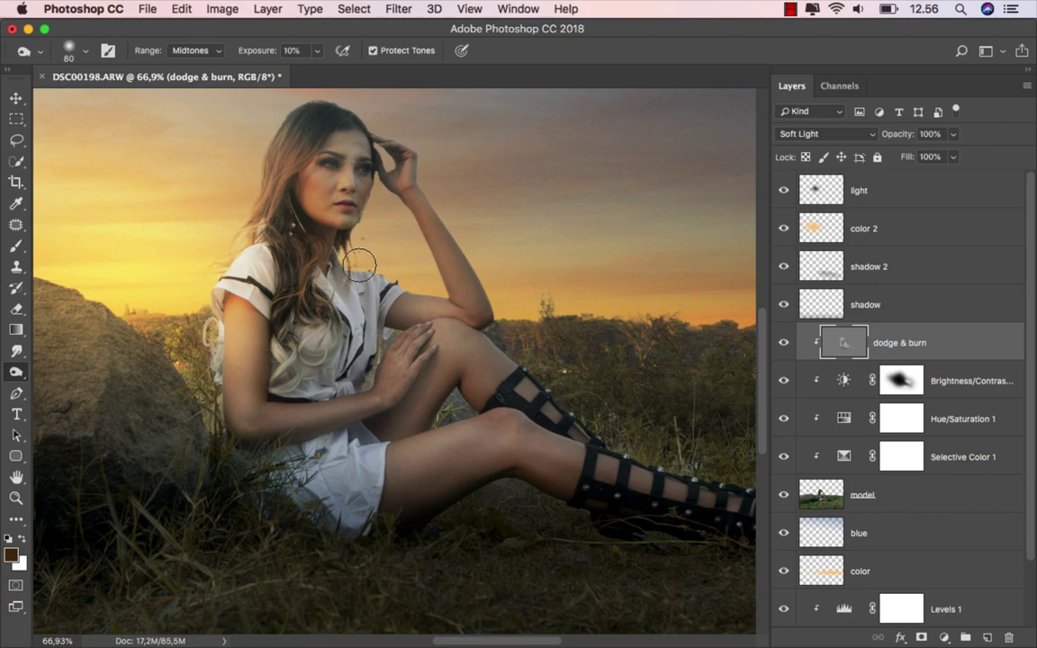
{"action": "left_click_drag", "start_coordinate": [332, 257], "coordinate": [359, 372]}
{"action": "key", "text": "bracketleft"}
- Toggle the dodge & burn layer off and on to compare the burn shading
{"action": "scroll", "coordinate": [436, 378], "scroll_direction": "down", "scroll_amount": 2}
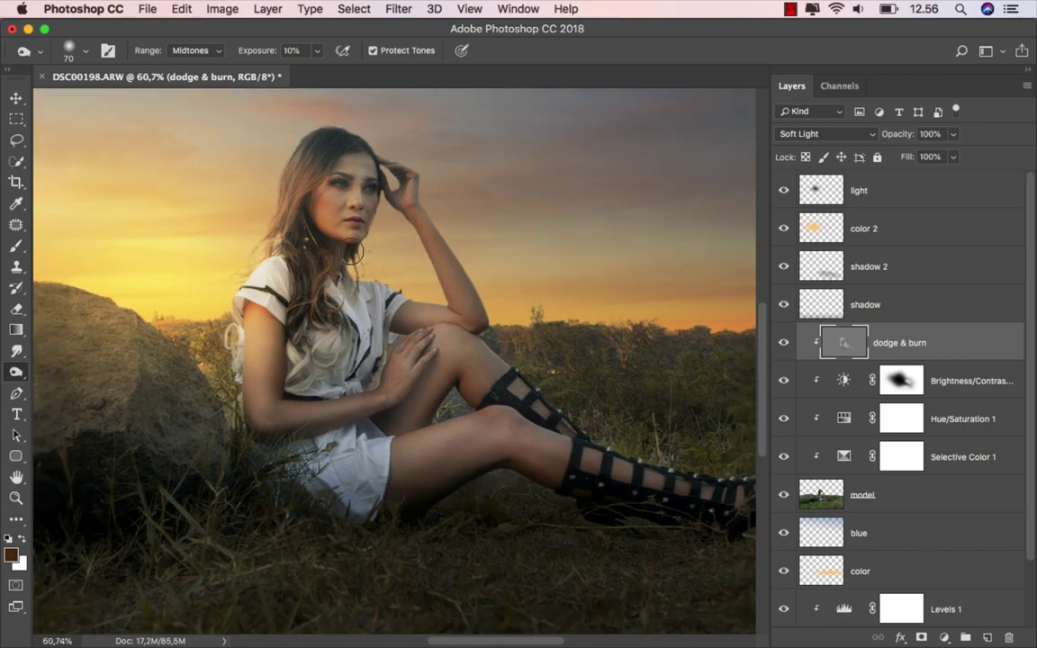
{"action": "scroll", "coordinate": [382, 337], "scroll_direction": "down", "scroll_amount": 2}
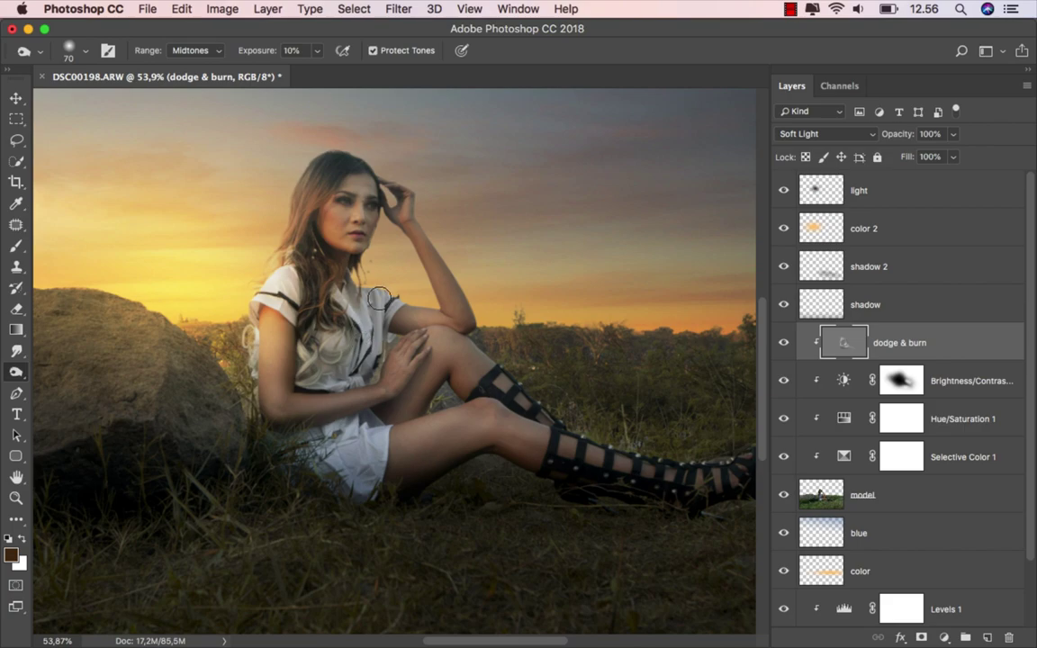
{"action": "scroll", "coordinate": [360, 468], "scroll_direction": "down", "scroll_amount": 2}
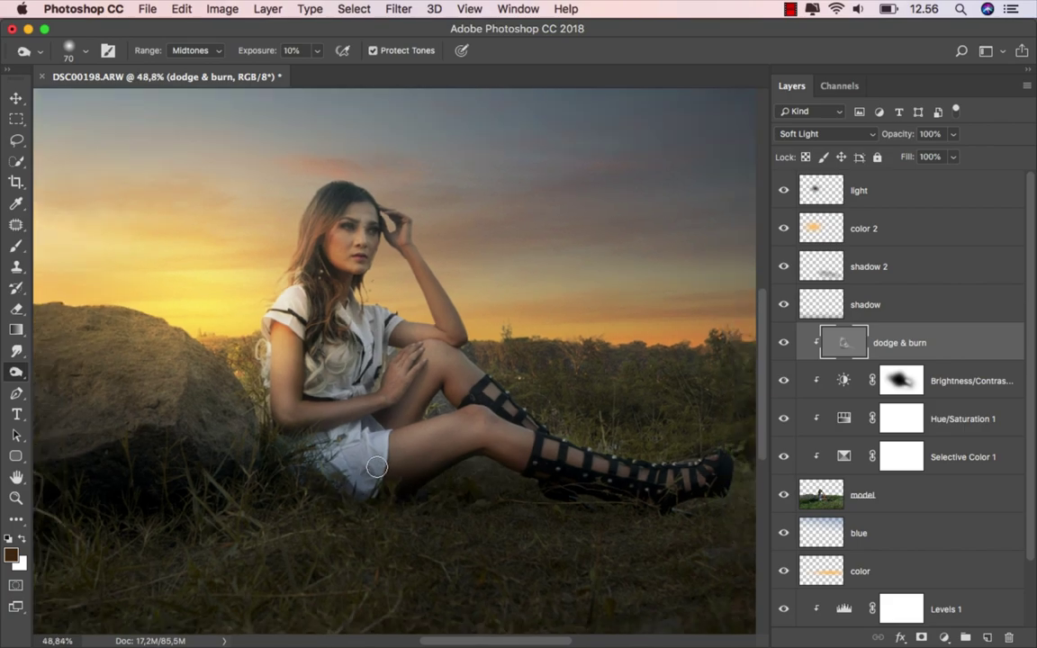
{"action": "scroll", "coordinate": [355, 462], "scroll_direction": "down", "scroll_amount": 2}
{"action": "scroll", "coordinate": [382, 450], "scroll_direction": "down", "scroll_amount": 1}
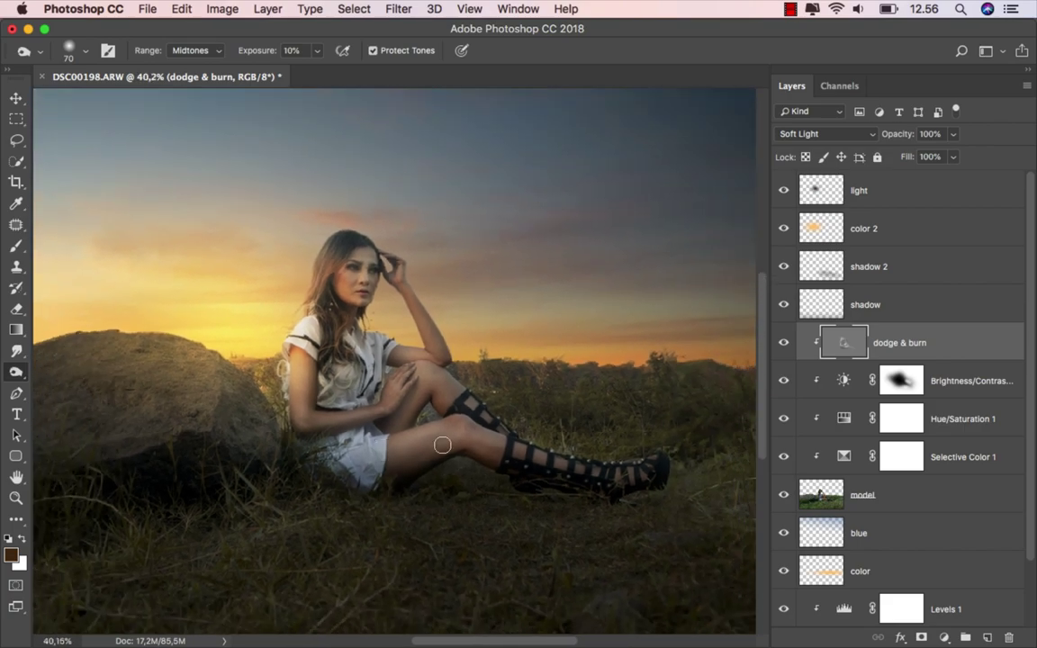
{"action": "left_click", "coordinate": [783, 343]}
{"action": "left_click", "coordinate": [783, 343]}
{"action": "scroll", "coordinate": [656, 364], "scroll_direction": "down", "scroll_amount": 2}
{"action": "scroll", "coordinate": [640, 369], "scroll_direction": "down", "scroll_amount": 1}
{"action": "scroll", "coordinate": [634, 374], "scroll_direction": "down", "scroll_amount": 1}
{"action": "scroll", "coordinate": [635, 374], "scroll_direction": "up", "scroll_amount": 1}
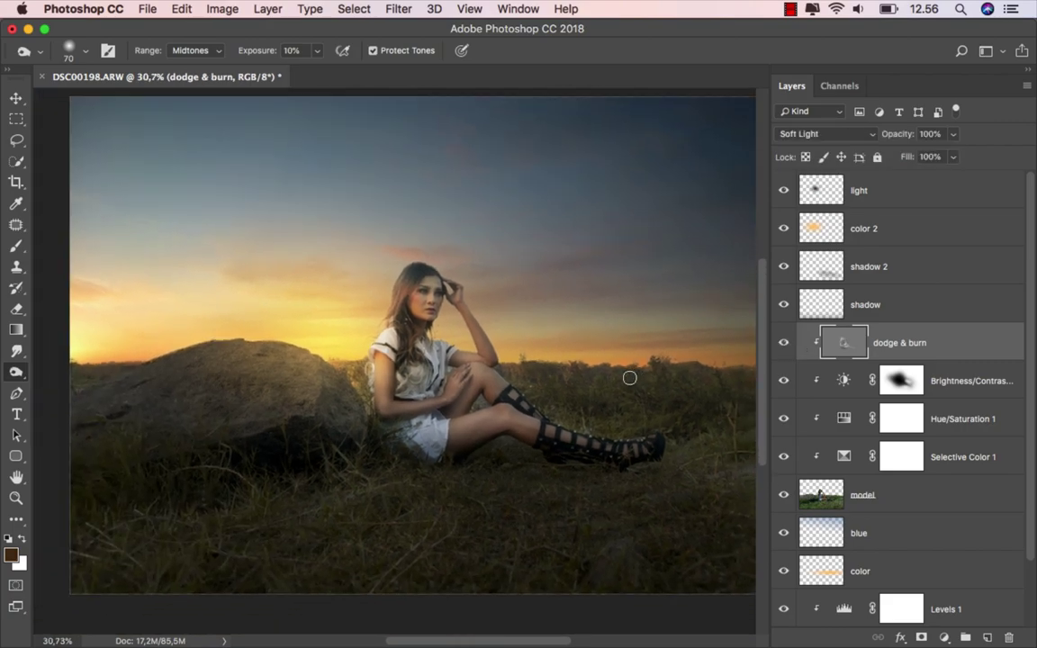
{"action": "scroll", "coordinate": [630, 375], "scroll_direction": "down", "scroll_amount": 1}
{"action": "scroll", "coordinate": [614, 381], "scroll_direction": "down", "scroll_amount": 2}
{"action": "scroll", "coordinate": [558, 384], "scroll_direction": "up", "scroll_amount": 1}
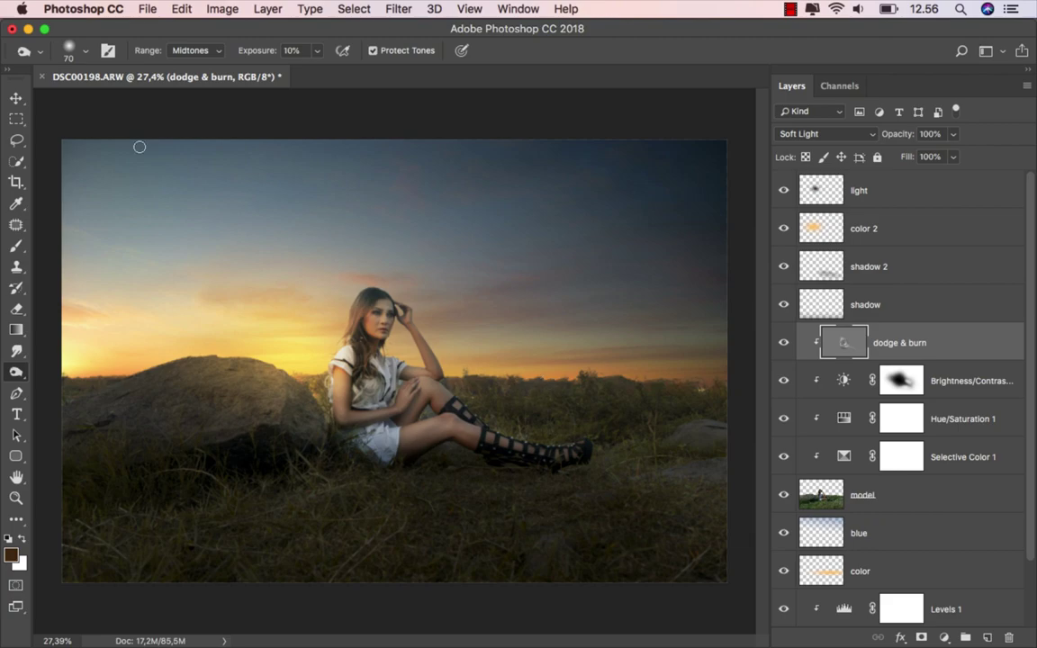
- Switch to the Move tool, compare dodge & burn on and off, and select the light layer
{"action": "left_click", "coordinate": [17, 97]}
{"action": "left_click", "coordinate": [782, 348]}
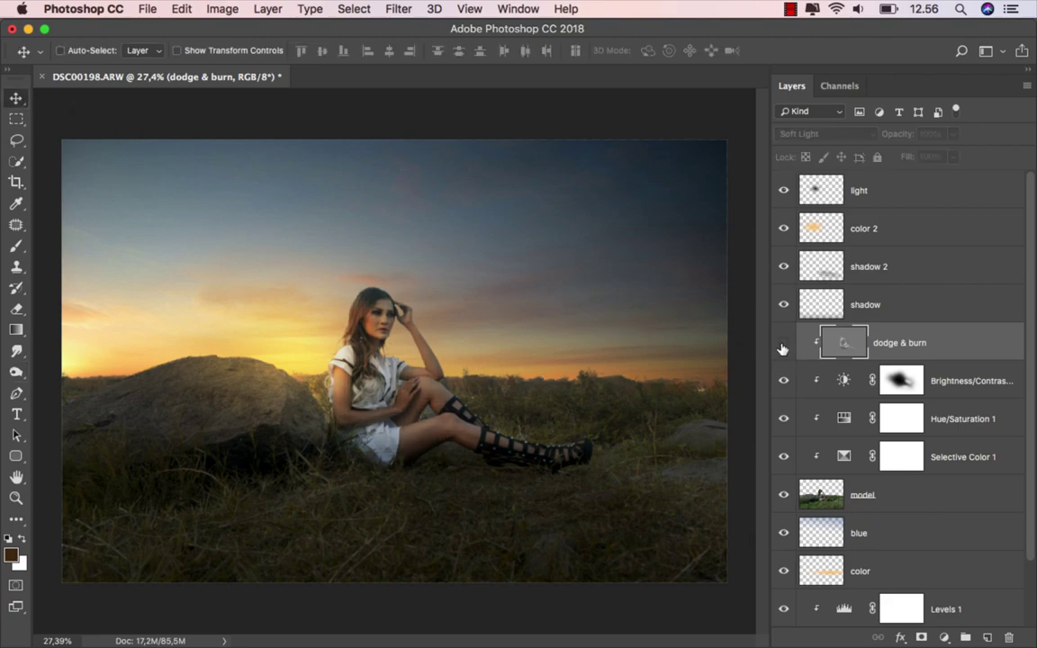
{"action": "left_click", "coordinate": [782, 348]}
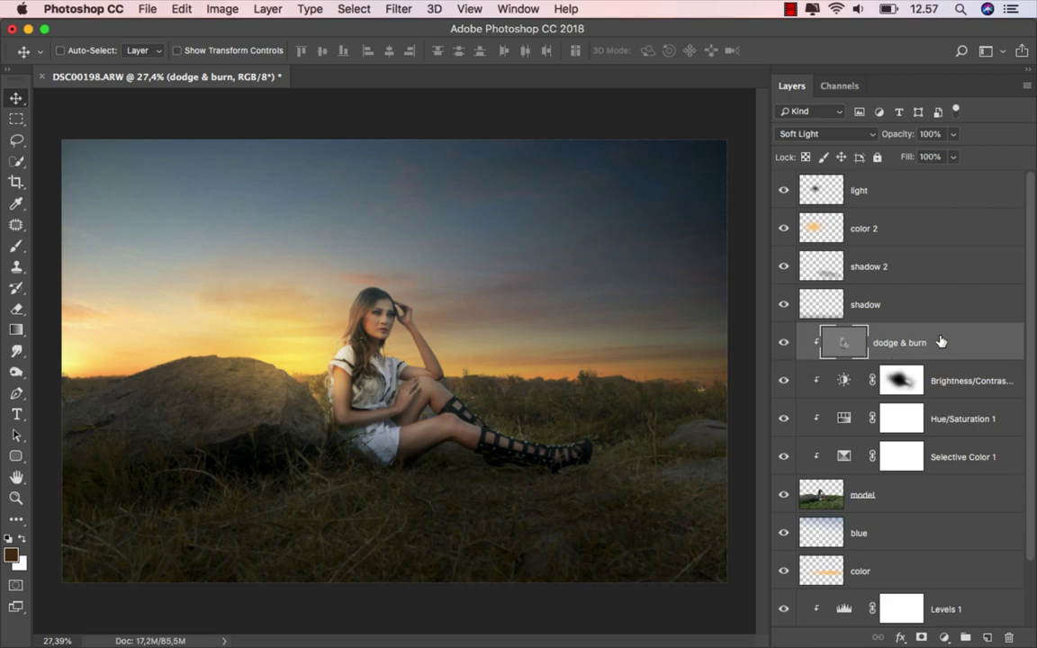
{"action": "left_click", "coordinate": [901, 197]}
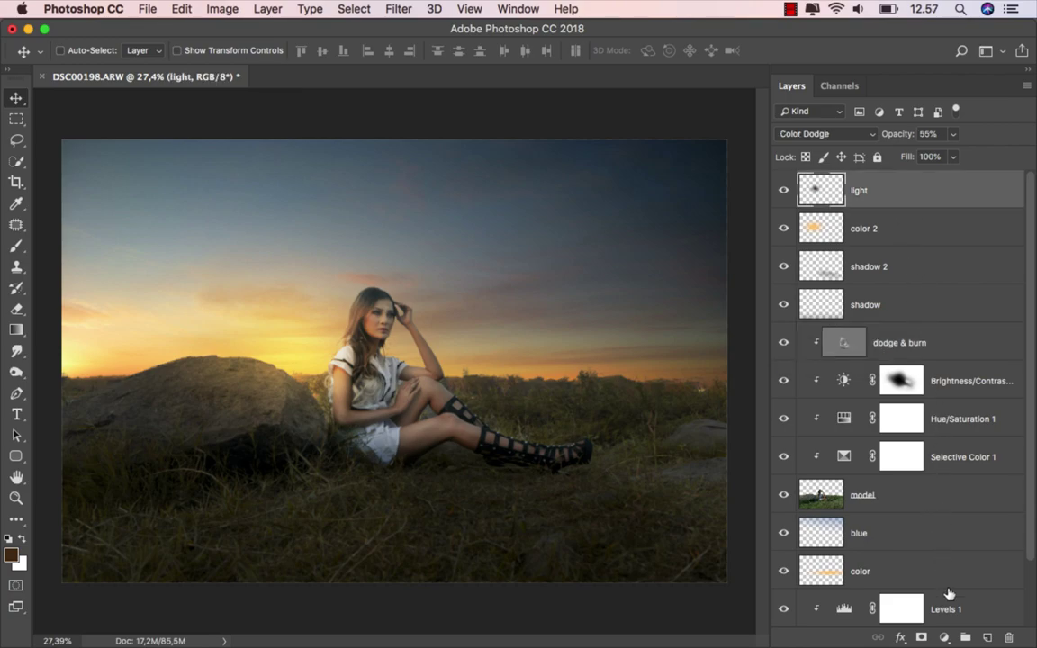
- Add a Color Balance adjustment above light with midtones shifted -2 toward magenta
{"action": "left_click", "coordinate": [949, 638]}
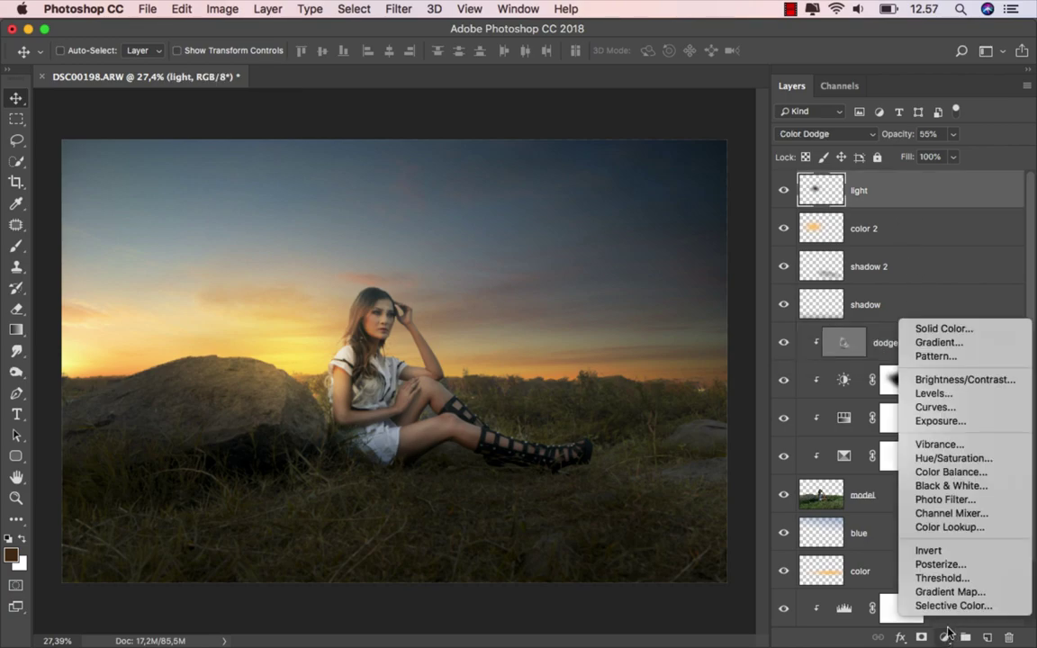
{"action": "left_click", "coordinate": [946, 472]}
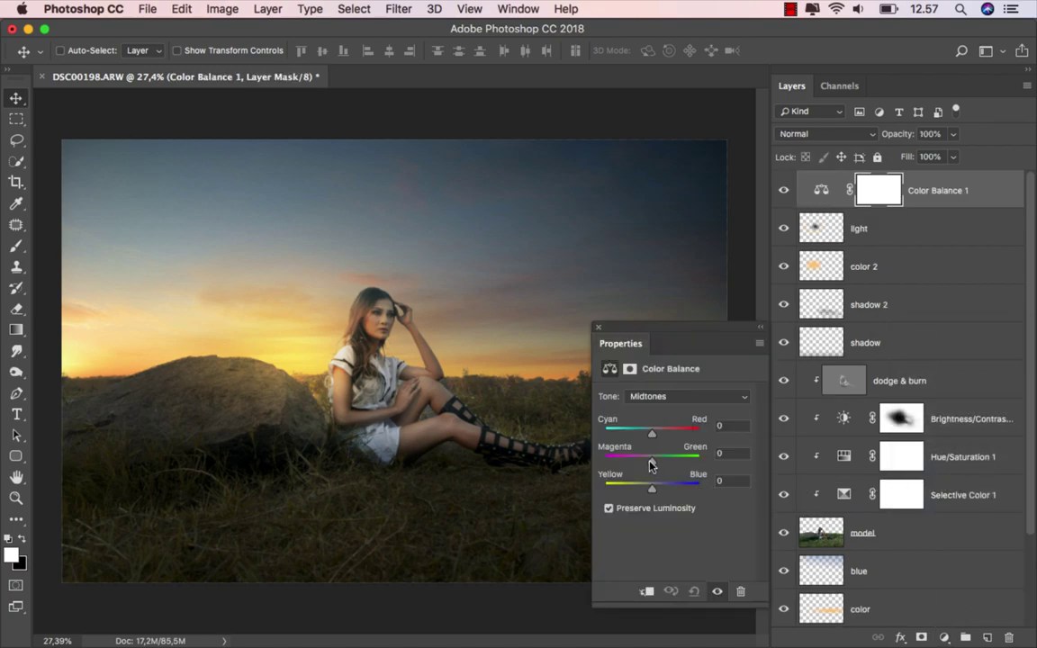
{"action": "left_click_drag", "start_coordinate": [649, 460], "coordinate": [655, 489]}
- Set Color Balance highlights to Cyan -2, Green +2, Blue +3, then compare it on and off
{"action": "left_click", "coordinate": [653, 405]}
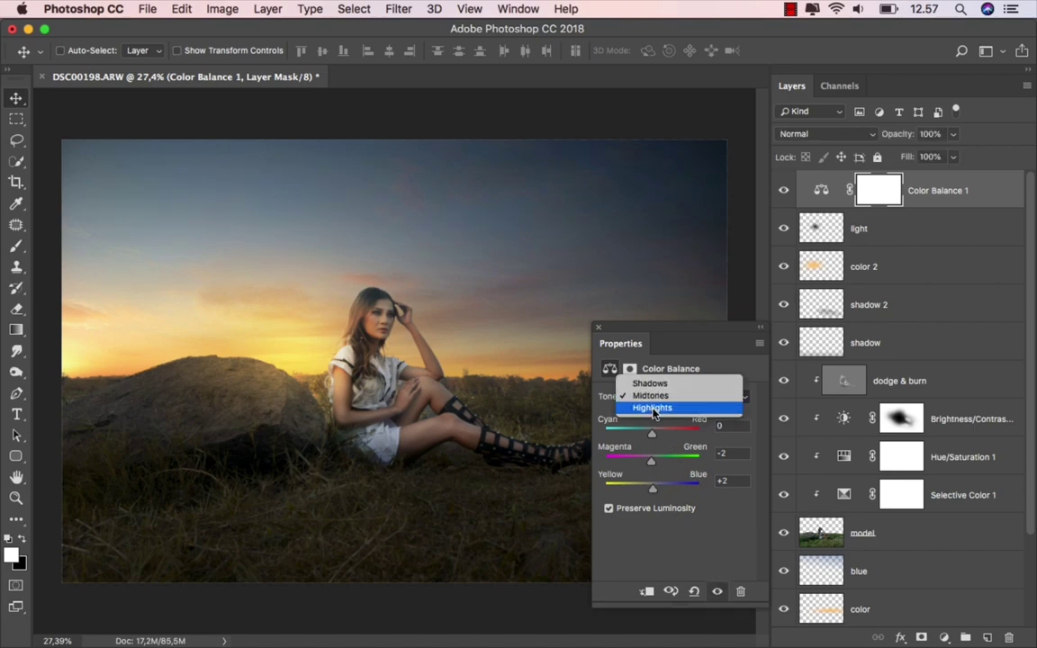
{"action": "left_click", "coordinate": [654, 410]}
{"action": "left_click_drag", "start_coordinate": [652, 436], "coordinate": [650, 436]}
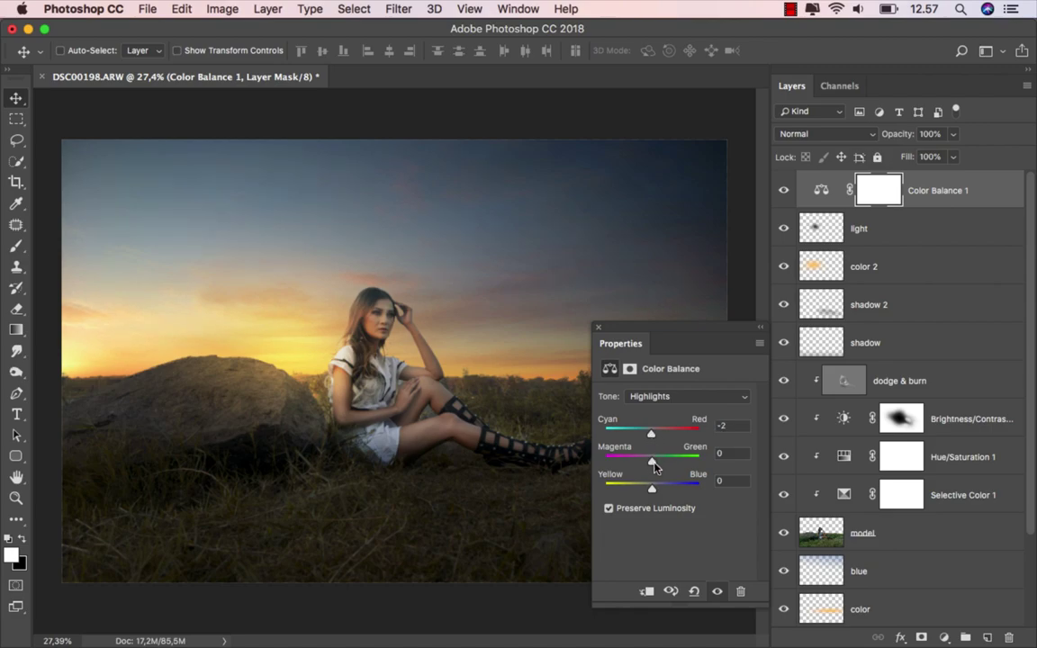
{"action": "left_click_drag", "start_coordinate": [653, 463], "coordinate": [654, 464]}
{"action": "left_click_drag", "start_coordinate": [652, 491], "coordinate": [655, 491]}
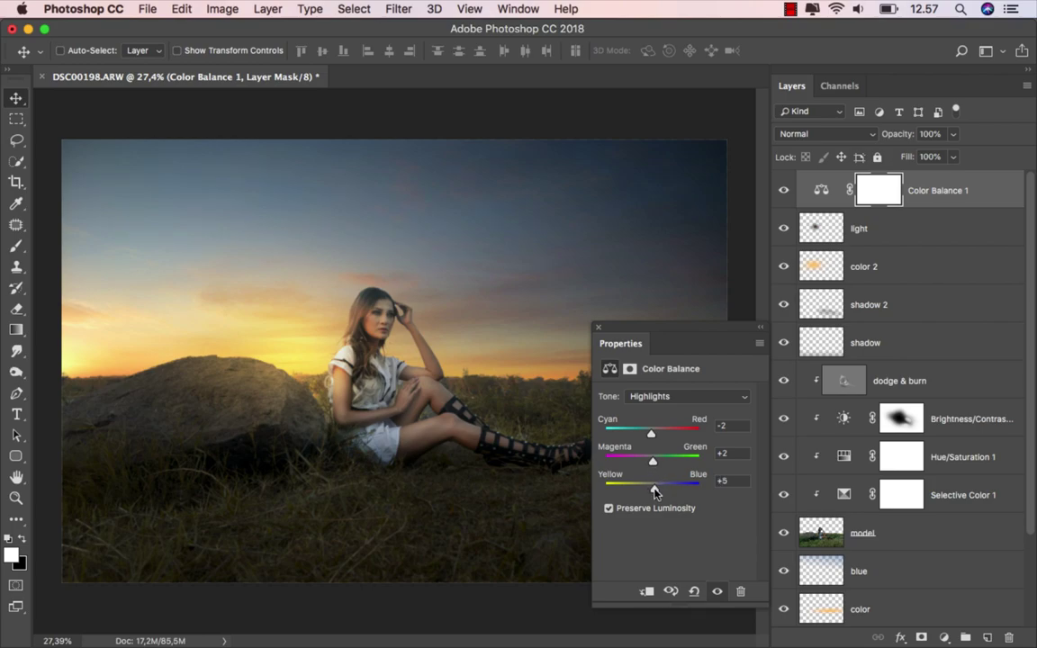
{"action": "left_click", "coordinate": [600, 329]}
{"action": "left_click", "coordinate": [783, 192]}
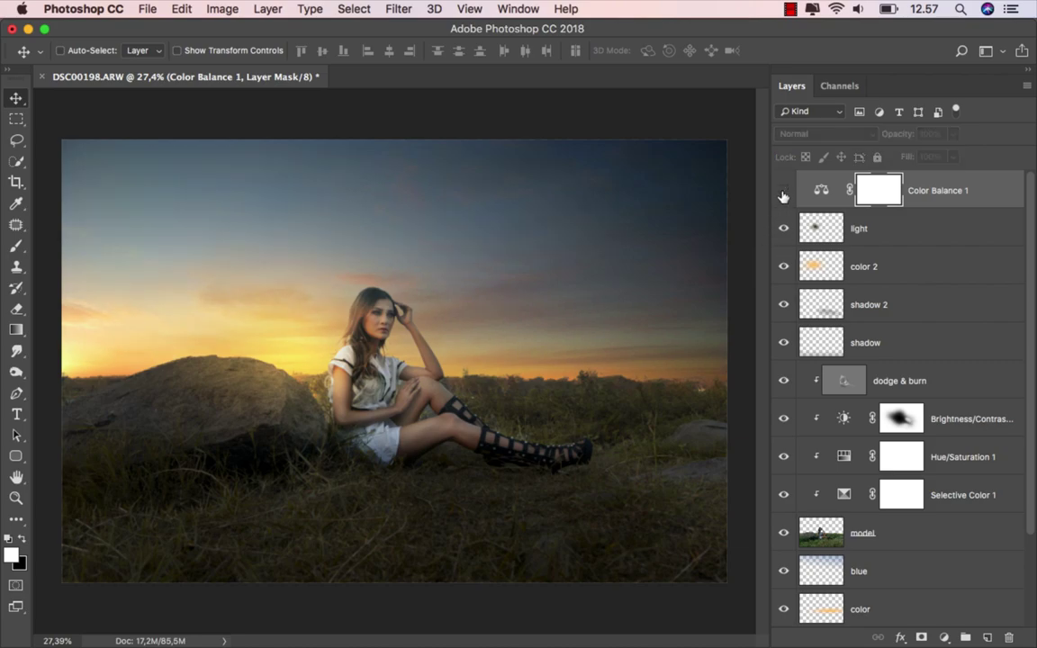
{"action": "left_click", "coordinate": [783, 192]}
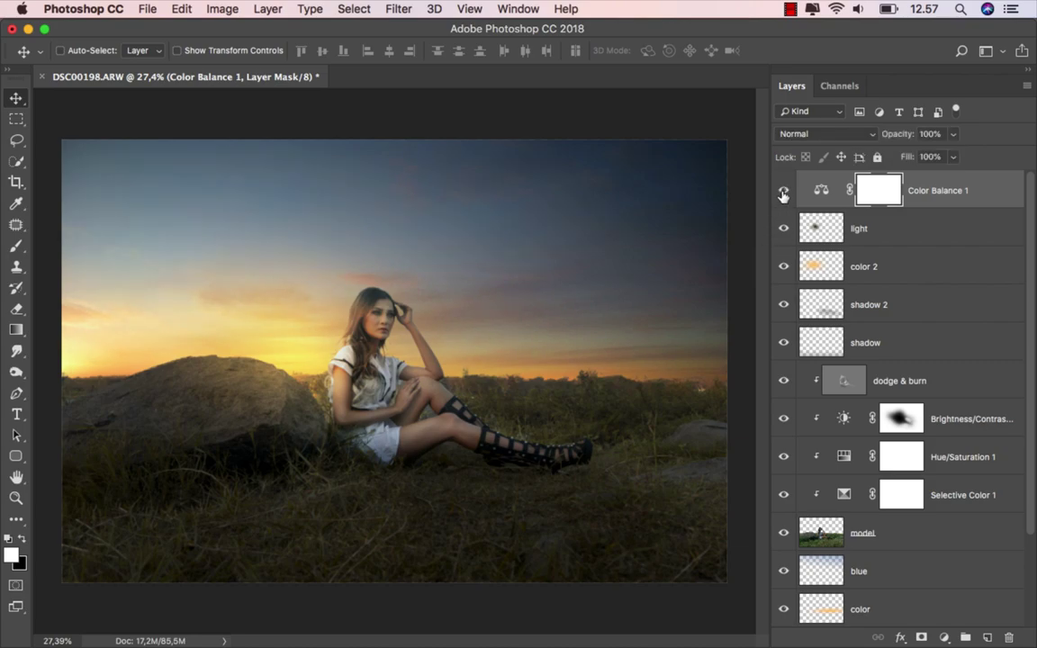
- Add a Curves adjustment above Color Balance 1 with midtone and slightly lowered shadow points
{"action": "left_click", "coordinate": [959, 194]}
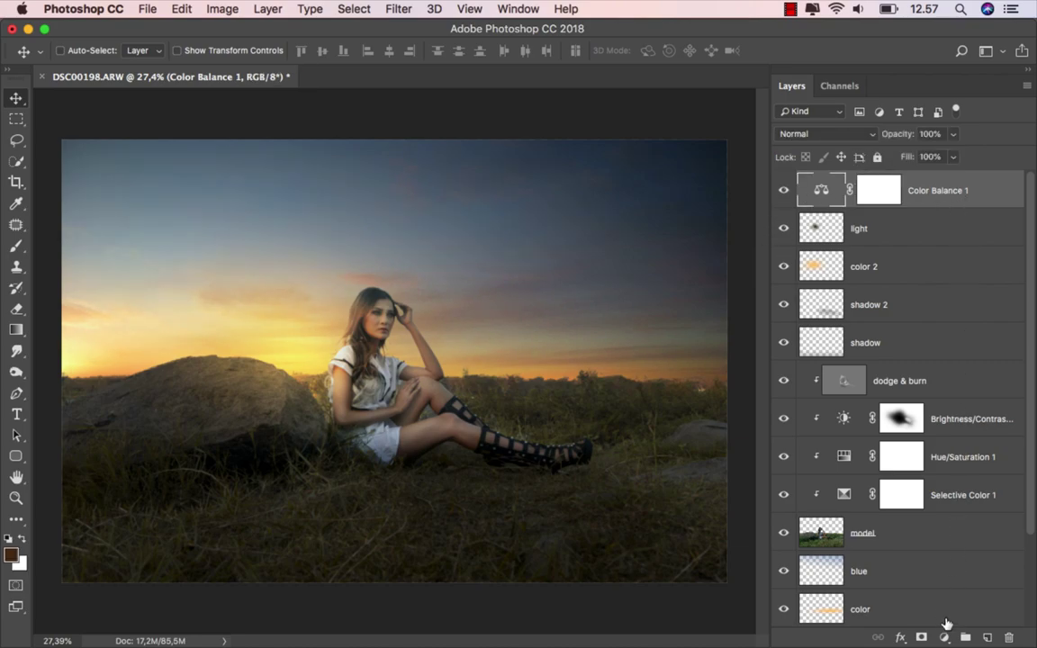
{"action": "left_click", "coordinate": [943, 638]}
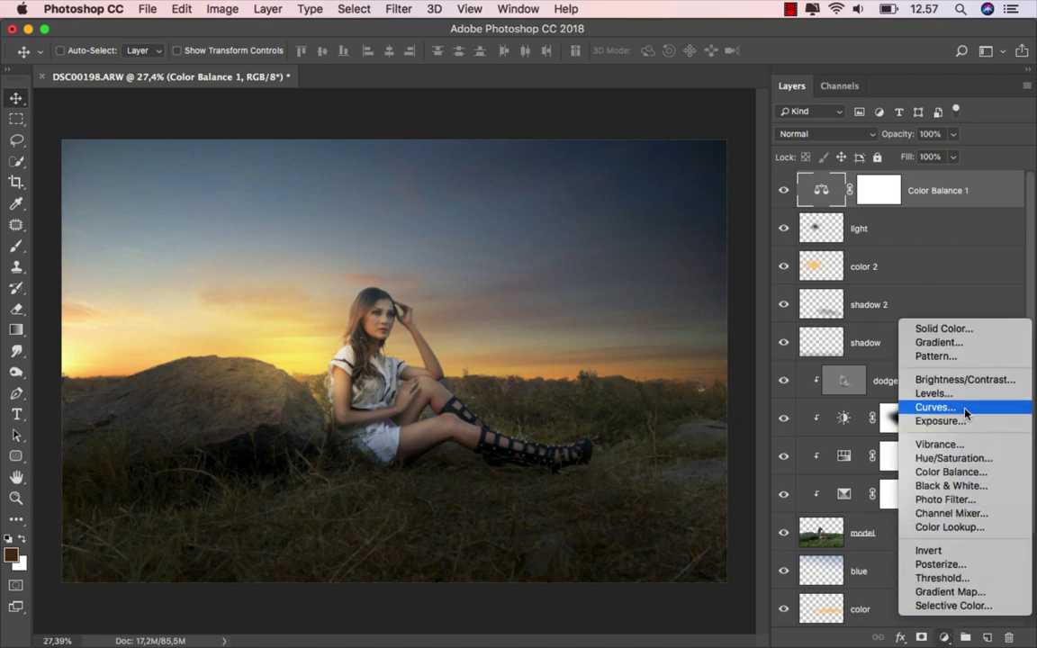
{"action": "left_click", "coordinate": [905, 408]}
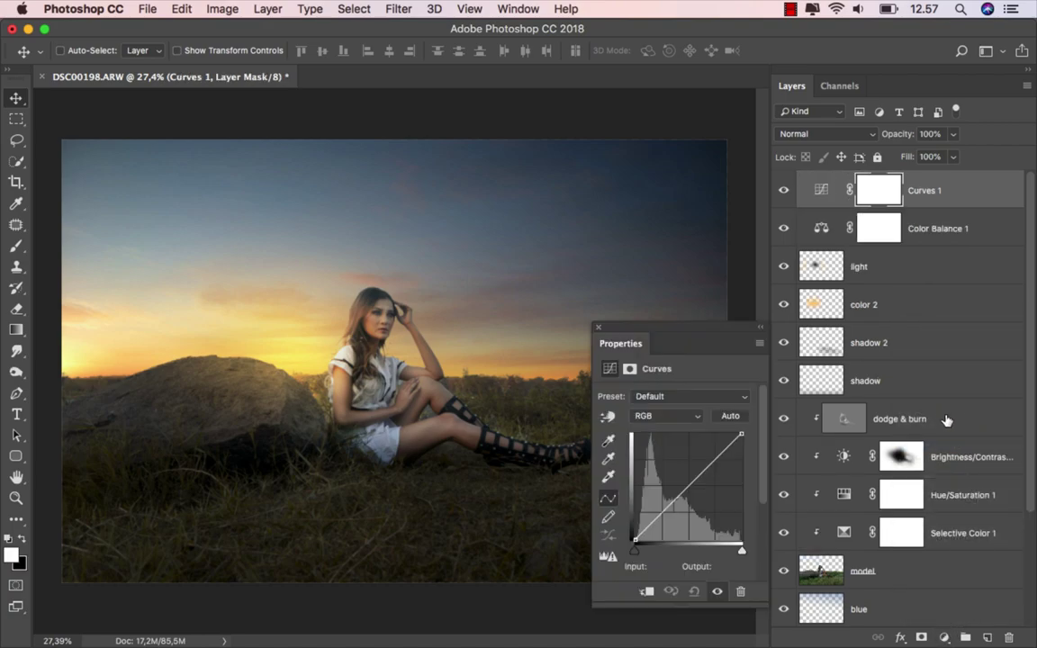
{"action": "left_click", "coordinate": [687, 486]}
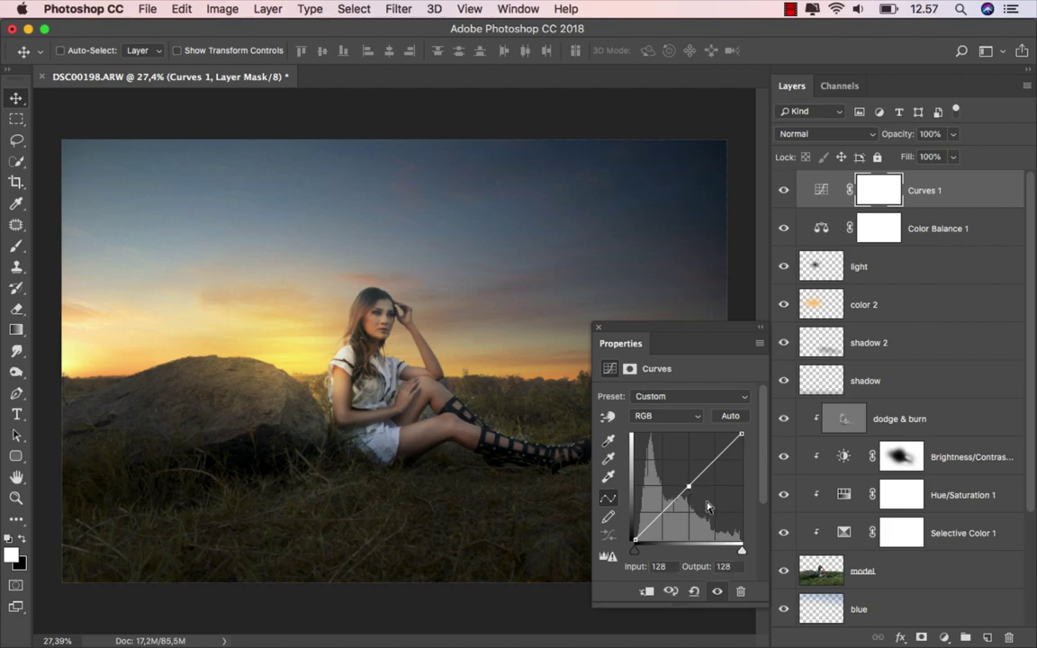
{"action": "left_click", "coordinate": [661, 512]}
{"action": "left_click_drag", "start_coordinate": [662, 511], "coordinate": [662, 514]}
- Raise the curve's black output to 16 and move the white point in to 247
{"action": "key", "text": "minus"}
{"action": "key", "text": "Up"}
{"action": "key", "text": "Up"}
{"action": "key", "text": "Up"}
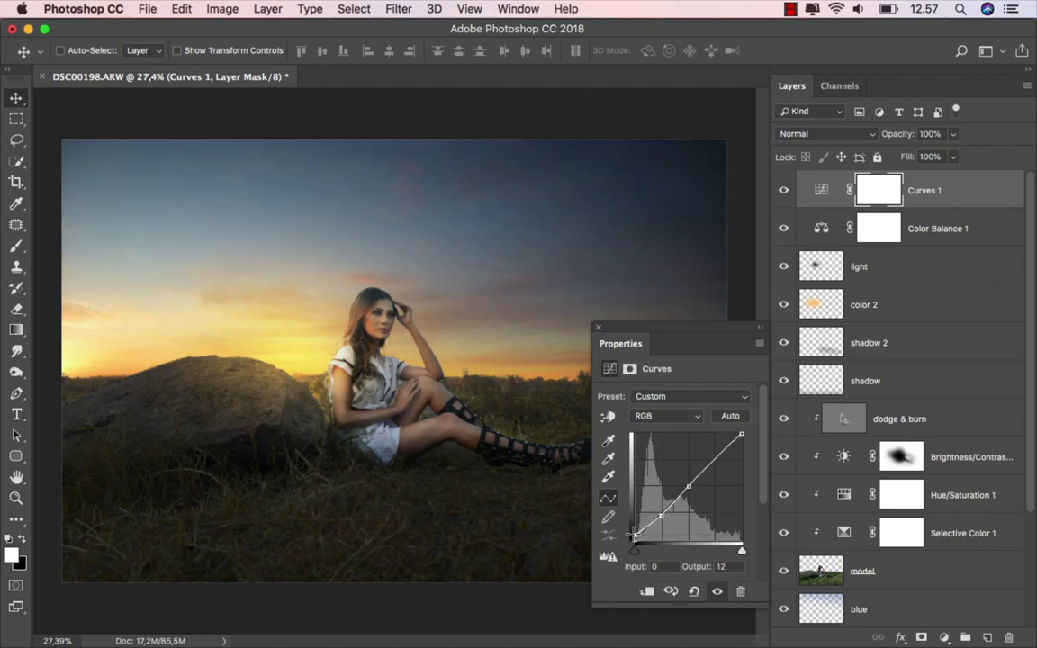
{"action": "key", "text": "Up"}
{"action": "key", "text": "Up"}
{"action": "key", "text": "Up"}
{"action": "left_click", "coordinate": [714, 459]}
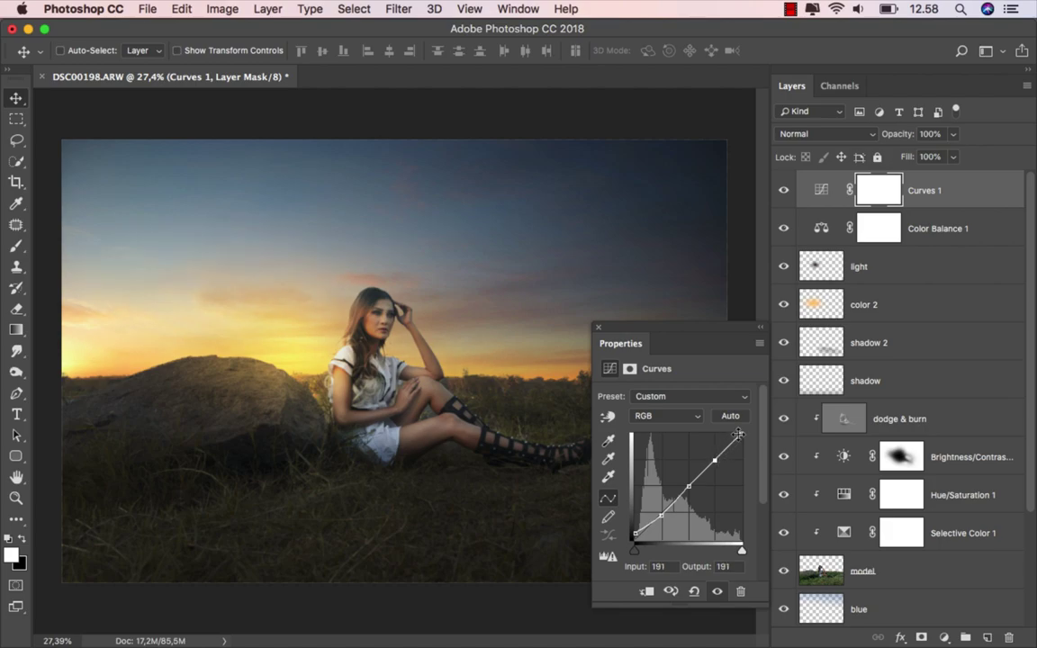
{"action": "left_click", "coordinate": [742, 434]}
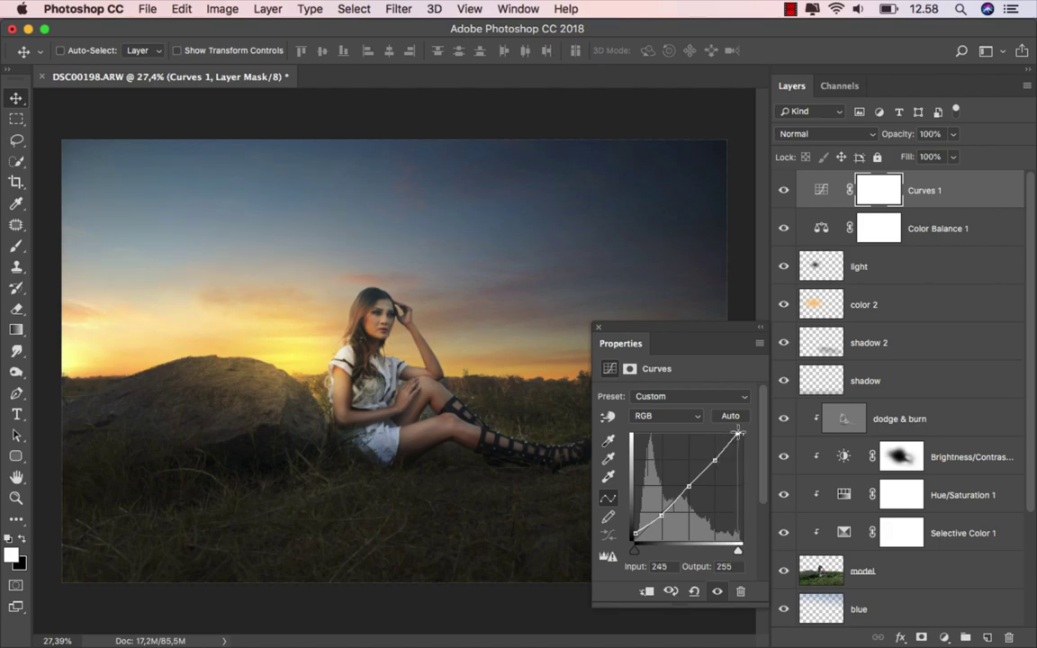
{"action": "left_click_drag", "start_coordinate": [742, 434], "coordinate": [738, 433]}
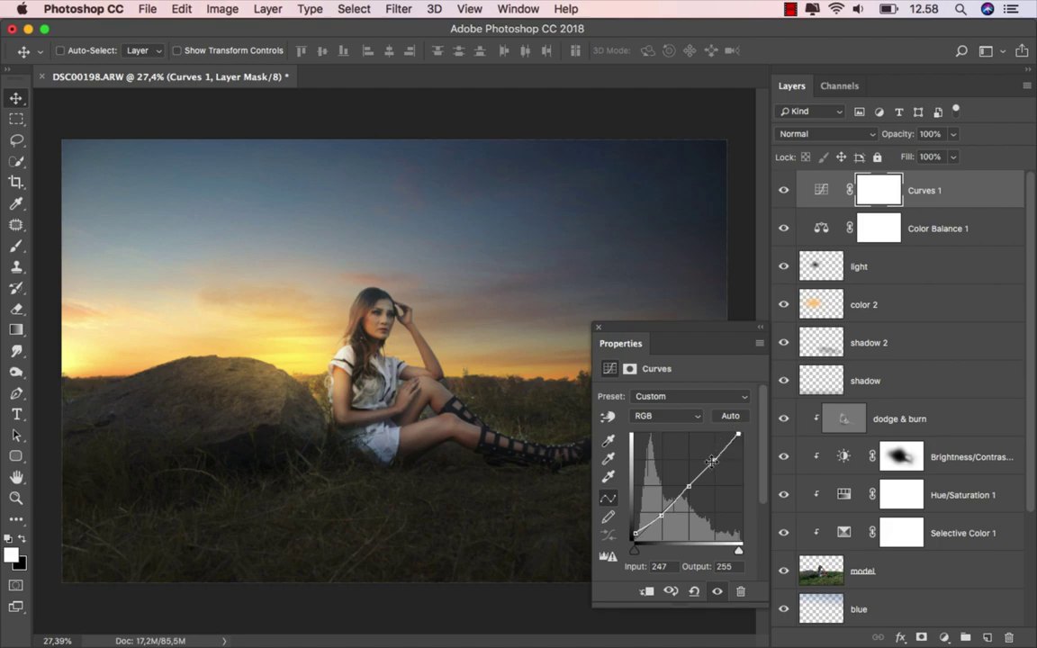
- Compare the image with Curves 1 and color 2 toggled off and on
{"action": "left_click", "coordinate": [597, 327]}
{"action": "left_click", "coordinate": [786, 192]}
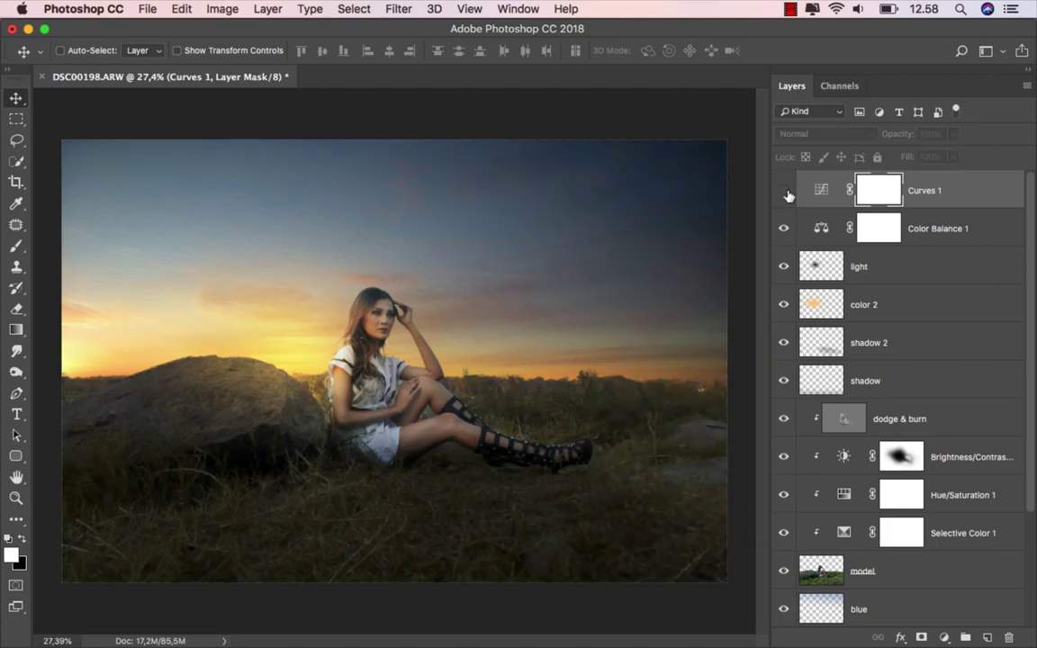
{"action": "left_click", "coordinate": [785, 192]}
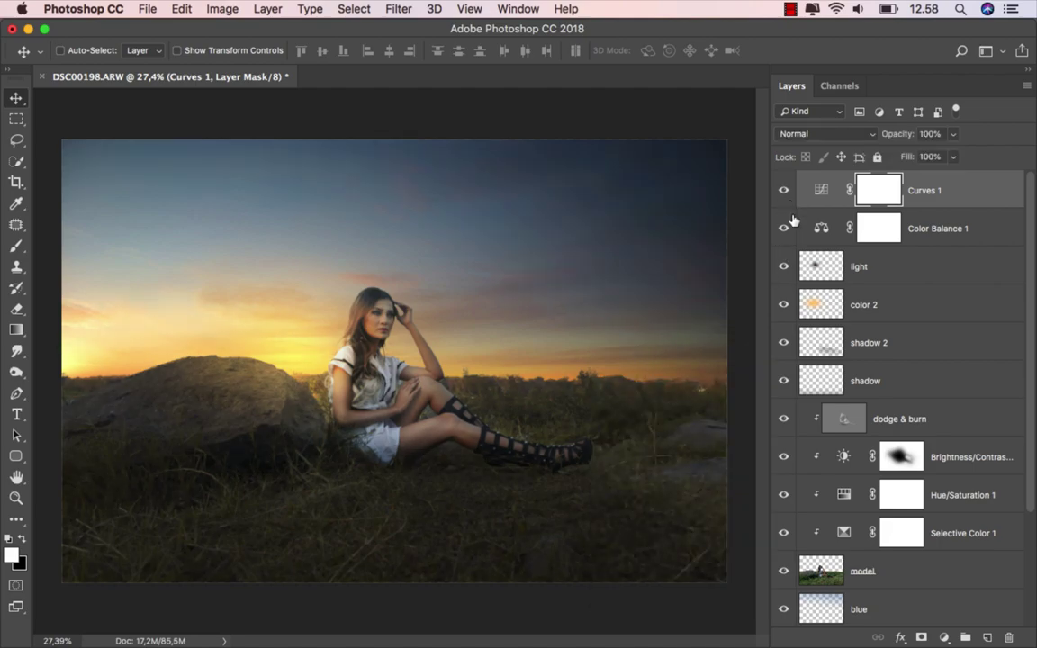
{"action": "left_click", "coordinate": [782, 305]}
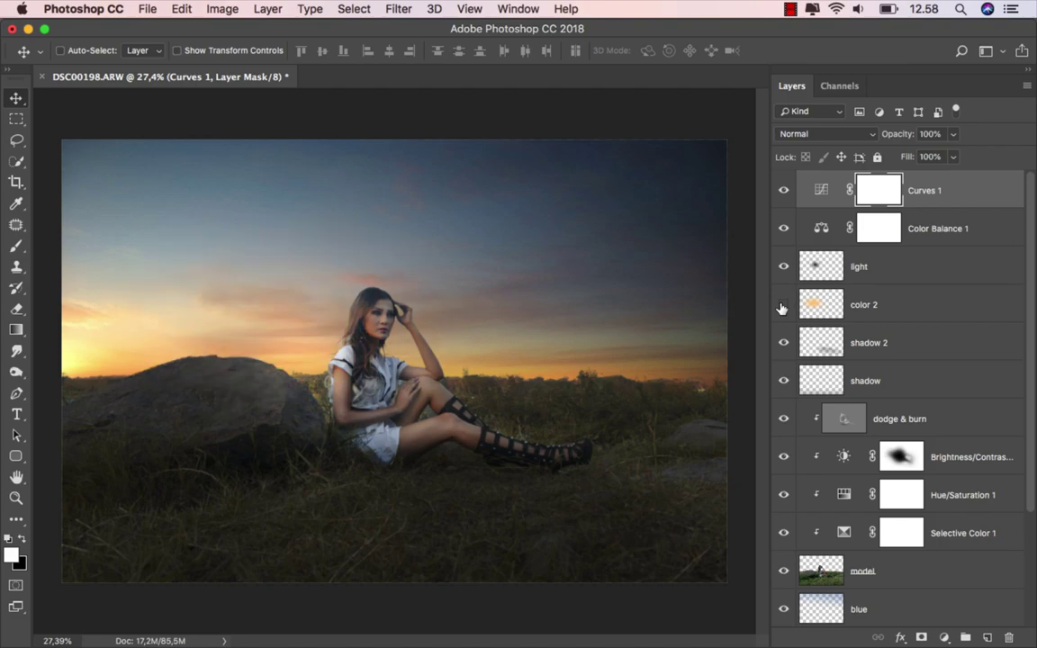
- Lower color 2 opacity to 52%, then reselect Curves 1 and fit the image to the window
{"action": "left_click", "coordinate": [886, 304]}
{"action": "left_click", "coordinate": [953, 133]}
{"action": "left_click_drag", "start_coordinate": [952, 157], "coordinate": [941, 161]}
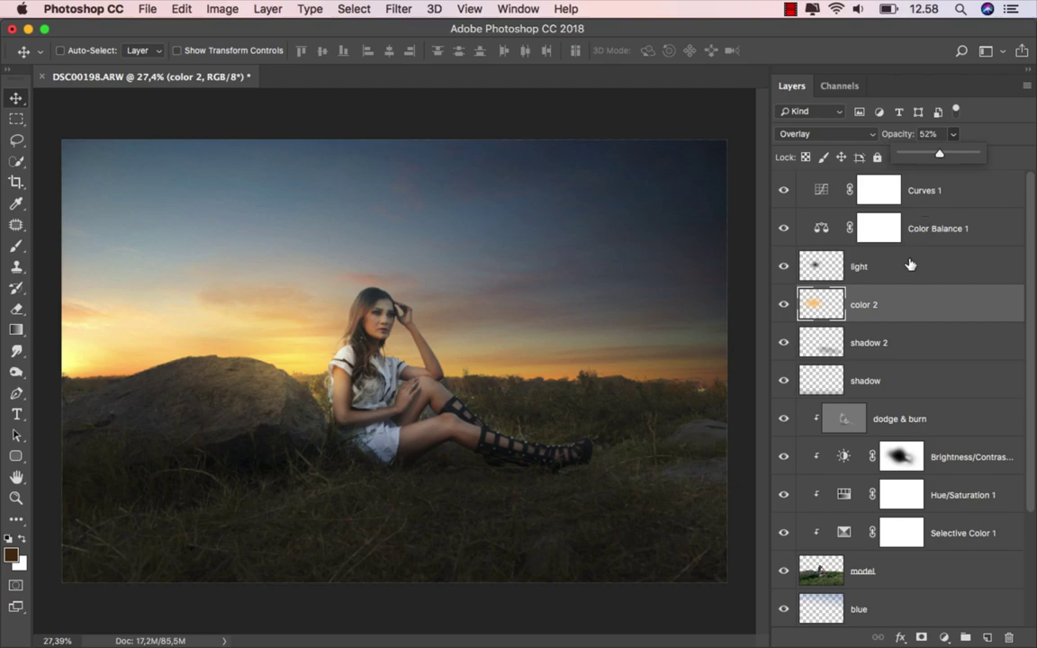
{"action": "left_click", "coordinate": [896, 304]}
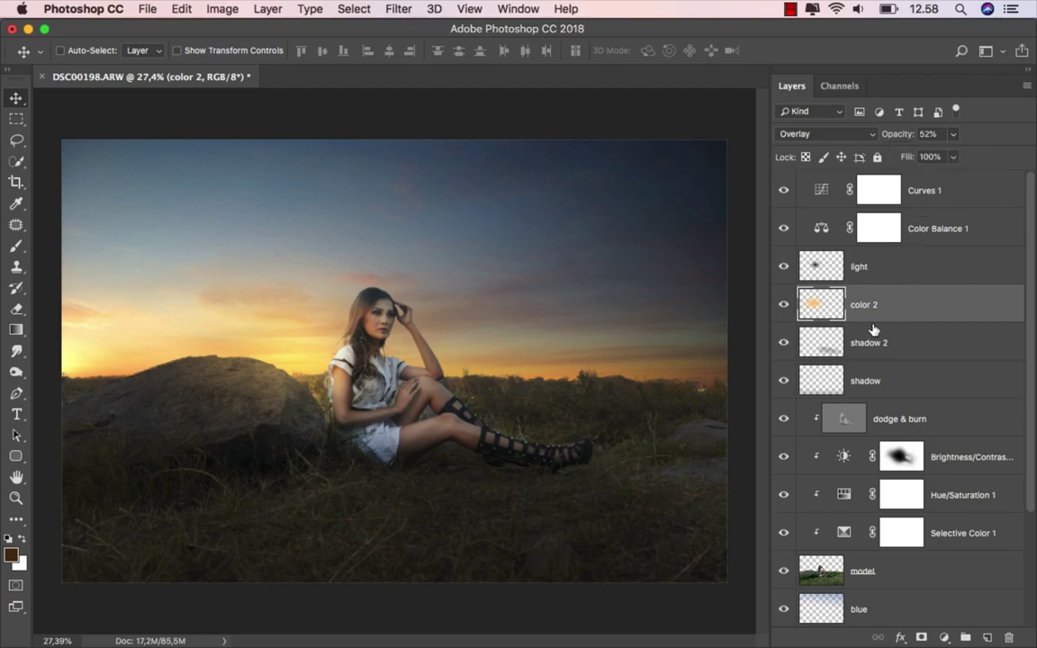
{"action": "left_click", "coordinate": [784, 266]}
{"action": "left_click", "coordinate": [784, 267]}
{"action": "left_click", "coordinate": [957, 194]}
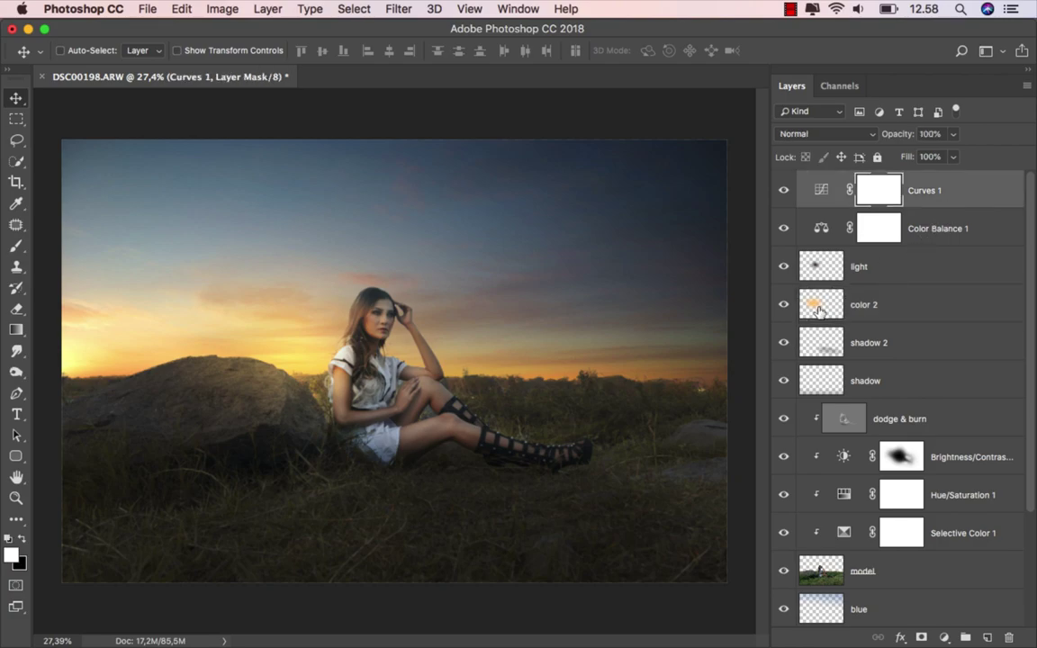
{"action": "key", "text": "super+0"}
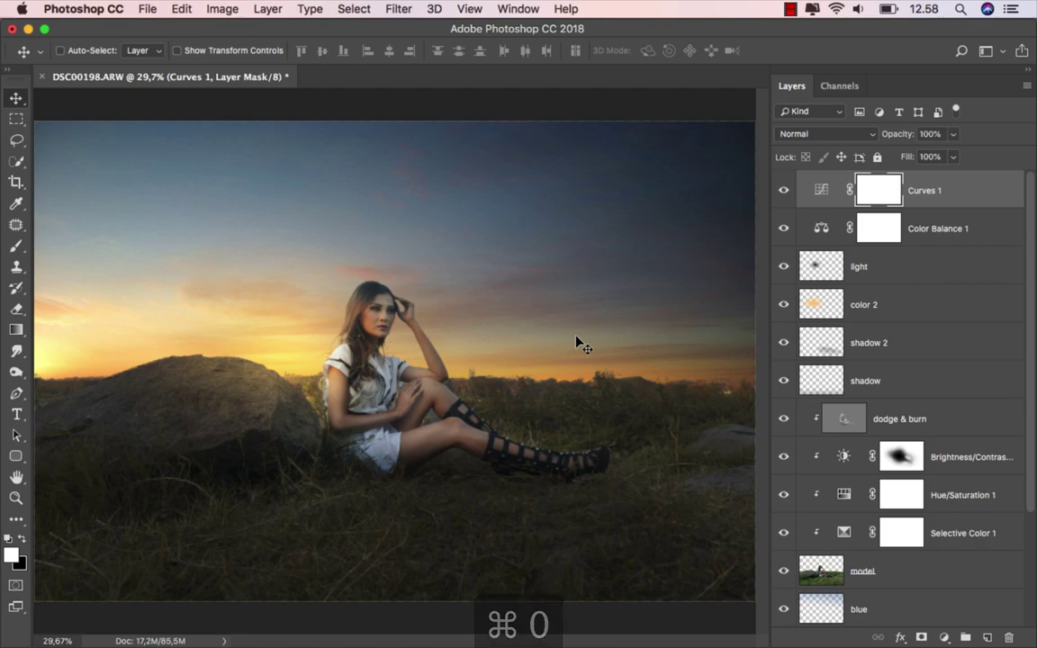
- Save the composite as ok.jpg in JPEG format at Quality 12 (Maximum)
{"action": "left_click", "coordinate": [144, 8]}
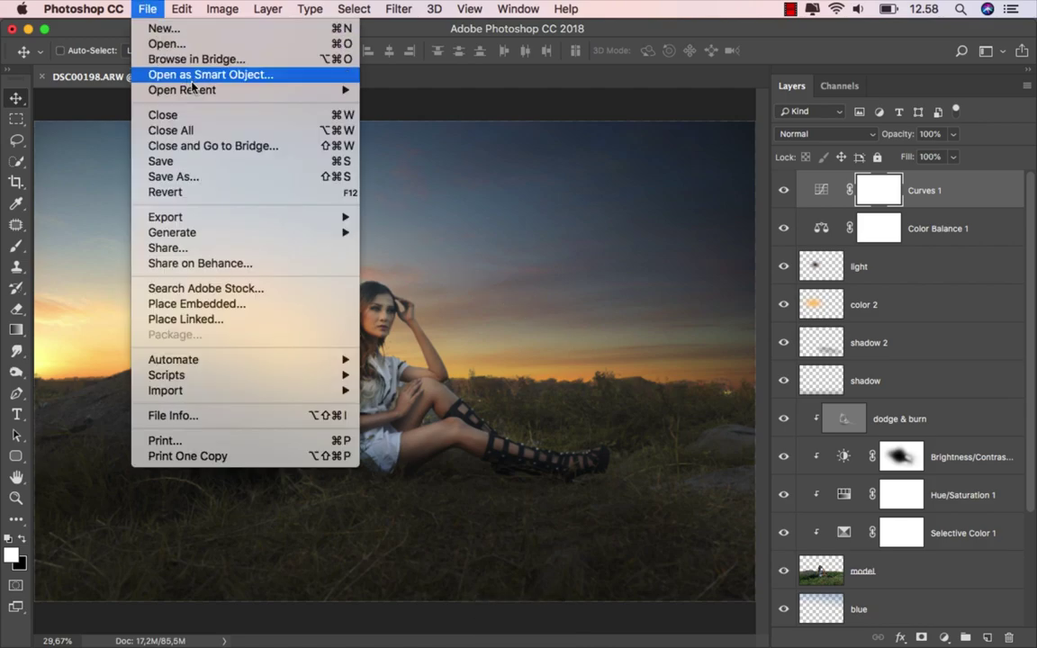
{"action": "left_click", "coordinate": [232, 178]}
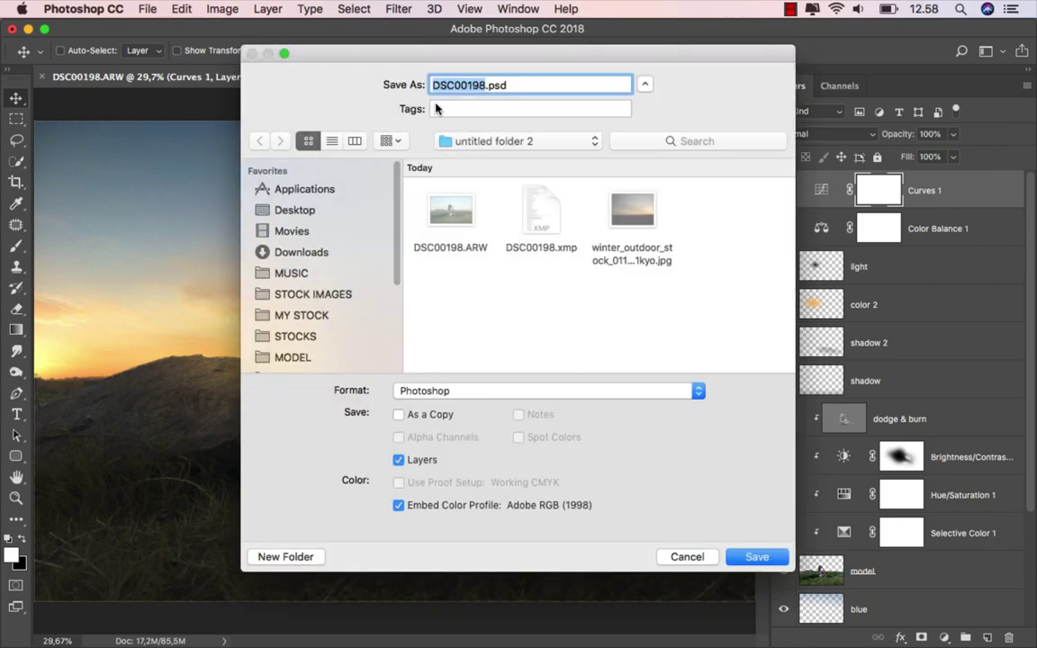
{"action": "type", "text": "ok"}
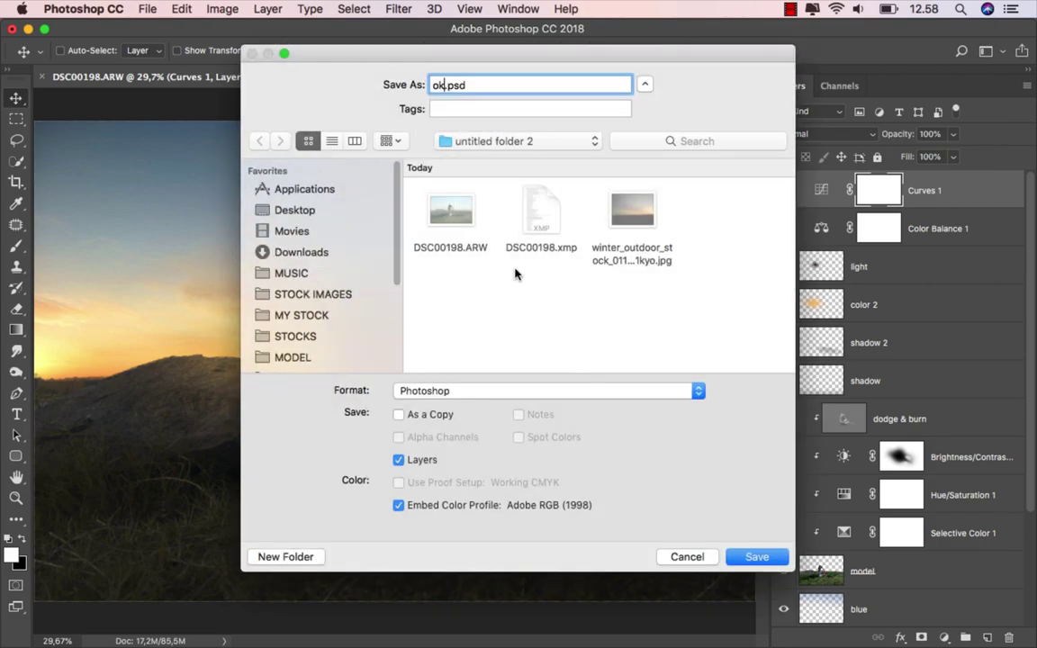
{"action": "left_click", "coordinate": [510, 396]}
{"action": "scroll", "coordinate": [509, 491], "scroll_direction": "down", "scroll_amount": 2}
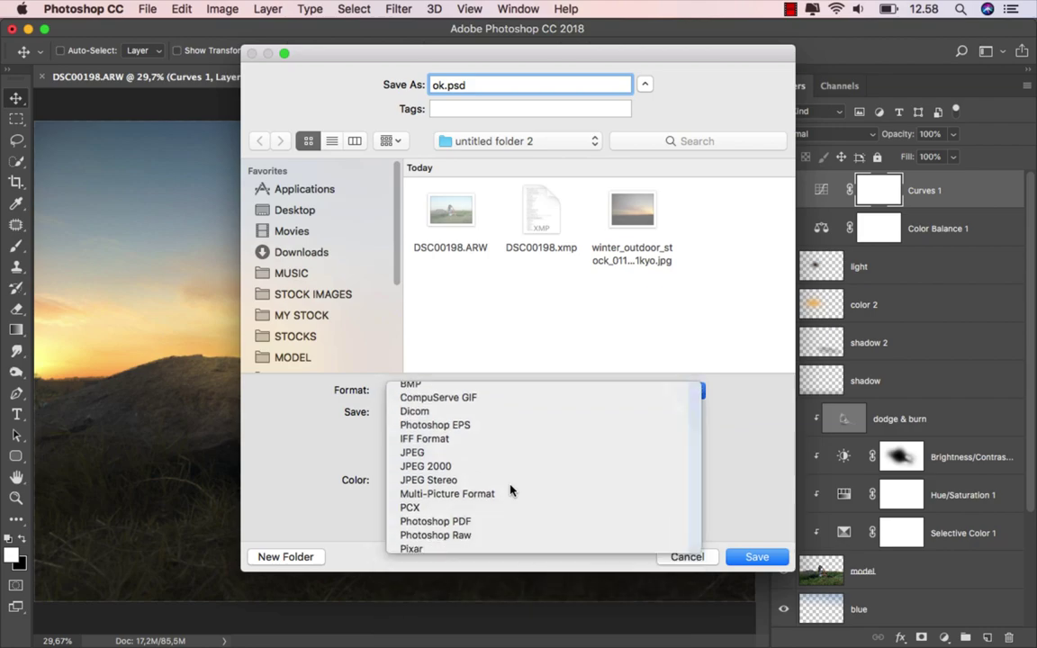
{"action": "left_click", "coordinate": [522, 453]}
{"action": "left_click", "coordinate": [754, 557]}
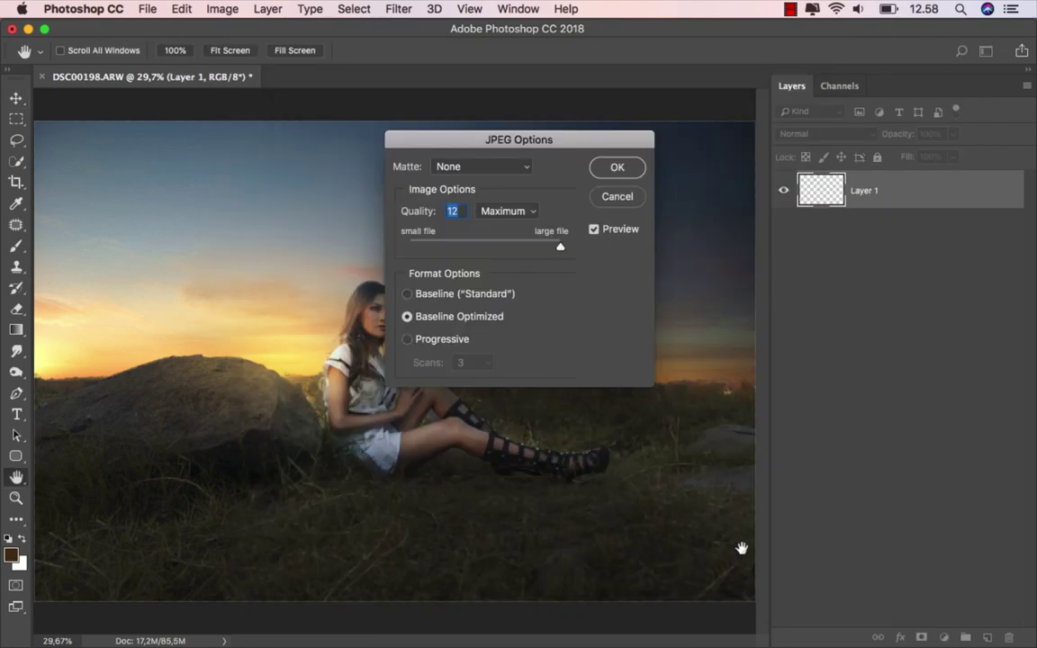
{"action": "left_click", "coordinate": [622, 167]}
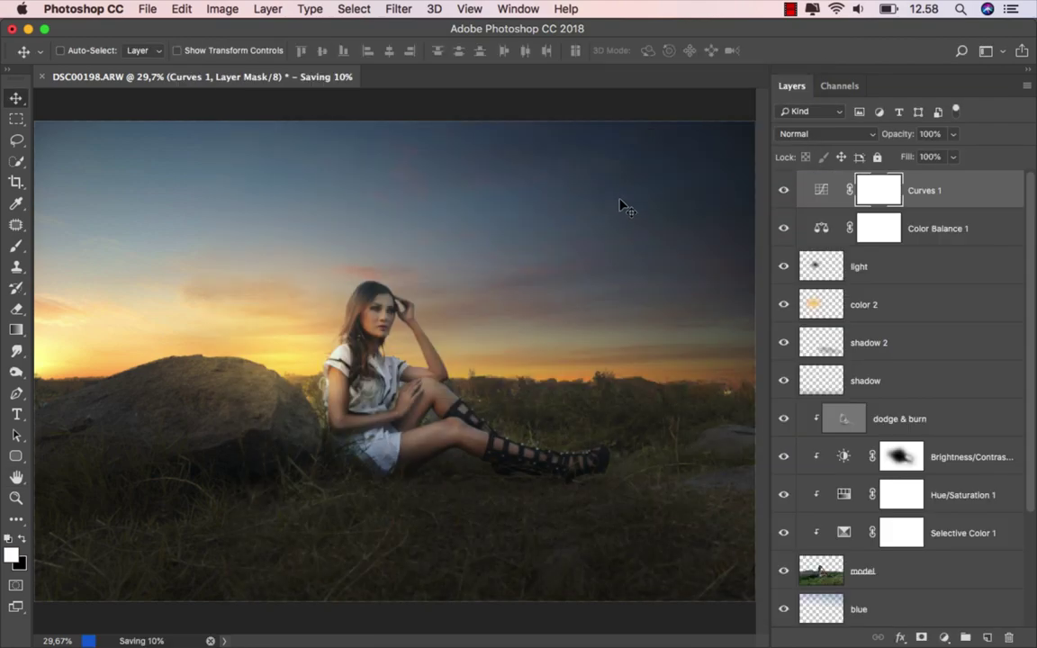
- Preview ok.jpg from untitled folder 2 in Finder's Quick Look
{"action": "mouse_move", "coordinate": [461, 646]}
{"action": "left_click", "coordinate": [463, 628]}
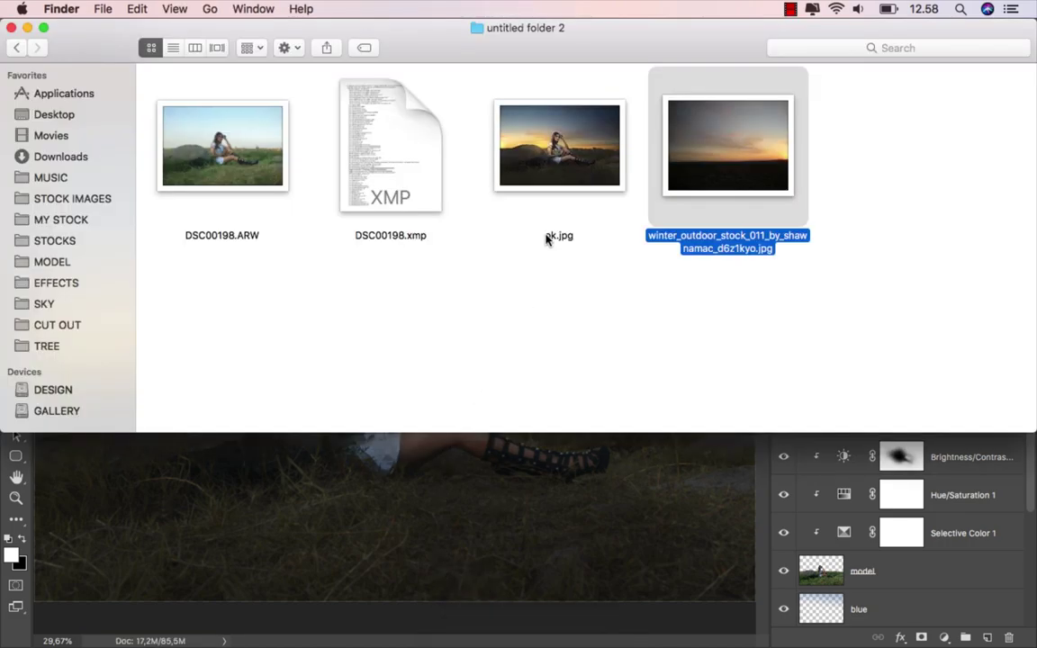
{"action": "left_click", "coordinate": [511, 149]}
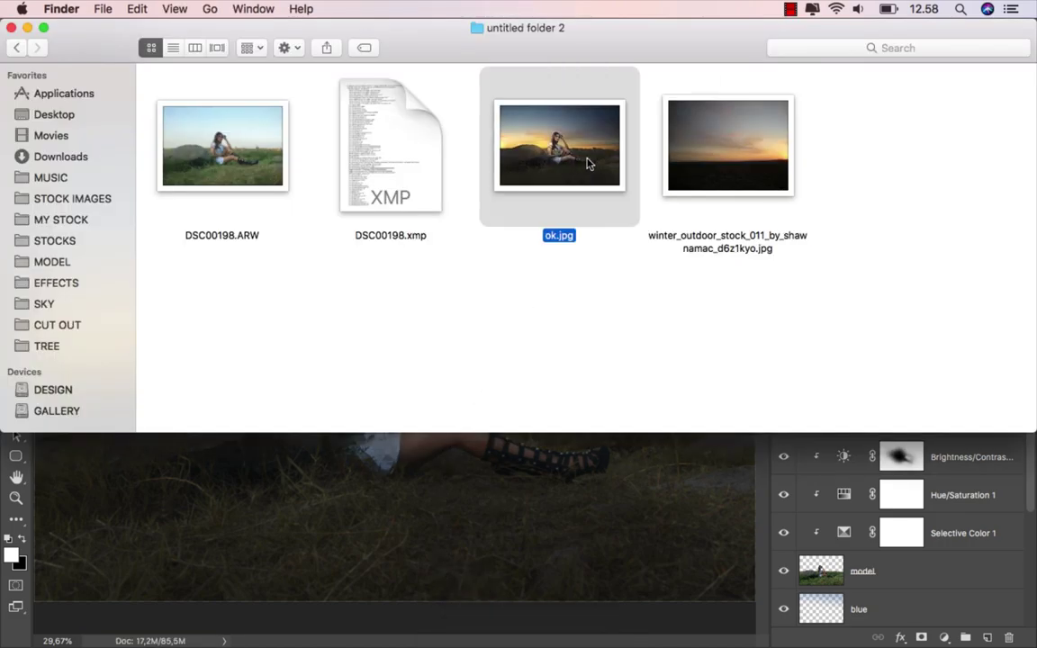
{"action": "key", "text": "space"}
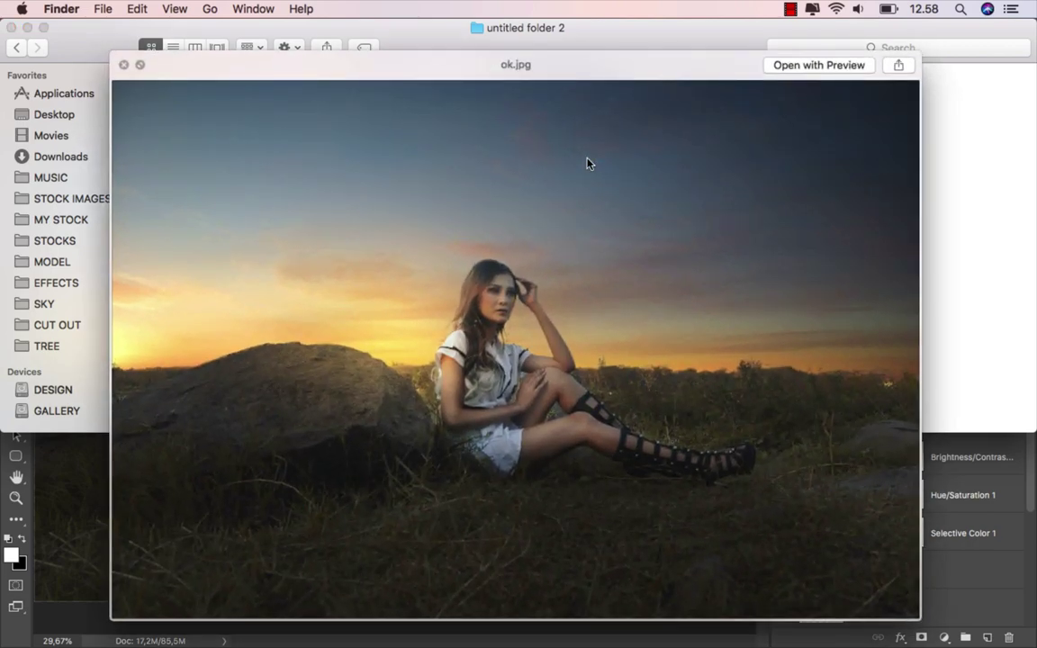
{"action": "left_click_drag", "start_coordinate": [613, 76], "coordinate": [613, 63]}
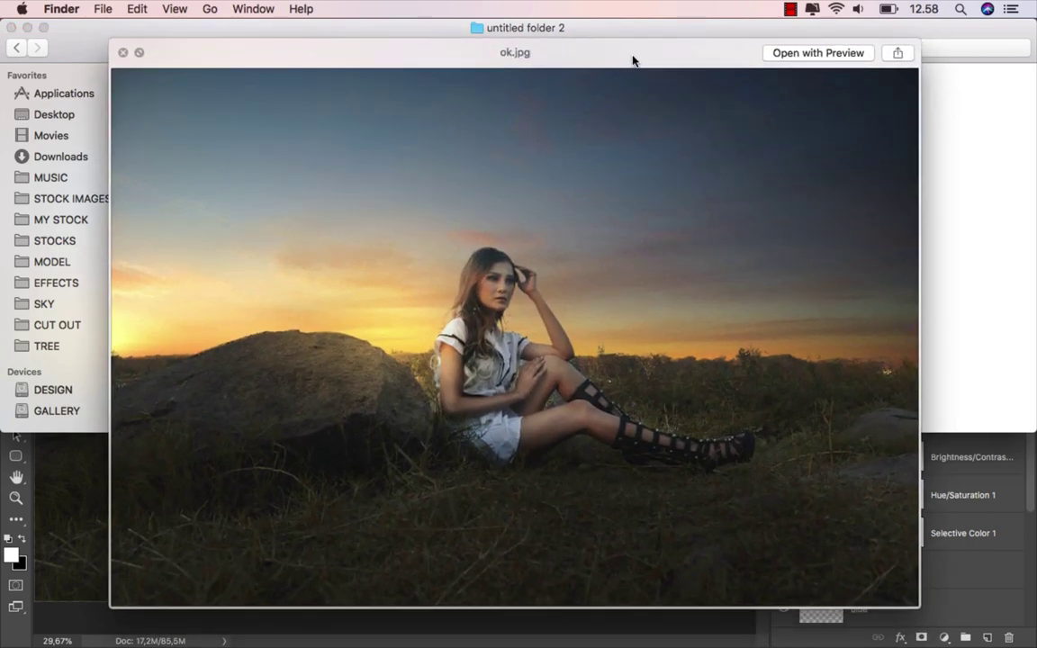